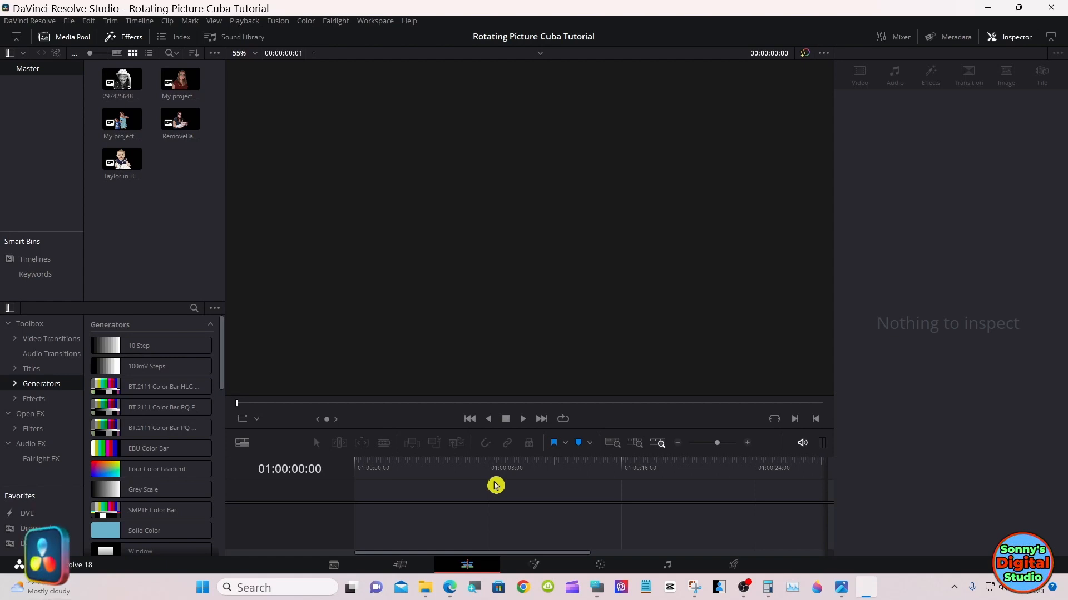
{"action": "left_click", "coordinate": [595, 588]}
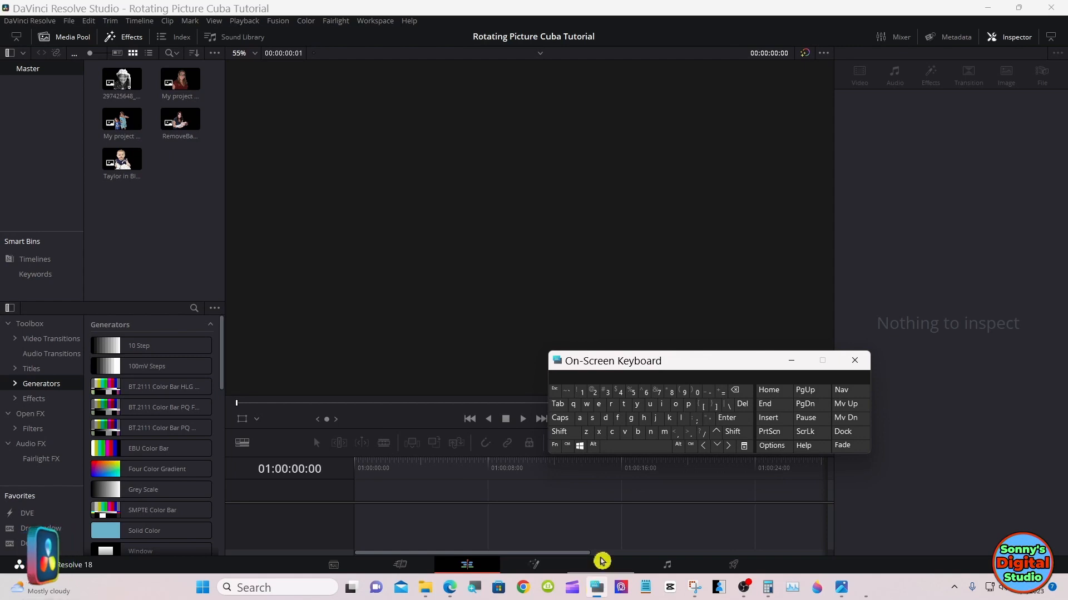
{"action": "left_click_drag", "start_coordinate": [664, 367], "coordinate": [740, 462]}
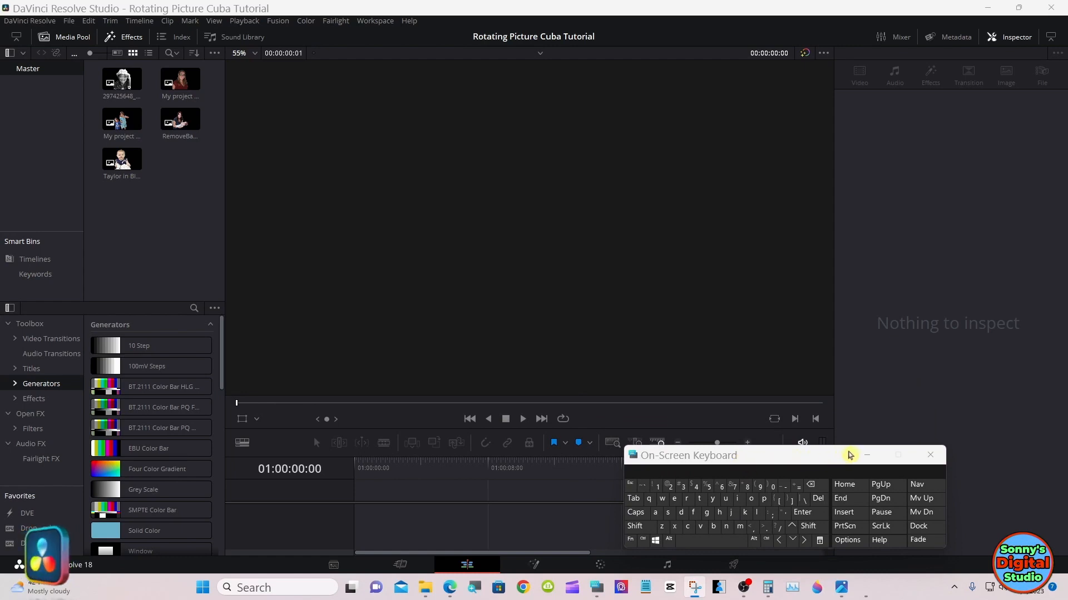
{"action": "left_click", "coordinate": [863, 455]}
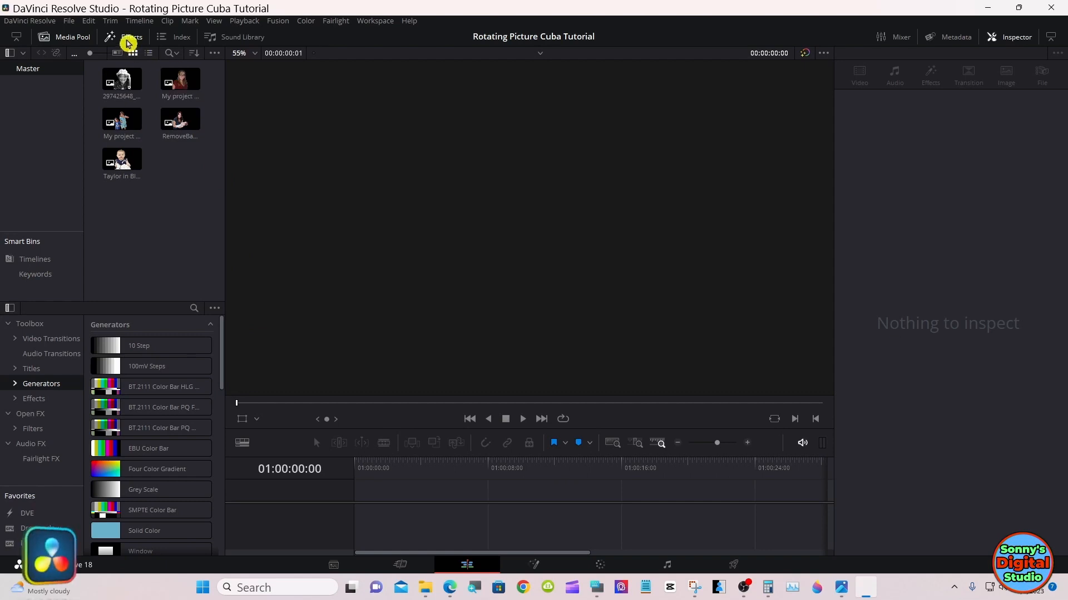
{"action": "left_click", "coordinate": [127, 43]}
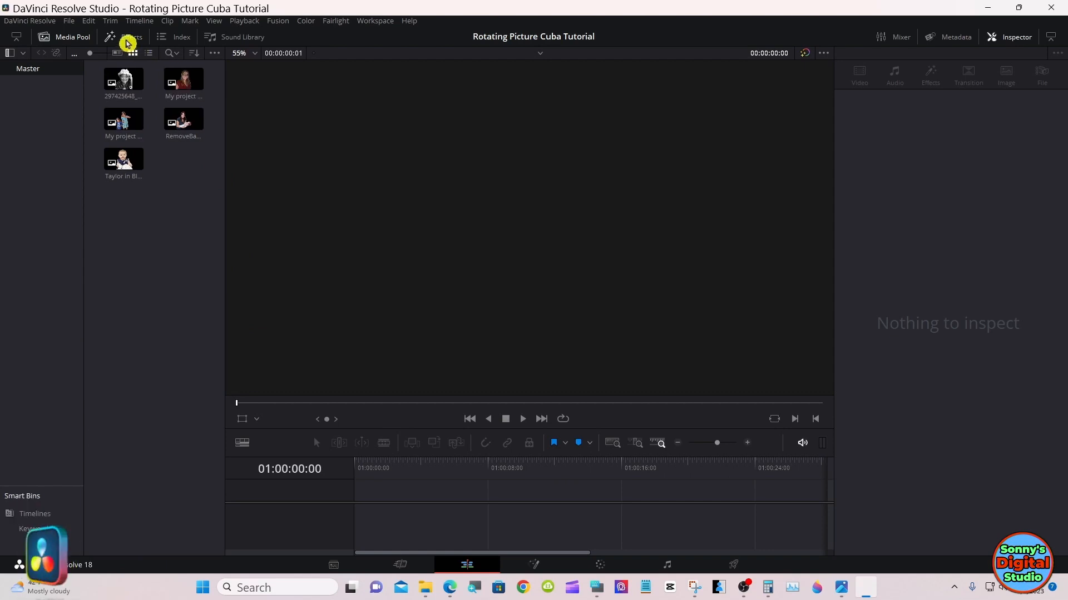
{"action": "left_click", "coordinate": [128, 43]}
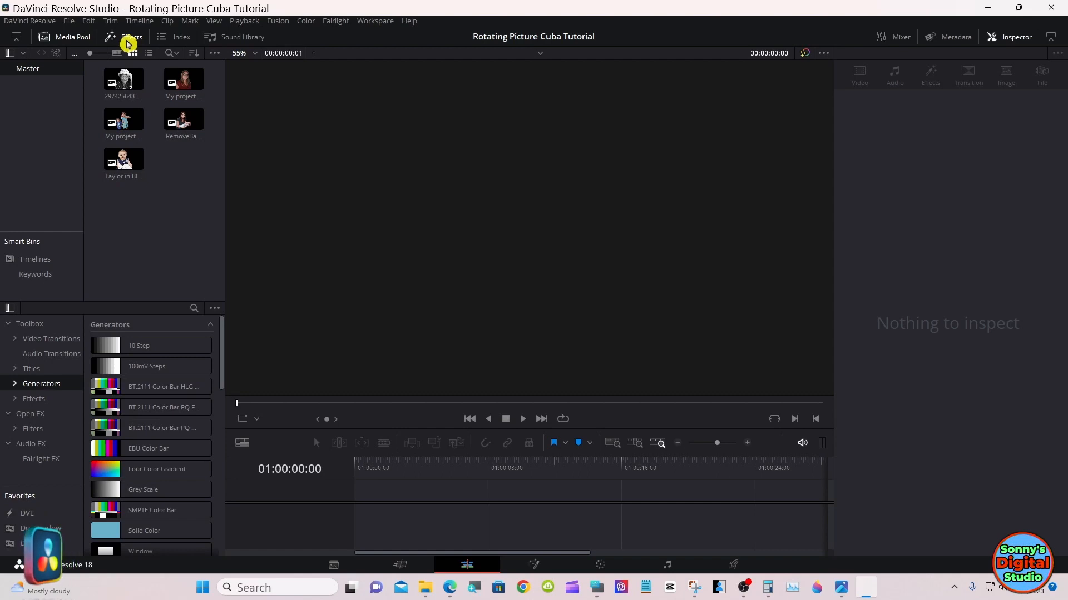
{"action": "left_click", "coordinate": [128, 43]}
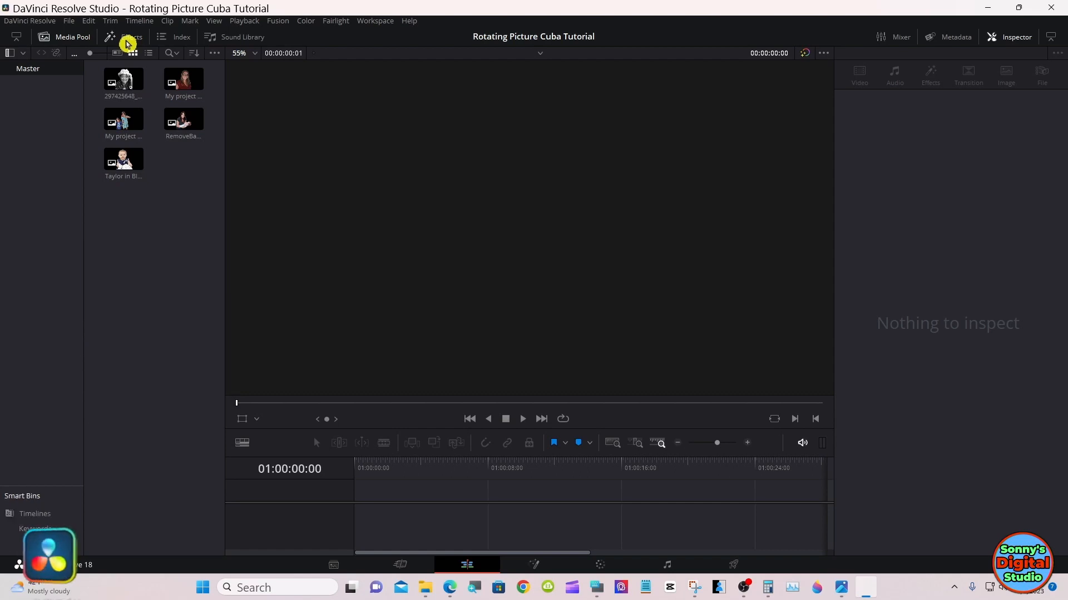
{"action": "left_click", "coordinate": [128, 43]}
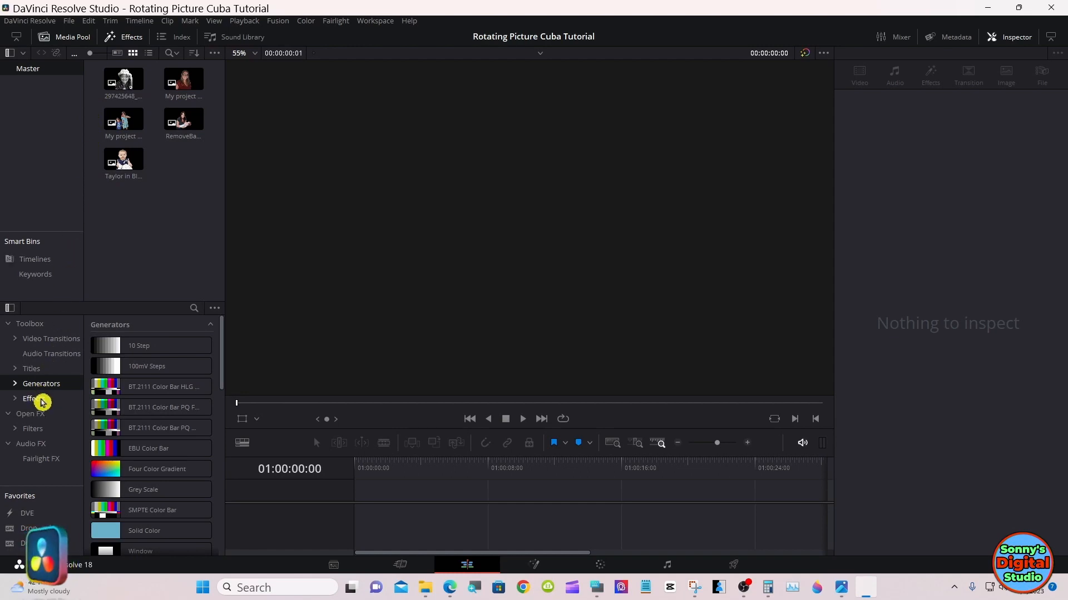
Add a Fusion Composition effect at the start of the timeline and lengthen its clip to 15 seconds
{"action": "left_click", "coordinate": [34, 398]}
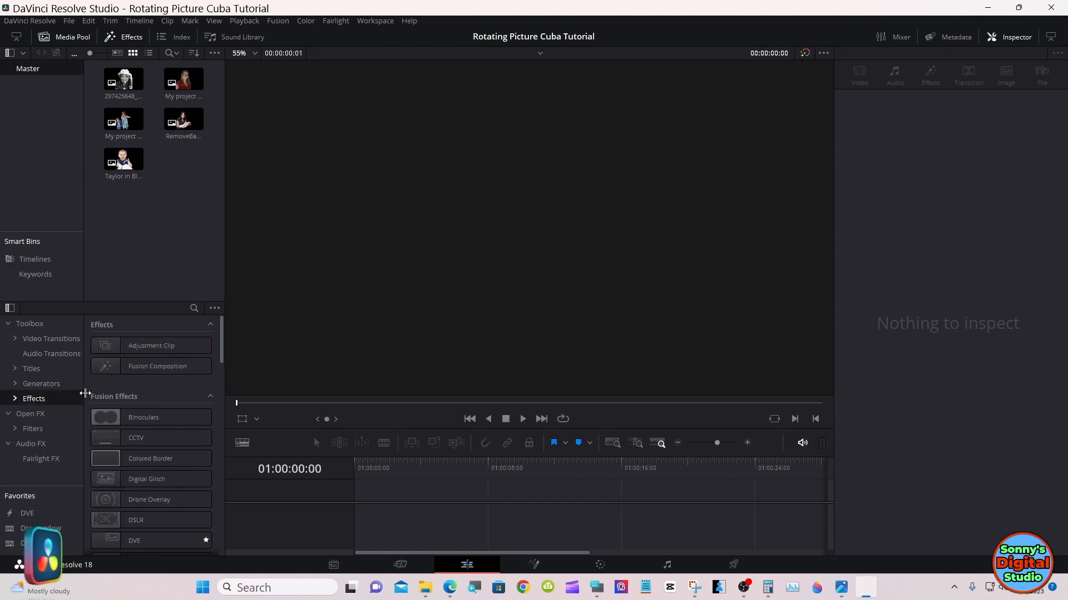
{"action": "left_click", "coordinate": [117, 372]}
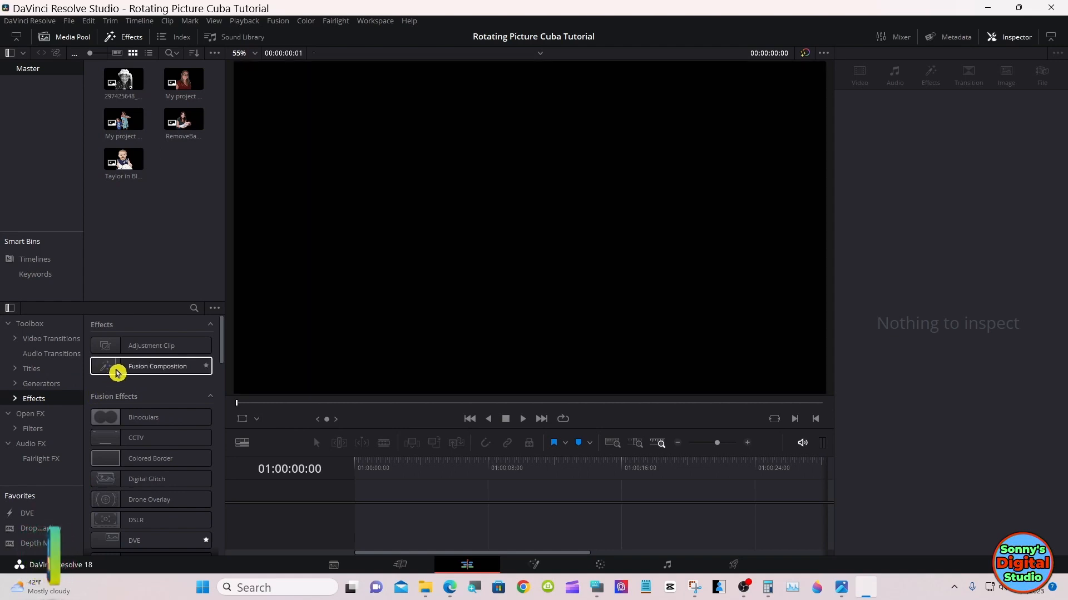
{"action": "left_click_drag", "start_coordinate": [117, 371], "coordinate": [361, 498]}
{"action": "left_click", "coordinate": [373, 501]}
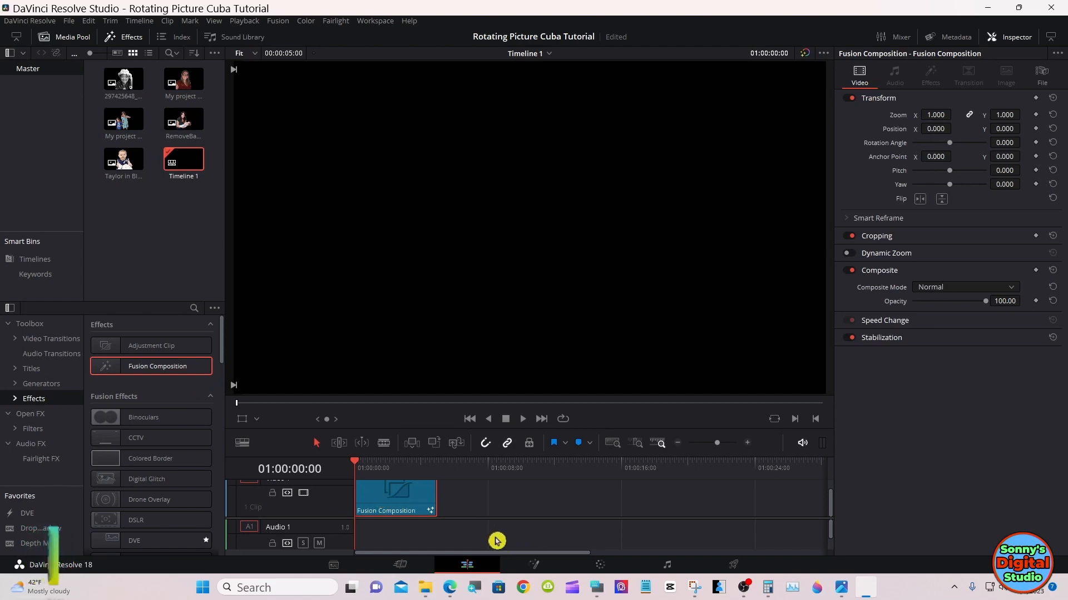
{"action": "left_click_drag", "start_coordinate": [436, 497], "coordinate": [596, 498]}
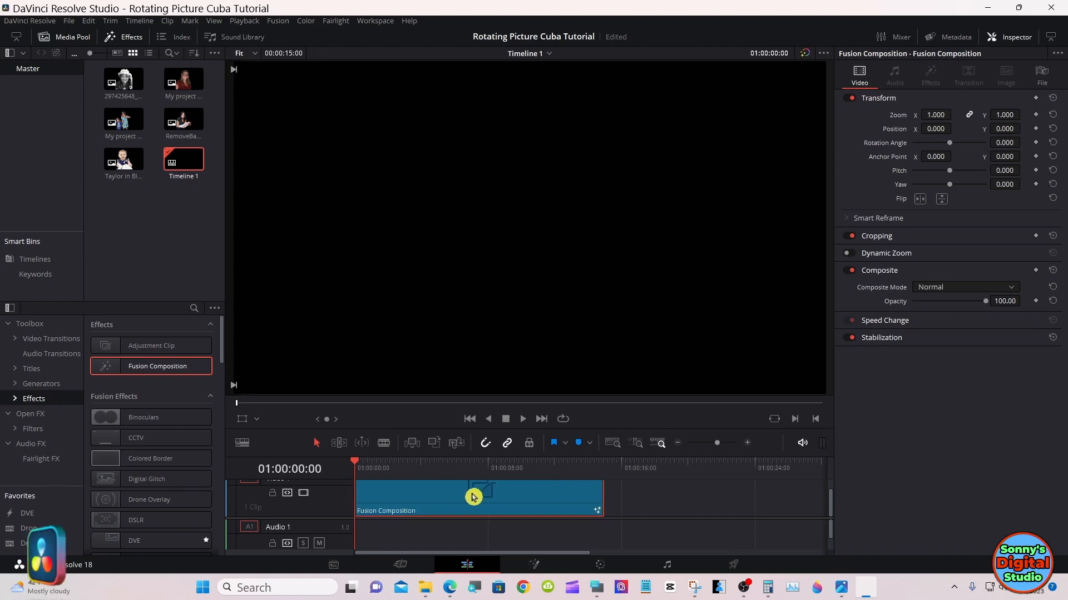
Open the composition on the Fusion page at 01:00:02:19 and move the MediaOut1 node to the far right of the node graph
{"action": "left_click_drag", "start_coordinate": [405, 468], "coordinate": [398, 470]}
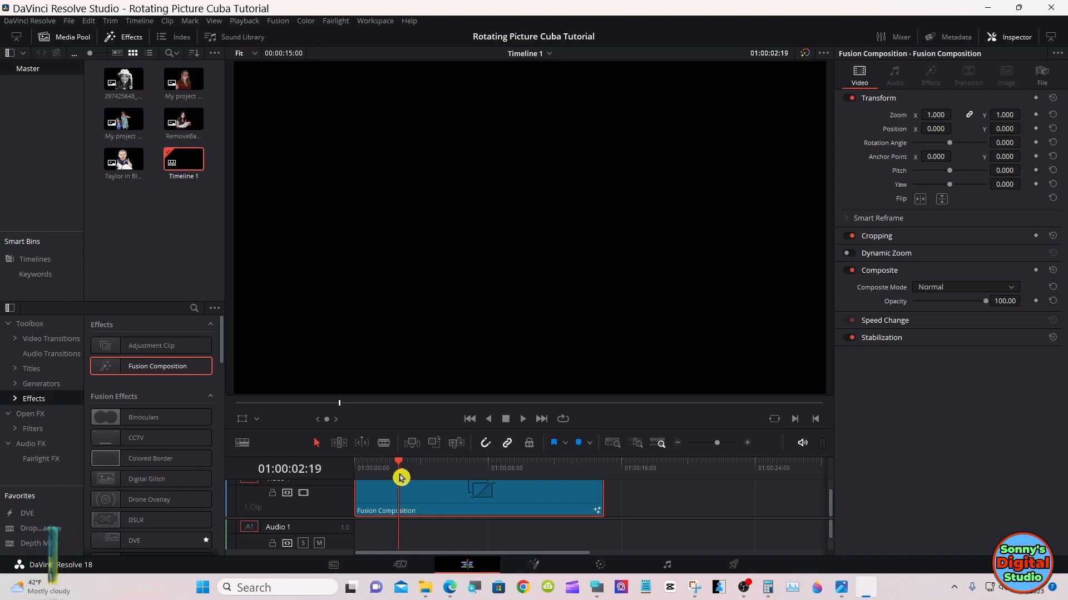
{"action": "left_click", "coordinate": [535, 566]}
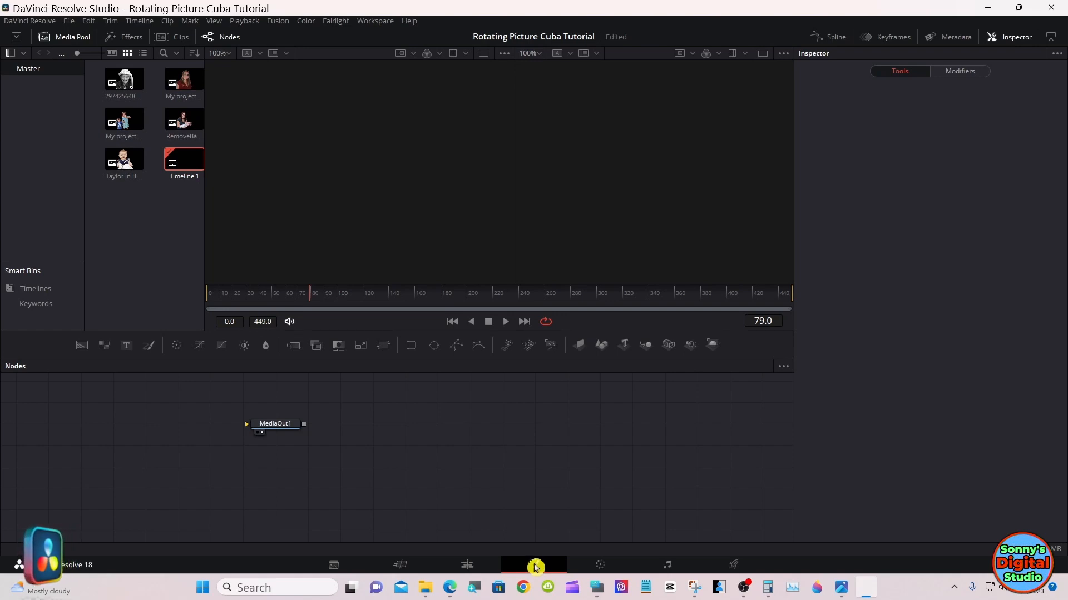
{"action": "left_click_drag", "start_coordinate": [297, 430], "coordinate": [622, 465]}
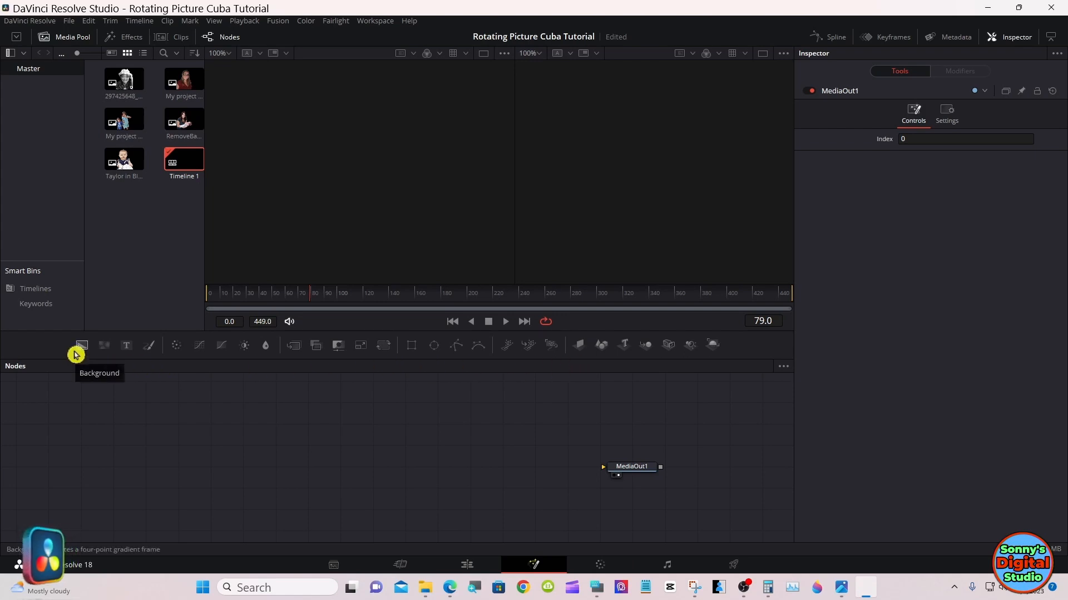
Add a Background node well to the left of MediaOut1 and colour it solid red with Red at 1.0
{"action": "left_click_drag", "start_coordinate": [76, 354], "coordinate": [228, 456]}
{"action": "left_click", "coordinate": [233, 461]}
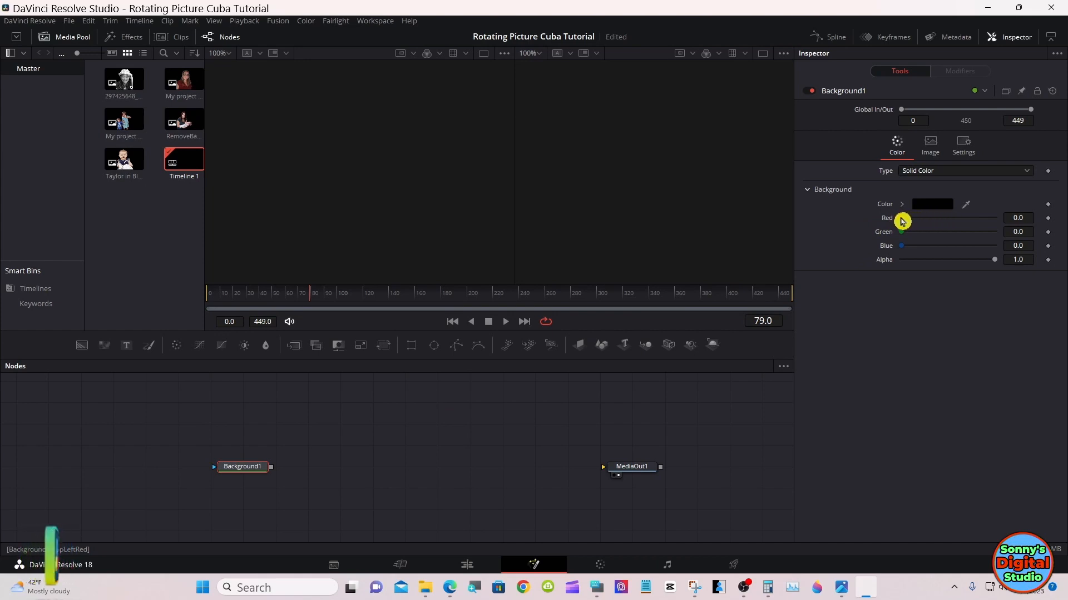
{"action": "left_click_drag", "start_coordinate": [901, 219], "coordinate": [1003, 222]}
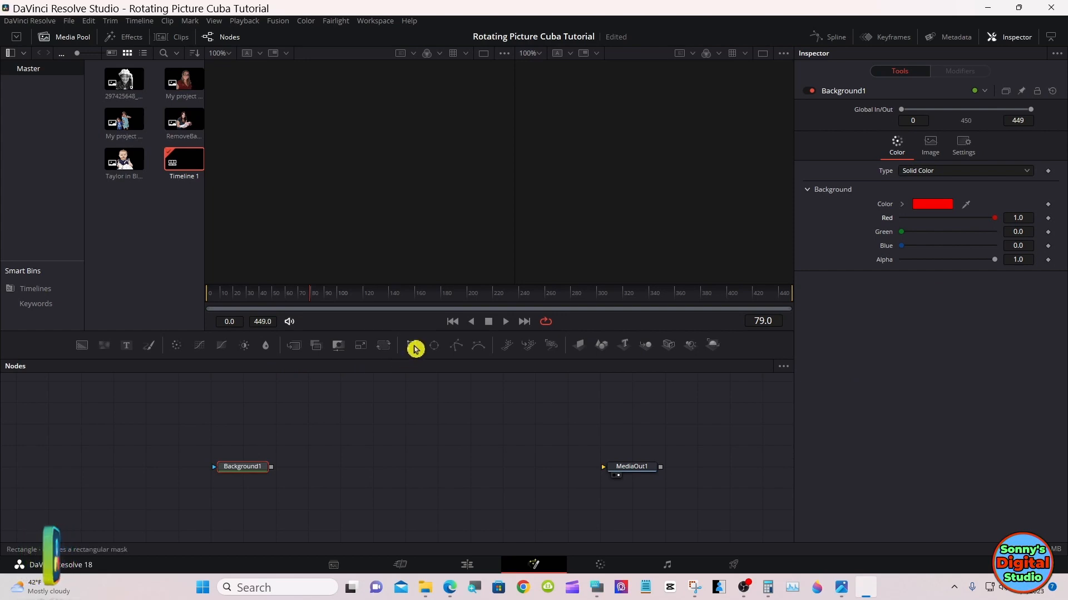
Mask the red Background node with a Rectangle node and display the background in the first viewer
{"action": "left_click_drag", "start_coordinate": [415, 348], "coordinate": [231, 470]}
{"action": "left_click_drag", "start_coordinate": [251, 427], "coordinate": [337, 200]}
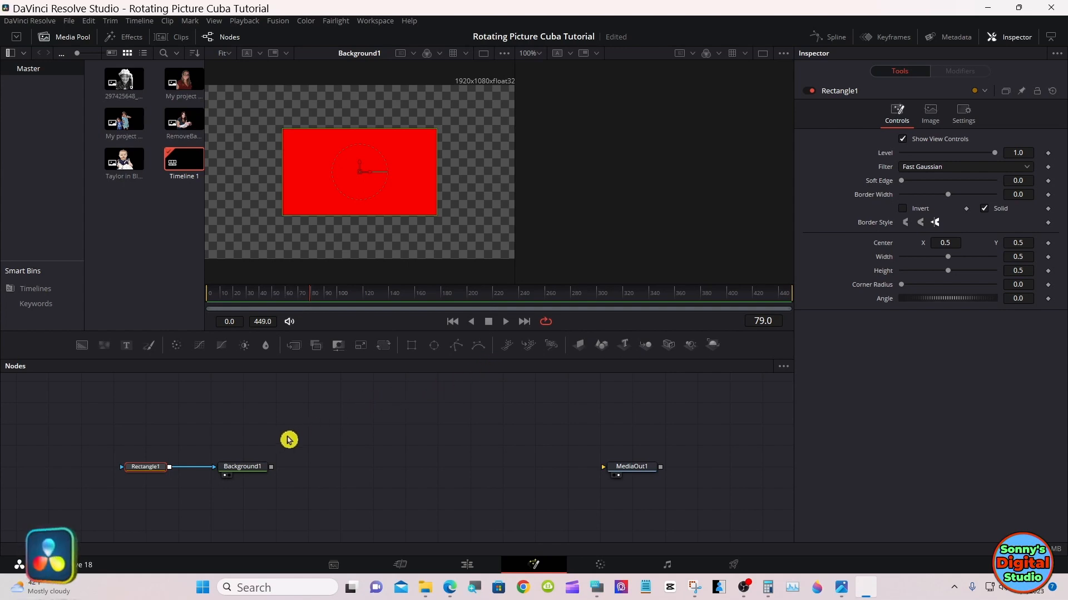
Show the Background1 node's image settings and bring up the on-screen keyboard below them
{"action": "left_click", "coordinate": [251, 467]}
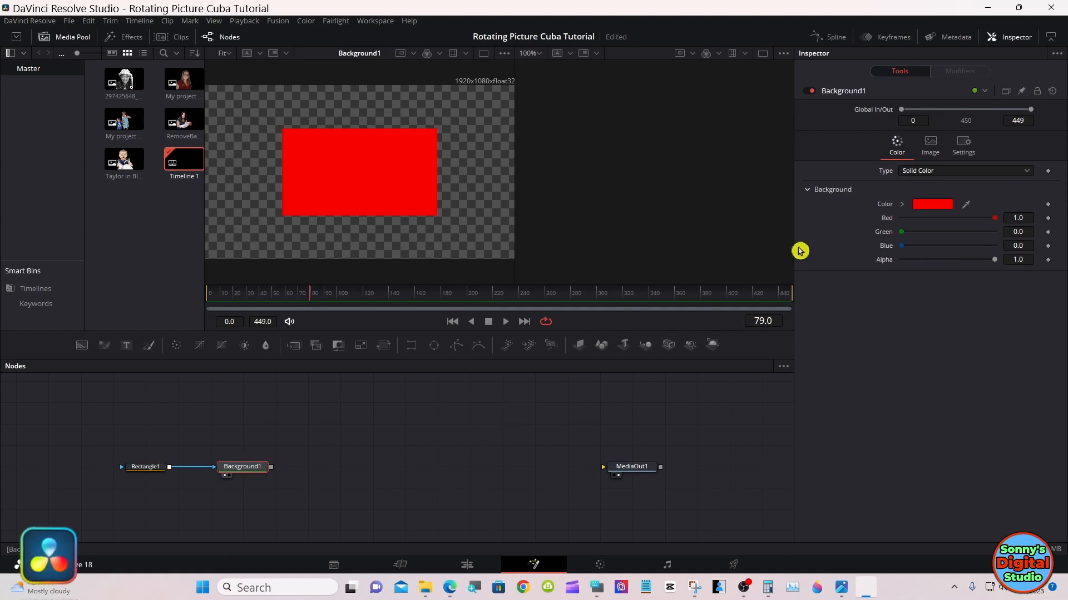
{"action": "left_click", "coordinate": [924, 148]}
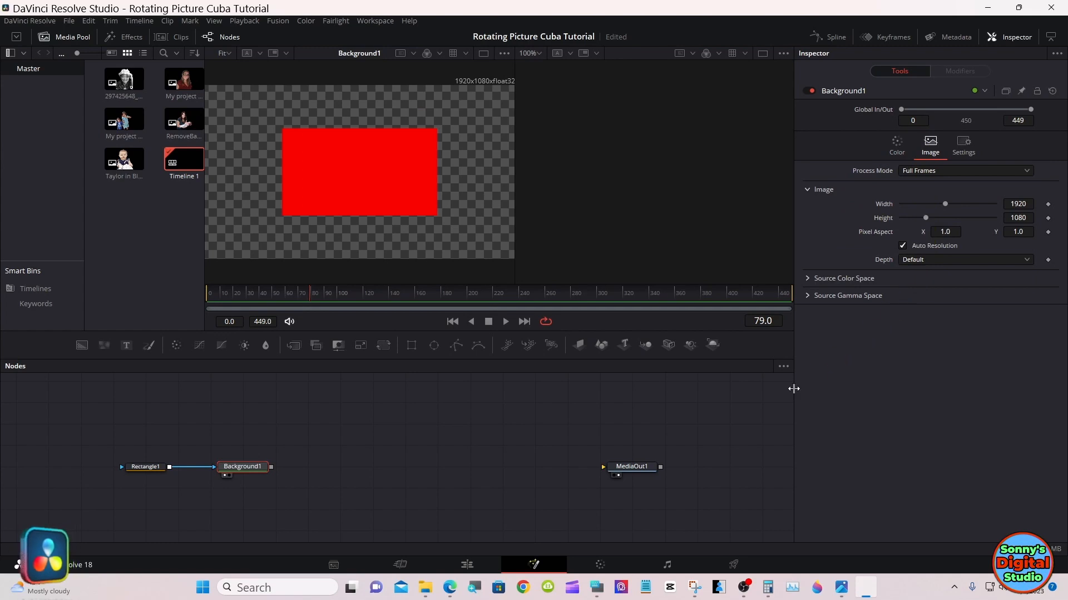
{"action": "left_click", "coordinate": [596, 588]}
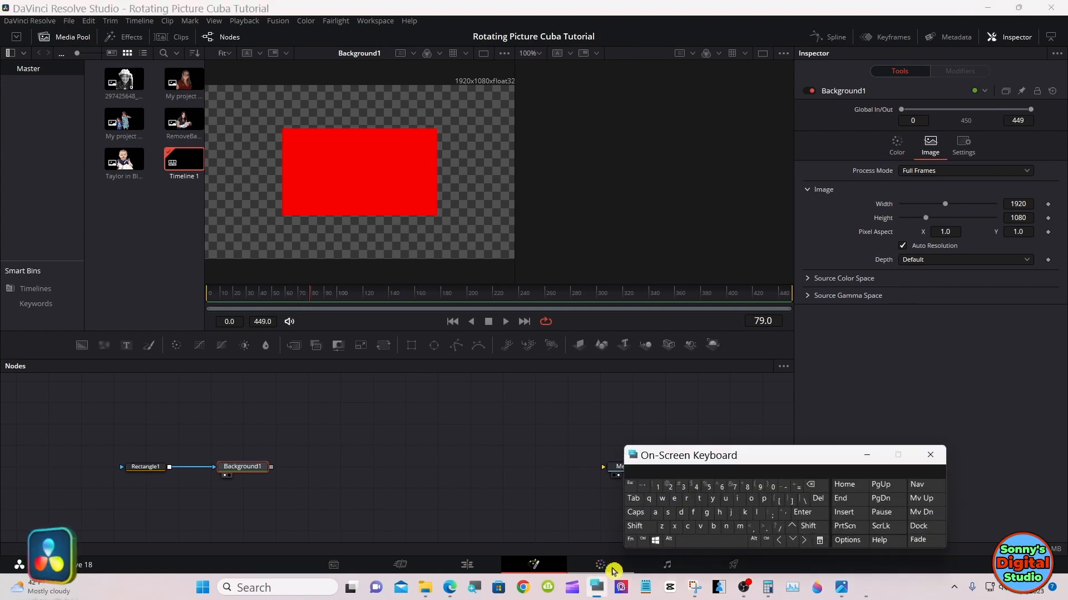
{"action": "left_click_drag", "start_coordinate": [686, 456], "coordinate": [703, 456]}
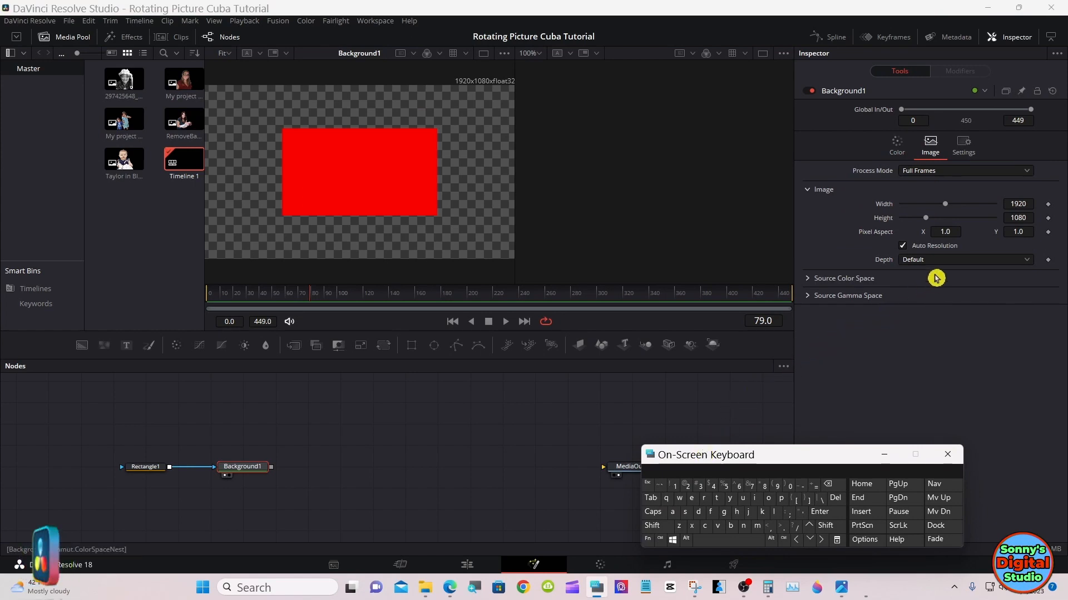
Try to set the Background1 image width to 540 and enter a new height with Auto Resolution on
{"action": "left_click", "coordinate": [1019, 205]}
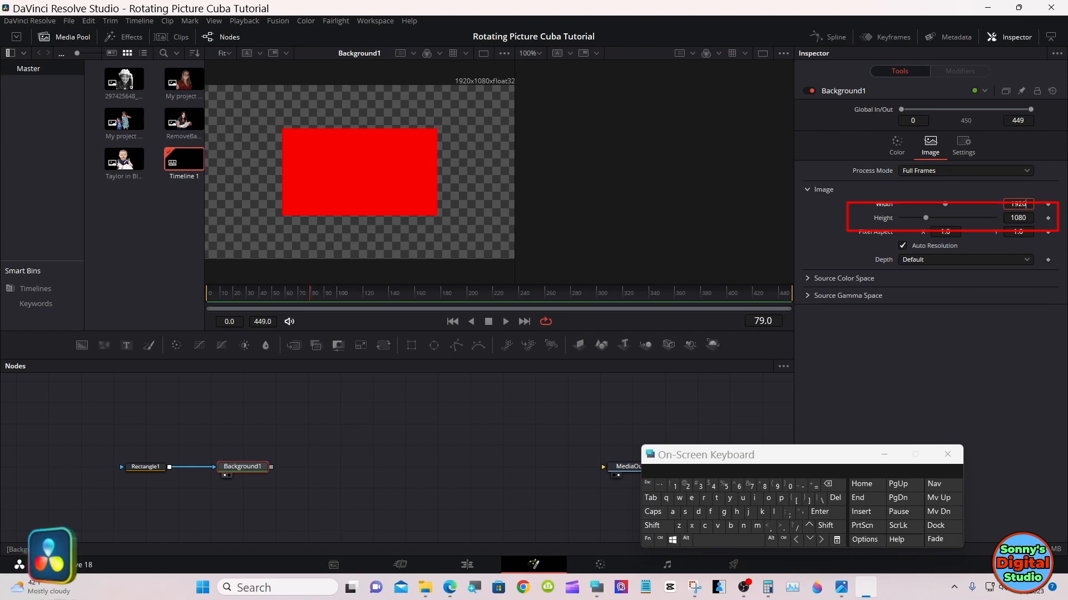
{"action": "left_click", "coordinate": [829, 488]}
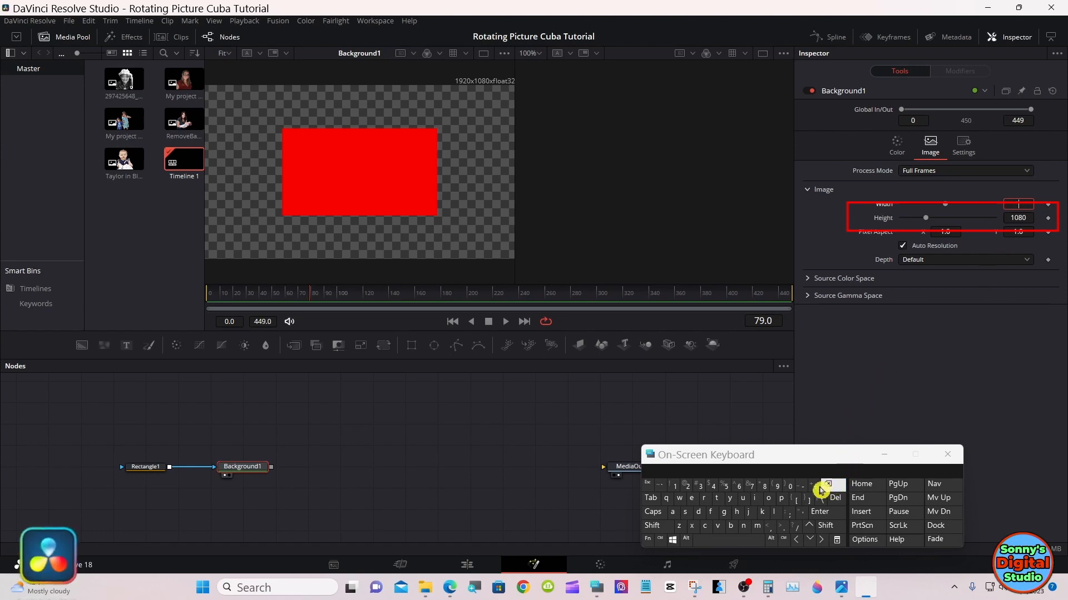
{"action": "left_click", "coordinate": [725, 488]}
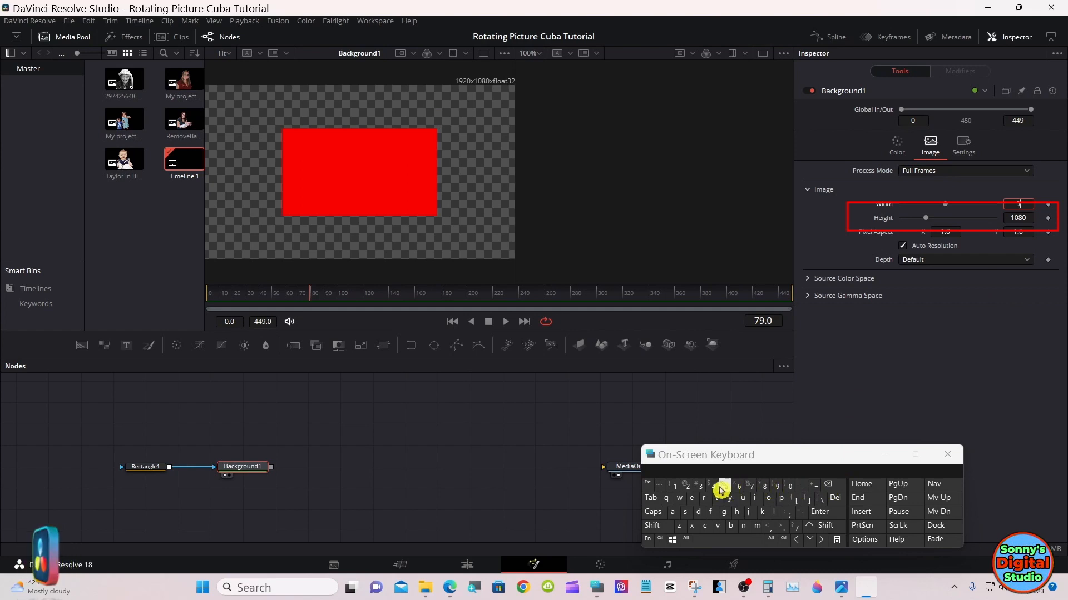
{"action": "left_click", "coordinate": [714, 488]}
{"action": "left_click", "coordinate": [789, 487]}
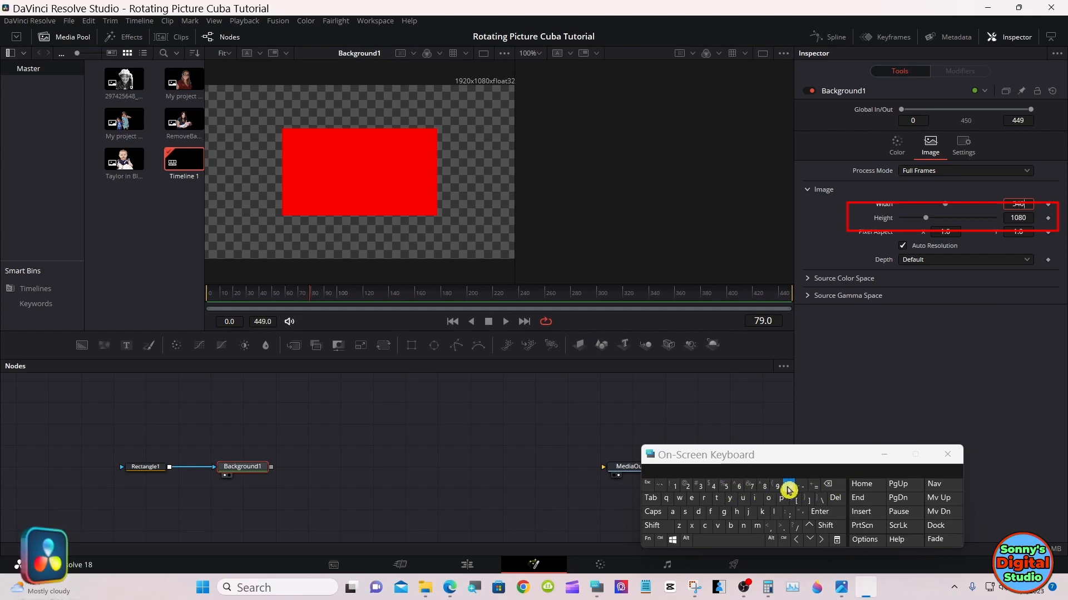
{"action": "left_click", "coordinate": [820, 511]}
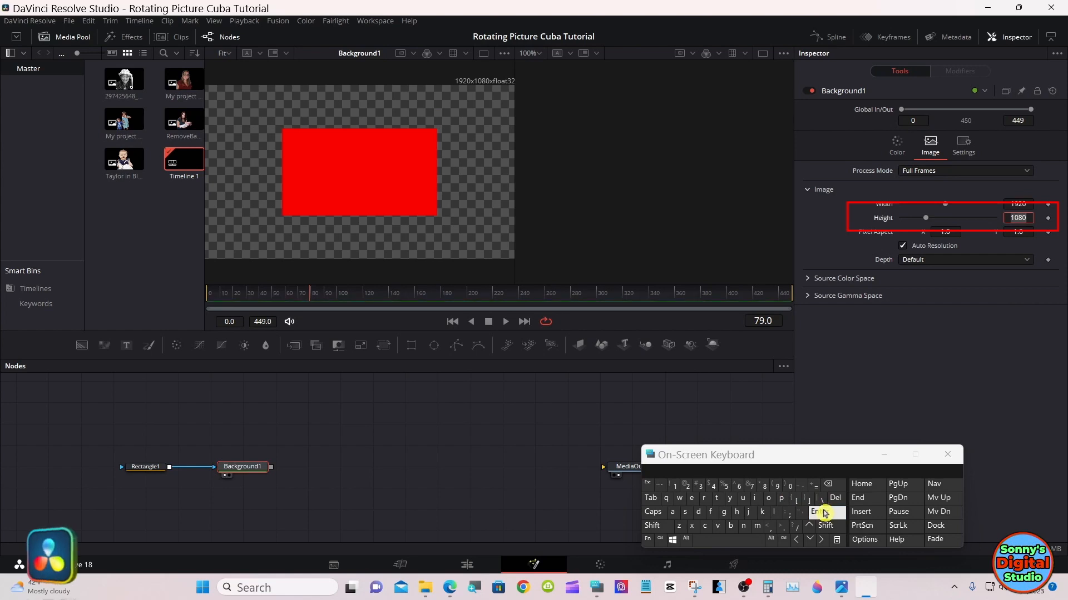
{"action": "left_click", "coordinate": [829, 489]}
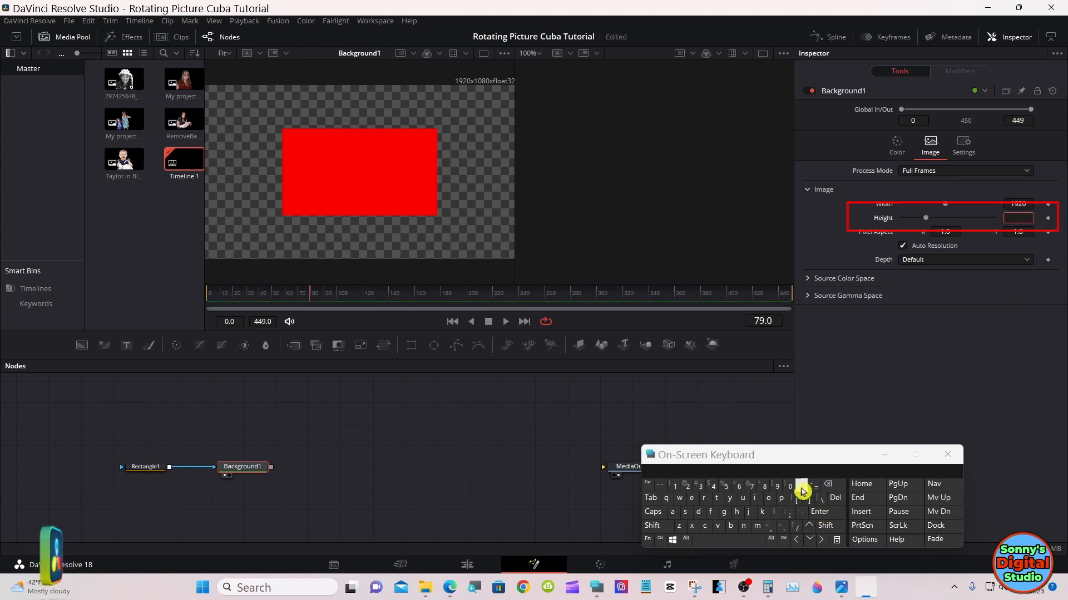
{"action": "left_click", "coordinate": [780, 489]}
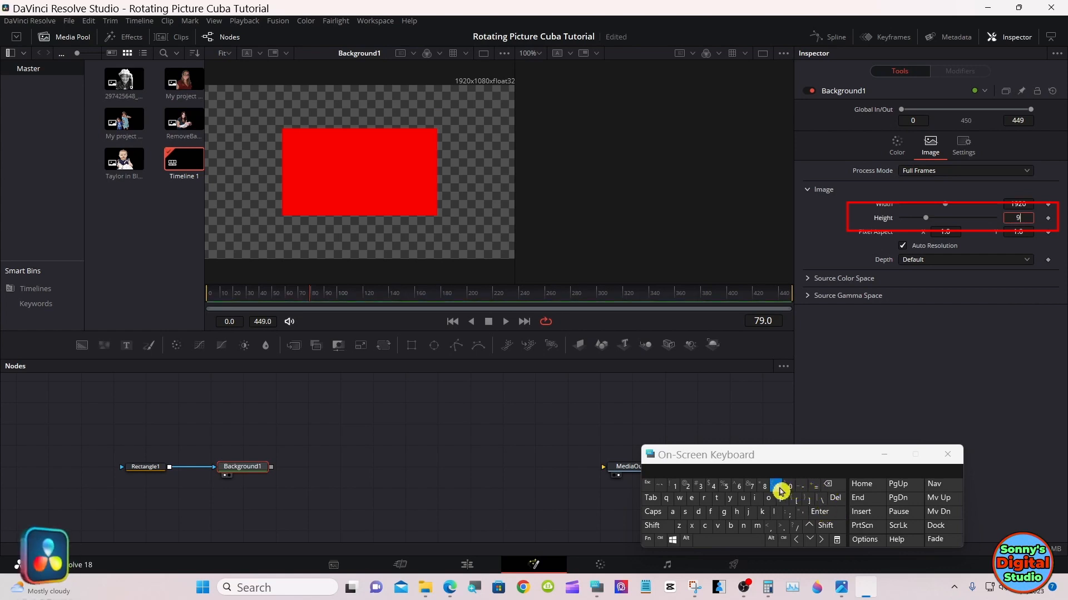
{"action": "left_click", "coordinate": [711, 488]}
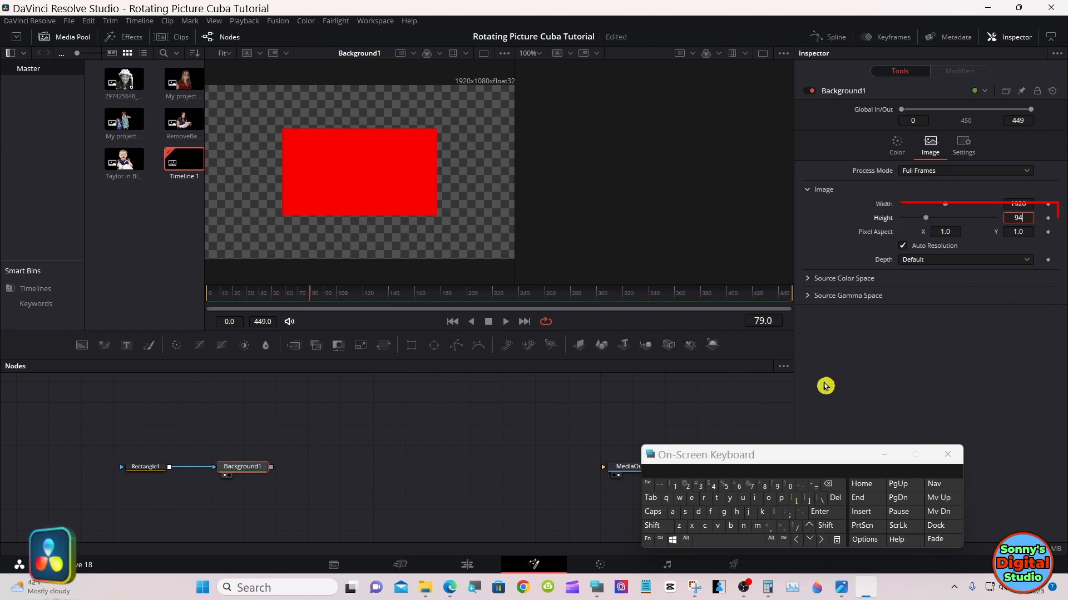
Turn off Auto Resolution for the Background1 node and set its image width to 540
{"action": "left_click", "coordinate": [899, 246]}
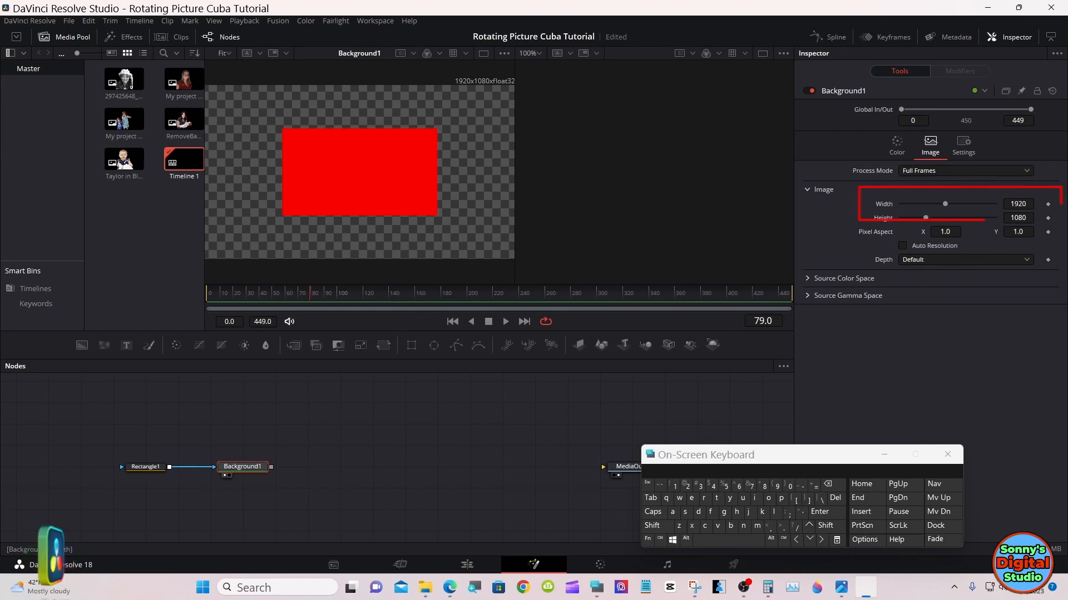
{"action": "left_click", "coordinate": [1017, 204]}
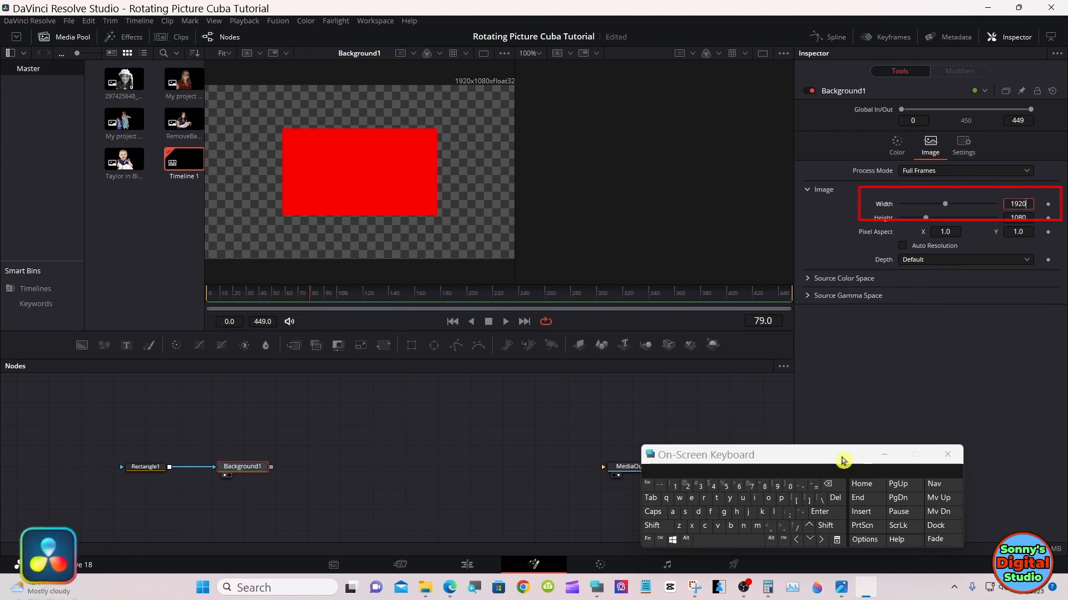
{"action": "left_click", "coordinate": [832, 487]}
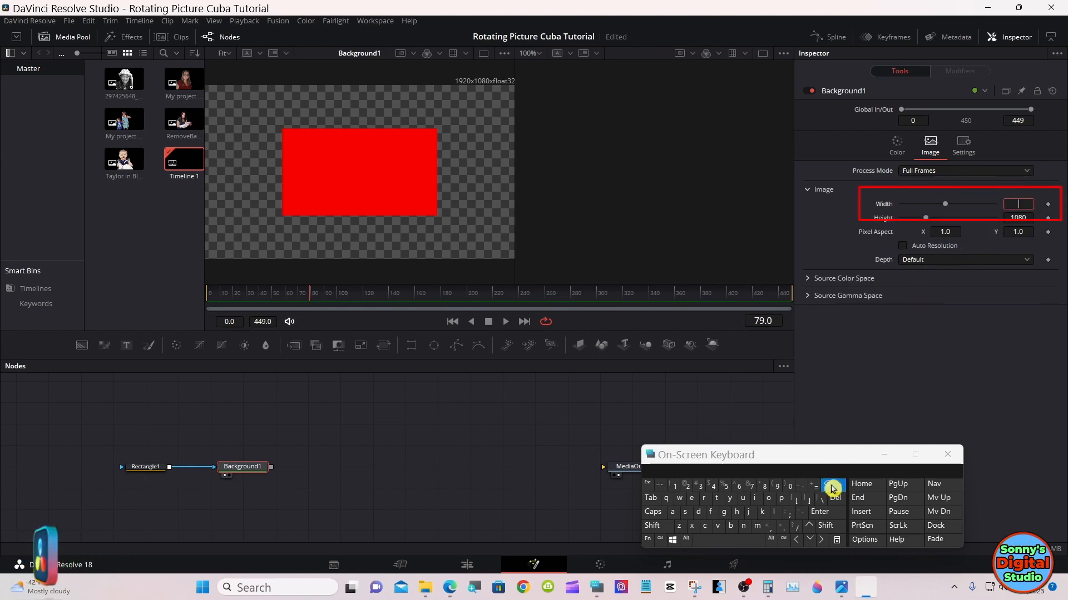
{"action": "left_click", "coordinate": [725, 487]}
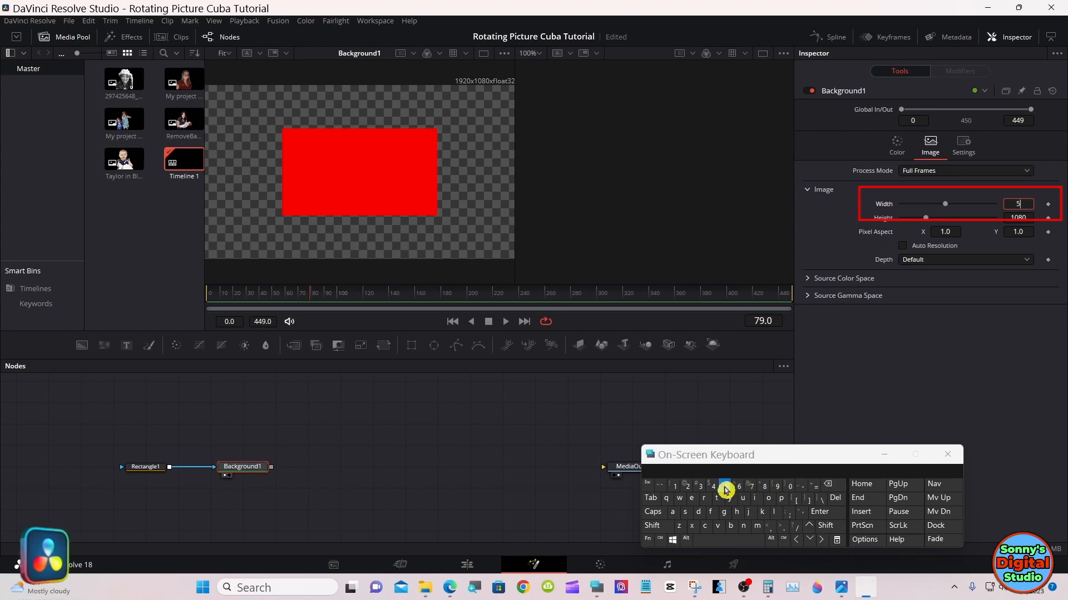
{"action": "left_click", "coordinate": [714, 487]}
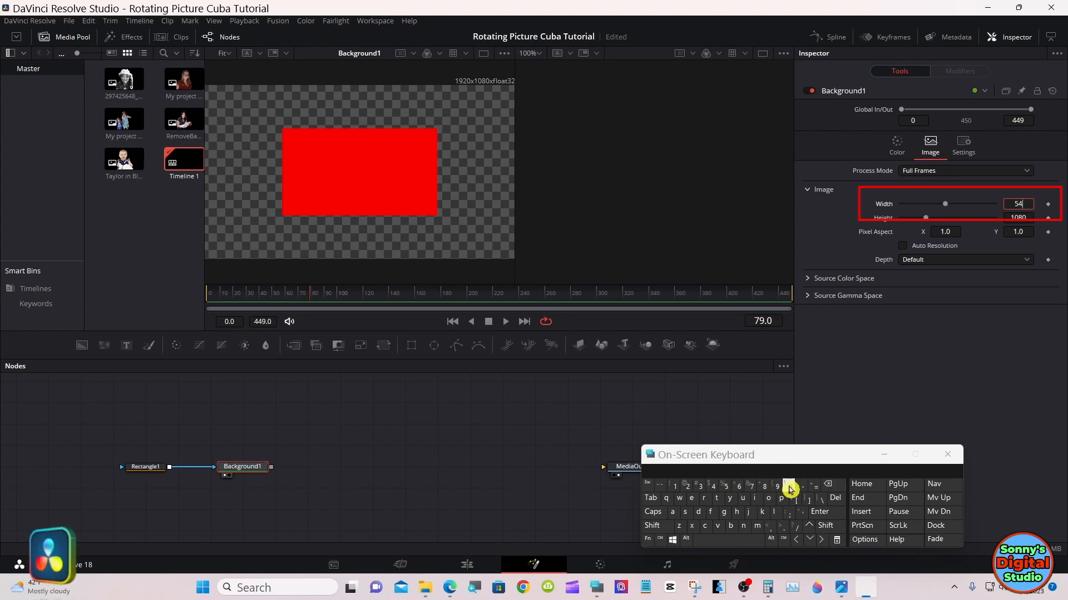
{"action": "left_click", "coordinate": [818, 512]}
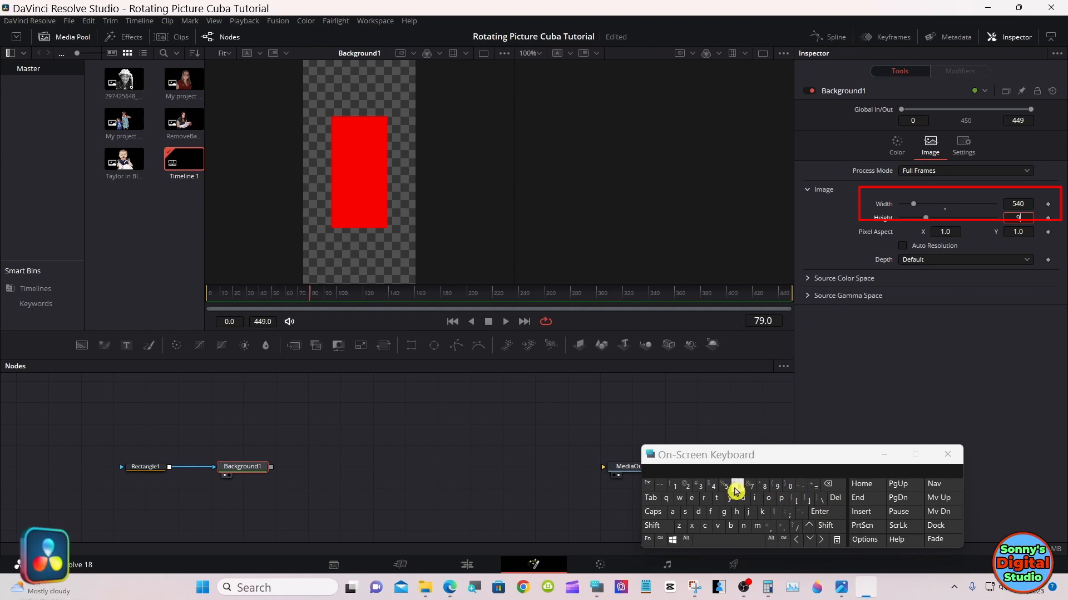
Complete the Background1 image height as 940
{"action": "left_click", "coordinate": [712, 487]}
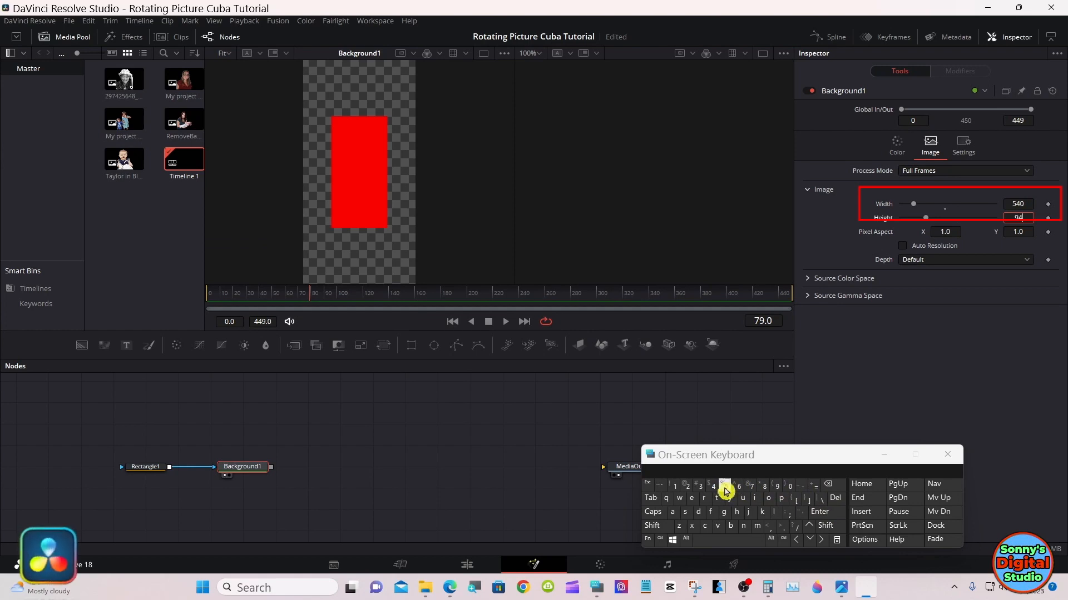
{"action": "left_click", "coordinate": [789, 487]}
{"action": "left_click", "coordinate": [823, 512]}
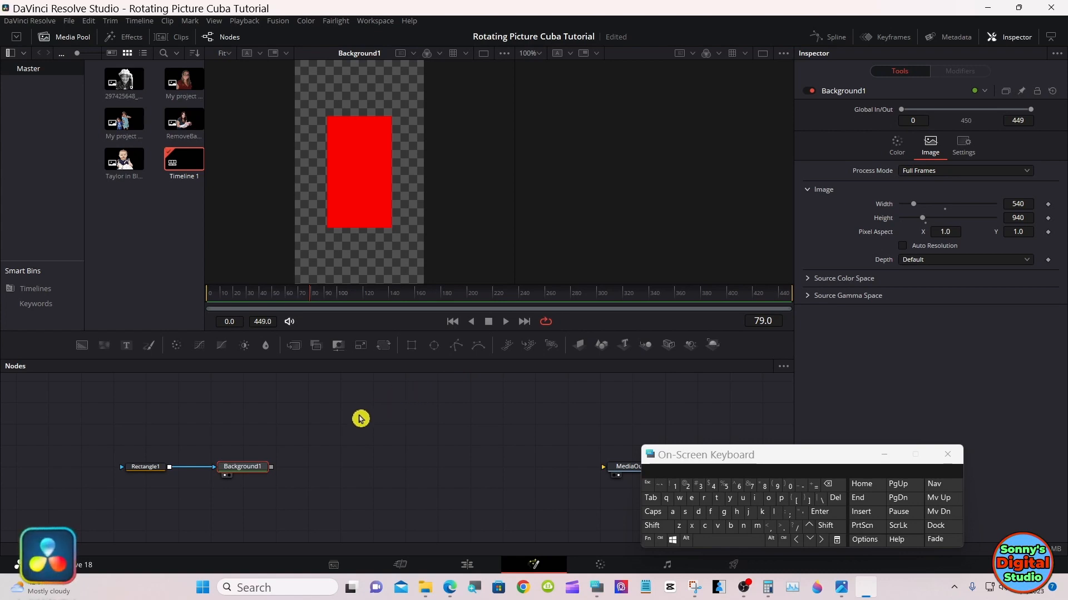
Invert the Rectangle1 mask and stretch it to a width of about 1.13 and a height of about 0.68
{"action": "left_click", "coordinate": [155, 472]}
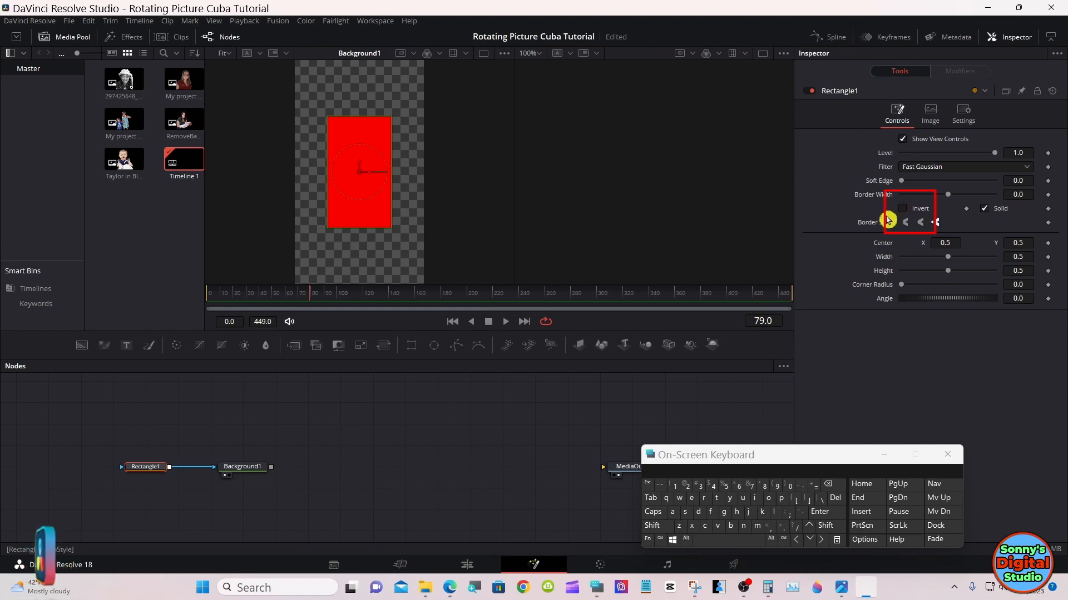
{"action": "left_click", "coordinate": [903, 209]}
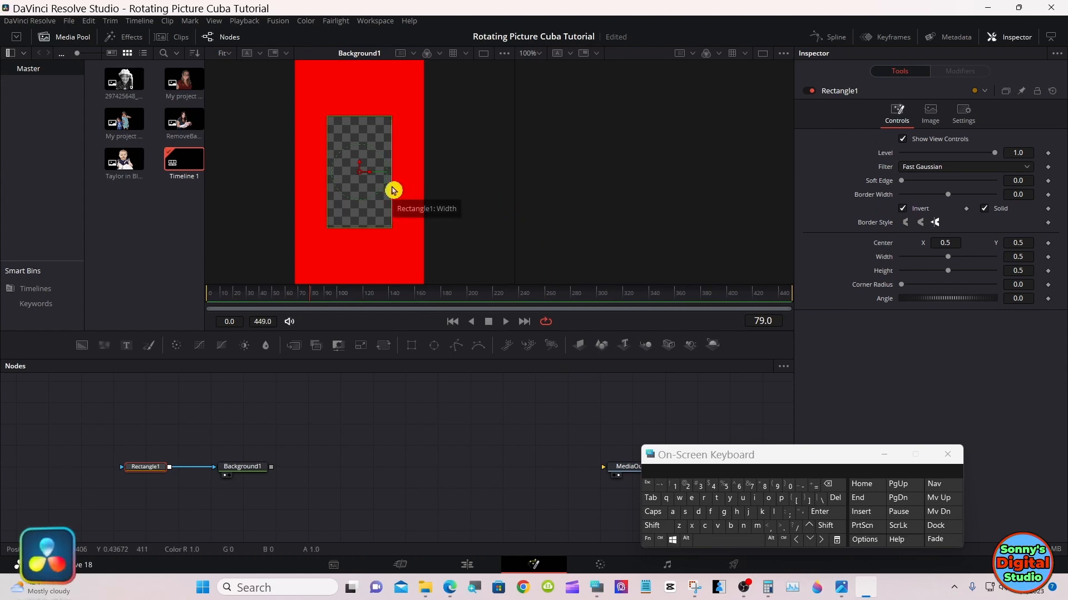
{"action": "left_click_drag", "start_coordinate": [392, 190], "coordinate": [433, 193]}
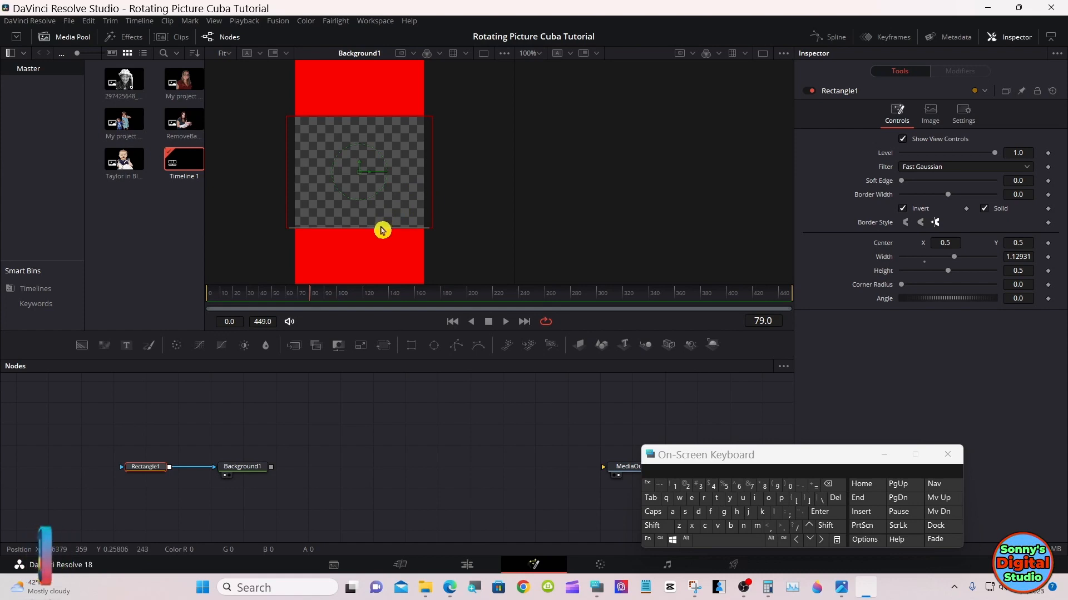
{"action": "left_click_drag", "start_coordinate": [382, 230], "coordinate": [381, 246]}
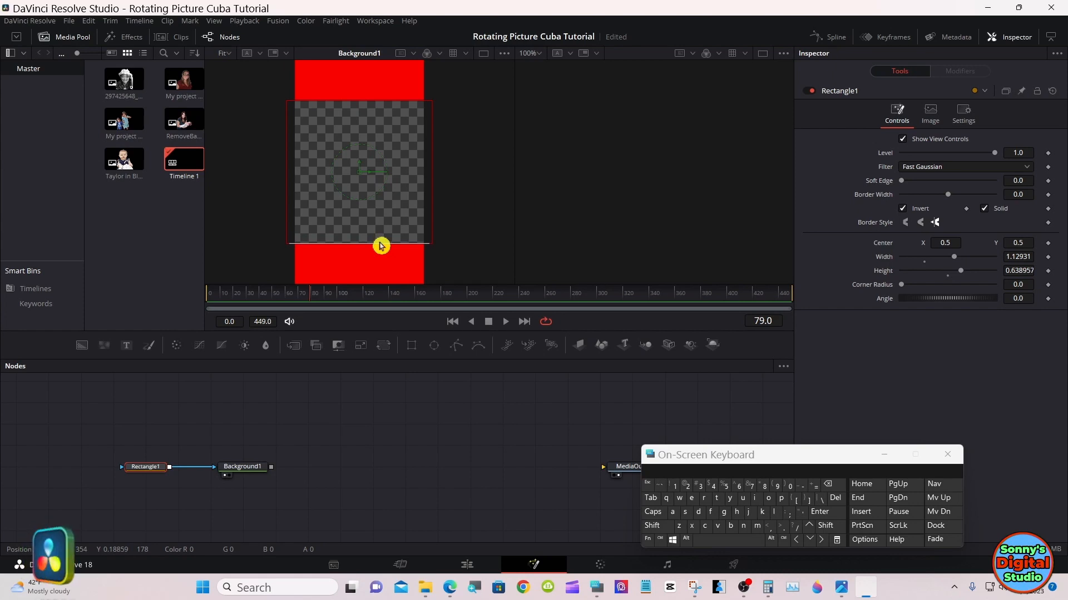
{"action": "left_click_drag", "start_coordinate": [381, 246], "coordinate": [381, 251]}
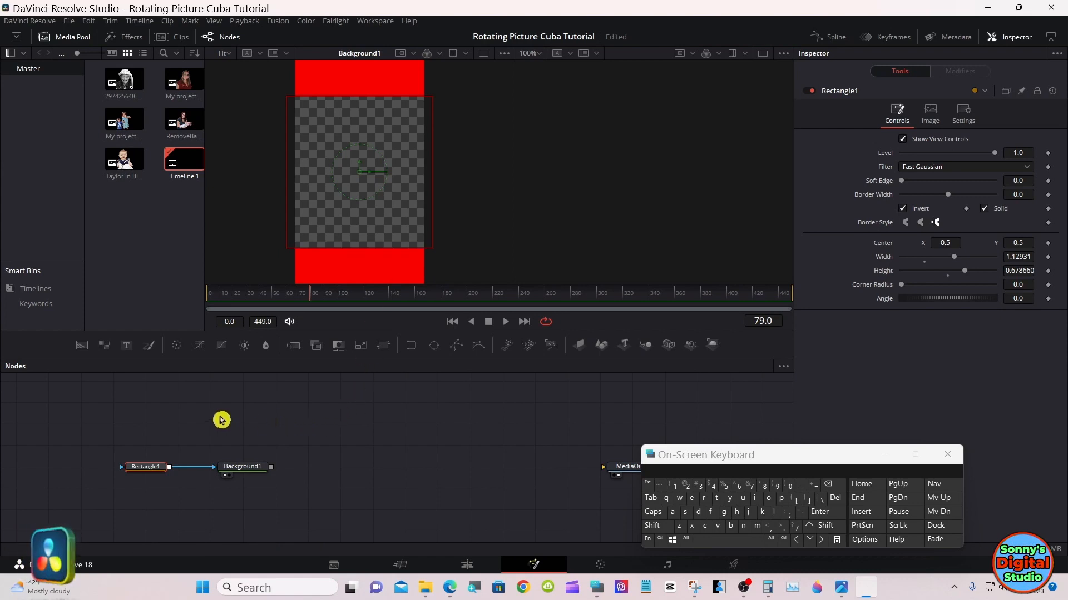
{"action": "left_click", "coordinate": [248, 410]}
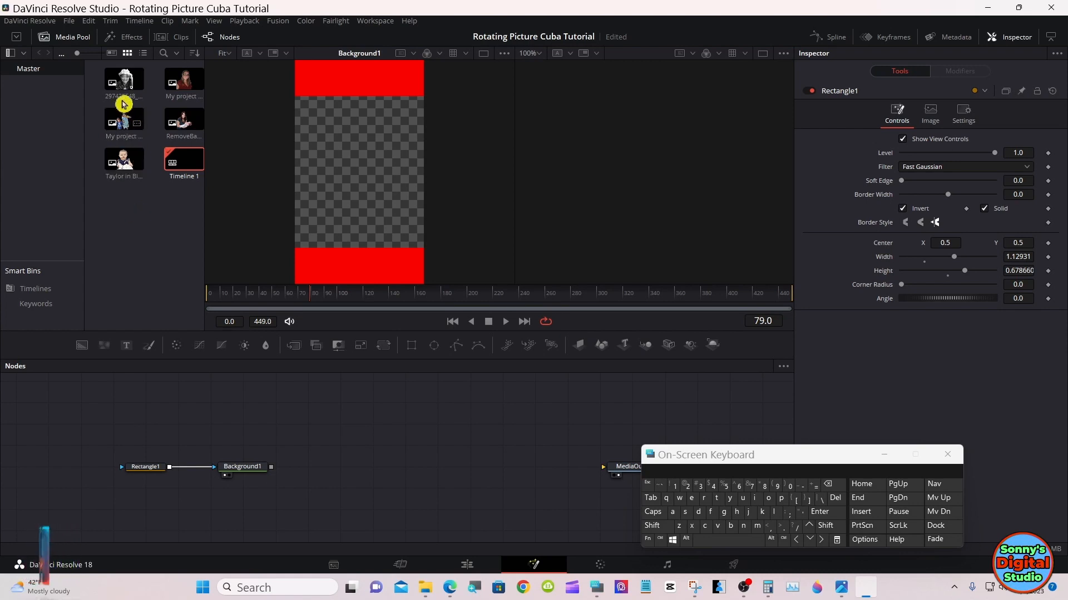
Merge the first media pool picture over Background1, then fit it between the red bands with size 0.418 and centre Y 0.489
{"action": "left_click_drag", "start_coordinate": [114, 81], "coordinate": [245, 431]}
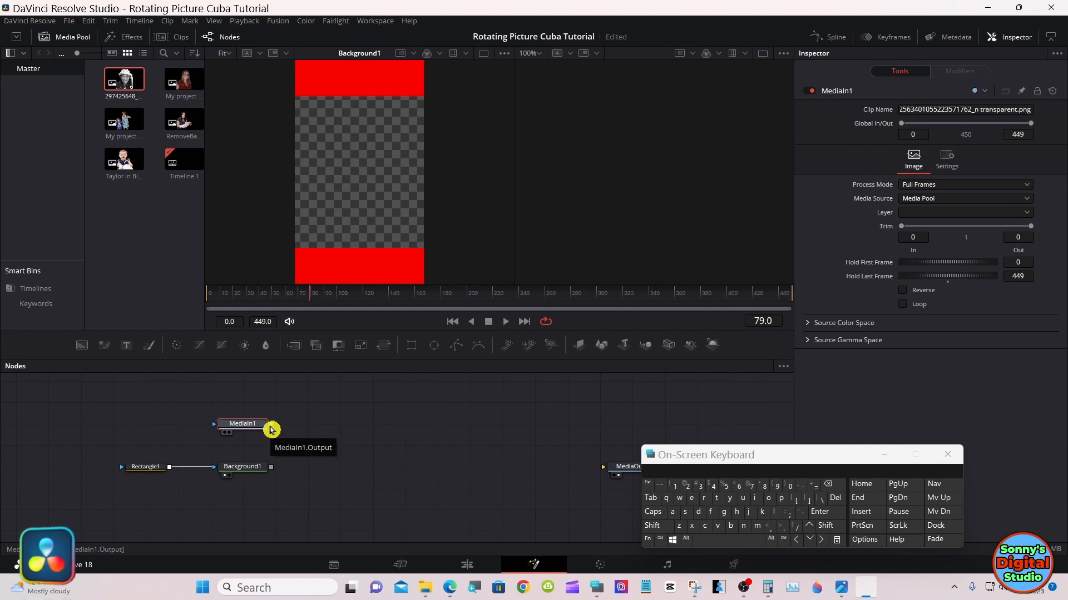
{"action": "left_click_drag", "start_coordinate": [272, 430], "coordinate": [332, 215]}
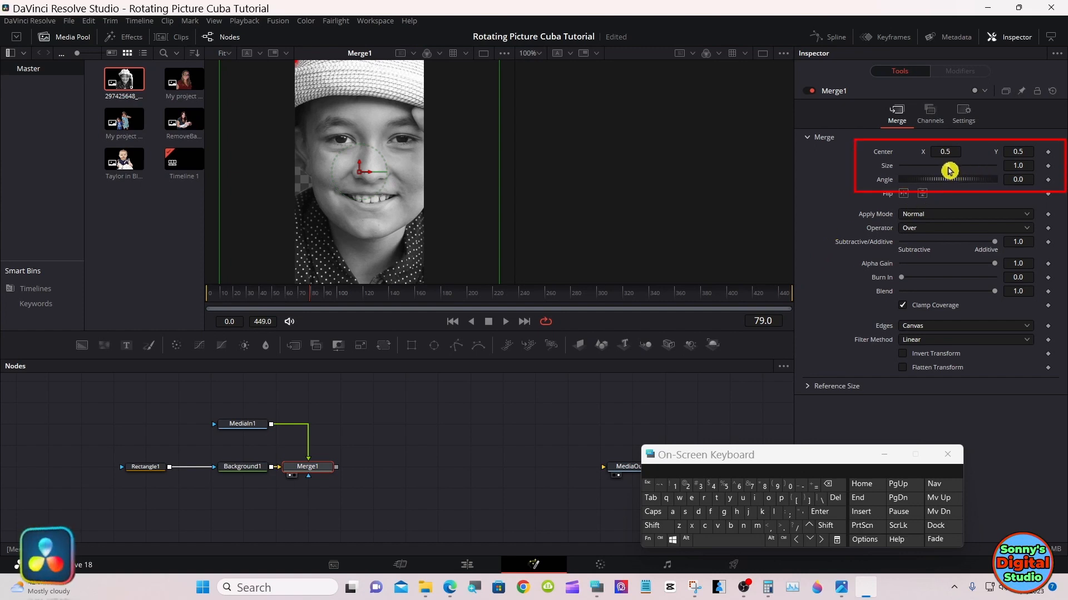
{"action": "left_click_drag", "start_coordinate": [949, 167], "coordinate": [923, 169]}
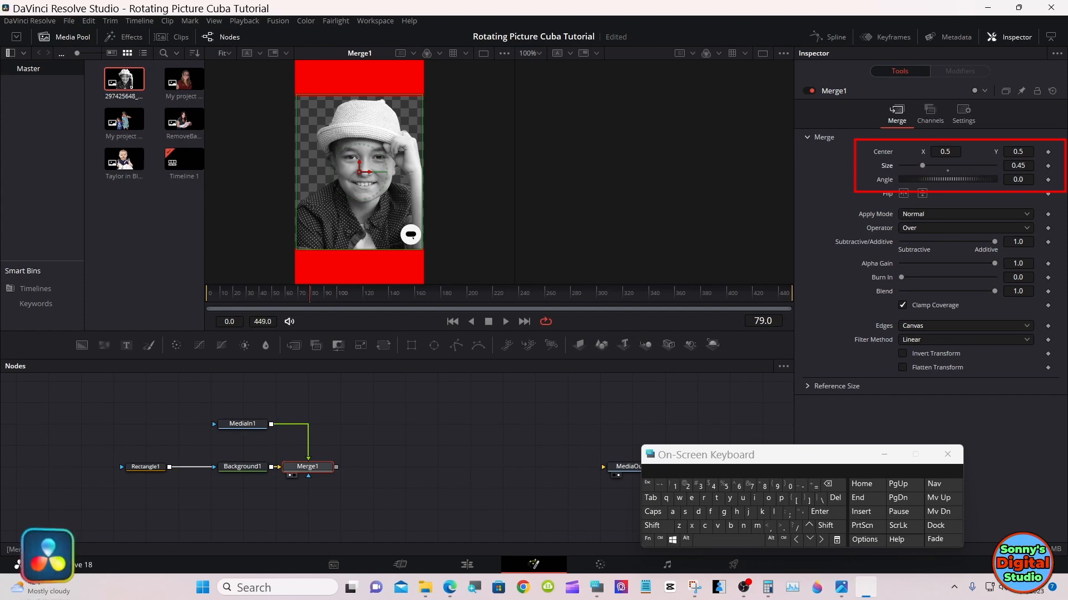
{"action": "left_click_drag", "start_coordinate": [1018, 166], "coordinate": [1001, 166]}
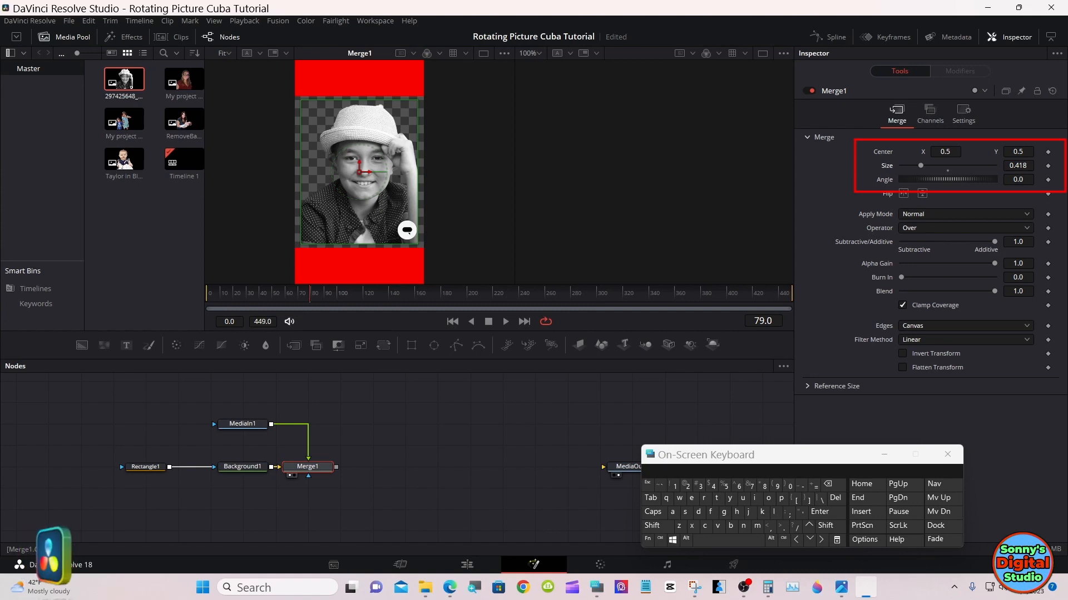
{"action": "left_click_drag", "start_coordinate": [1018, 152], "coordinate": [1012, 151]}
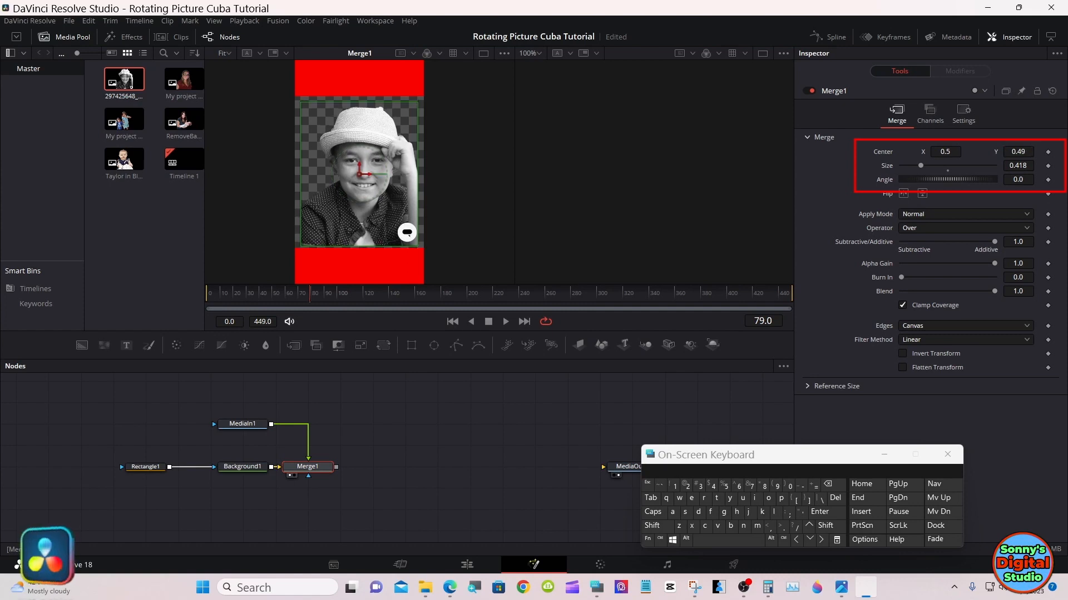
{"action": "left_click_drag", "start_coordinate": [1012, 152], "coordinate": [1011, 152]}
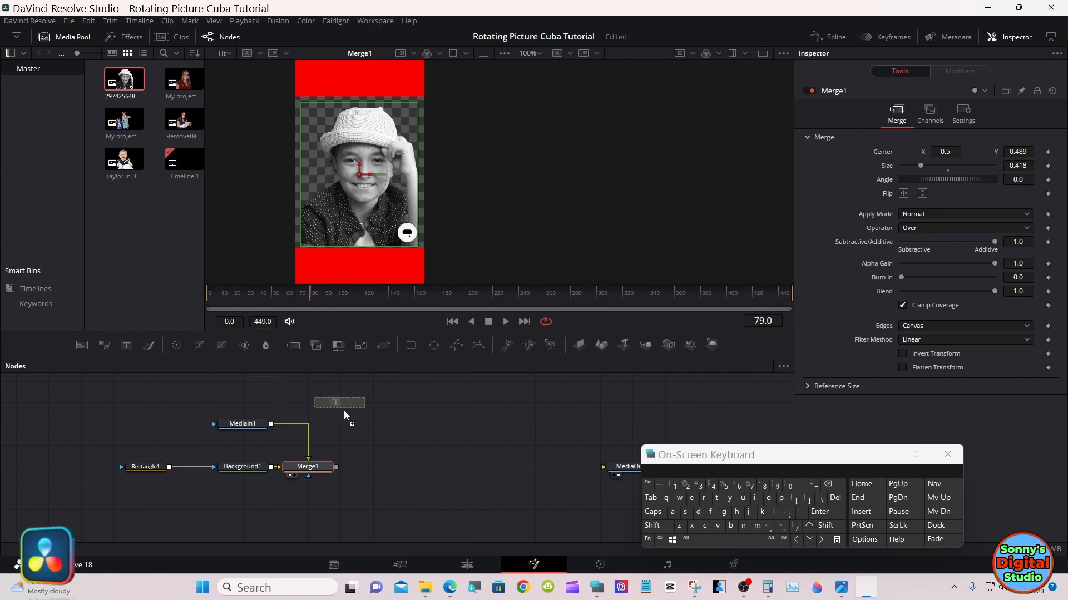
Add a Text node above Merge1 and merge it over the Merge1 output
{"action": "left_click_drag", "start_coordinate": [344, 414], "coordinate": [349, 423]}
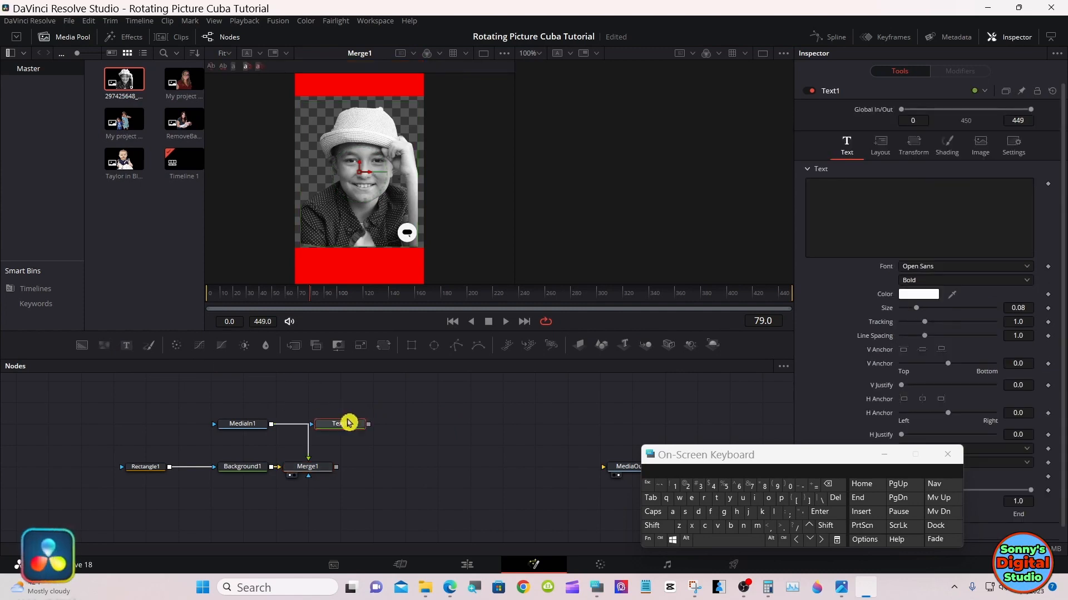
{"action": "left_click_drag", "start_coordinate": [369, 426], "coordinate": [338, 469]}
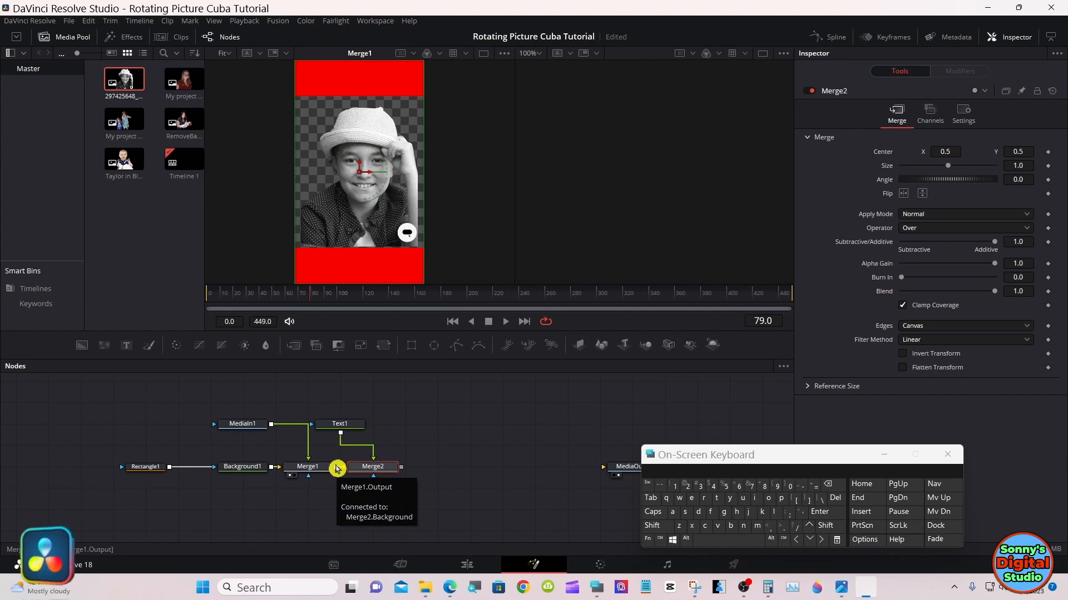
Enter the pictured child's first name in the Text1 node and display Merge2 in the first viewer
{"action": "left_click", "coordinate": [341, 426]}
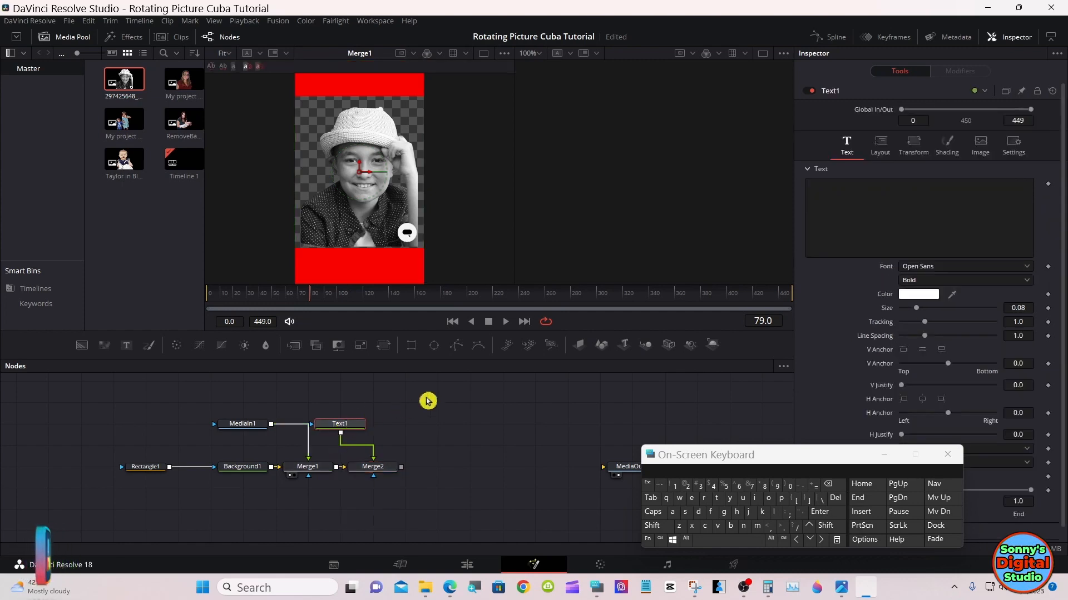
{"action": "left_click", "coordinate": [823, 200]}
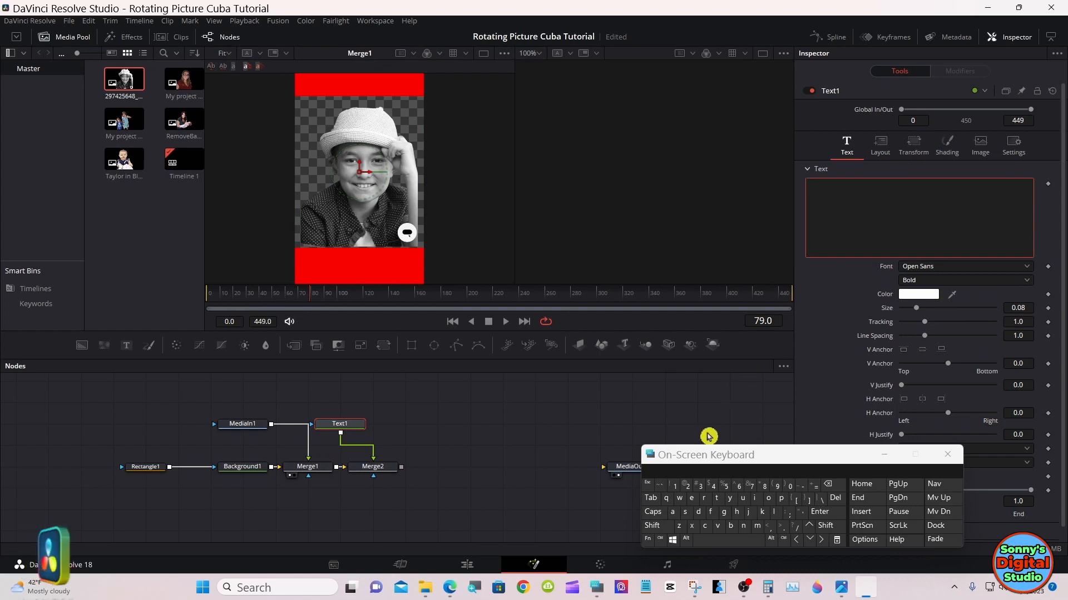
{"action": "left_click", "coordinate": [652, 525]}
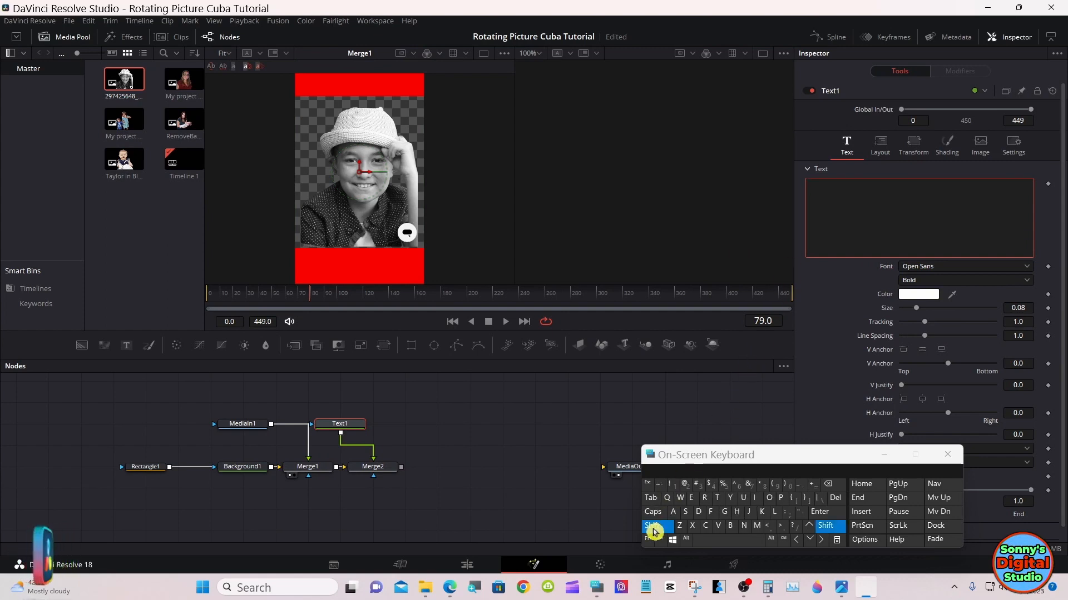
{"action": "left_click", "coordinate": [774, 512]}
{"action": "left_click", "coordinate": [672, 513]}
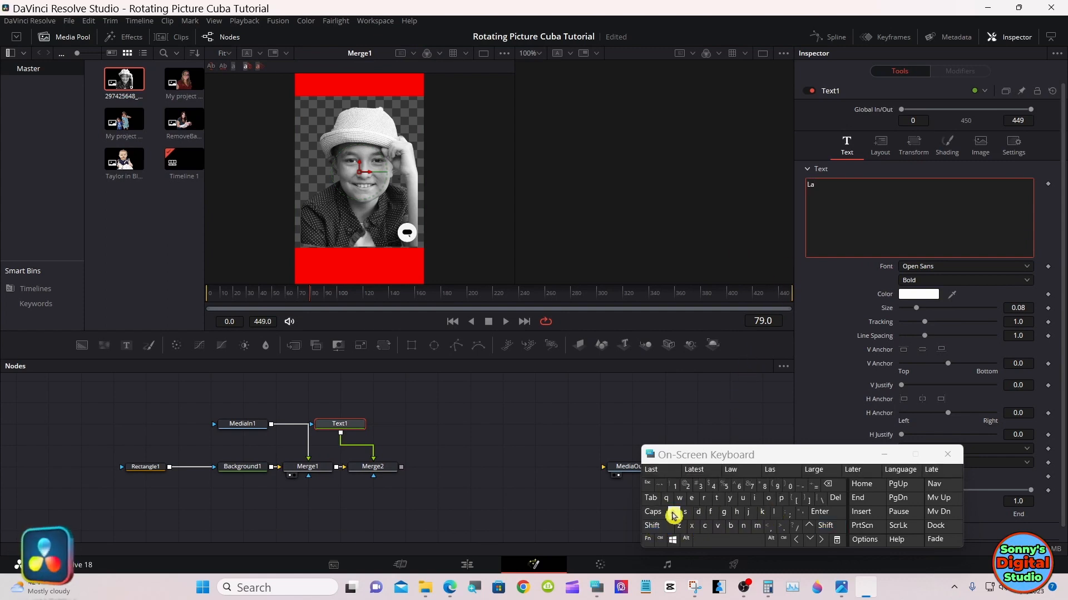
{"action": "left_click", "coordinate": [745, 526]}
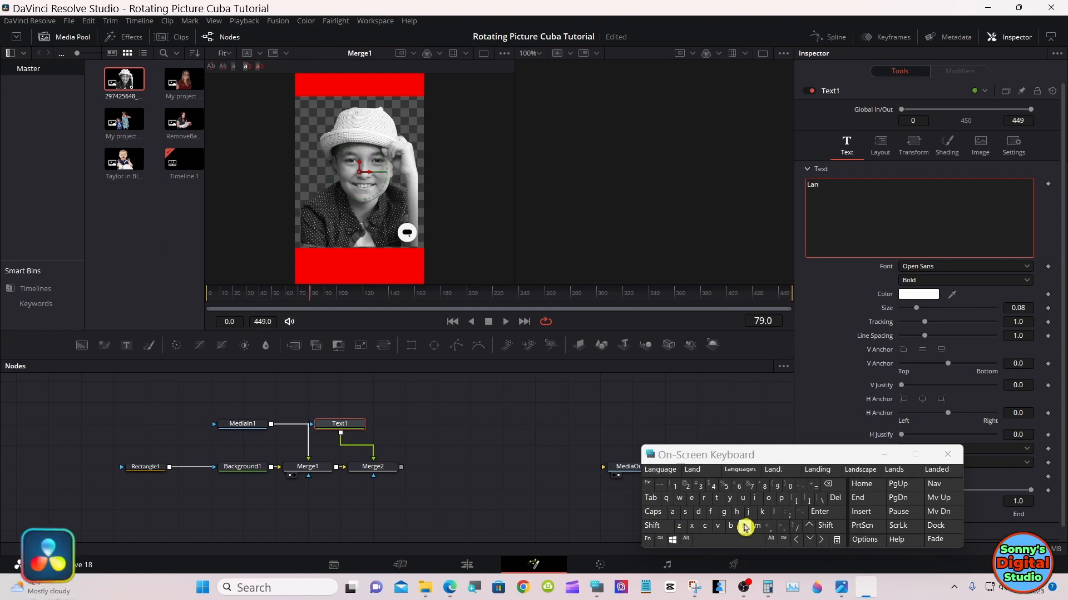
{"action": "left_click", "coordinate": [698, 512]}
{"action": "left_click", "coordinate": [693, 502]}
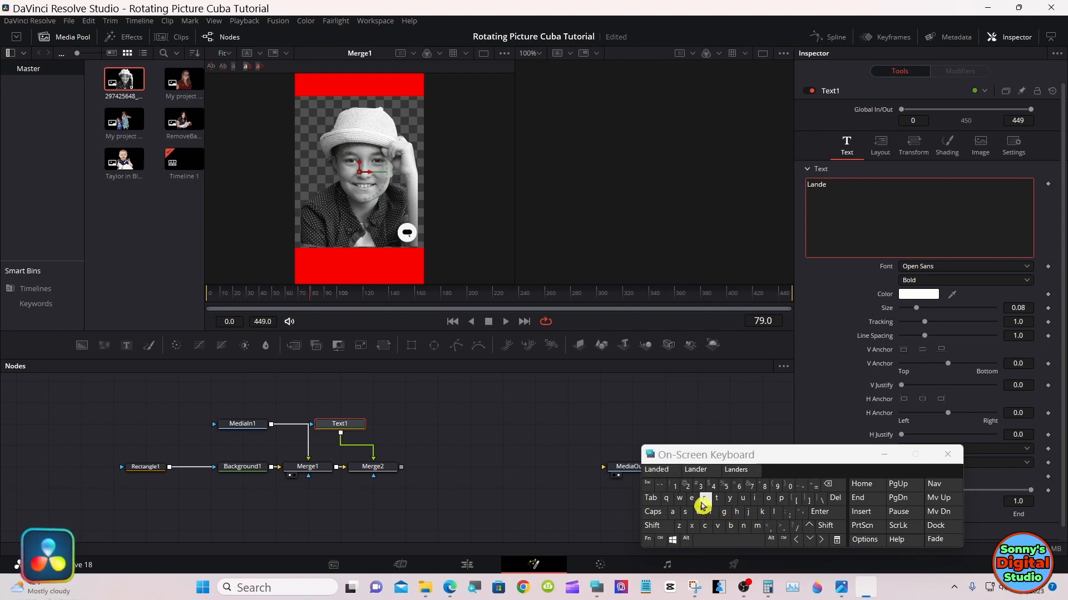
{"action": "left_click", "coordinate": [745, 526]}
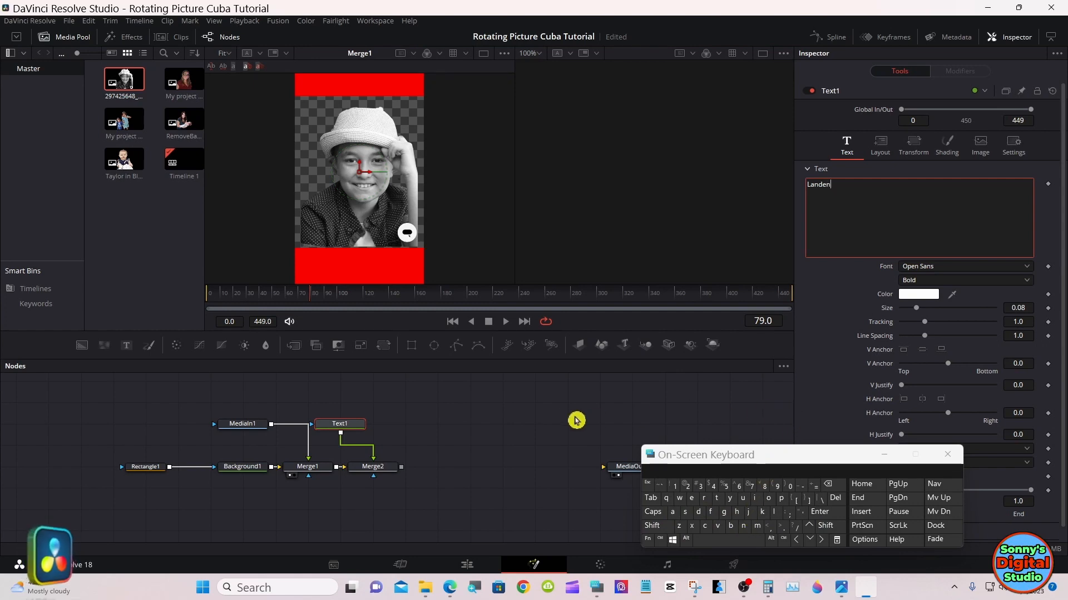
{"action": "left_click_drag", "start_coordinate": [385, 472], "coordinate": [386, 200]}
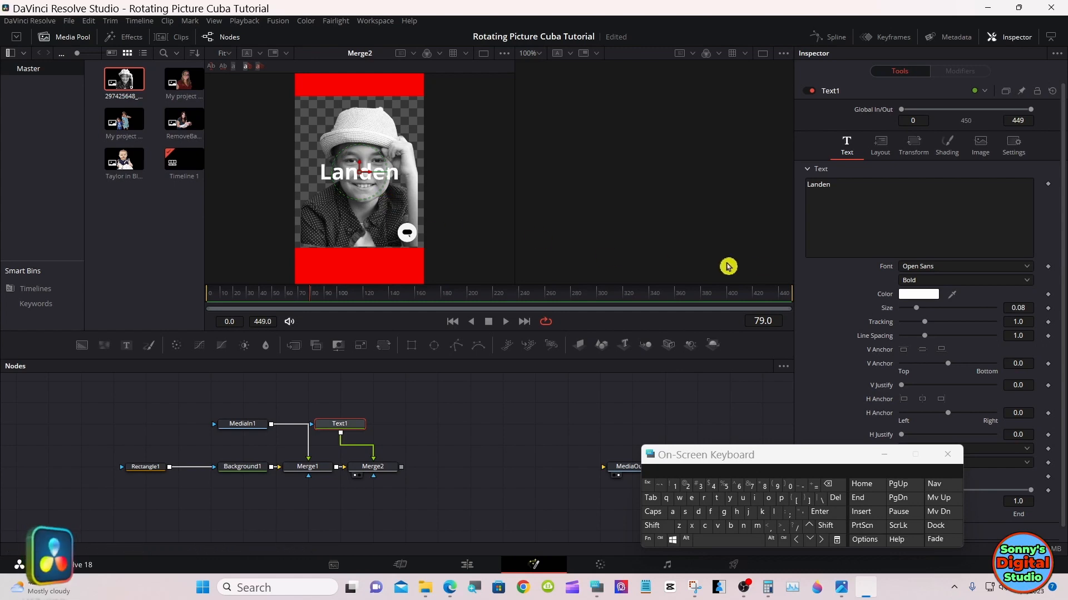
Set the Text1 font to Monotype Corsiva and move the text onto the lower red band at centre Y 0.148
{"action": "left_click", "coordinate": [942, 271]}
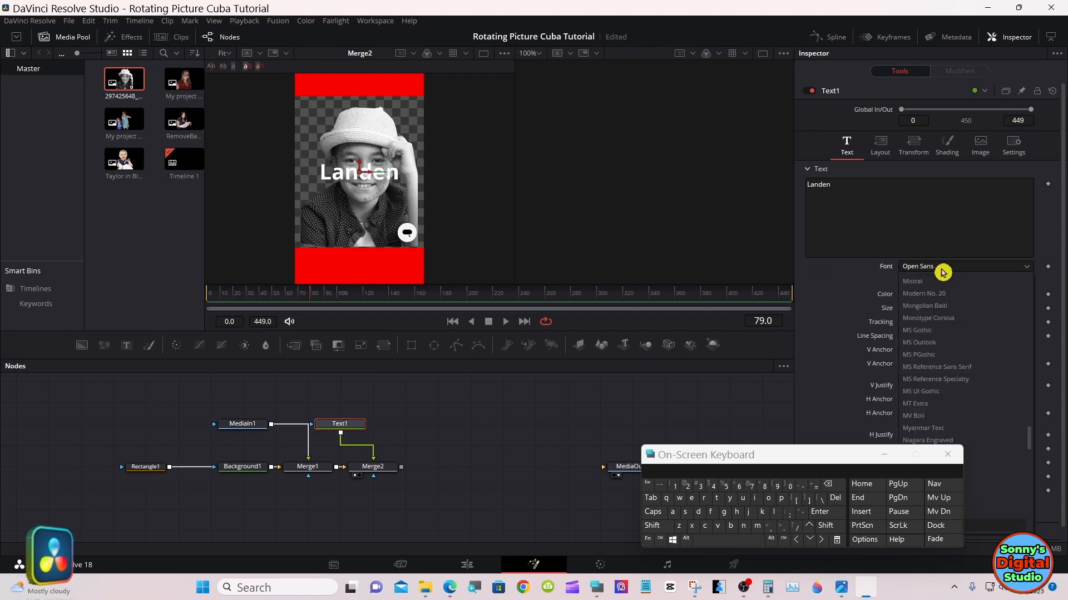
{"action": "left_click", "coordinate": [943, 318]}
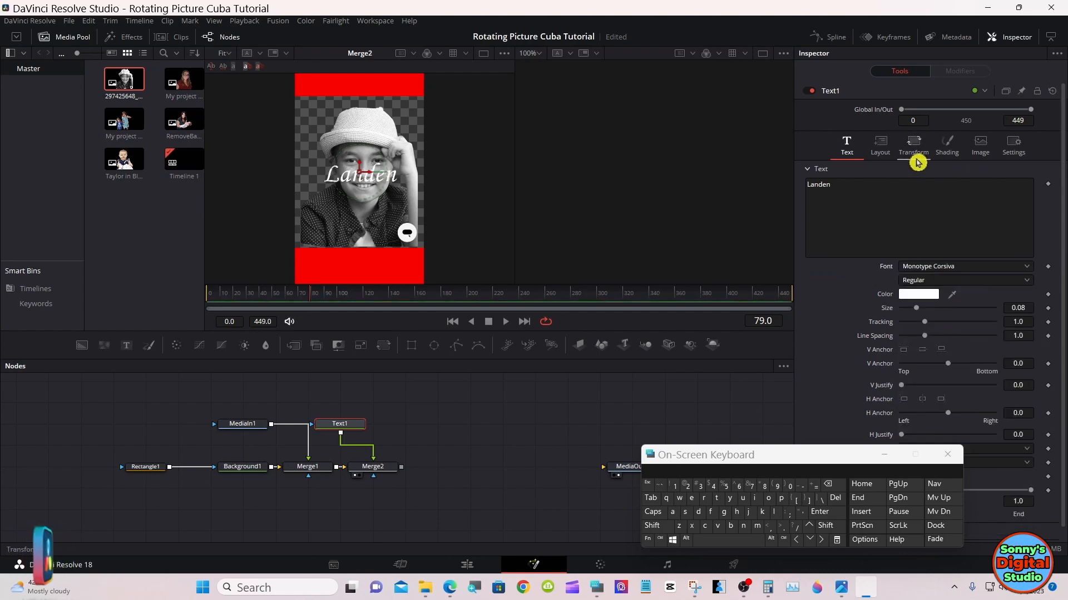
{"action": "left_click", "coordinate": [883, 154]}
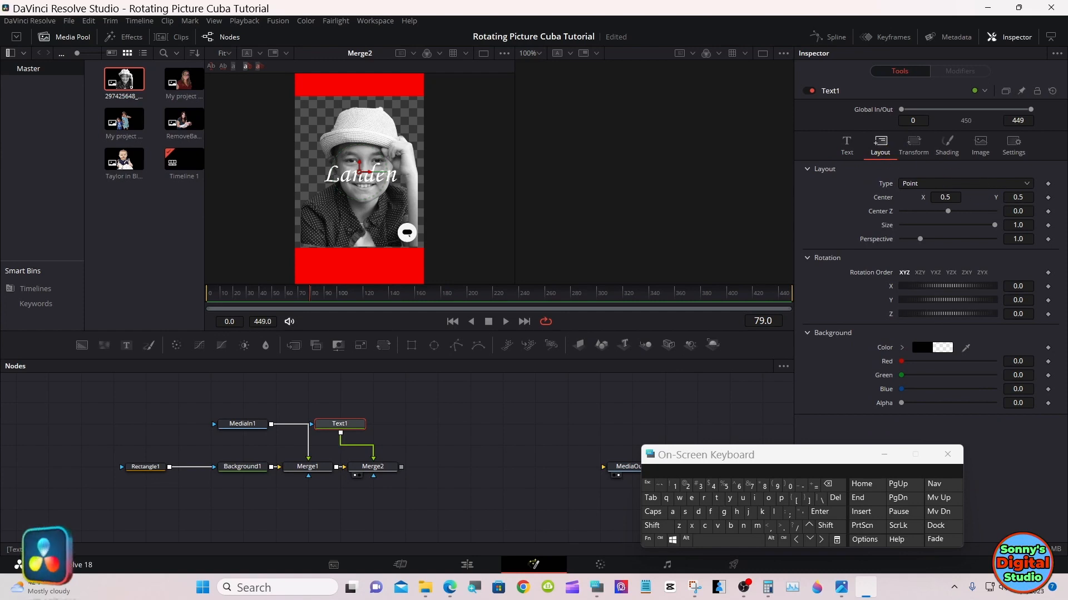
{"action": "left_click_drag", "start_coordinate": [1018, 197], "coordinate": [824, 198]}
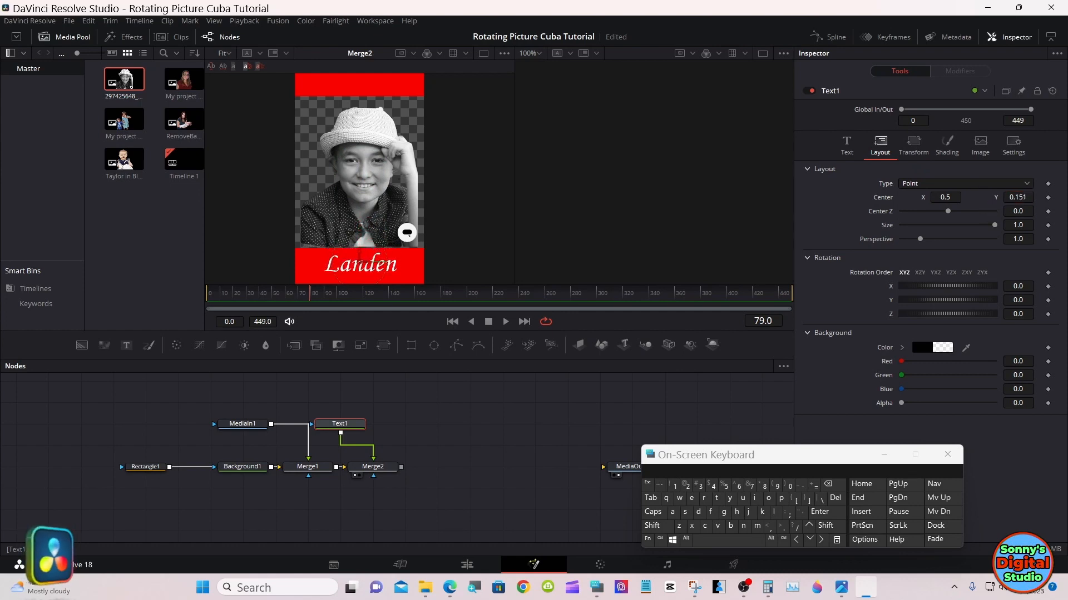
{"action": "left_click_drag", "start_coordinate": [1017, 197], "coordinate": [1016, 197]}
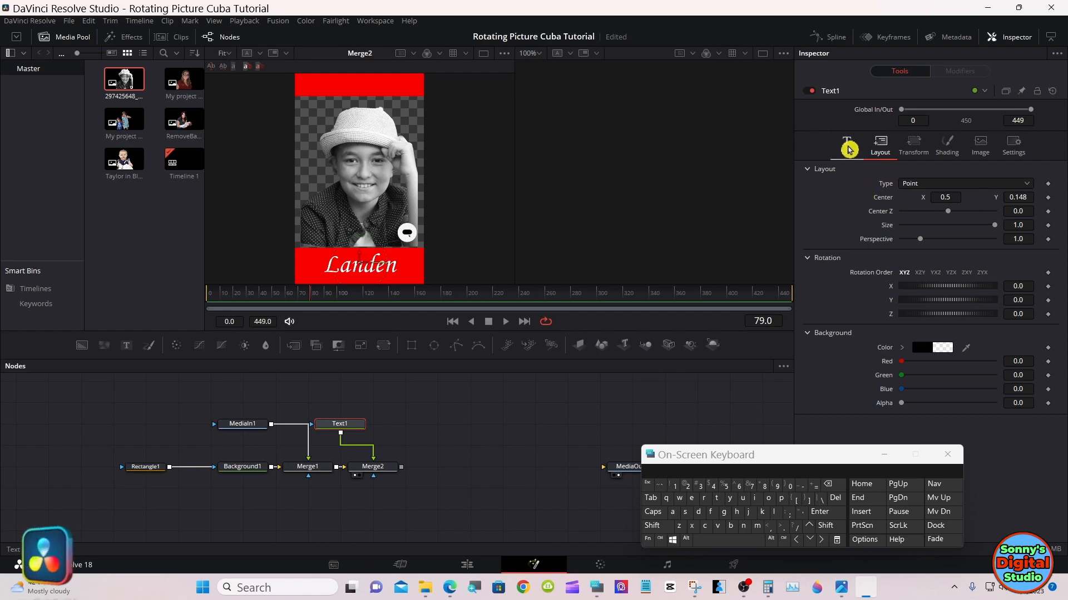
{"action": "left_click", "coordinate": [847, 146]}
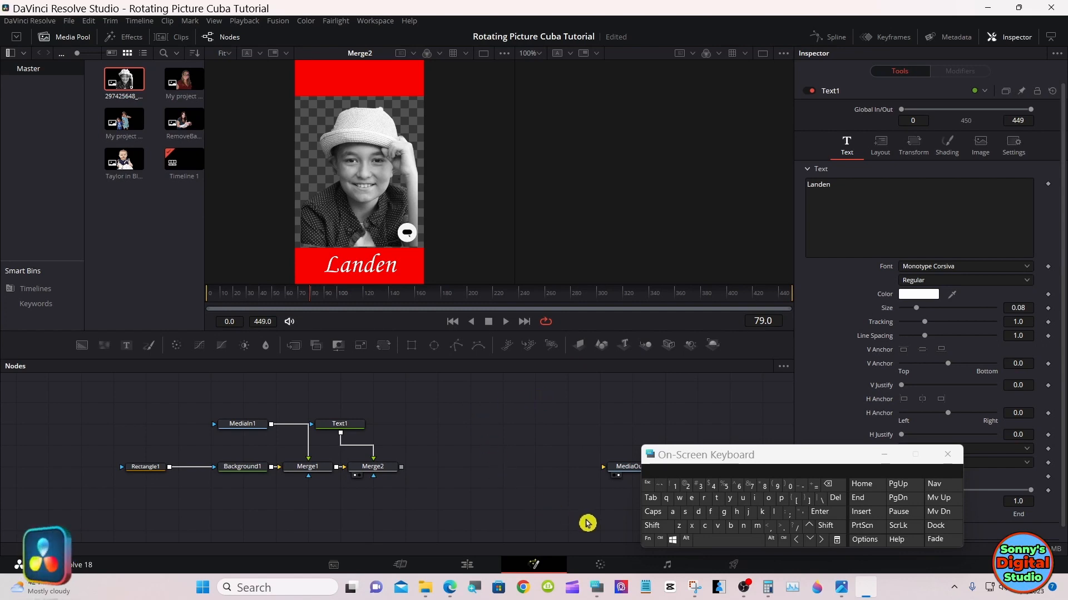
Add a Cube 3D node to the node graph and display it in the second viewer
{"action": "left_click", "coordinate": [654, 526]}
{"action": "left_click", "coordinate": [711, 541]}
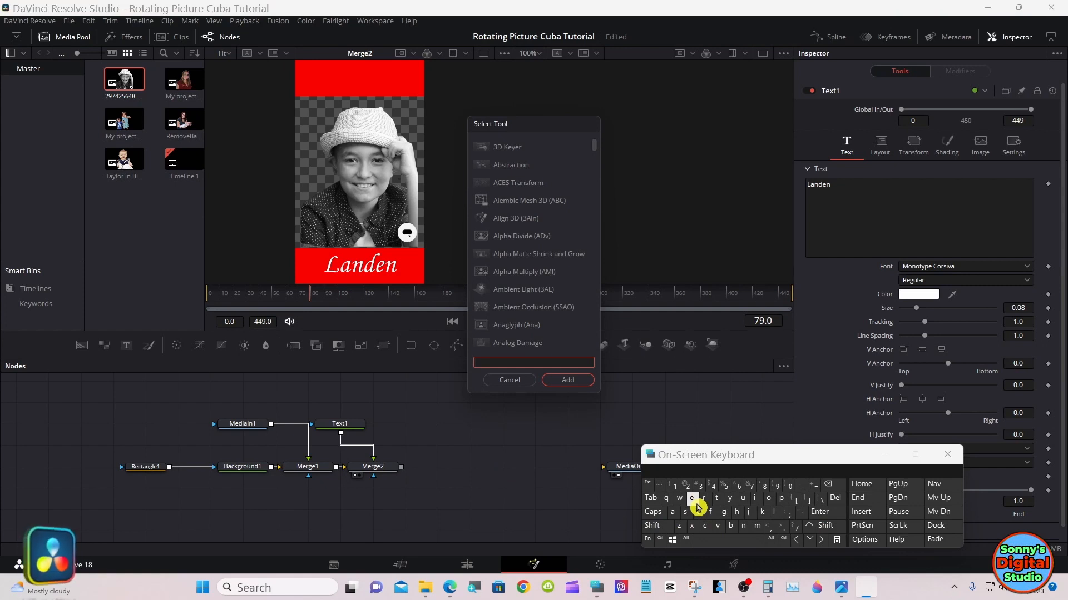
{"action": "left_click", "coordinate": [704, 526]}
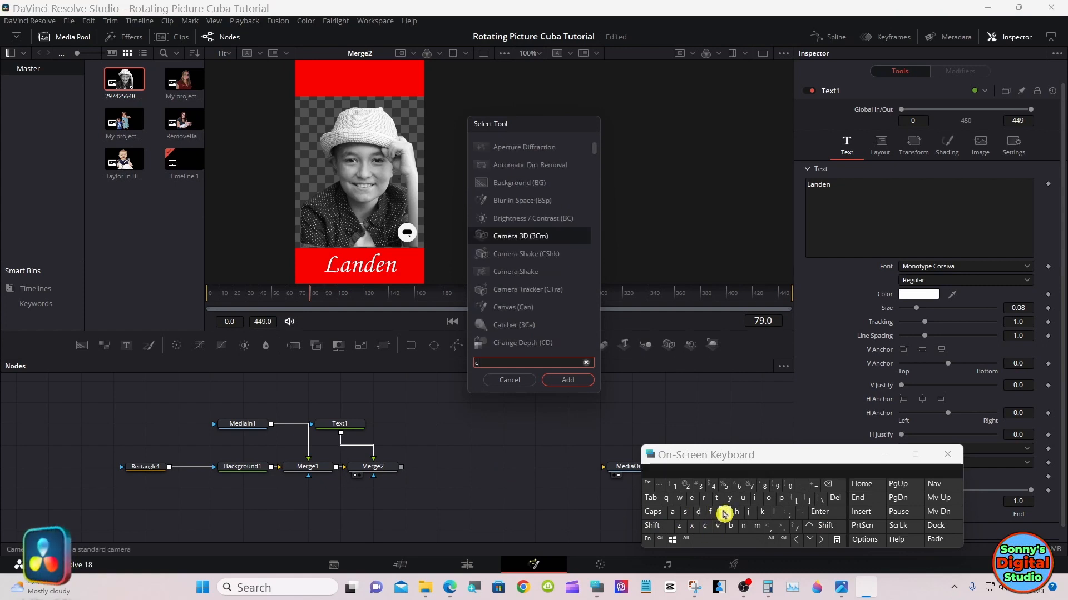
{"action": "left_click", "coordinate": [742, 501]}
{"action": "left_click", "coordinate": [728, 526]}
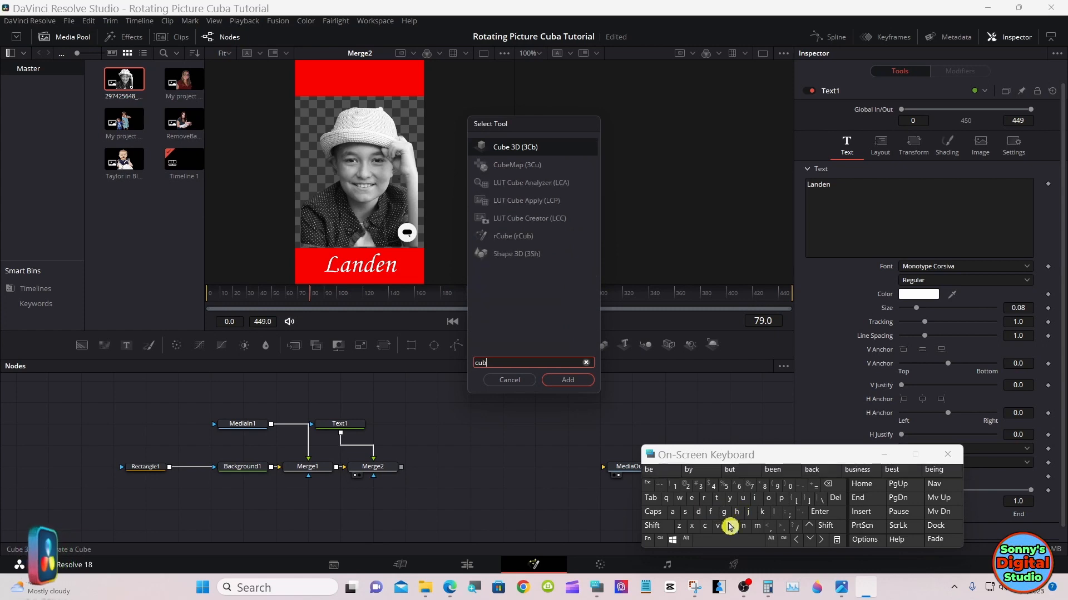
{"action": "left_click", "coordinate": [691, 498]}
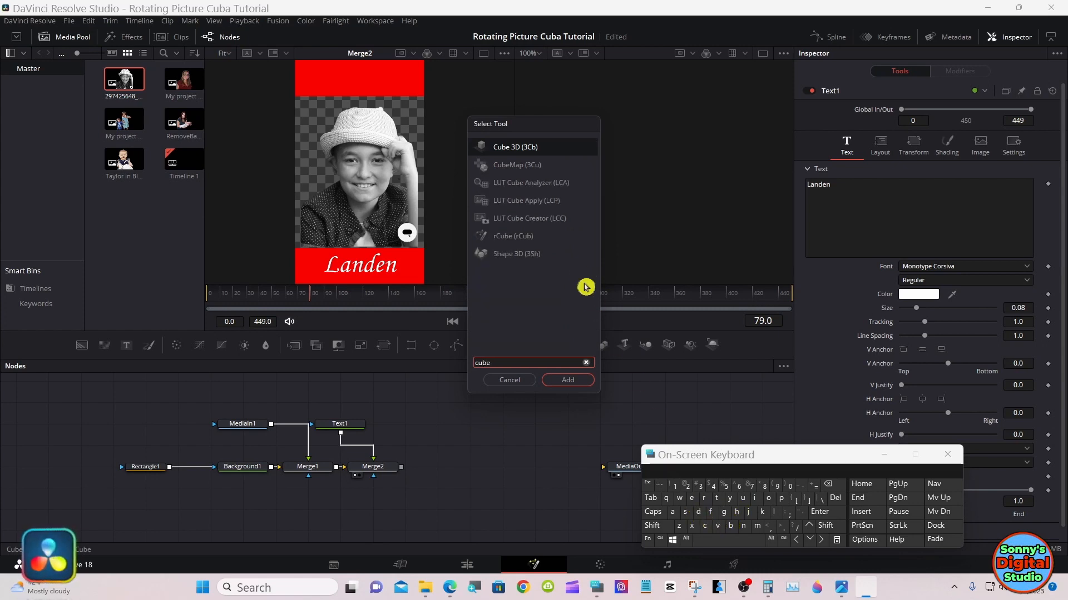
{"action": "left_click", "coordinate": [527, 151]}
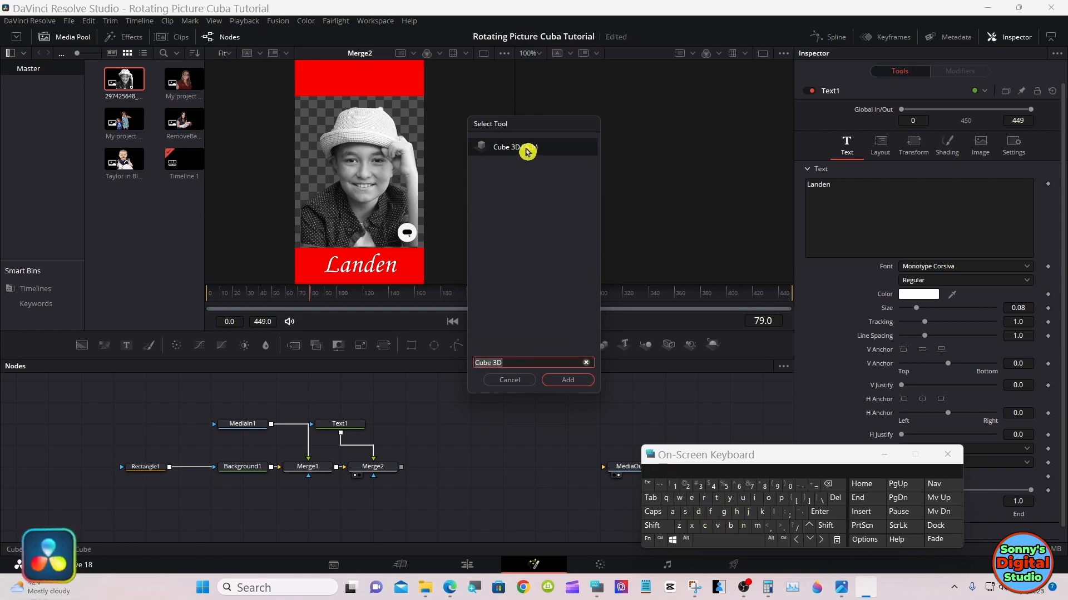
{"action": "left_click", "coordinate": [549, 381]}
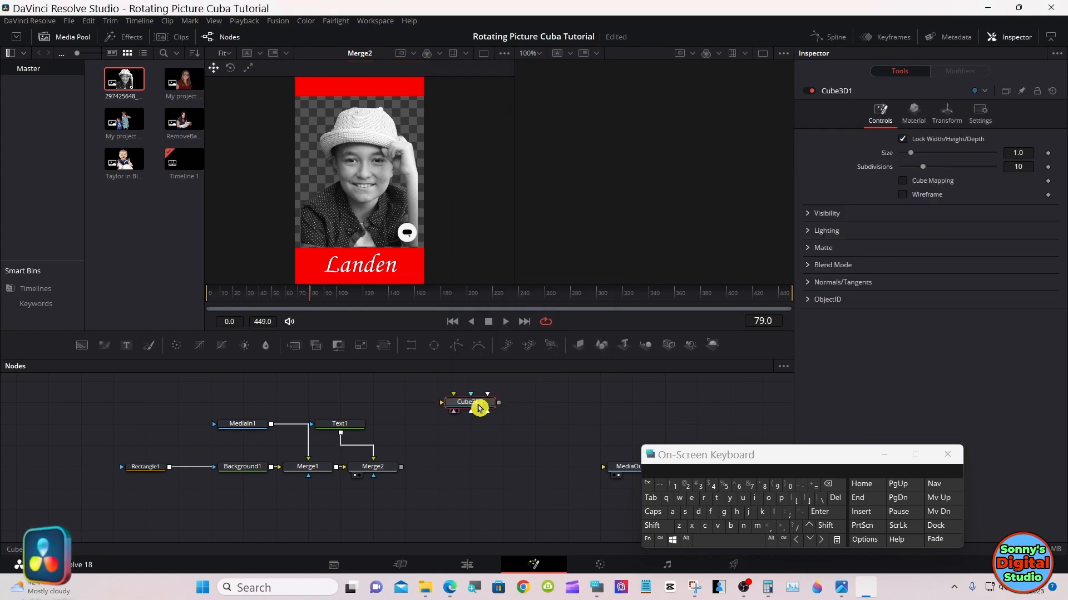
{"action": "left_click_drag", "start_coordinate": [479, 408], "coordinate": [565, 226]}
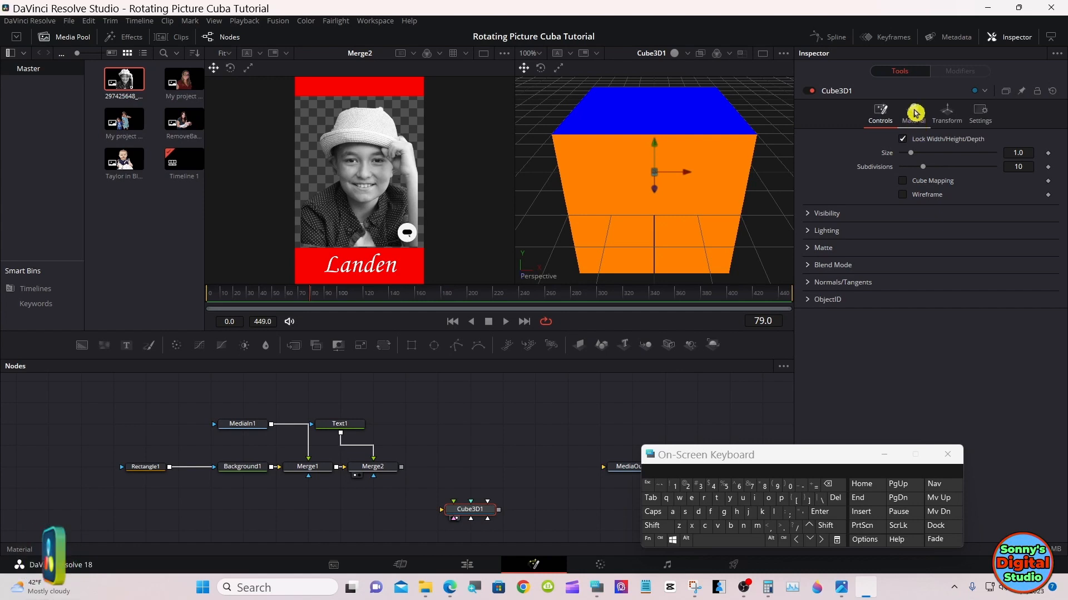
Set the diffuse material colour of Cube3D1's Front face to white
{"action": "left_click", "coordinate": [914, 114]}
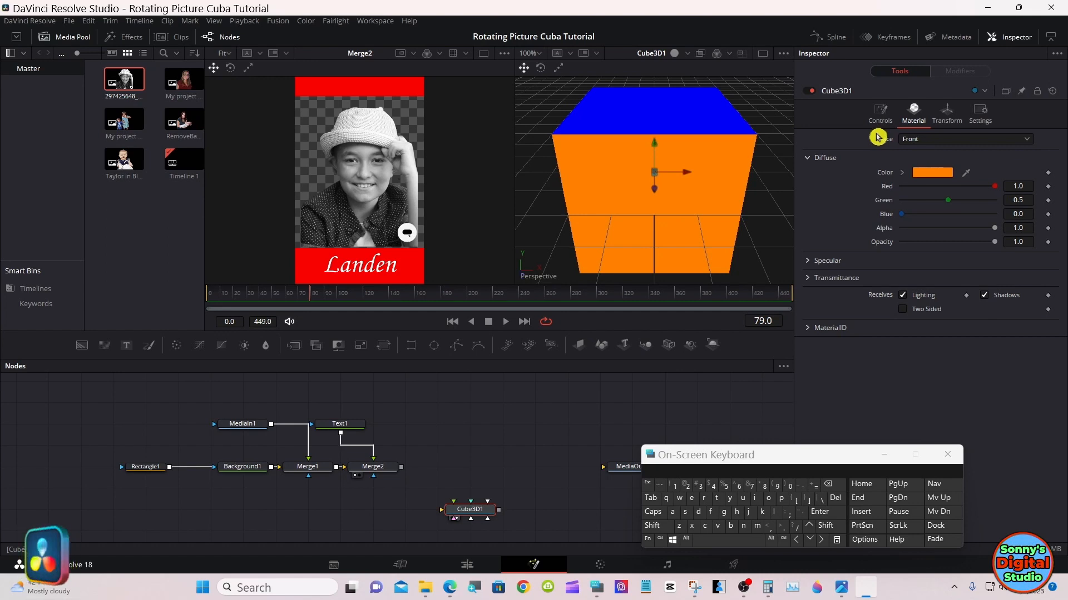
{"action": "left_click", "coordinate": [918, 139]}
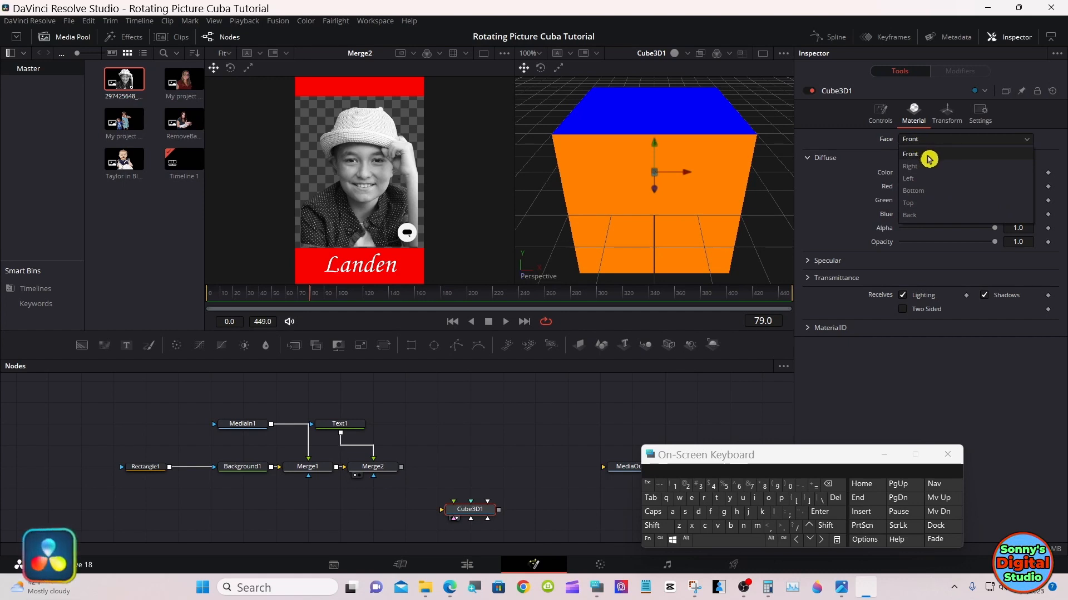
{"action": "left_click", "coordinate": [928, 155]}
{"action": "left_click", "coordinate": [930, 177]}
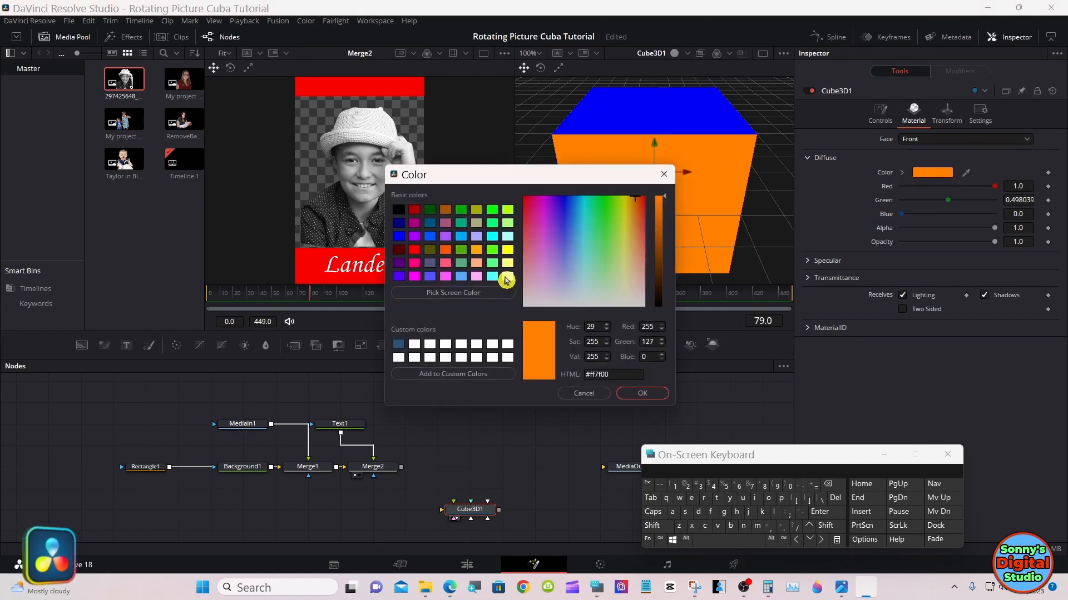
{"action": "left_click", "coordinate": [506, 280]}
{"action": "left_click", "coordinate": [643, 394]}
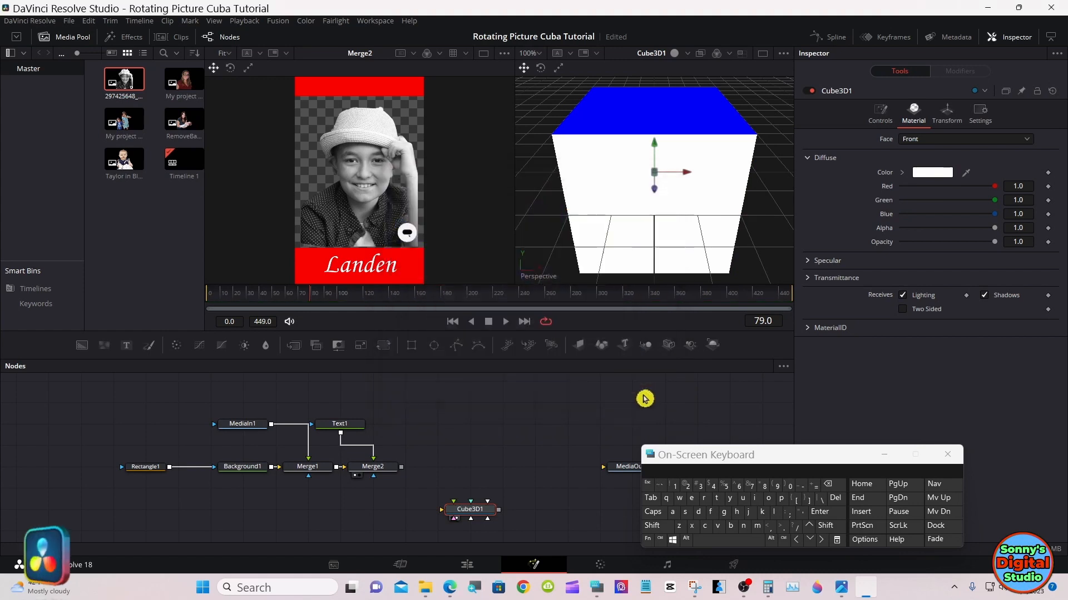
Set the diffuse material colour of Cube3D1's Right face to white
{"action": "left_click", "coordinate": [915, 140]}
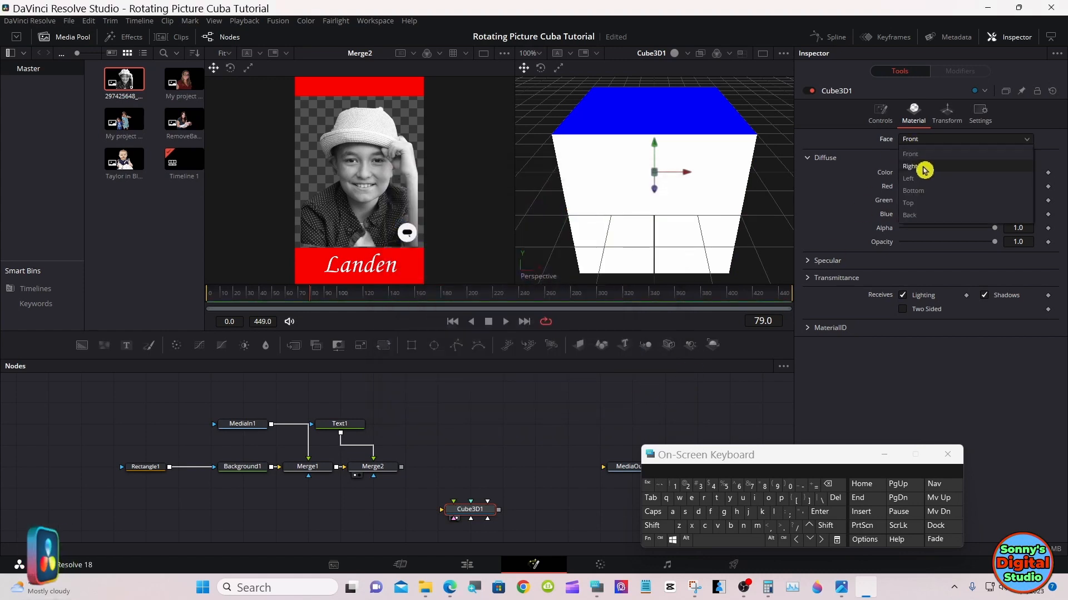
{"action": "left_click", "coordinate": [912, 166]}
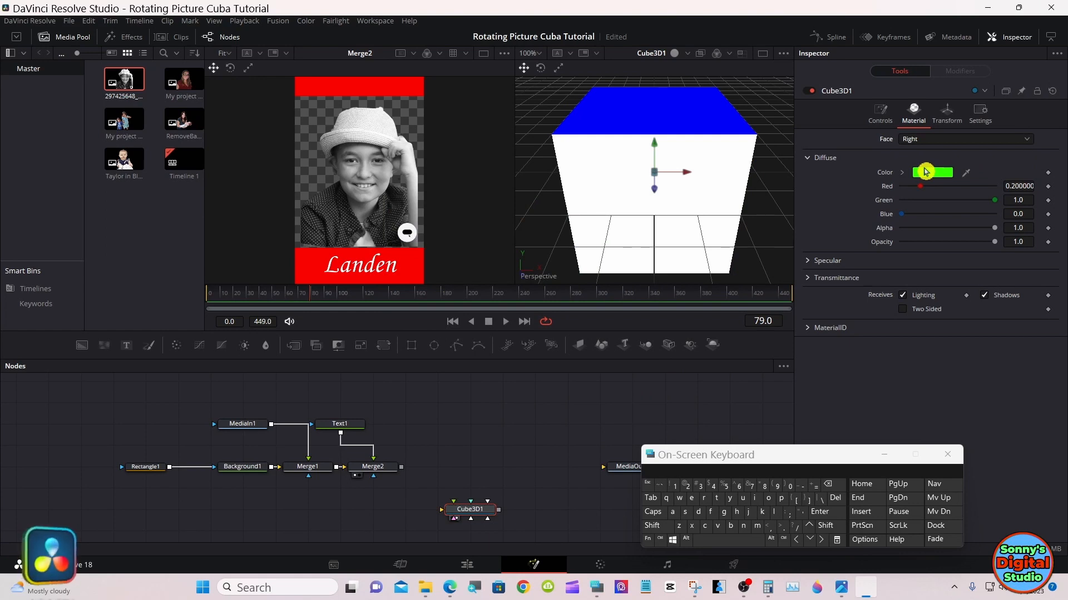
{"action": "left_click", "coordinate": [926, 171]}
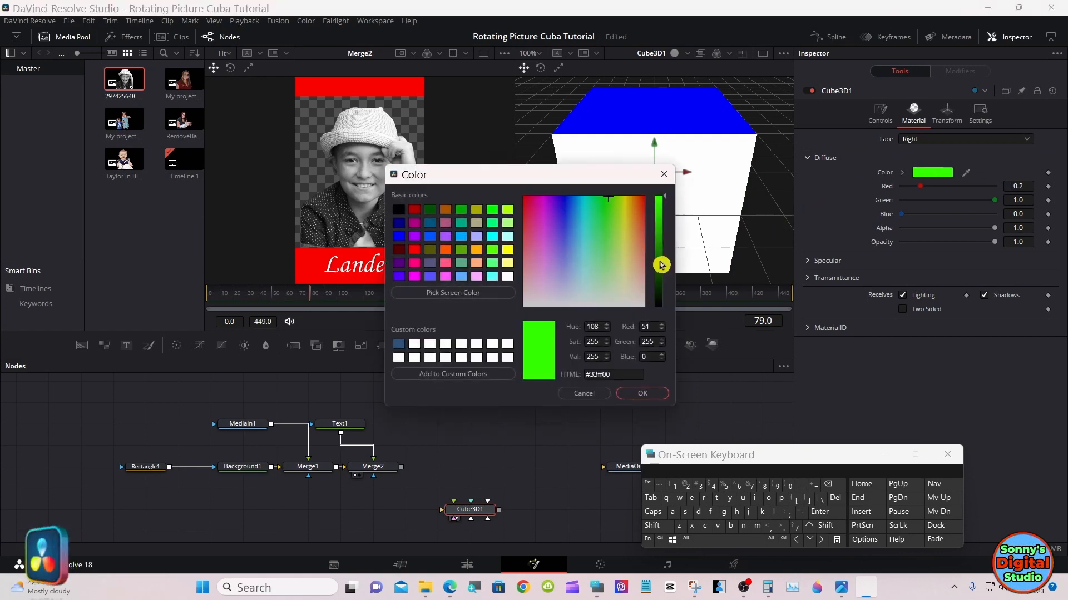
{"action": "left_click", "coordinate": [508, 277]}
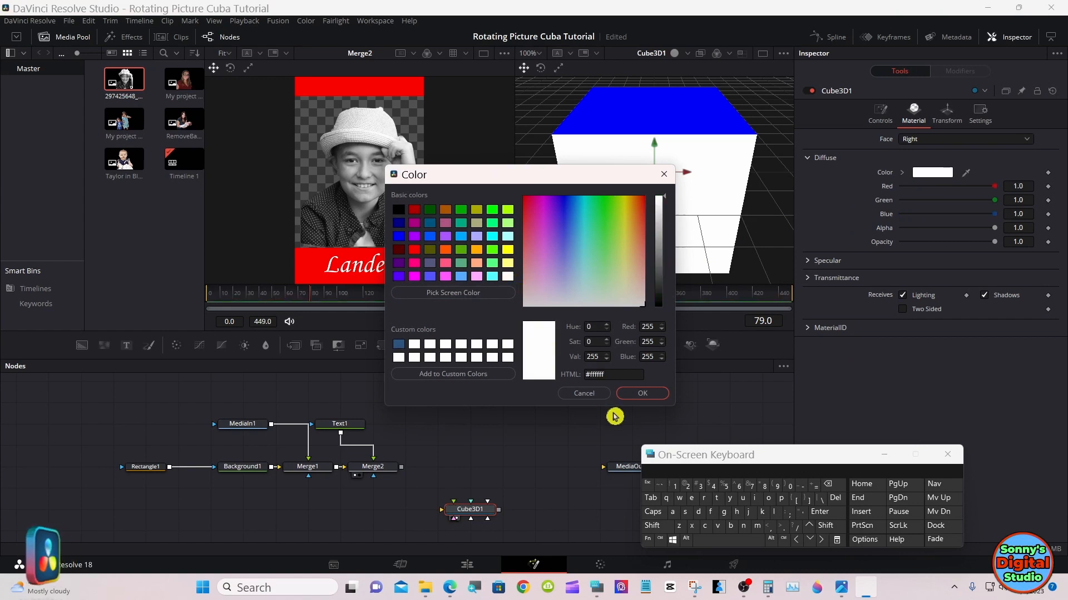
{"action": "left_click", "coordinate": [632, 396]}
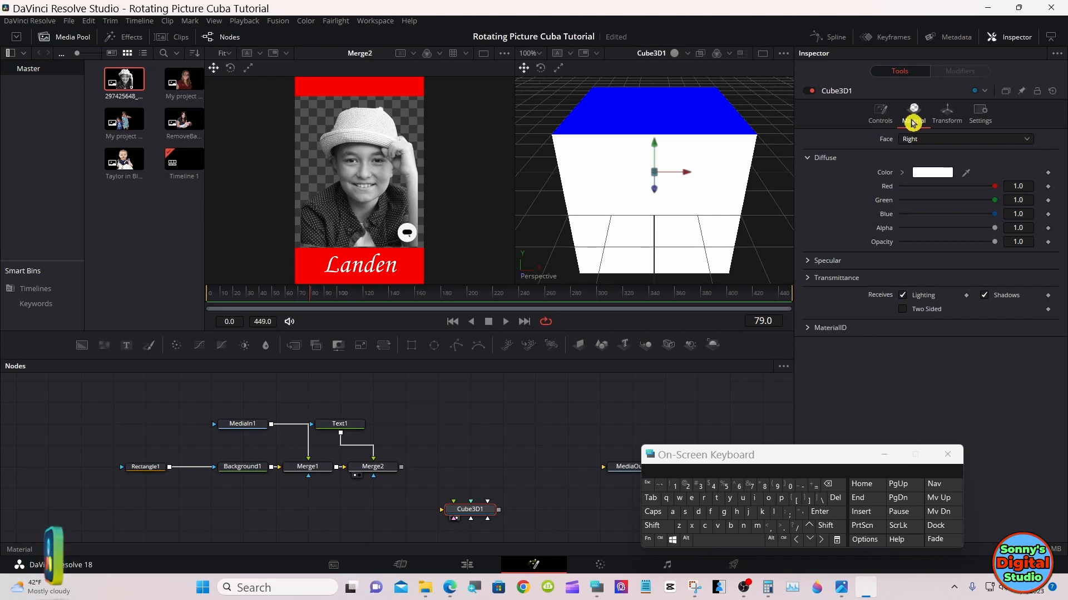
Set the diffuse material colour of Cube3D1's Left face to white
{"action": "left_click", "coordinate": [917, 139]}
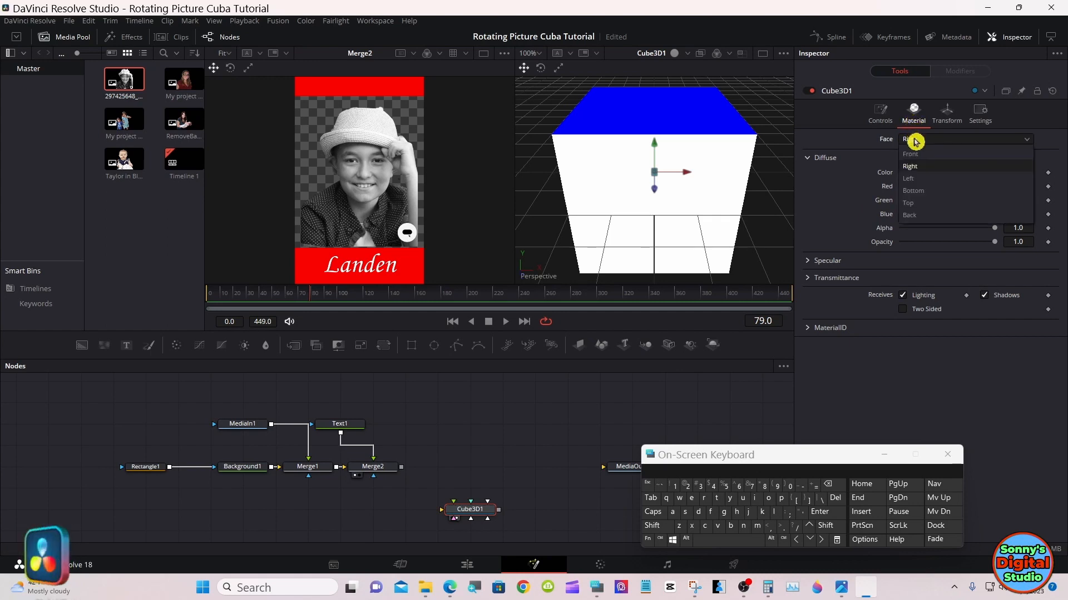
{"action": "left_click", "coordinate": [919, 178]}
{"action": "left_click", "coordinate": [922, 175]}
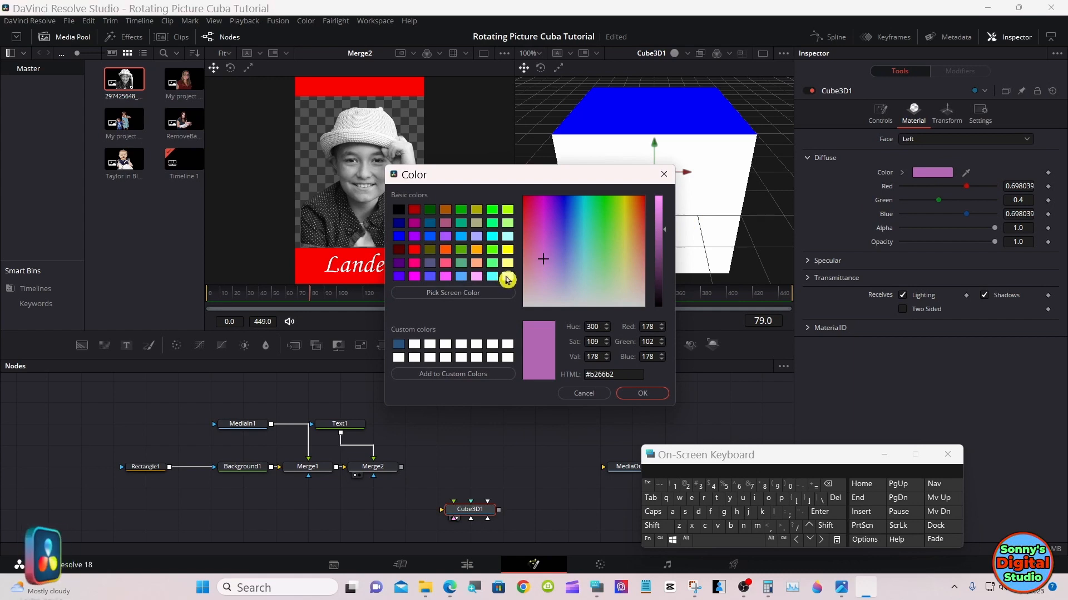
{"action": "left_click", "coordinate": [507, 278]}
{"action": "left_click", "coordinate": [625, 393]}
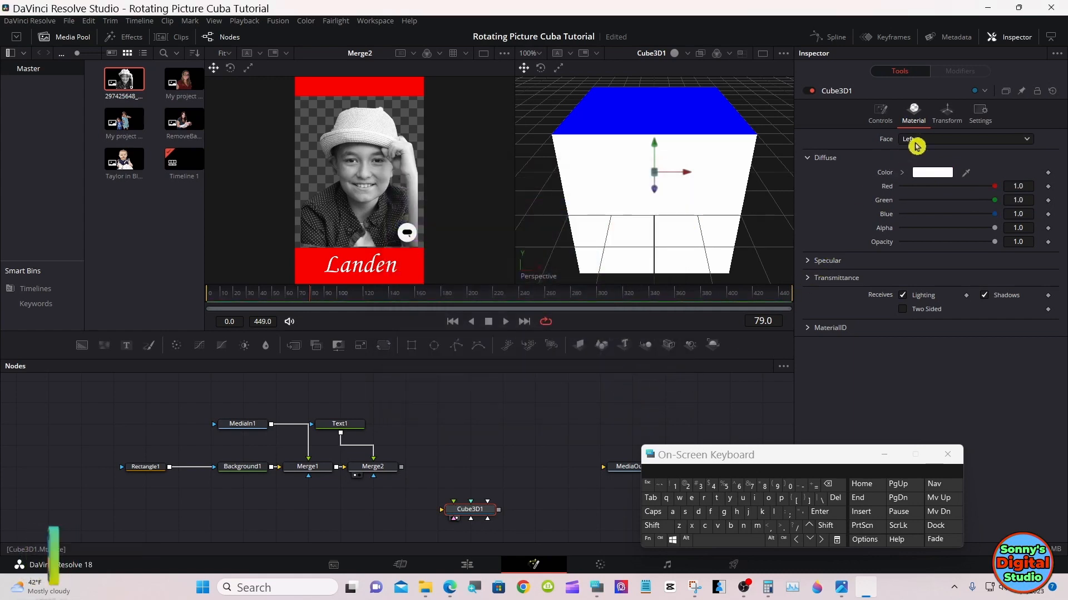
Set the diffuse material colour of Cube3D1's Top face to red, #ff0000
{"action": "left_click", "coordinate": [917, 143]}
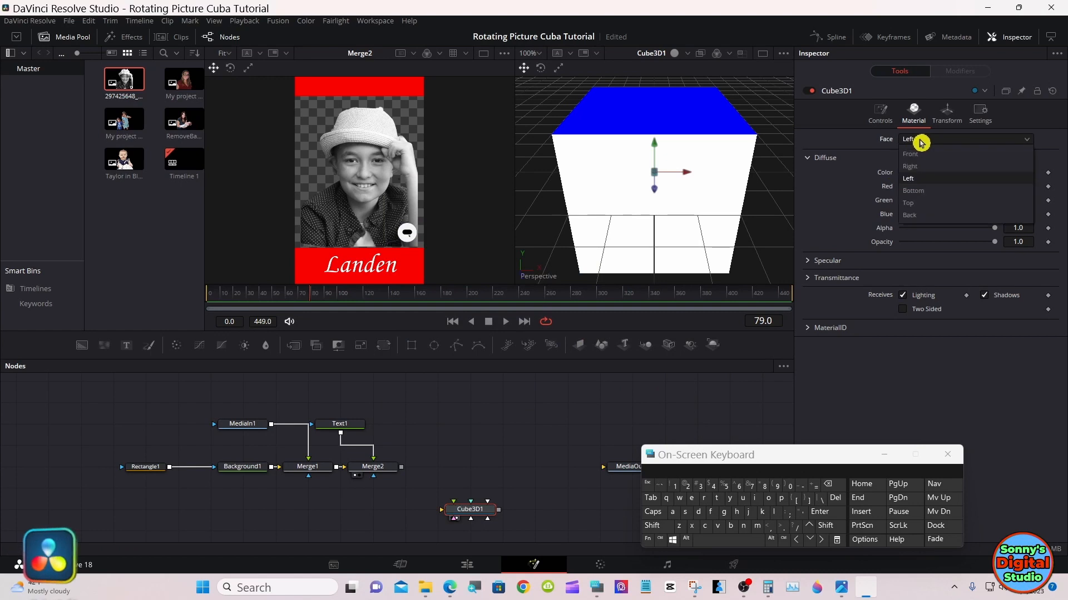
{"action": "left_click", "coordinate": [922, 203]}
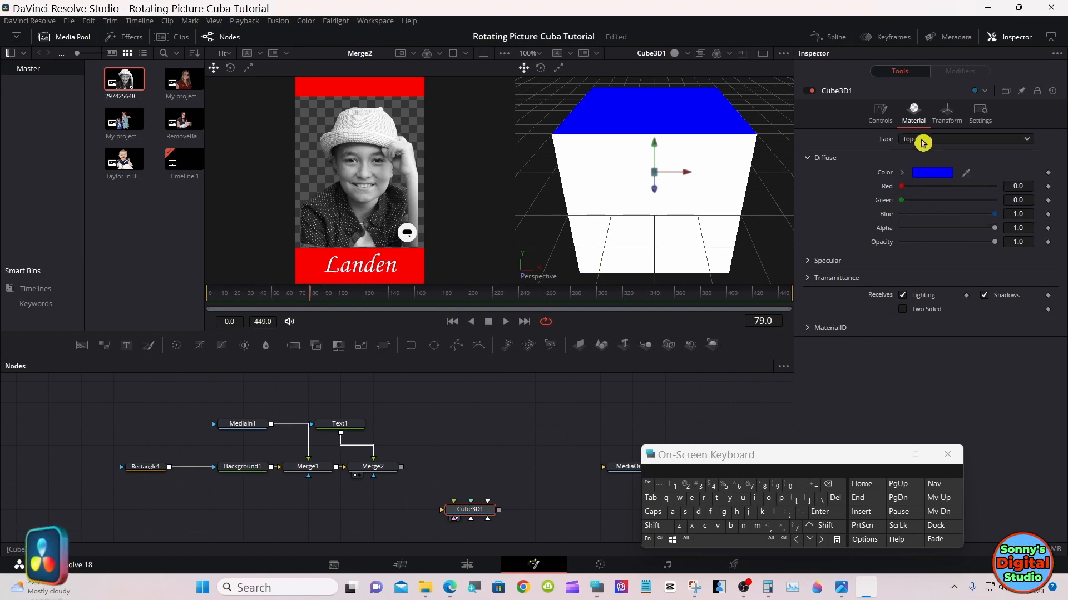
{"action": "left_click", "coordinate": [918, 174]}
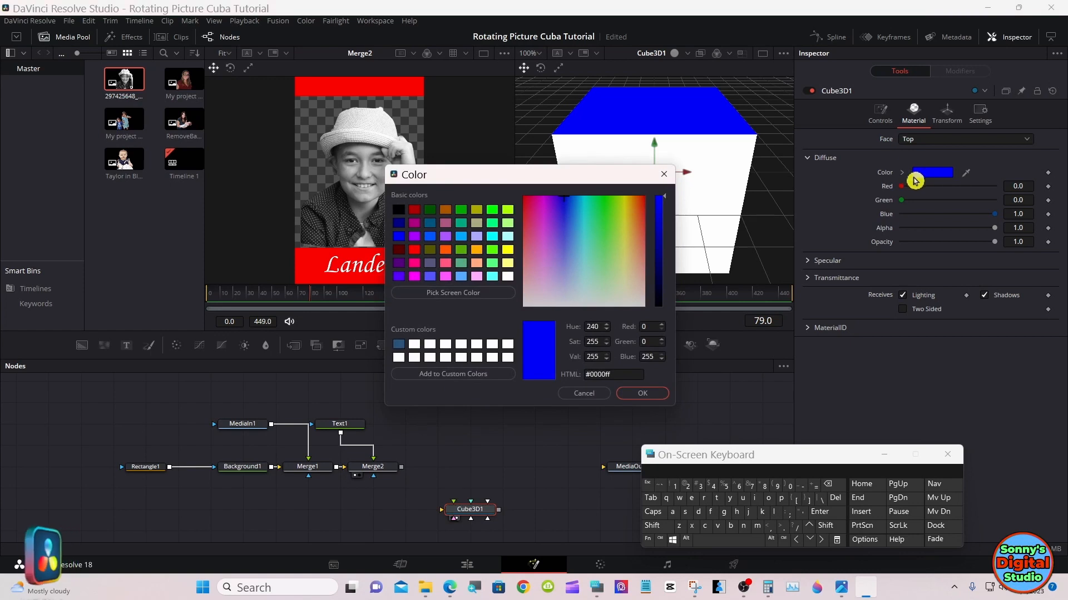
{"action": "left_click", "coordinate": [591, 391]}
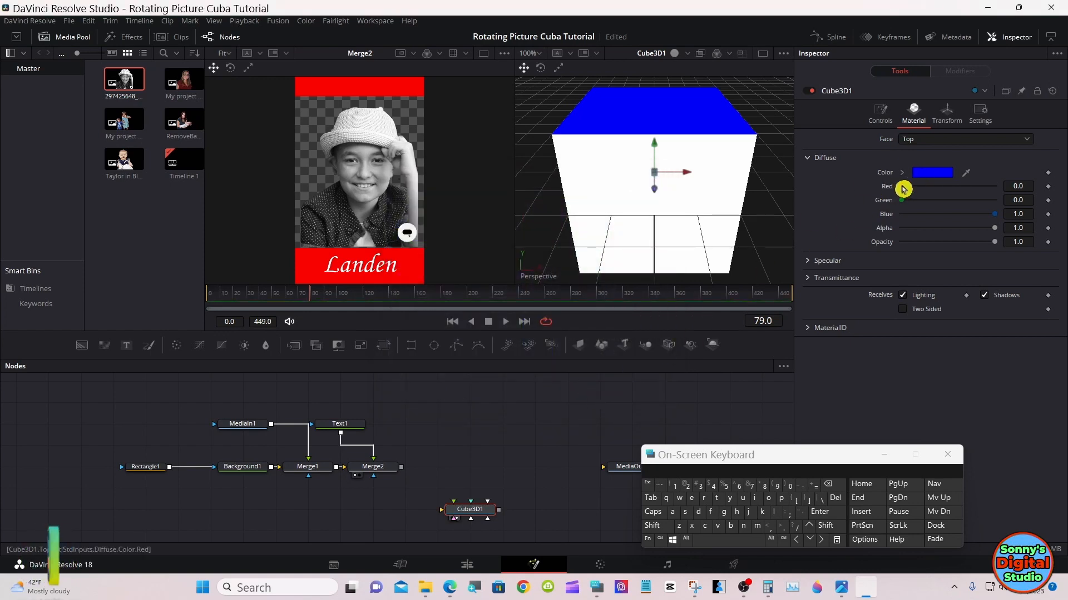
{"action": "mouse_move", "coordinate": [902, 189]}
{"action": "left_mouse_down"}
{"action": "mouse_move", "coordinate": [1008, 185]}
{"action": "mouse_move", "coordinate": [889, 193]}
{"action": "left_mouse_up"}
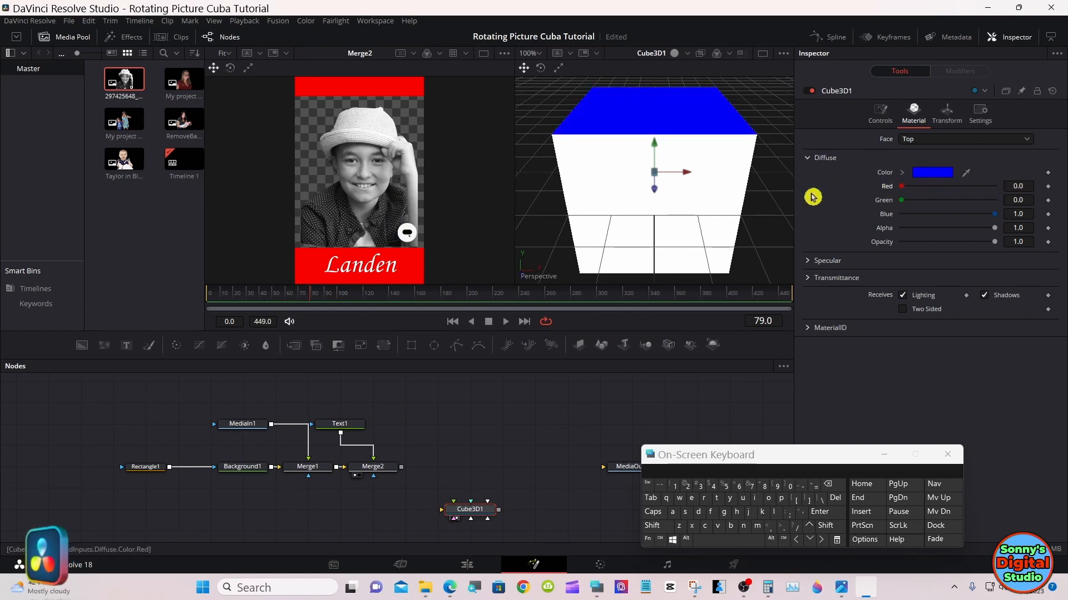
{"action": "left_click", "coordinate": [926, 178]}
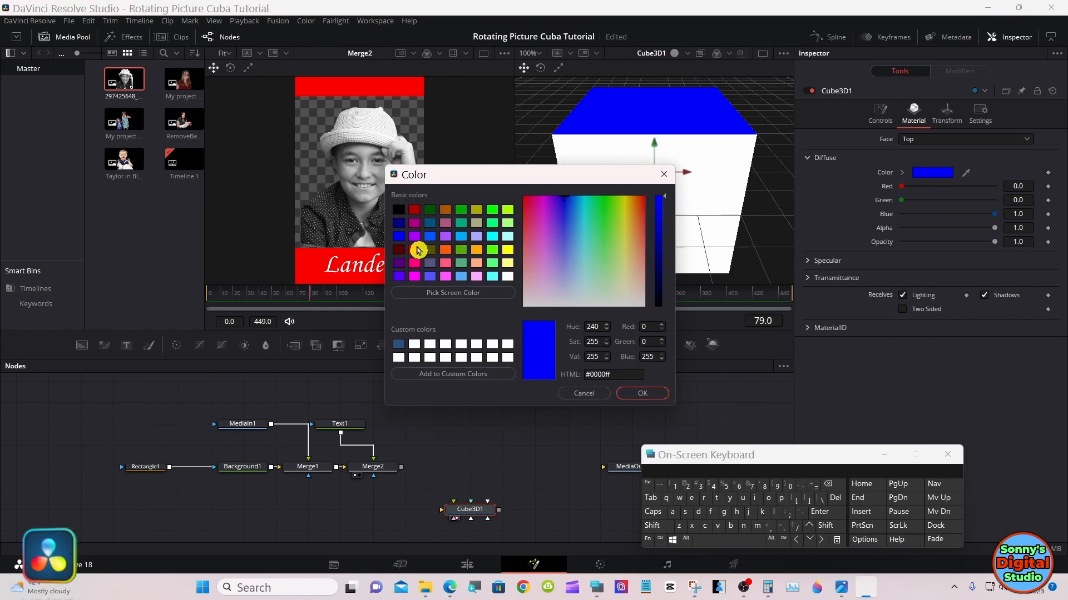
{"action": "left_click", "coordinate": [417, 251]}
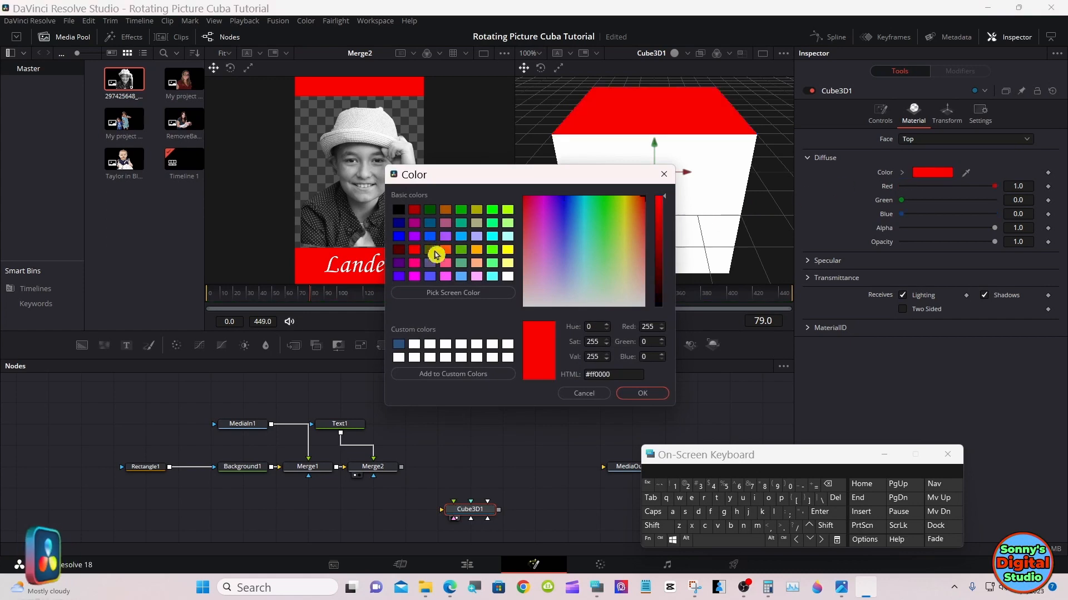
{"action": "left_click", "coordinate": [635, 388]}
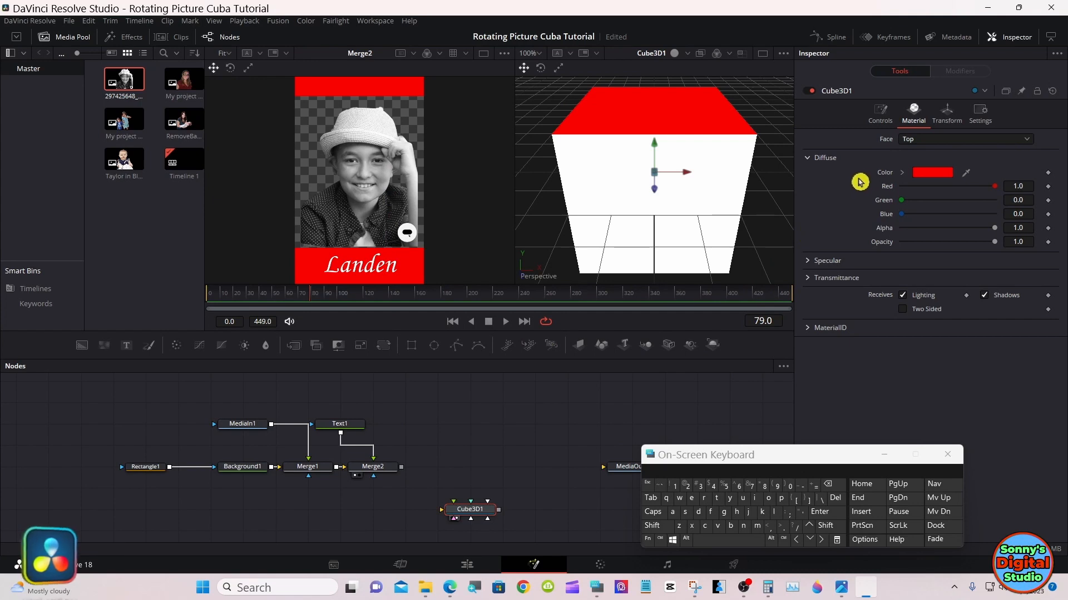
Set the diffuse material colour of Cube3D1's Bottom face to red, #ff0000
{"action": "left_click", "coordinate": [916, 141]}
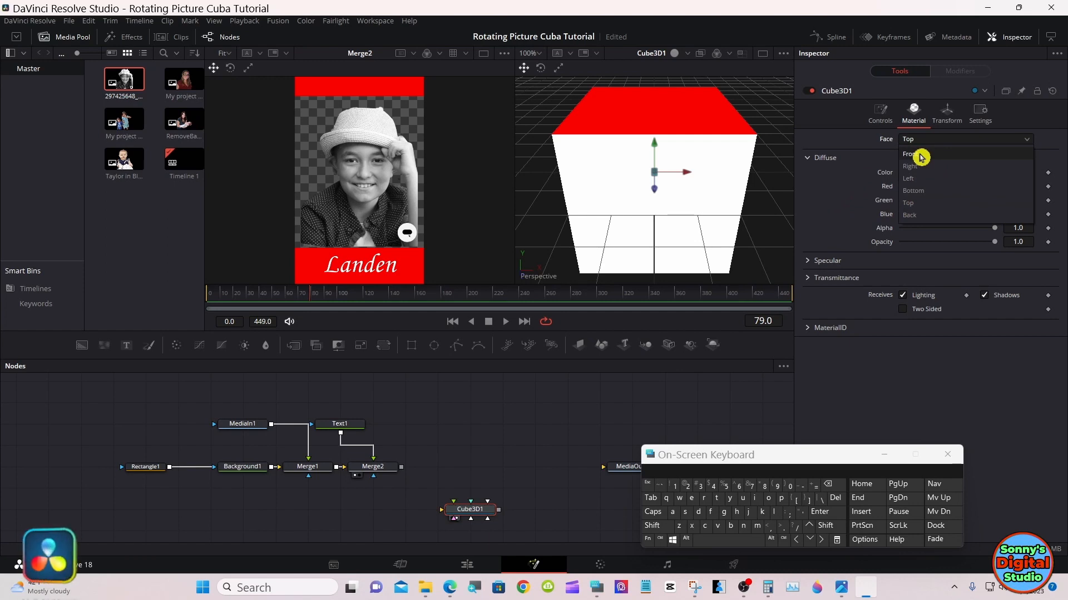
{"action": "left_click", "coordinate": [925, 192]}
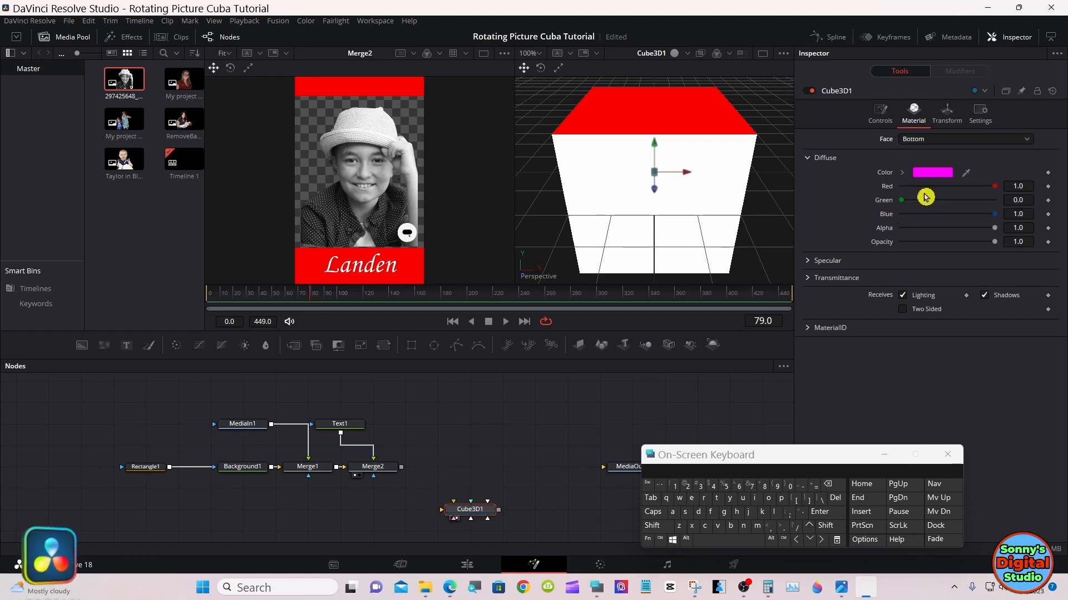
{"action": "left_click", "coordinate": [928, 177]}
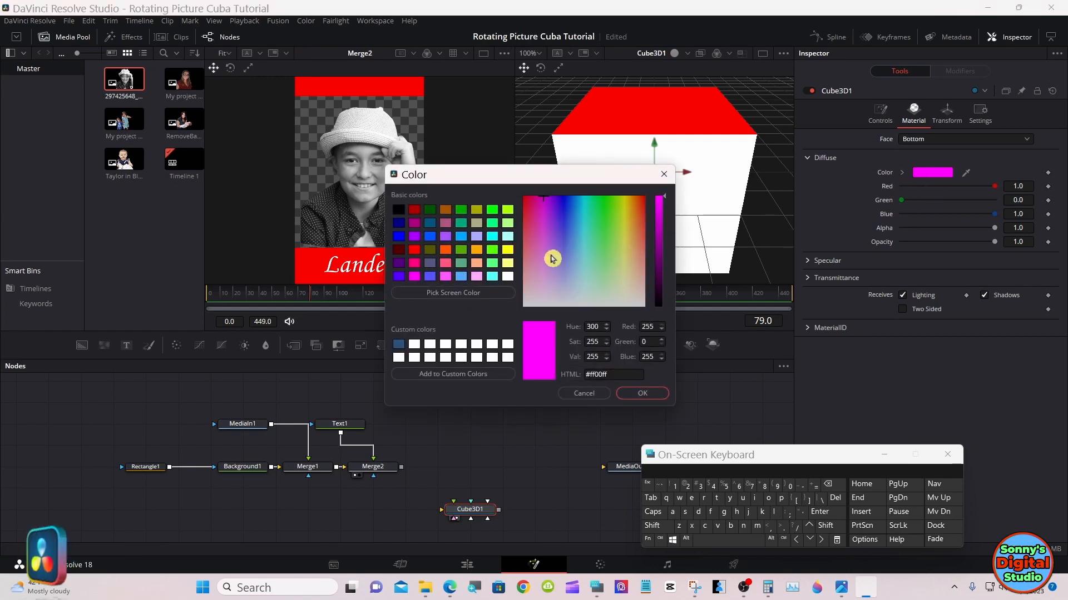
{"action": "left_click", "coordinate": [414, 249]}
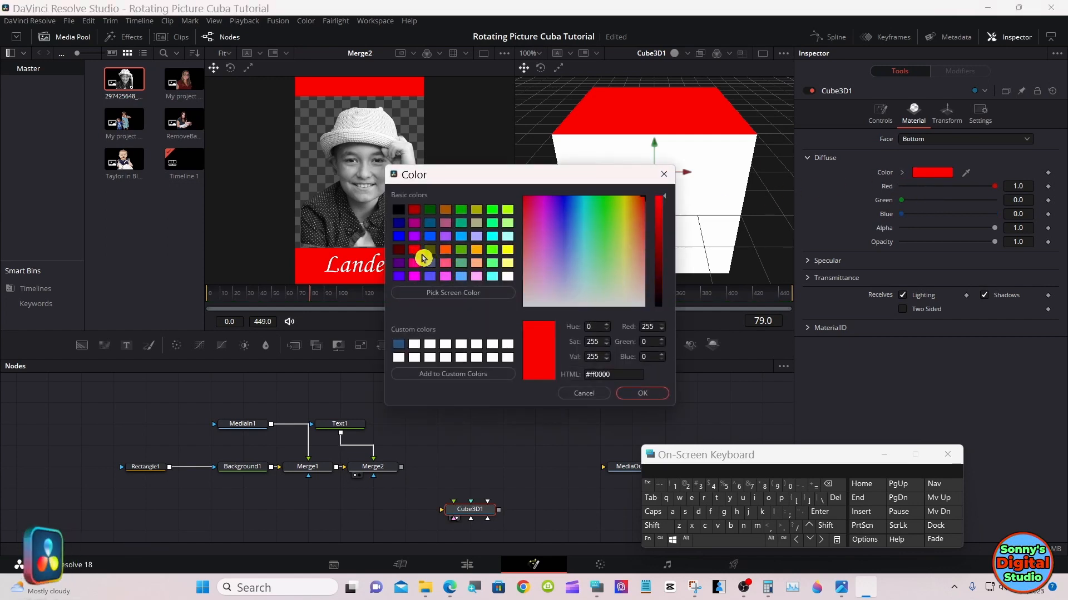
{"action": "left_click", "coordinate": [644, 390]}
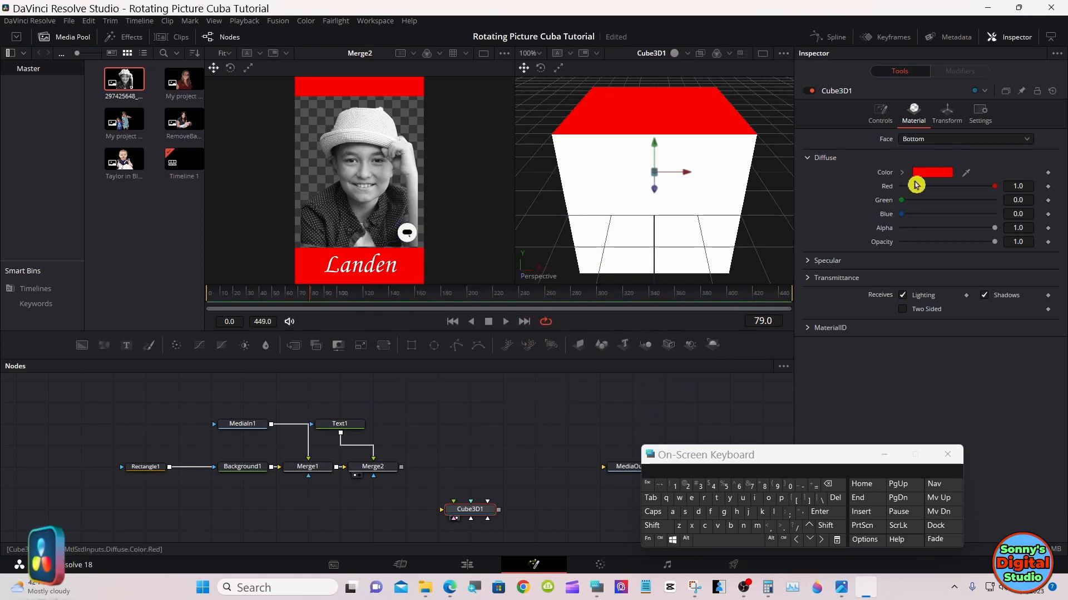
Switch Cube3D1's material settings back to the Right face and check its diffuse colour
{"action": "left_click", "coordinate": [920, 140]}
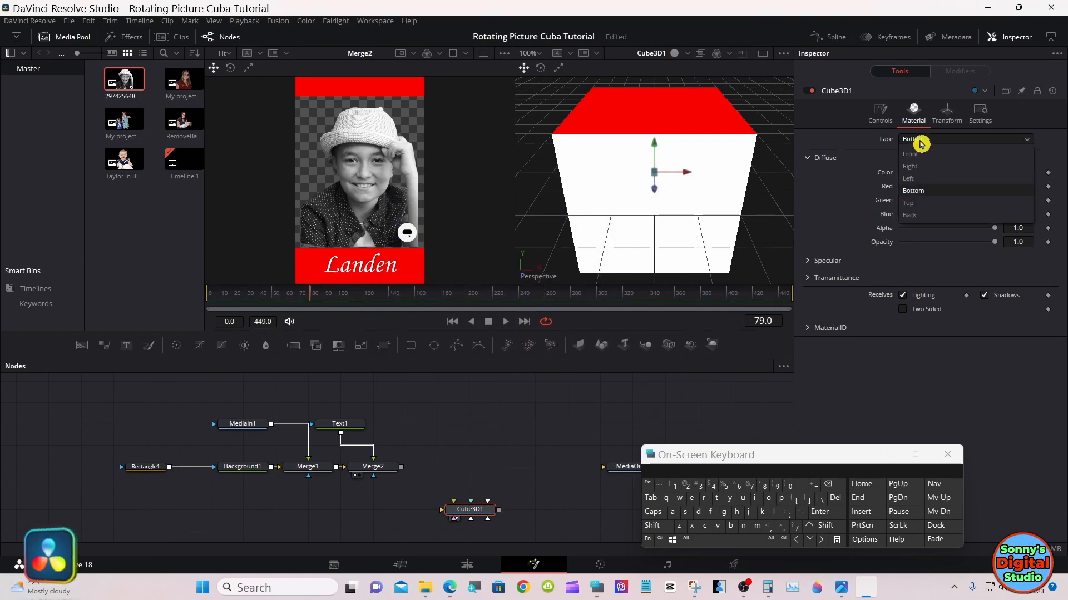
{"action": "left_click", "coordinate": [927, 168]}
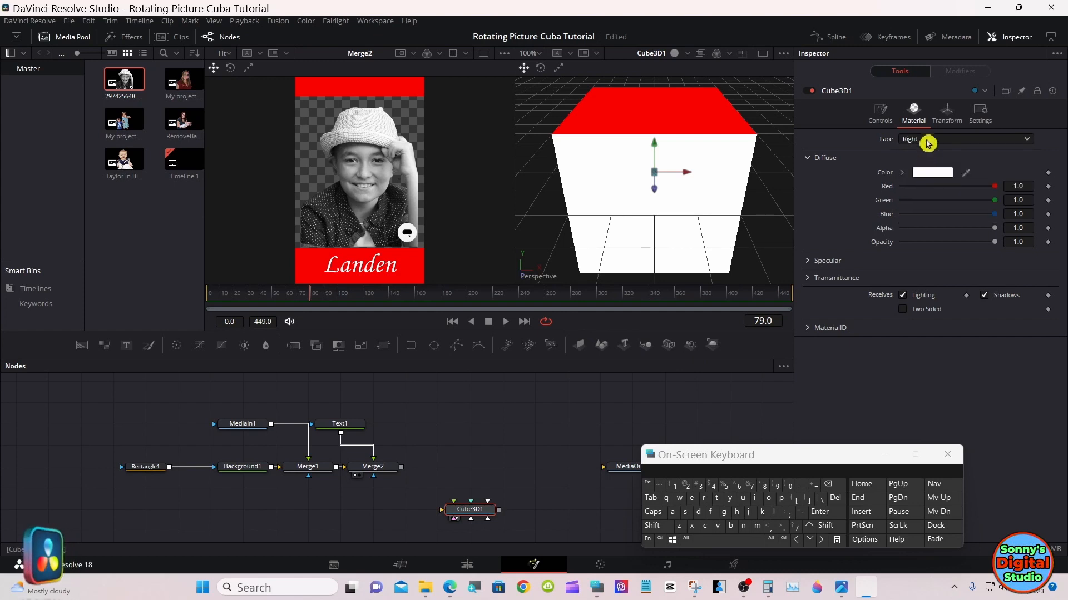
{"action": "left_click", "coordinate": [926, 140]}
{"action": "left_click", "coordinate": [942, 167]}
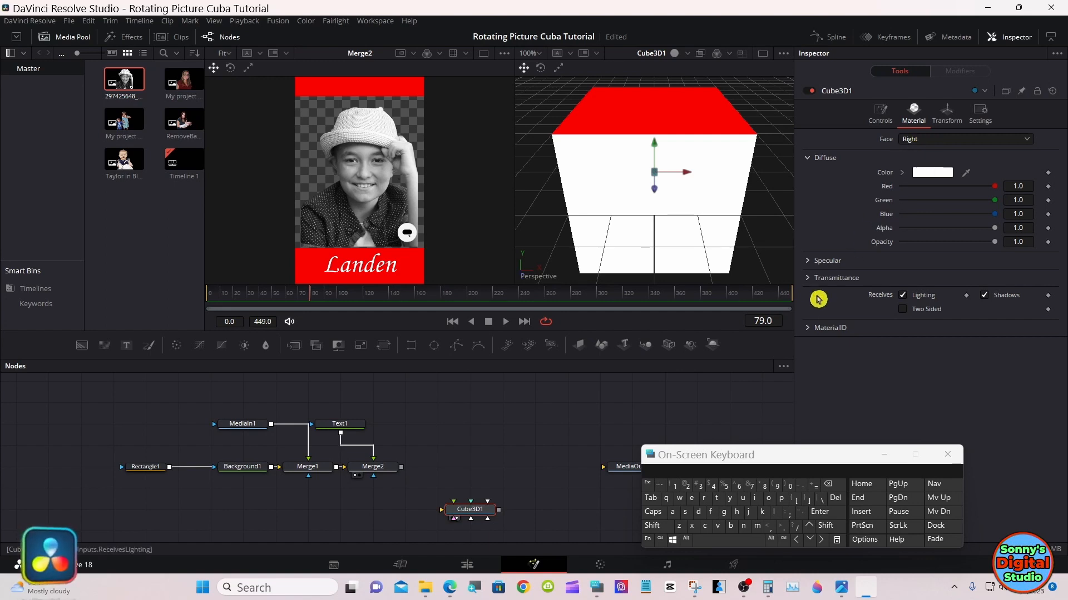
Orbit around Cube3D1 in the 3D view to inspect the colours of its underside and side faces
{"action": "left_click", "coordinate": [655, 527]}
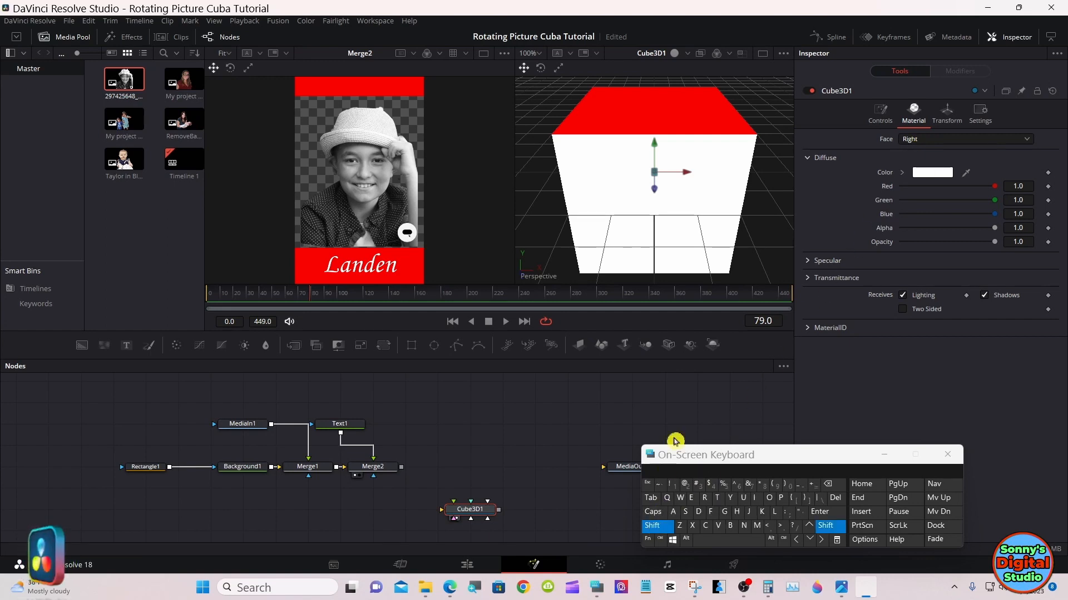
{"action": "left_click_drag", "start_coordinate": [740, 241], "coordinate": [710, 191]}
{"action": "left_click_drag", "start_coordinate": [575, 195], "coordinate": [707, 199]}
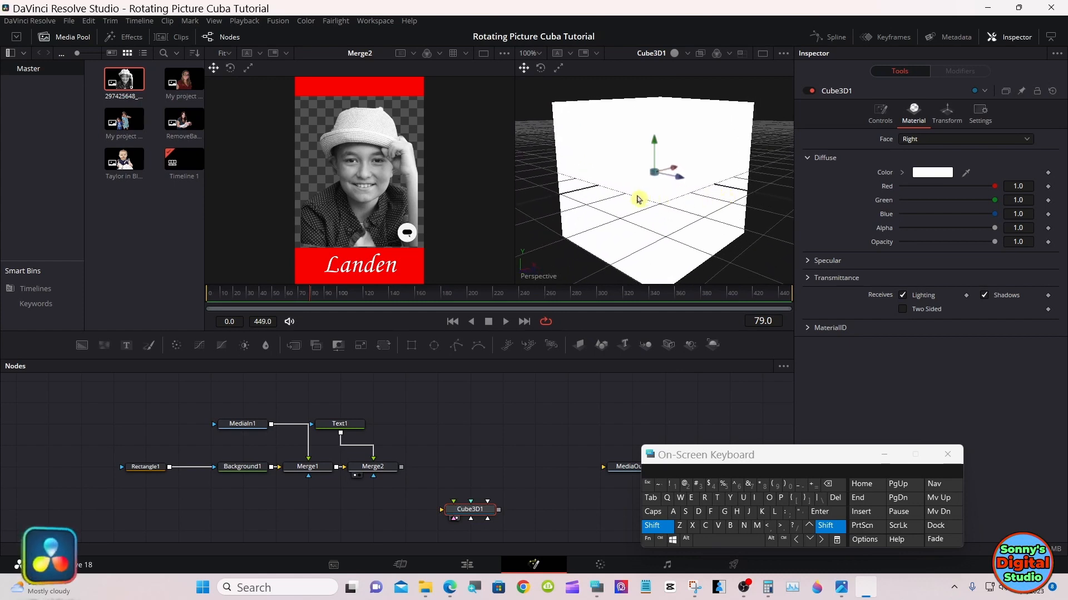
{"action": "left_click_drag", "start_coordinate": [638, 198], "coordinate": [748, 196]}
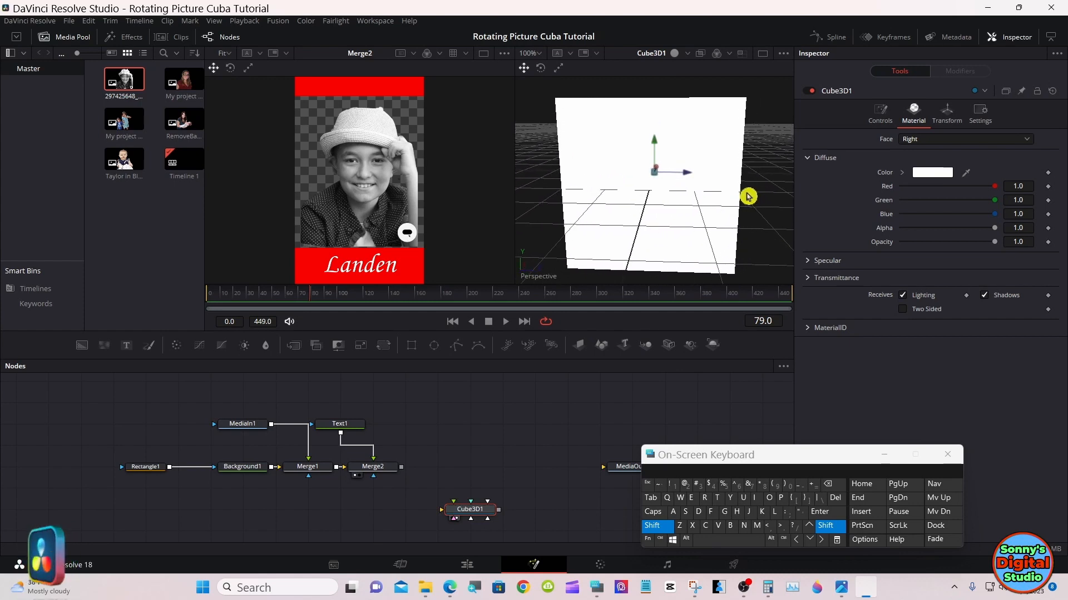
{"action": "left_click_drag", "start_coordinate": [605, 198], "coordinate": [646, 195]}
{"action": "left_click_drag", "start_coordinate": [767, 195], "coordinate": [550, 187]}
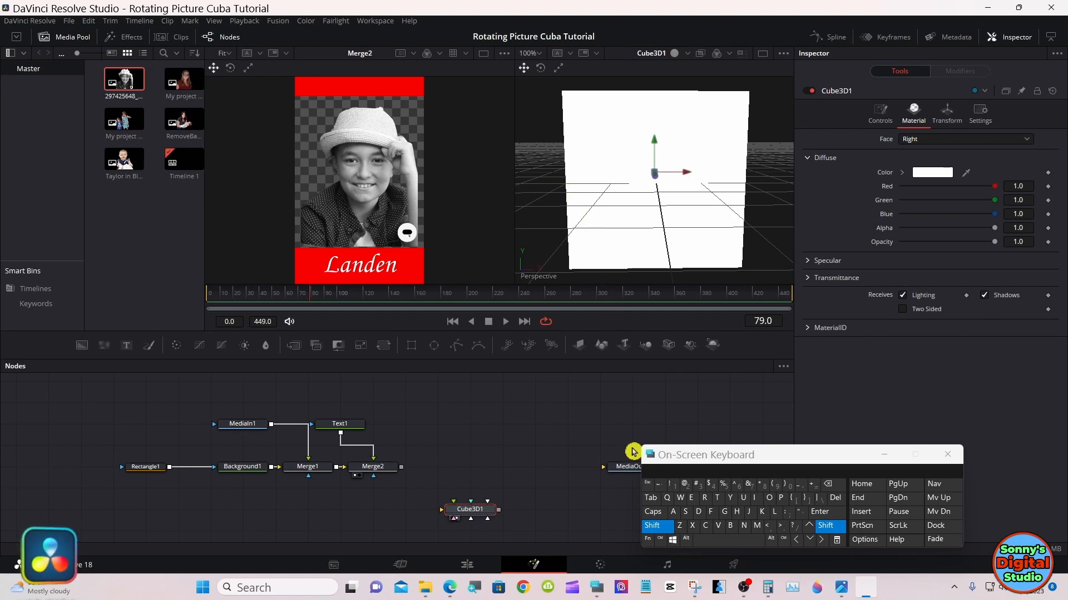
{"action": "left_click", "coordinate": [655, 527]}
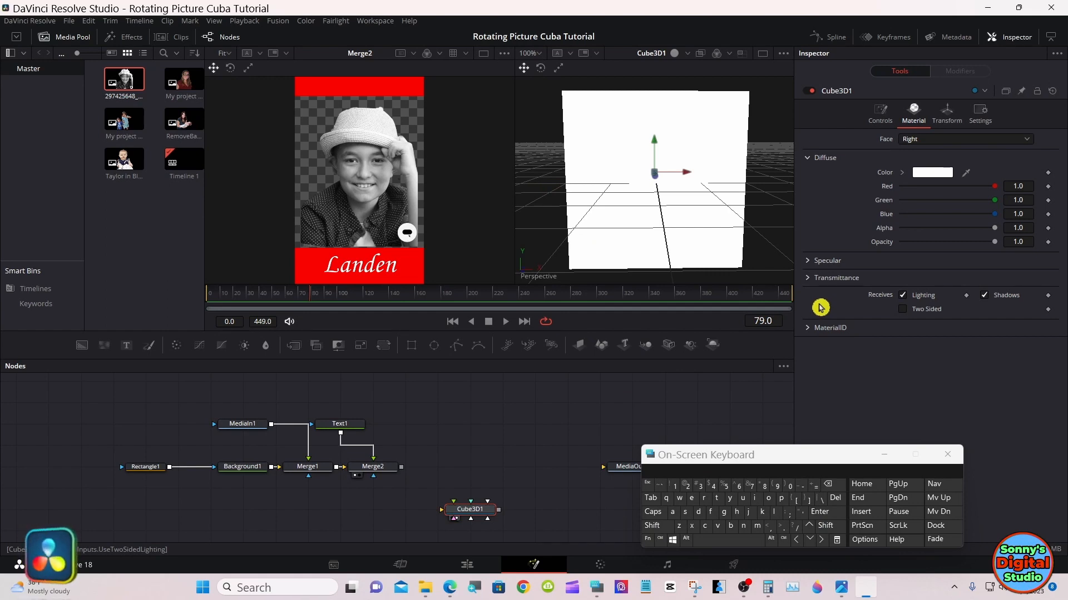
Unlock Cube3D1's width, height and depth so each dimension is controlled separately
{"action": "left_click", "coordinate": [871, 123]}
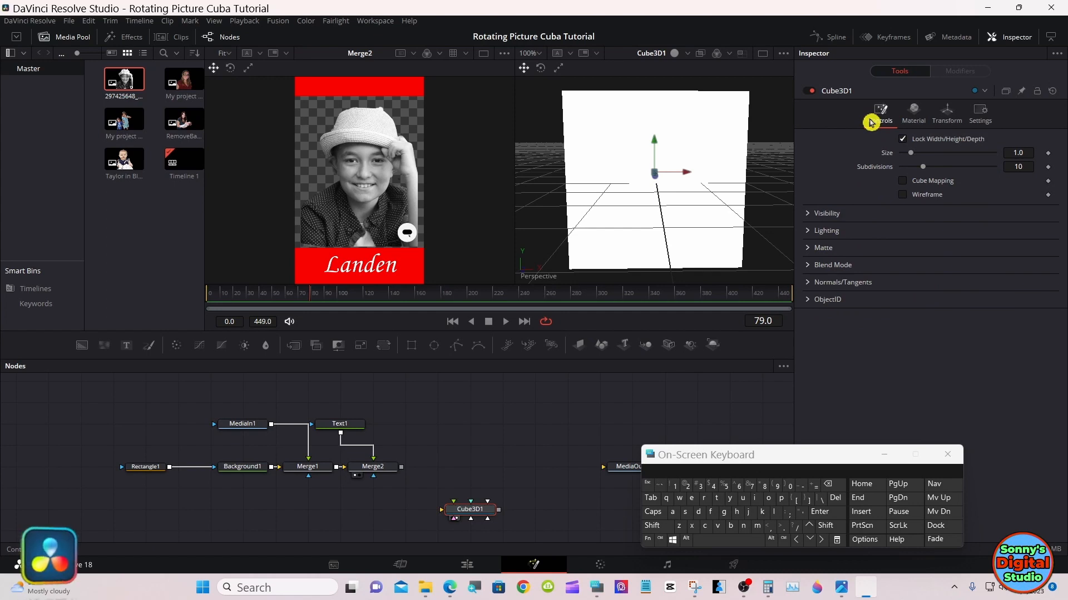
{"action": "left_click", "coordinate": [901, 139]}
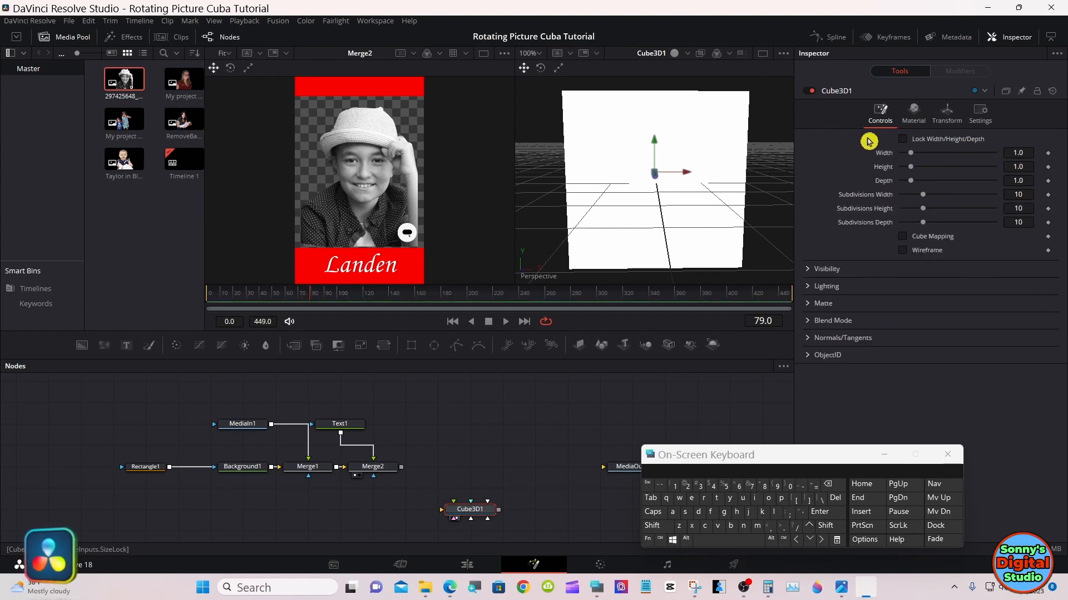
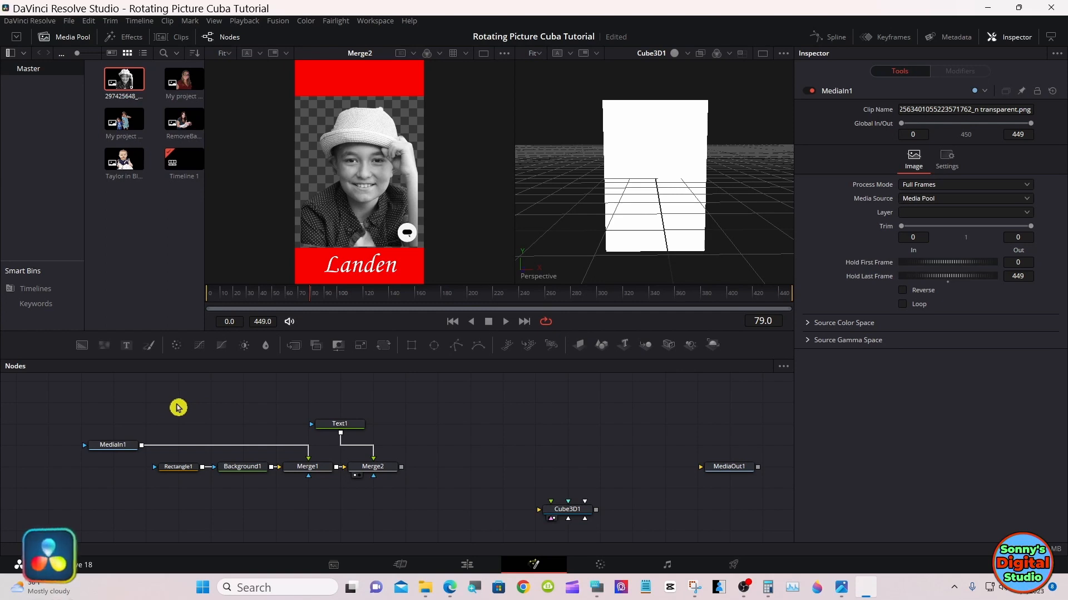
Duplicate the Rectangle1, Background1, Merge1, Text1 and Merge2 nodes and align the copy directly beneath the original chain
{"action": "left_click_drag", "start_coordinate": [178, 408], "coordinate": [384, 479]}
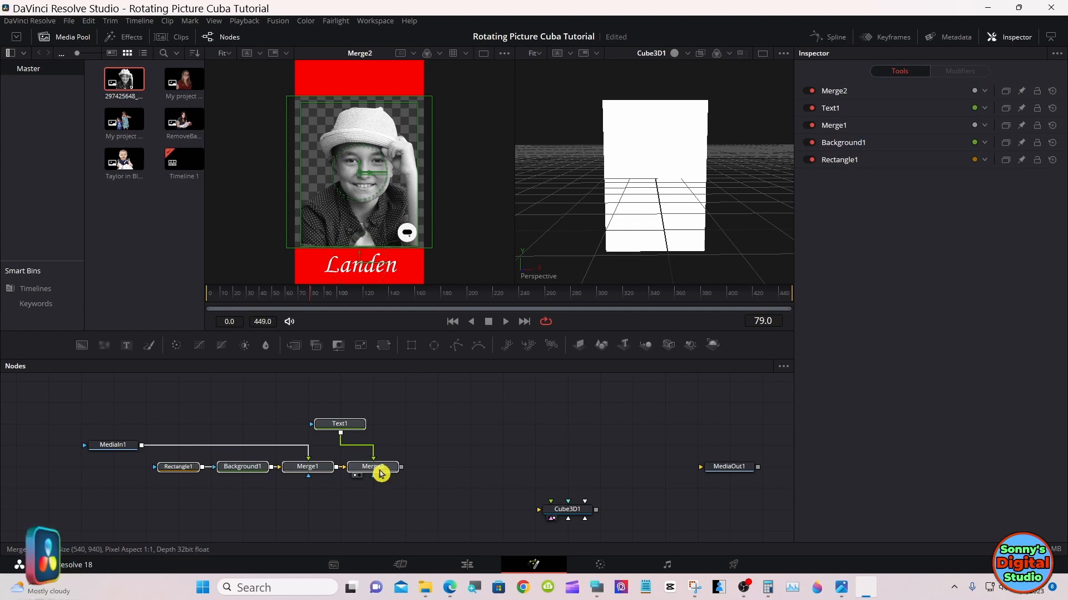
{"action": "right_click", "coordinate": [378, 469]}
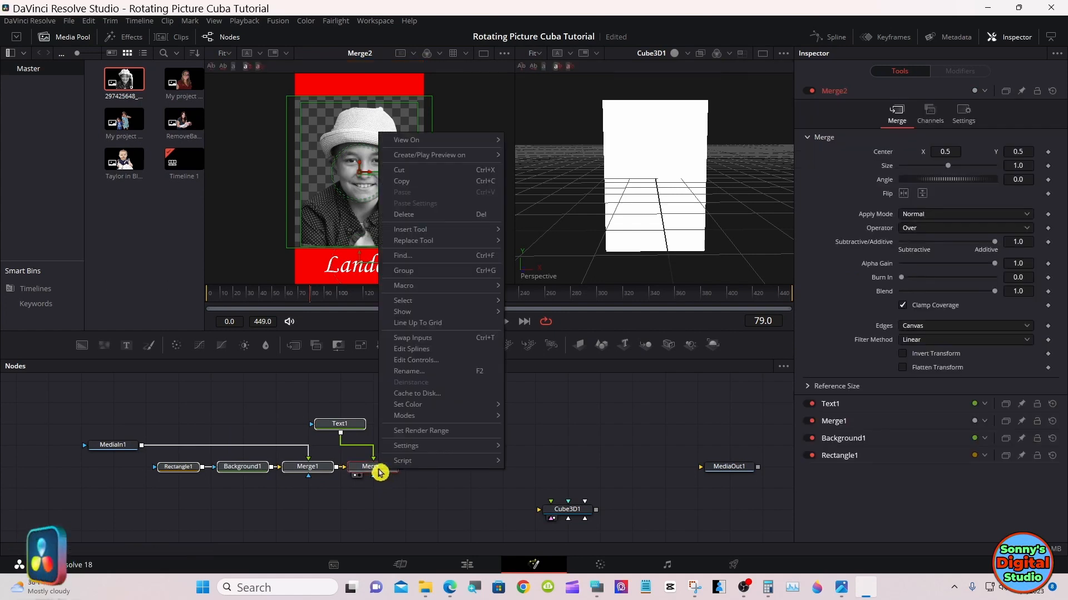
{"action": "left_click", "coordinate": [423, 181]}
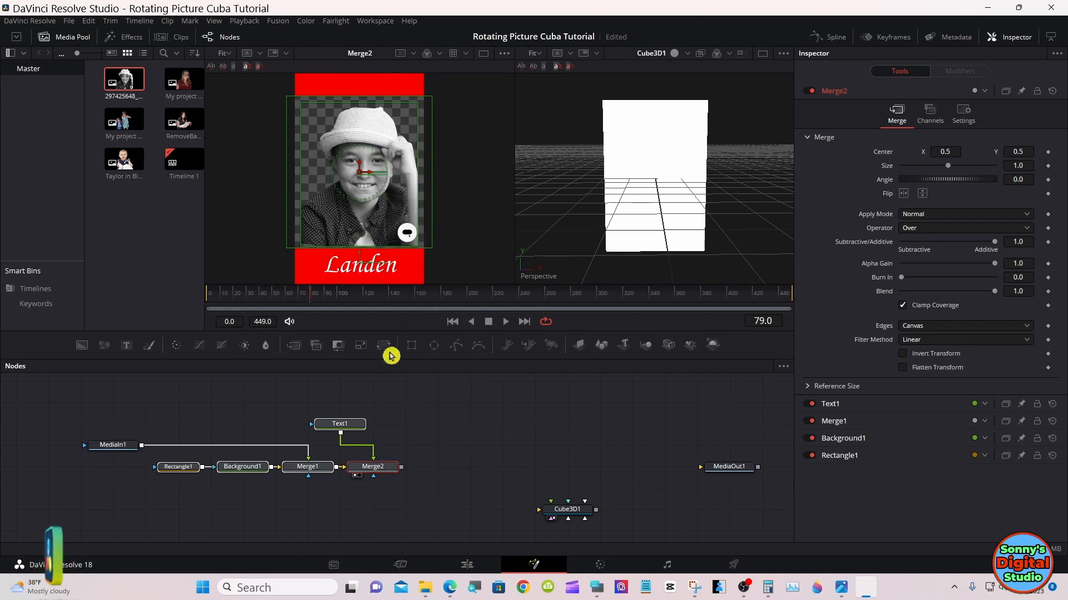
{"action": "left_click", "coordinate": [279, 534]}
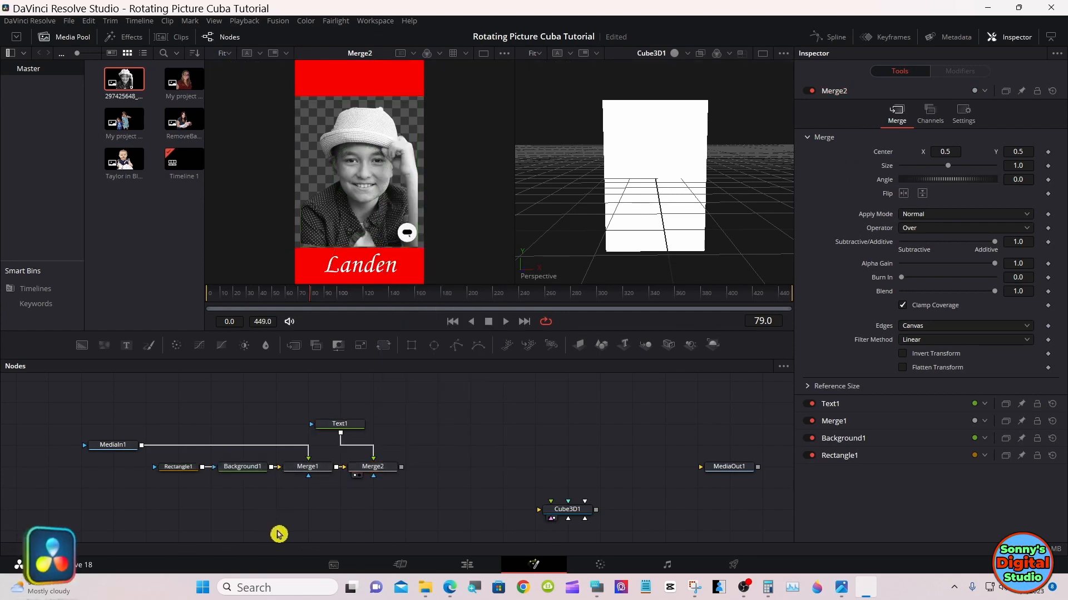
{"action": "right_click", "coordinate": [279, 535]}
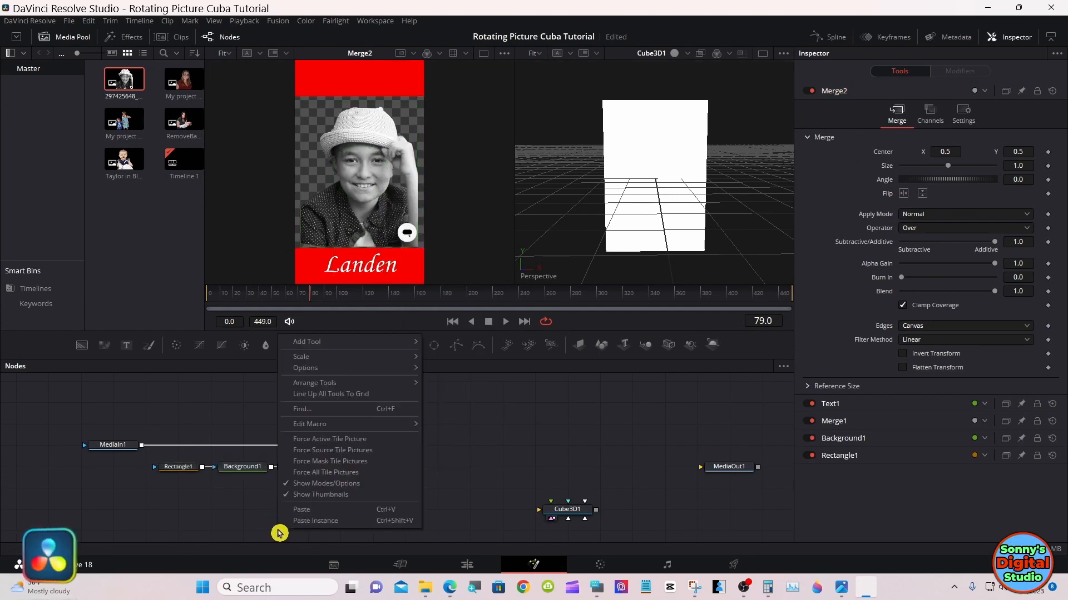
{"action": "left_click", "coordinate": [304, 509]}
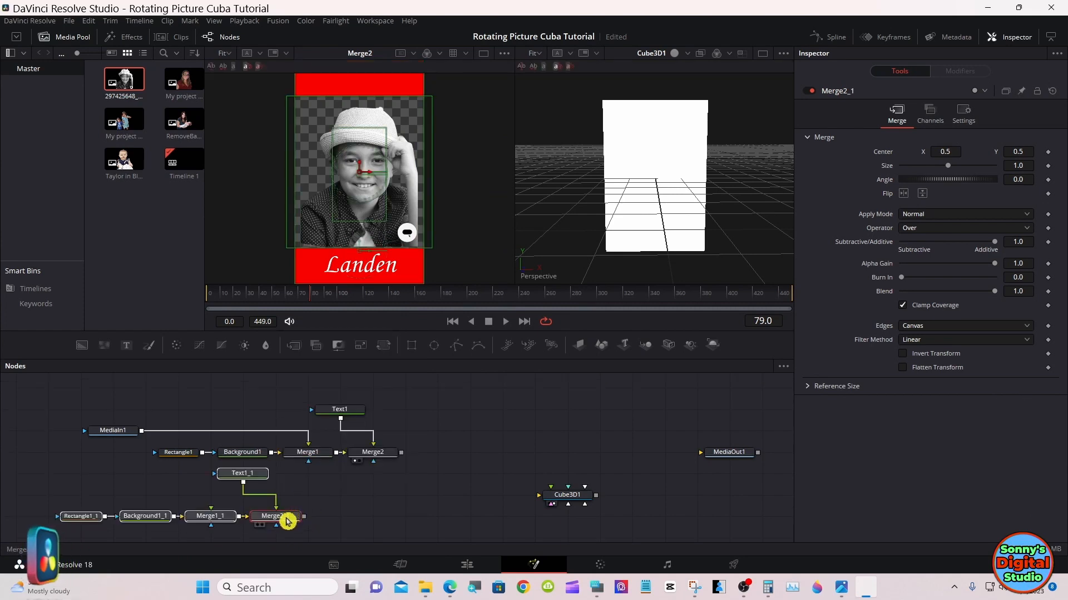
{"action": "left_click_drag", "start_coordinate": [298, 519], "coordinate": [379, 525]}
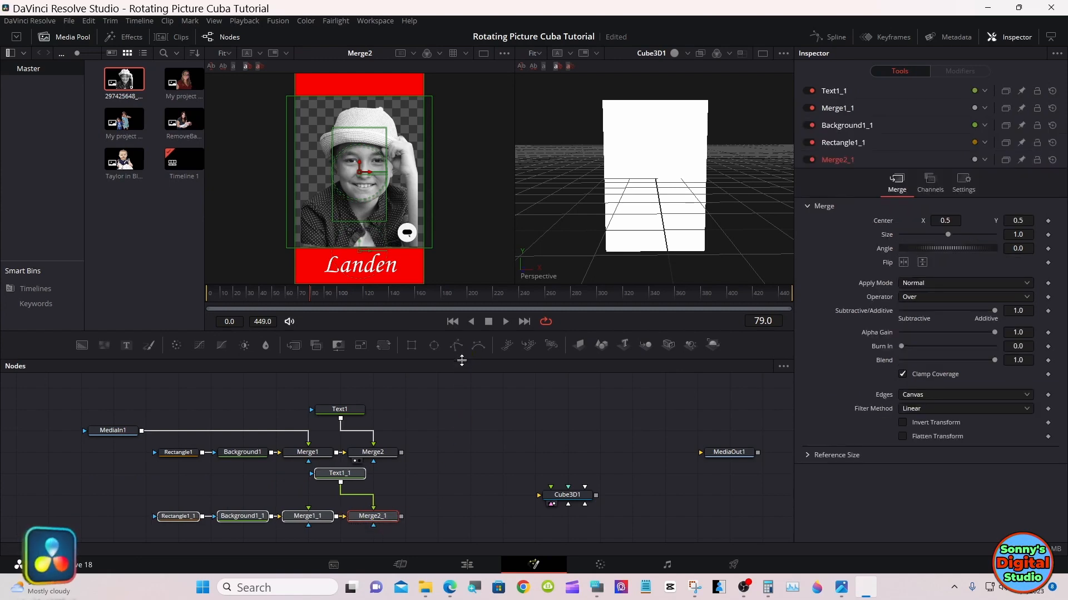
Paste a second copy of the copied node chain and align it beneath the Rectangle1_1 to Merge2_1 row
{"action": "left_click_drag", "start_coordinate": [463, 357], "coordinate": [461, 228]}
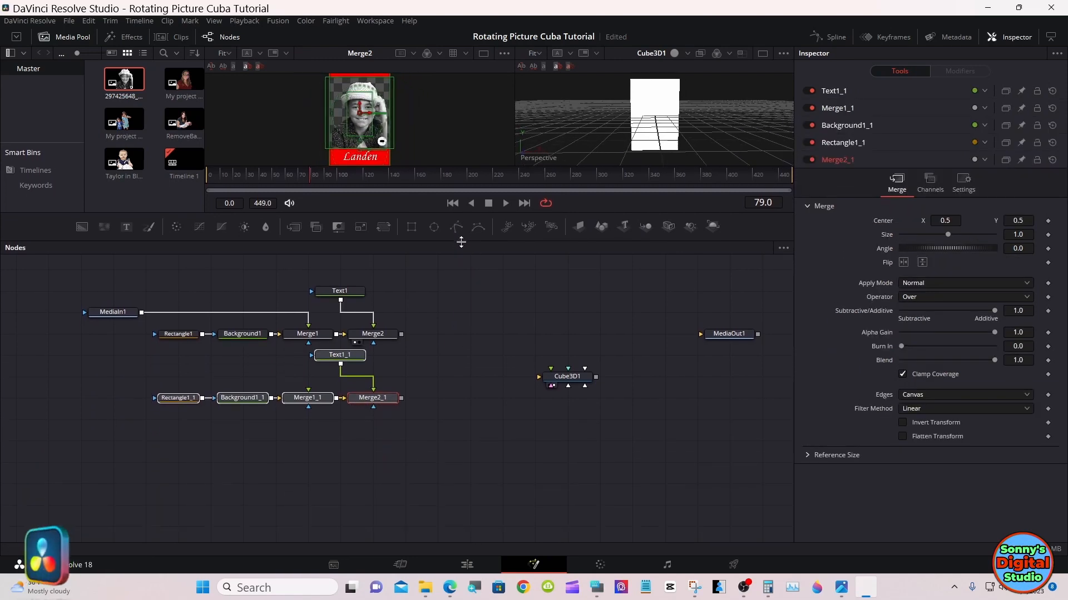
{"action": "left_click", "coordinate": [312, 467]}
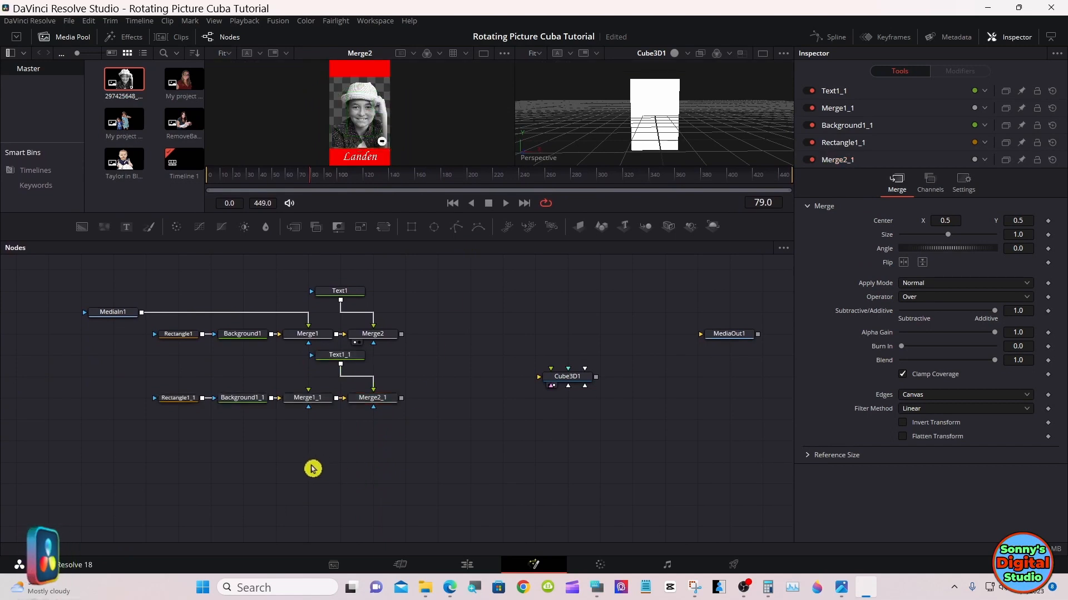
{"action": "right_click", "coordinate": [313, 482]}
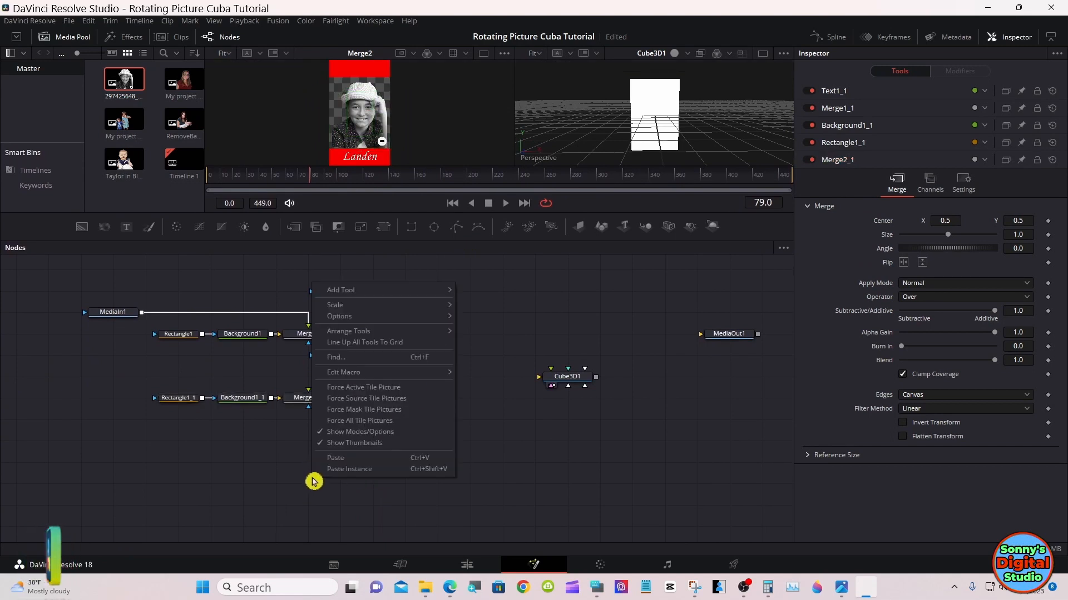
{"action": "left_click", "coordinate": [339, 459]}
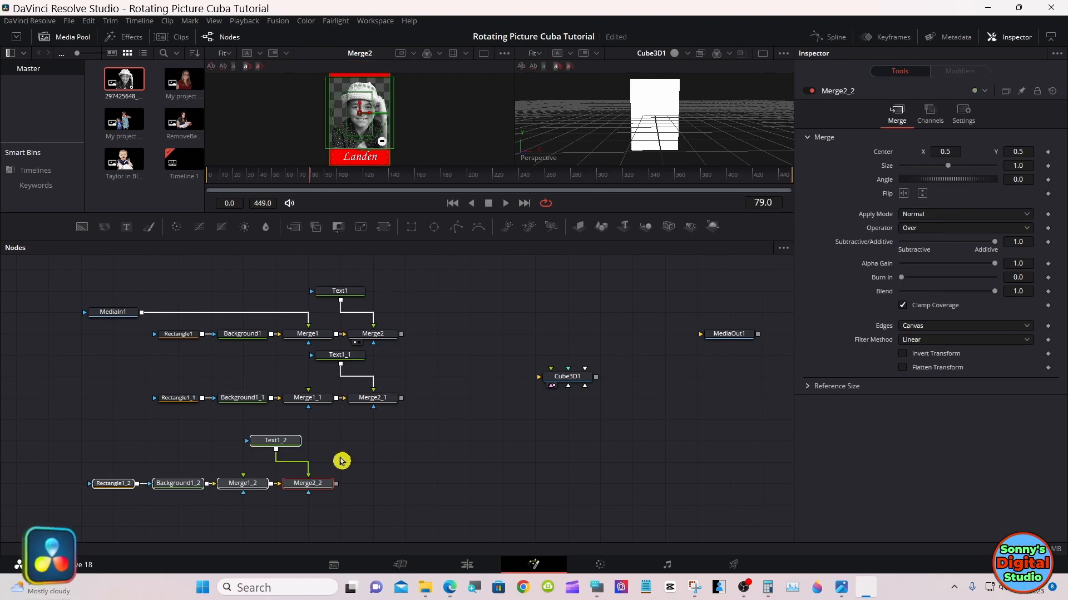
{"action": "left_click_drag", "start_coordinate": [313, 484], "coordinate": [399, 482]}
{"action": "left_click", "coordinate": [375, 481]}
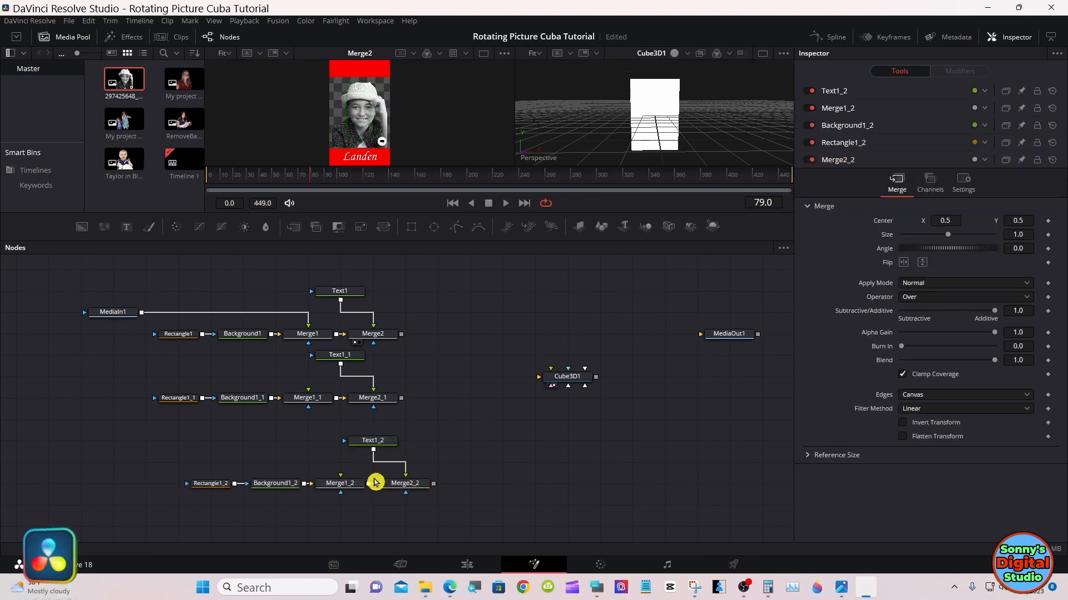
{"action": "left_click_drag", "start_coordinate": [200, 432], "coordinate": [377, 485]}
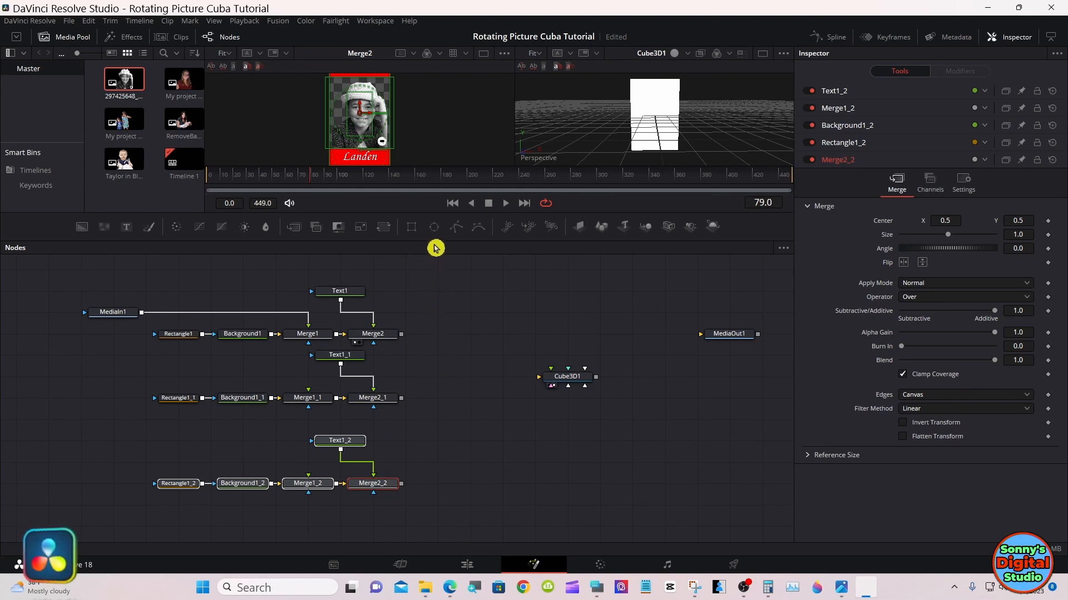
Paste a third copy of the copied node chain and align it beneath the Rectangle1_2 to Merge2_2 row
{"action": "left_click_drag", "start_coordinate": [434, 240], "coordinate": [434, 192]}
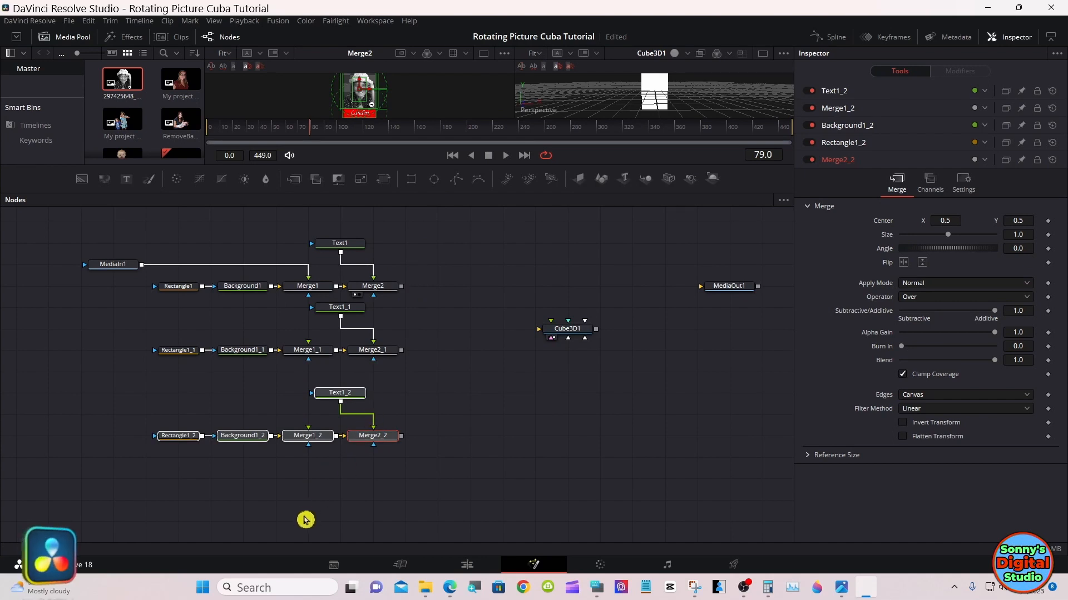
{"action": "left_click", "coordinate": [306, 515]}
{"action": "right_click", "coordinate": [306, 515]}
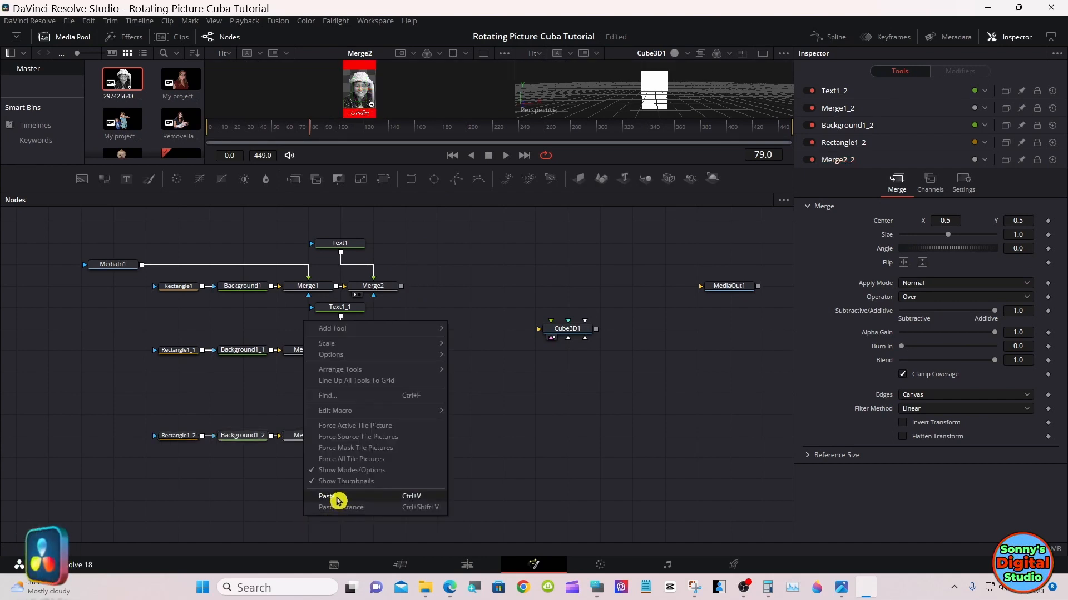
{"action": "left_click", "coordinate": [333, 497]}
{"action": "left_click_drag", "start_coordinate": [315, 517], "coordinate": [379, 515]}
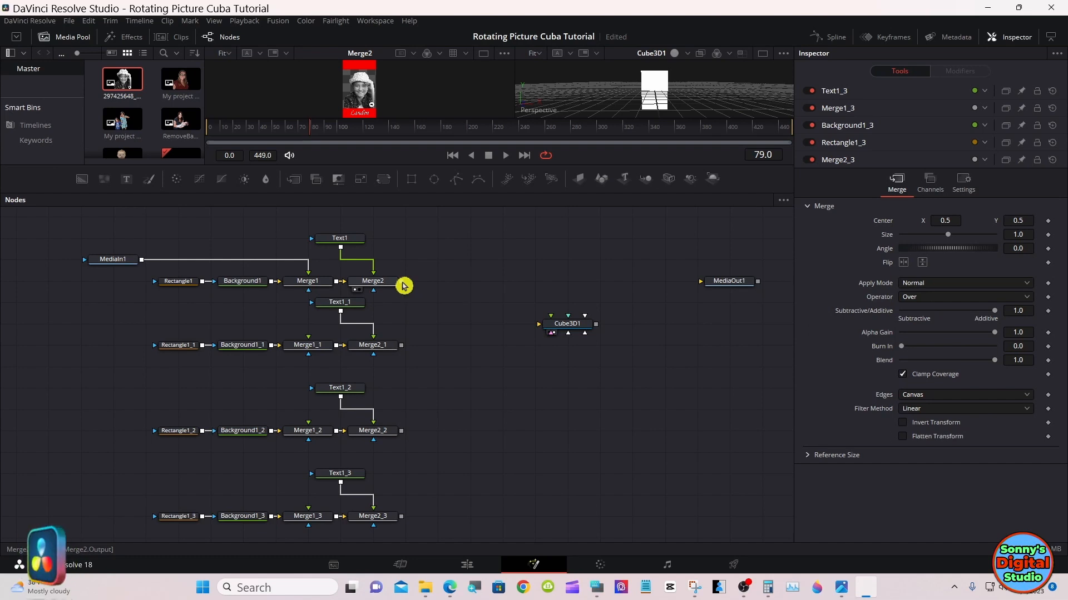
Connect Merge2's output to Cube3D1 as the Front face material
{"action": "left_click_drag", "start_coordinate": [403, 285], "coordinate": [567, 328]}
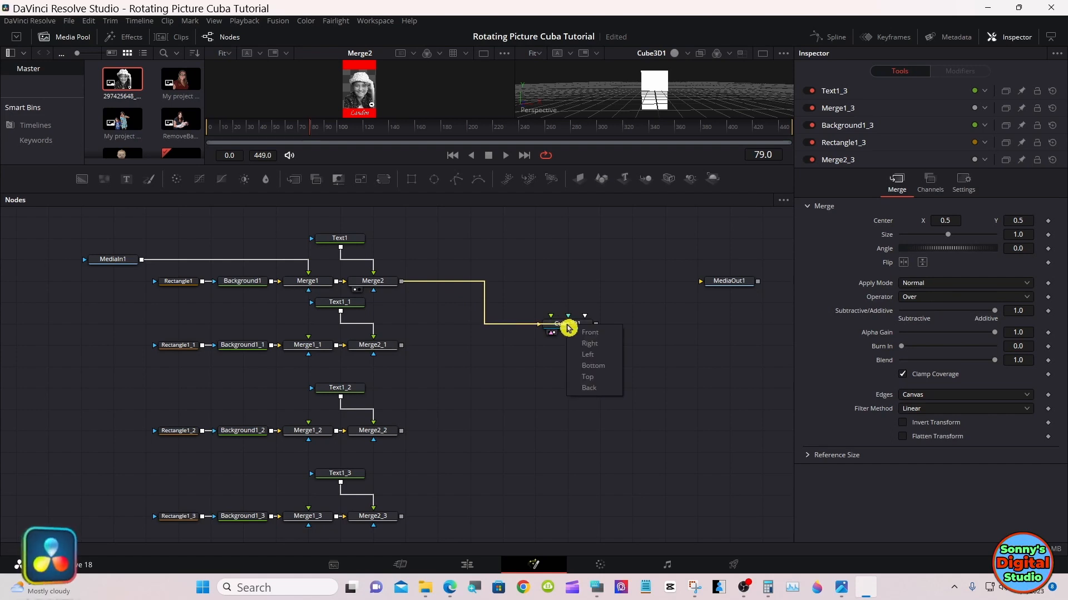
{"action": "left_click", "coordinate": [593, 333]}
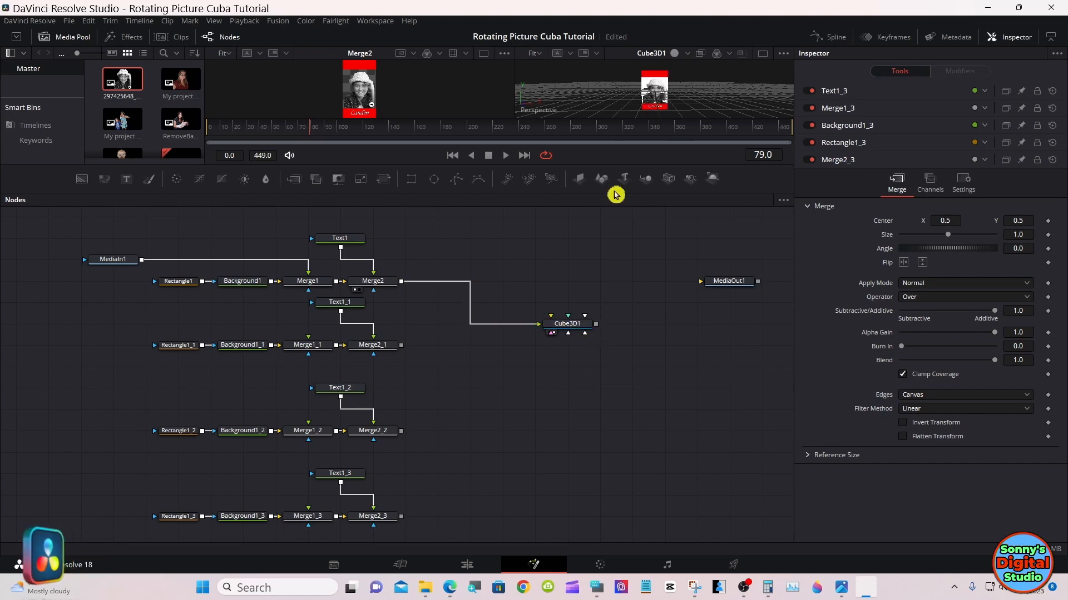
{"action": "left_click_drag", "start_coordinate": [616, 195], "coordinate": [615, 353]}
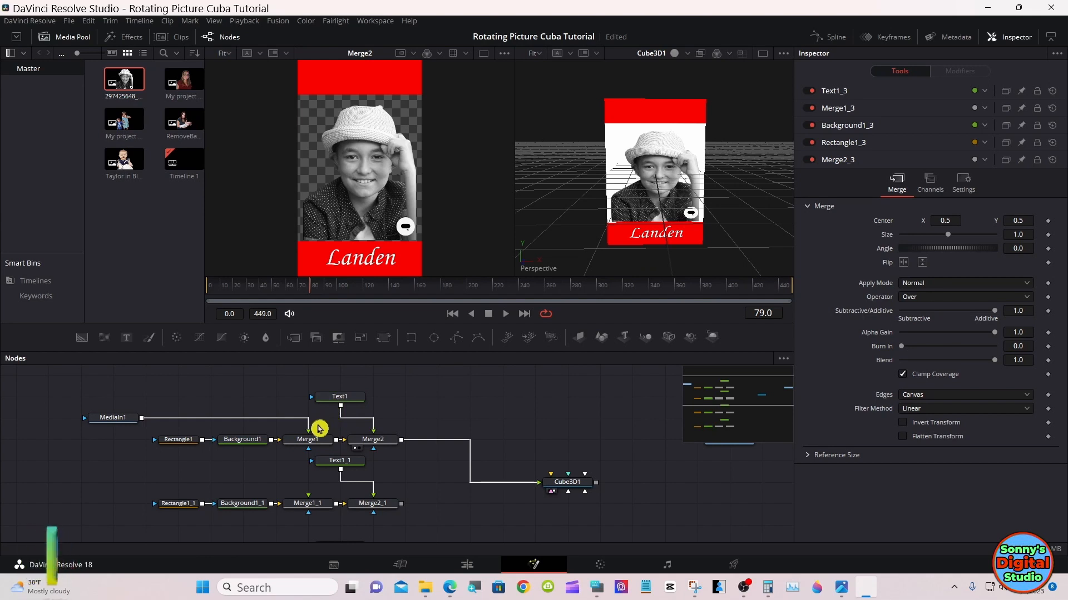
Move the MediaIn1 node directly above Background1
{"action": "left_click_drag", "start_coordinate": [109, 418], "coordinate": [234, 421]}
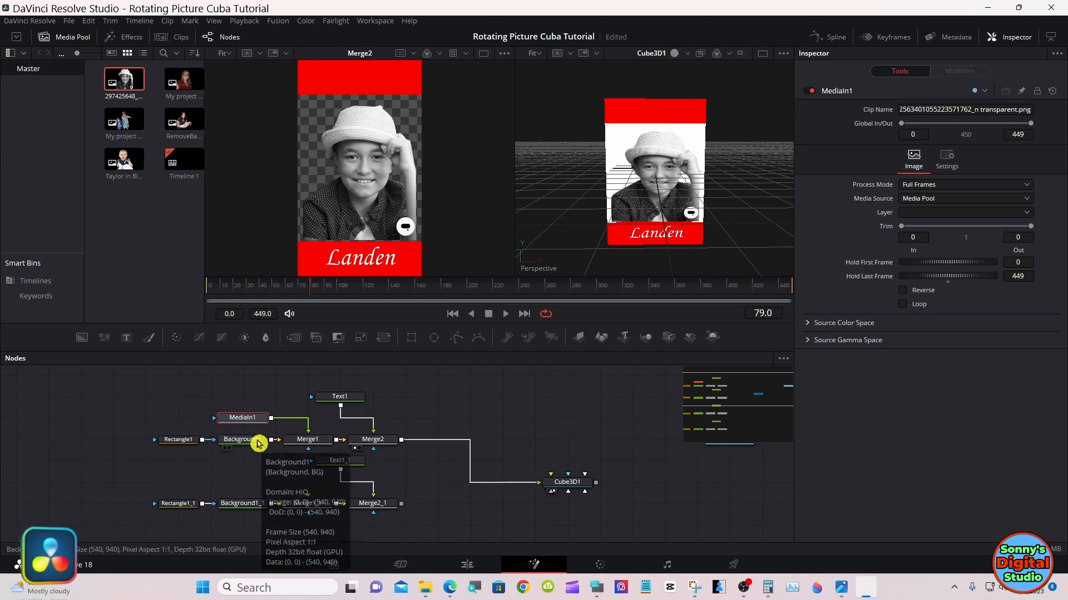
{"action": "left_click", "coordinate": [253, 443]}
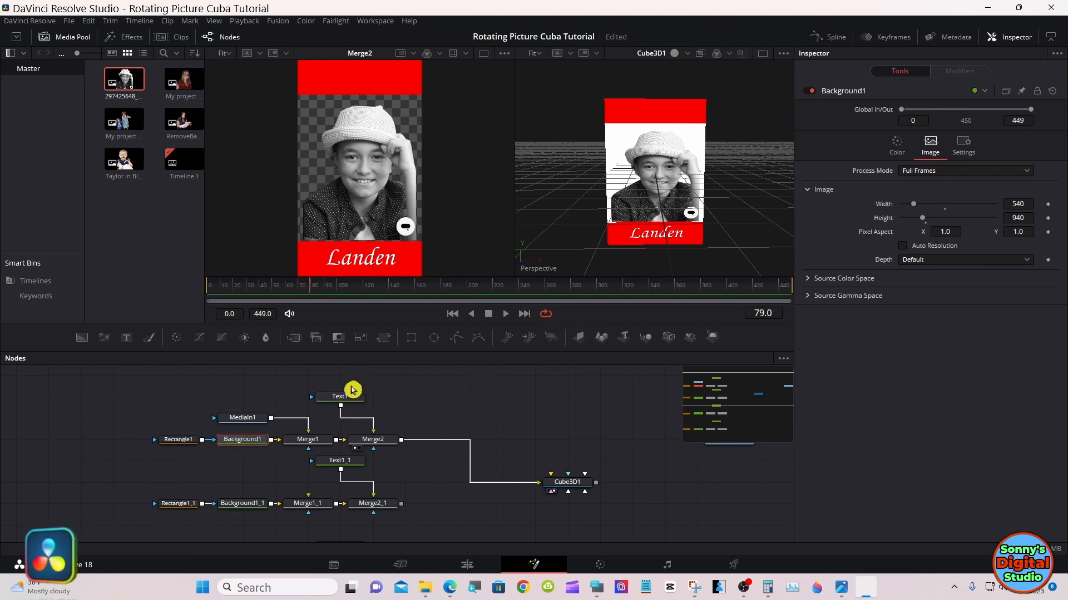
{"action": "left_click", "coordinate": [262, 417]}
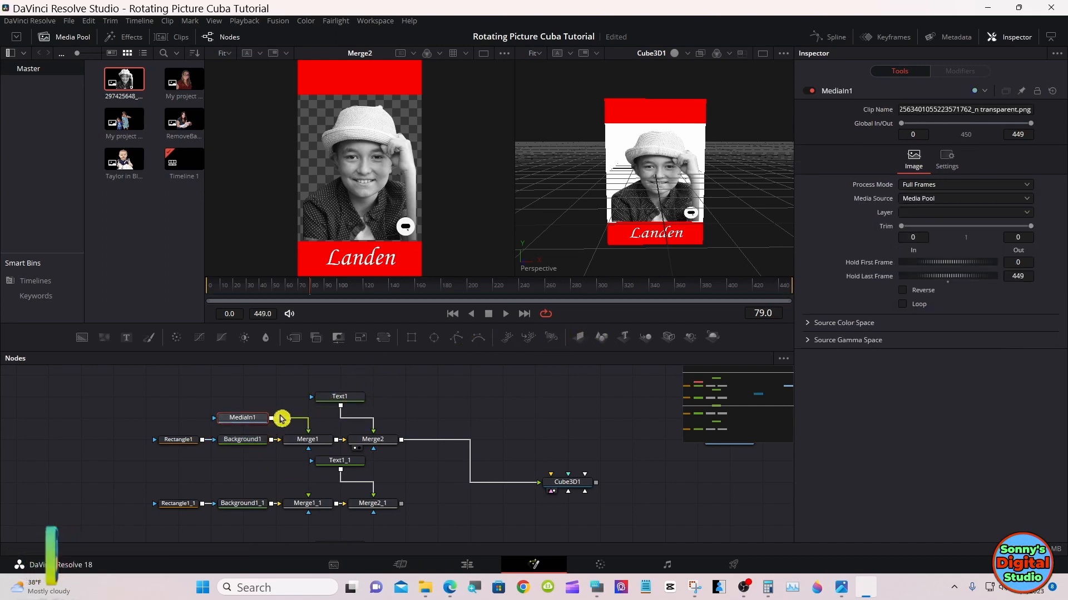
Adjust the picture in Merge1 to size 0.437 and vertical centre 0.494
{"action": "left_click", "coordinate": [306, 443]}
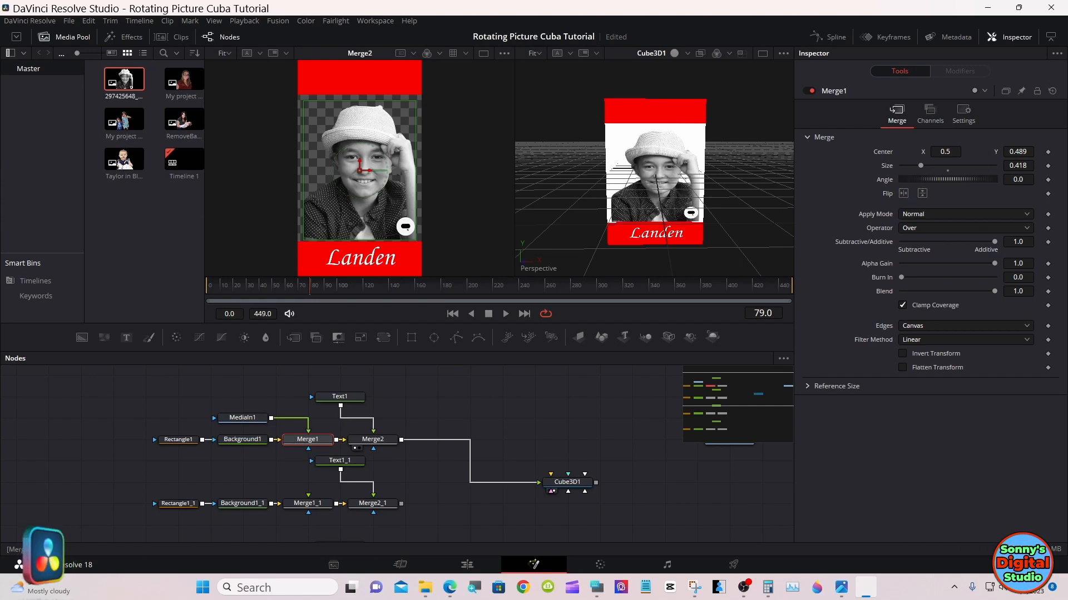
{"action": "left_click_drag", "start_coordinate": [1018, 166], "coordinate": [1025, 166]}
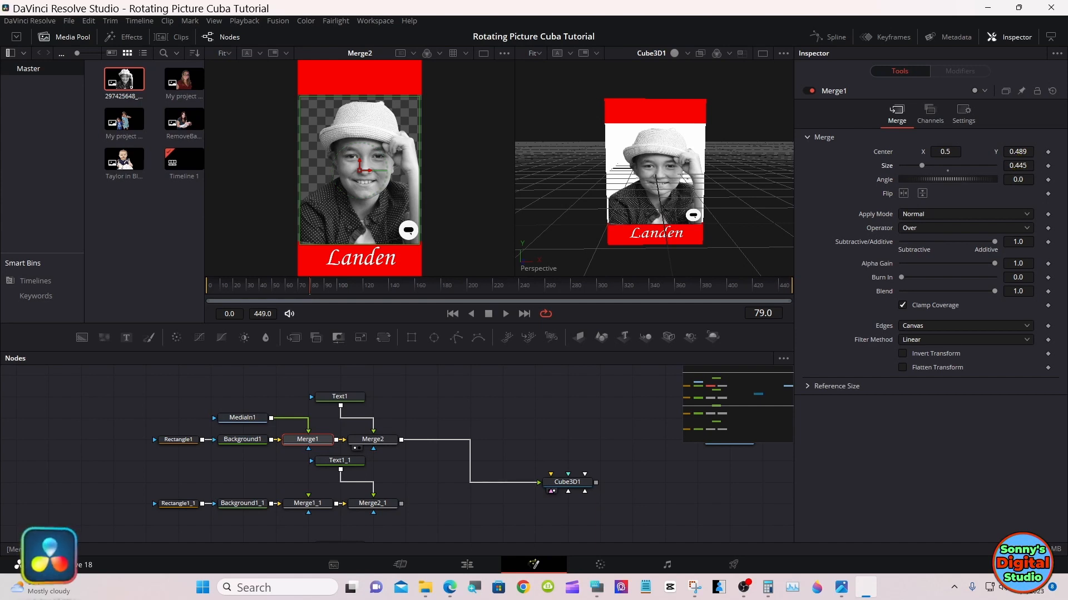
{"action": "left_click_drag", "start_coordinate": [1018, 166], "coordinate": [1016, 151]}
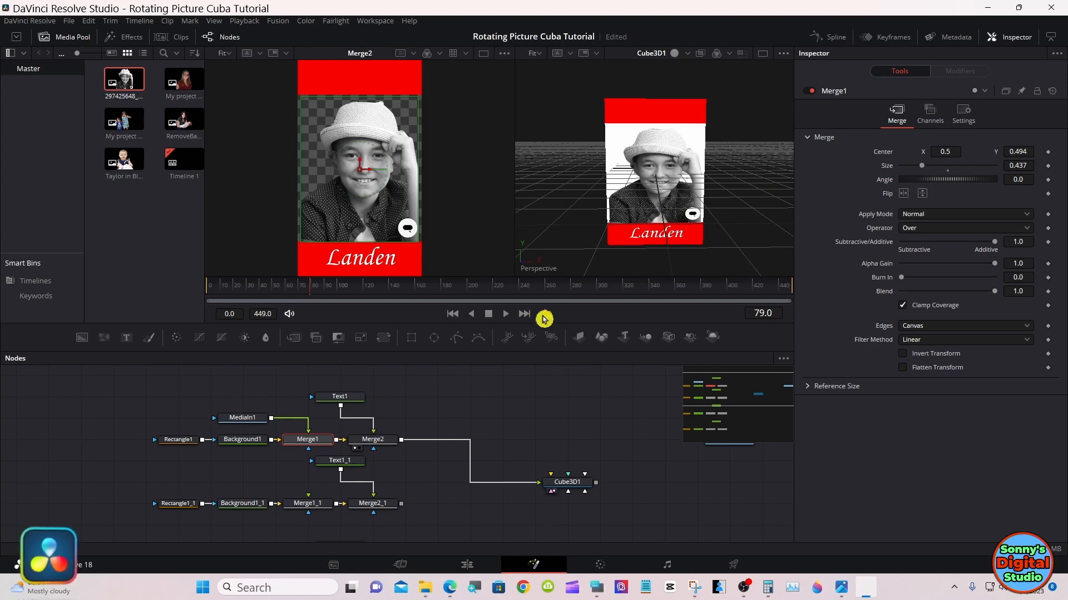
Add the picture My project (6).png to the node graph and place it directly above Background1_1
{"action": "left_click_drag", "start_coordinate": [530, 352], "coordinate": [527, 258]}
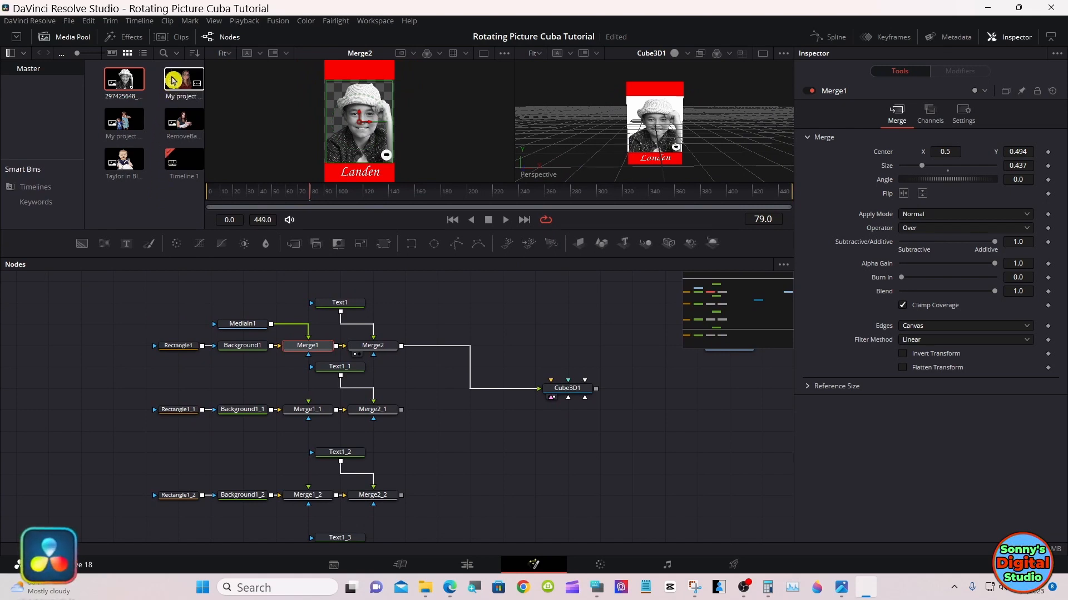
{"action": "left_click_drag", "start_coordinate": [176, 79], "coordinate": [190, 392]}
{"action": "left_click_drag", "start_coordinate": [194, 392], "coordinate": [248, 389]}
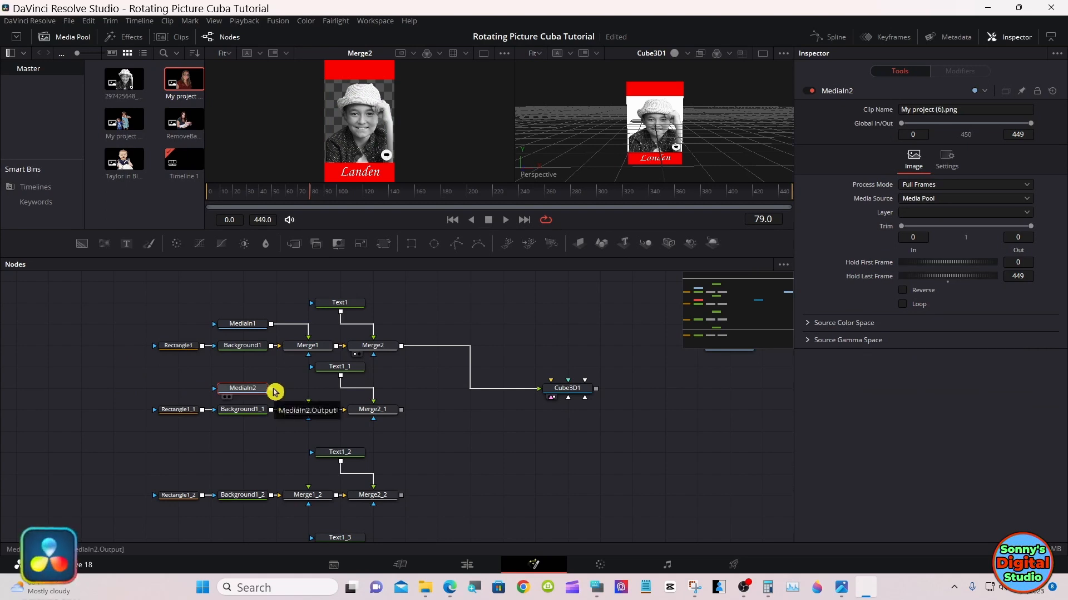
Connect the MediaIn2 node's output to Merge1_1 as its foreground
{"action": "left_click_drag", "start_coordinate": [273, 392], "coordinate": [314, 398]}
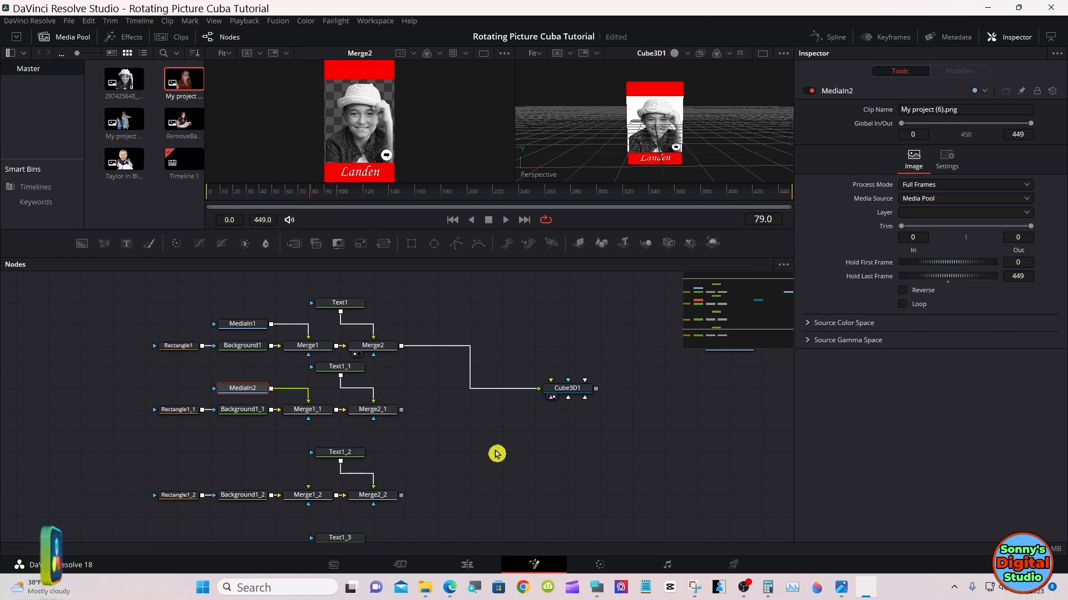
Bring up the on-screen keyboard and rename the MediaIn1 node as Front
{"action": "left_click", "coordinate": [595, 589]}
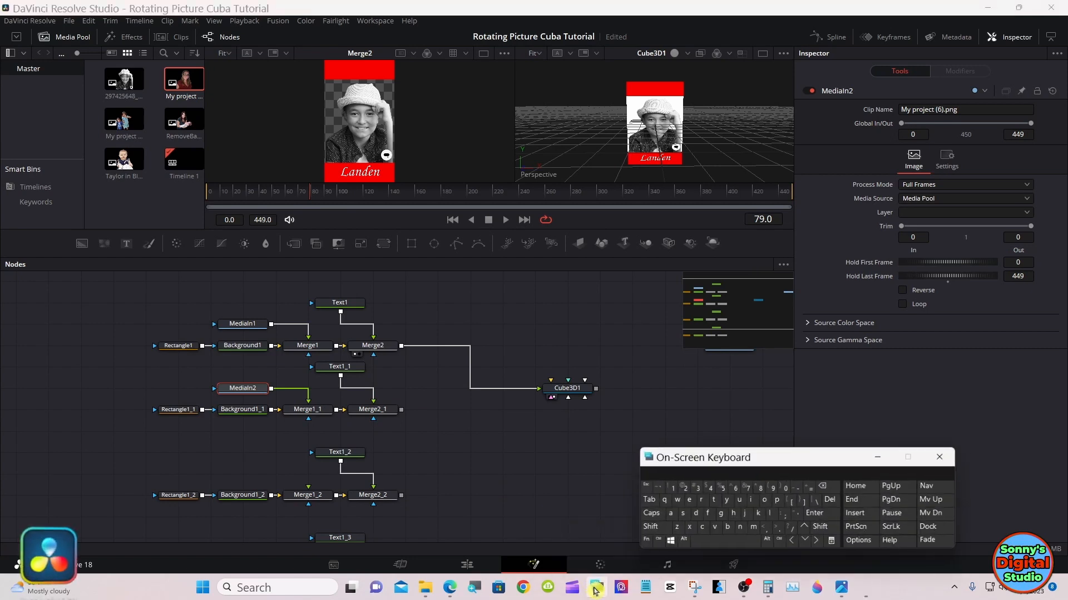
{"action": "left_click_drag", "start_coordinate": [741, 459], "coordinate": [579, 446]}
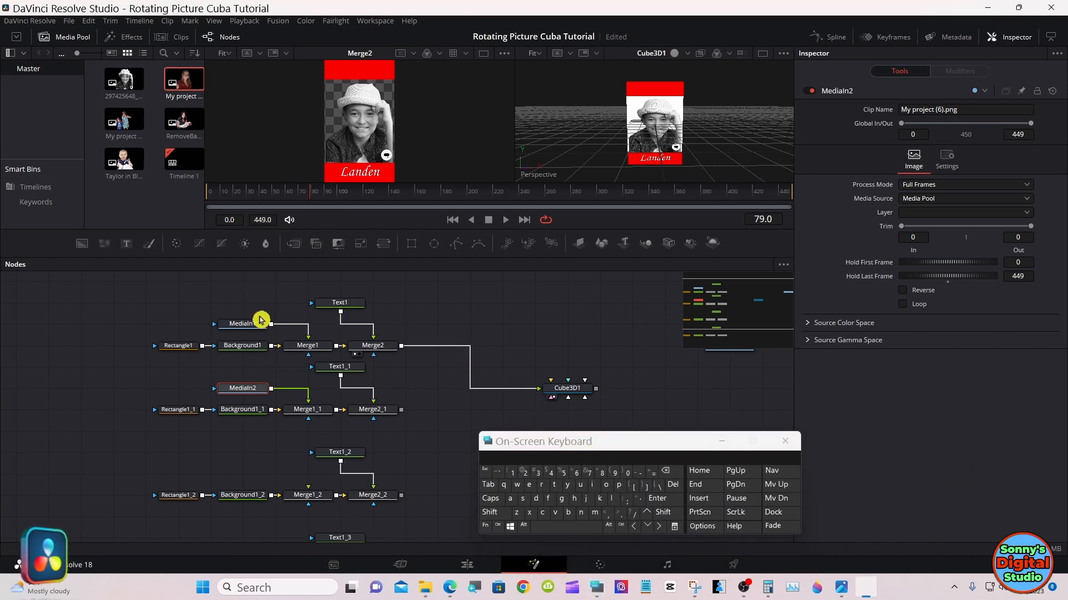
{"action": "mouse_move", "coordinate": [255, 327]}
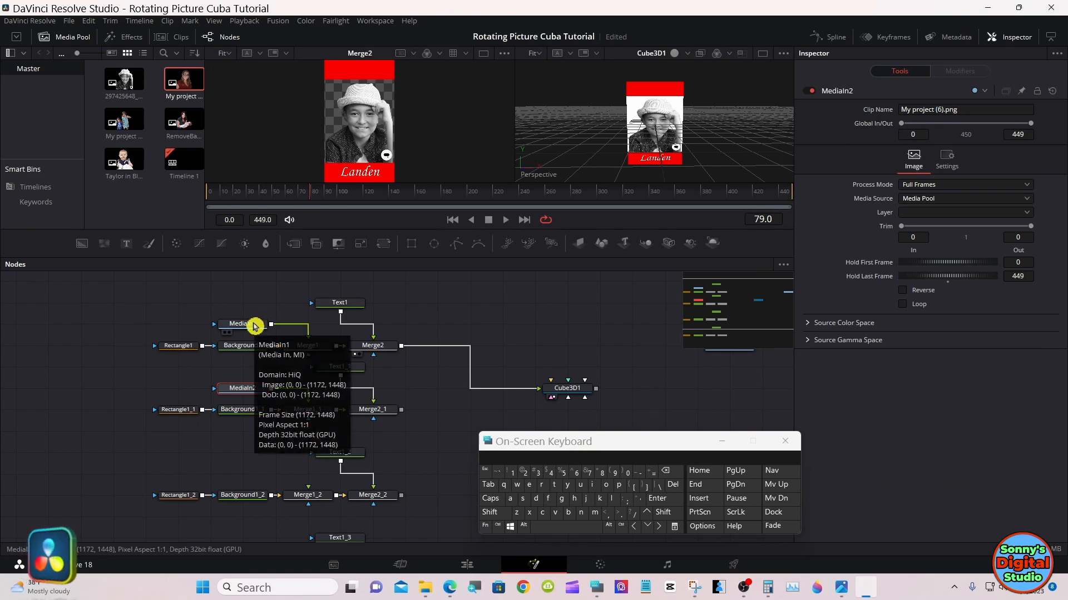
{"action": "left_click", "coordinate": [254, 324]}
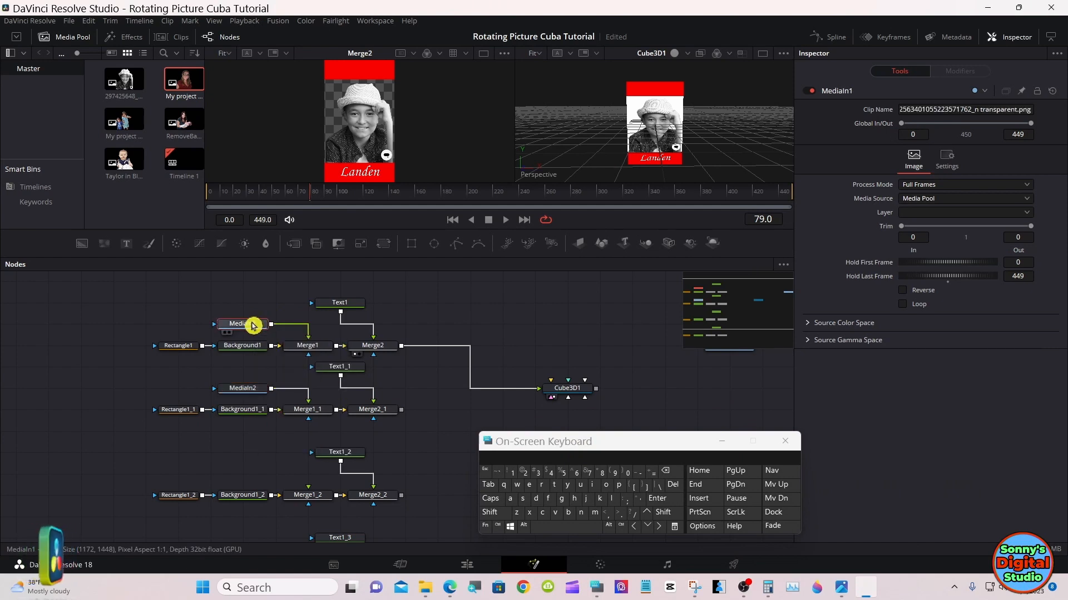
{"action": "right_click", "coordinate": [254, 324]}
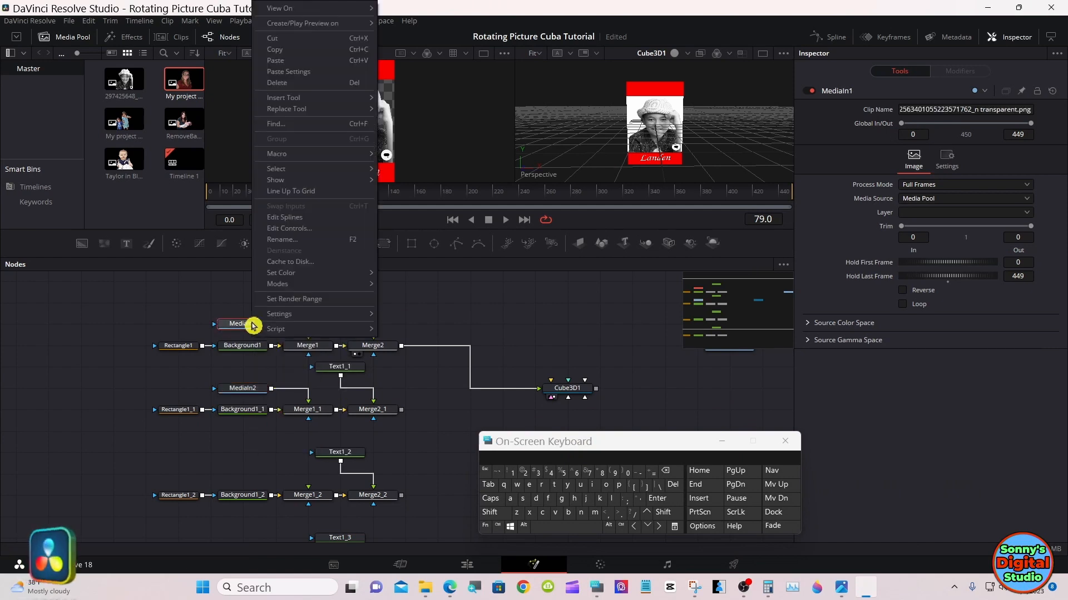
{"action": "left_click", "coordinate": [285, 239]}
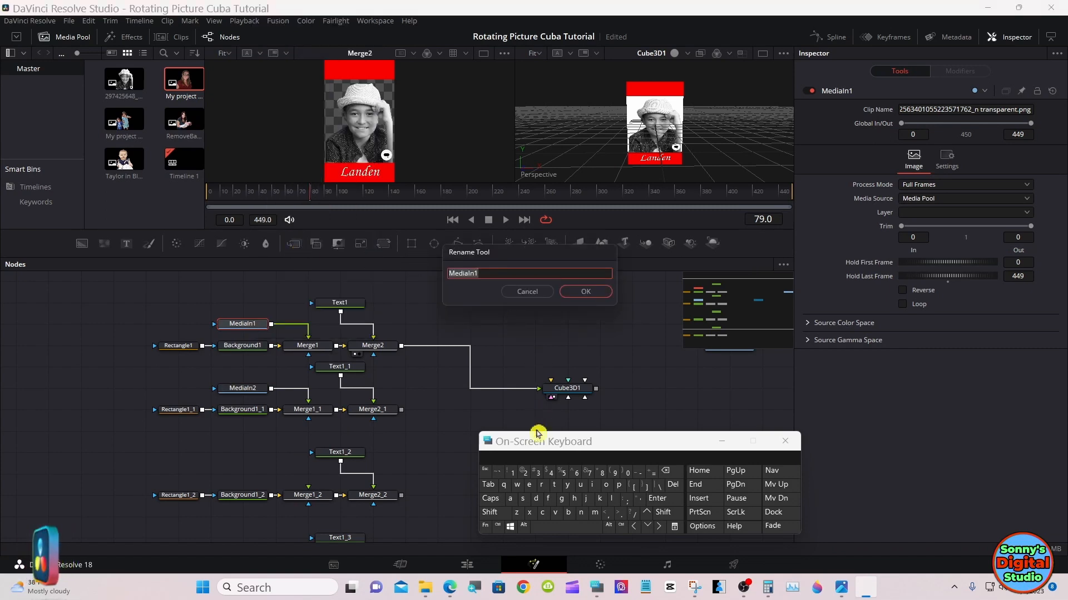
{"action": "left_click", "coordinate": [497, 513]}
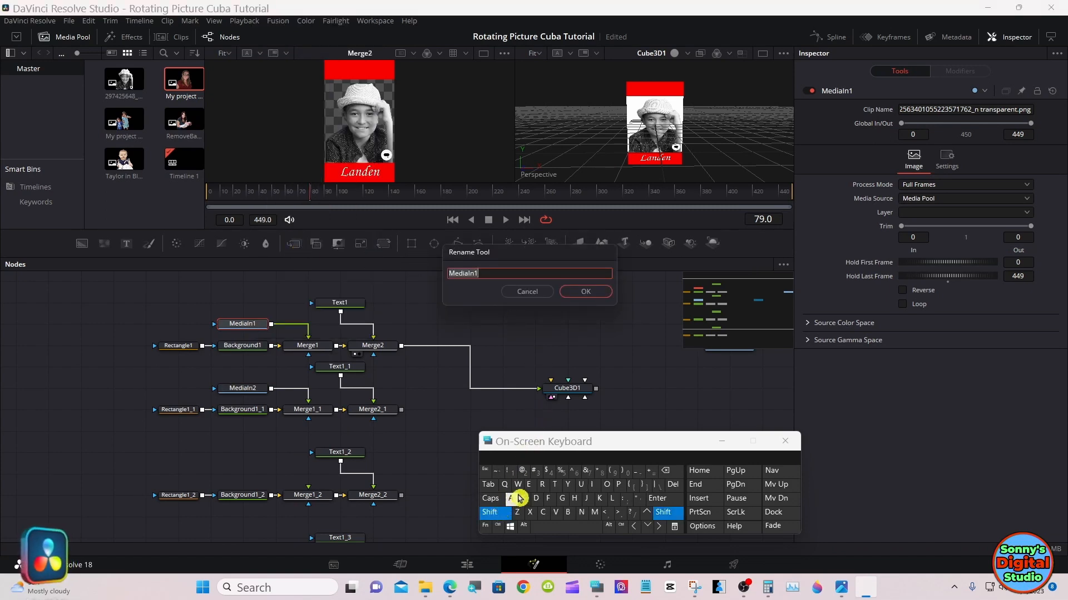
{"action": "left_click", "coordinate": [548, 498]}
{"action": "left_click", "coordinate": [544, 489]}
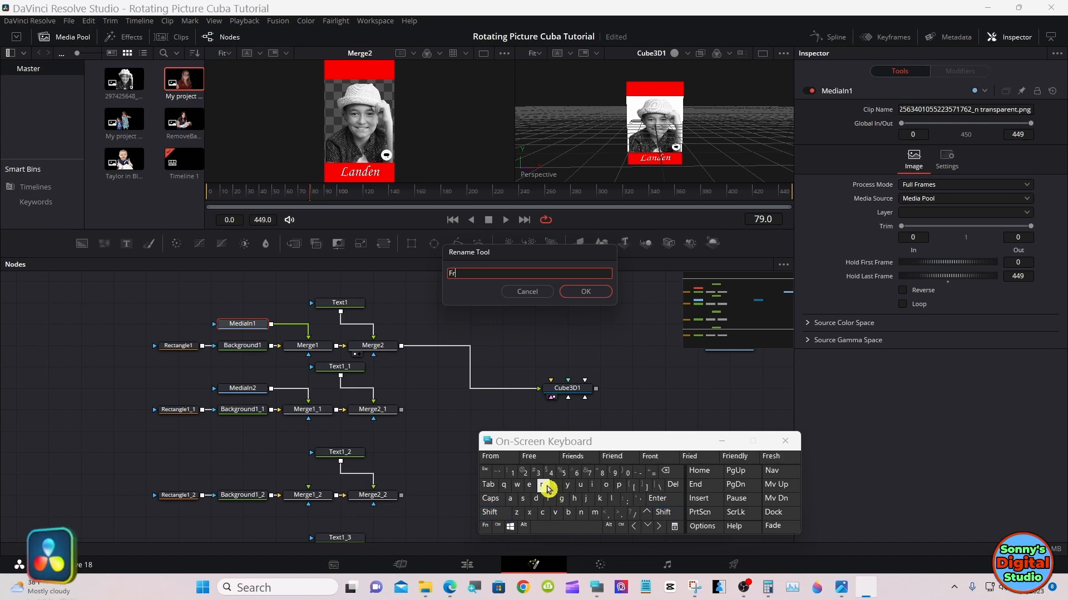
{"action": "left_click", "coordinate": [606, 486]}
{"action": "left_click", "coordinate": [581, 512]}
{"action": "left_click", "coordinate": [554, 487]}
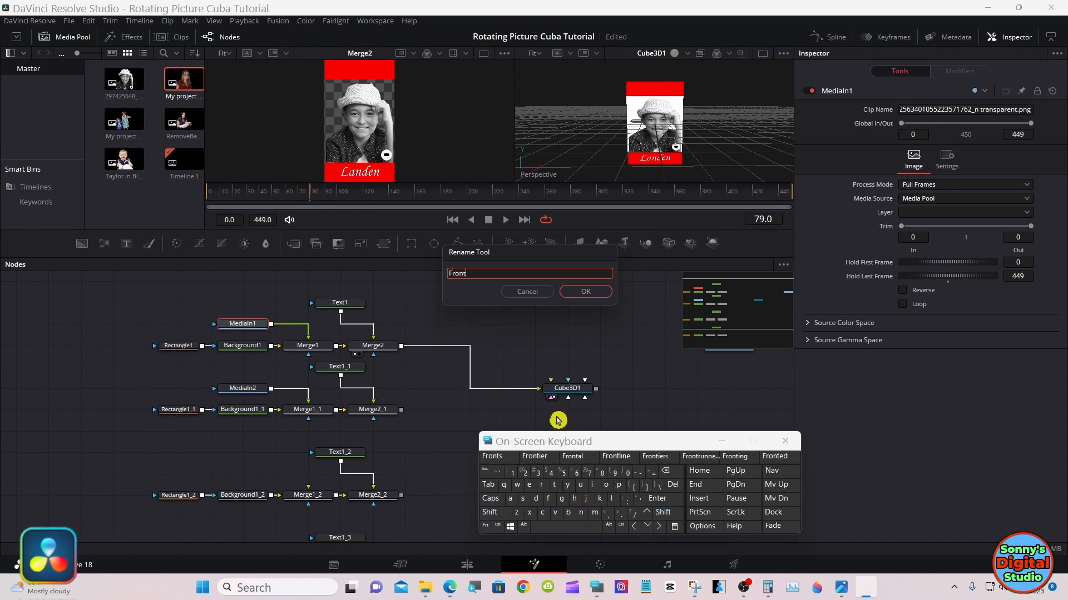
{"action": "left_click", "coordinate": [579, 293]}
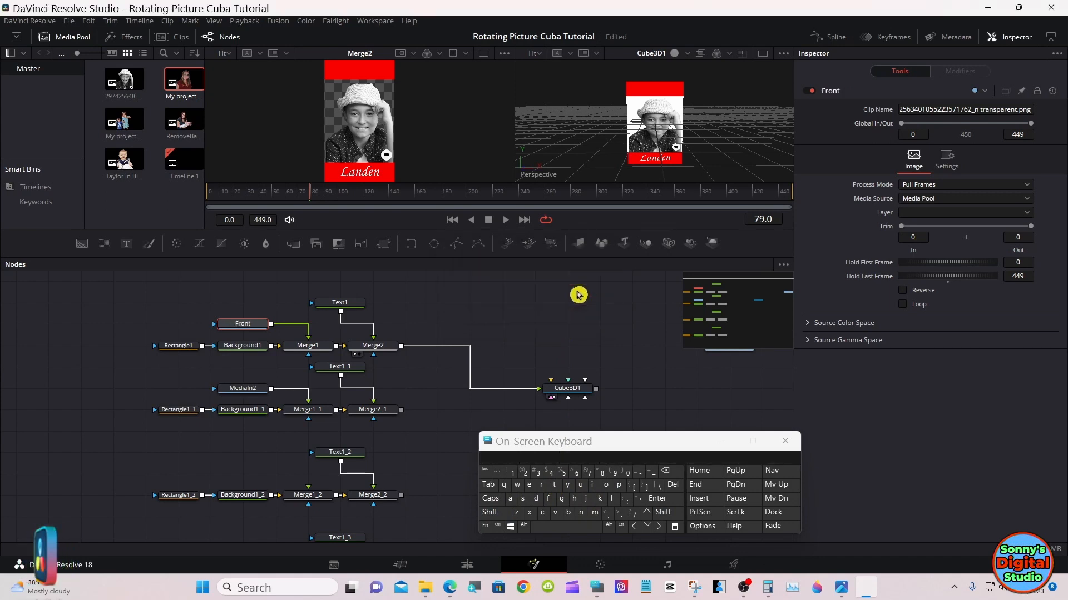
Open the MediaIn2 node's name for editing
{"action": "left_click", "coordinate": [257, 388]}
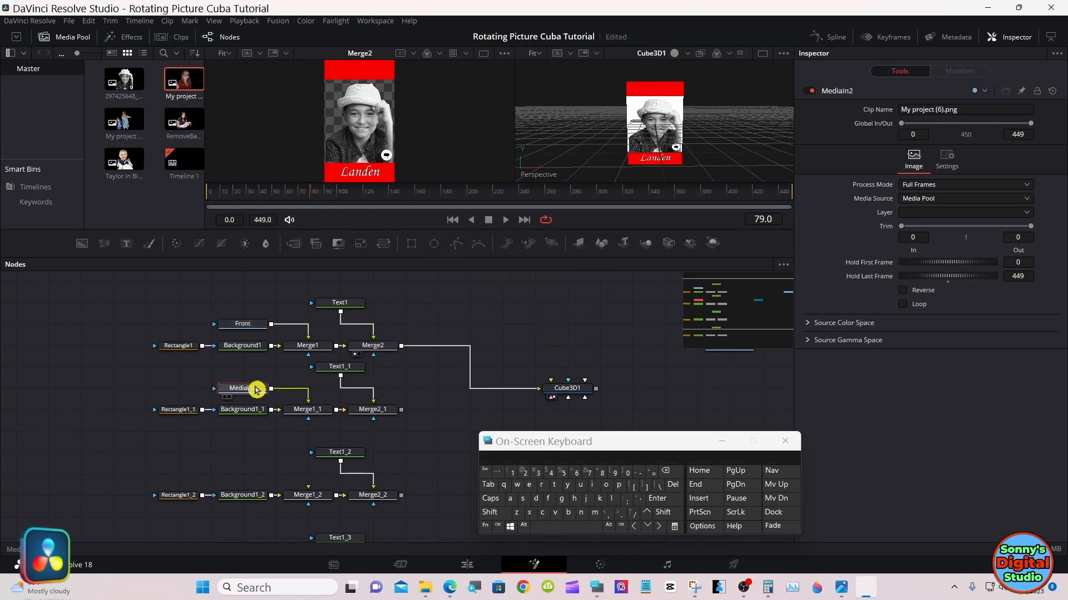
{"action": "right_click", "coordinate": [251, 389]}
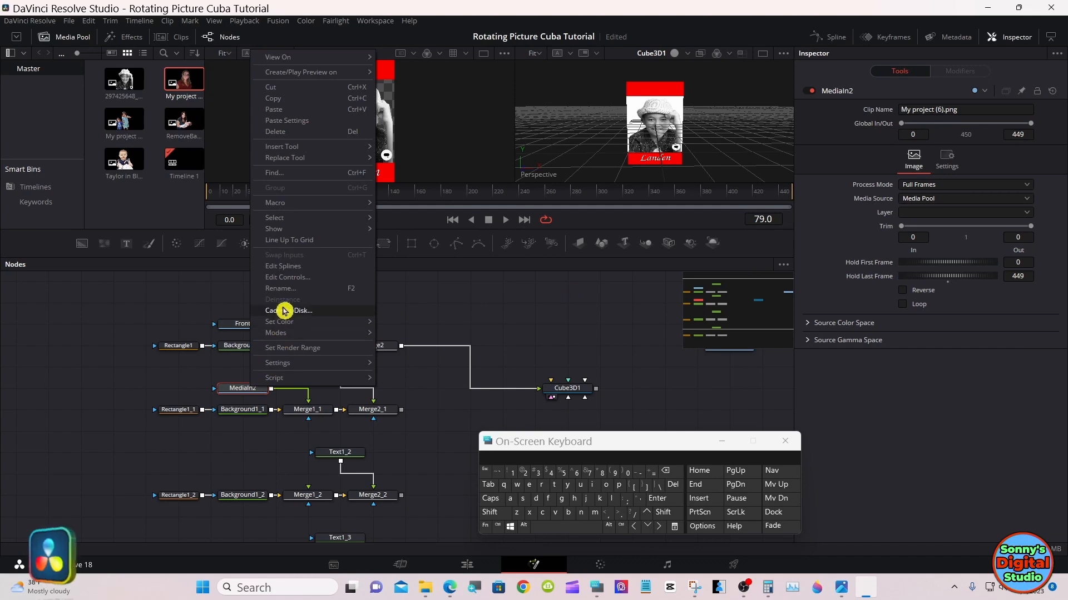
{"action": "left_click", "coordinate": [282, 289]}
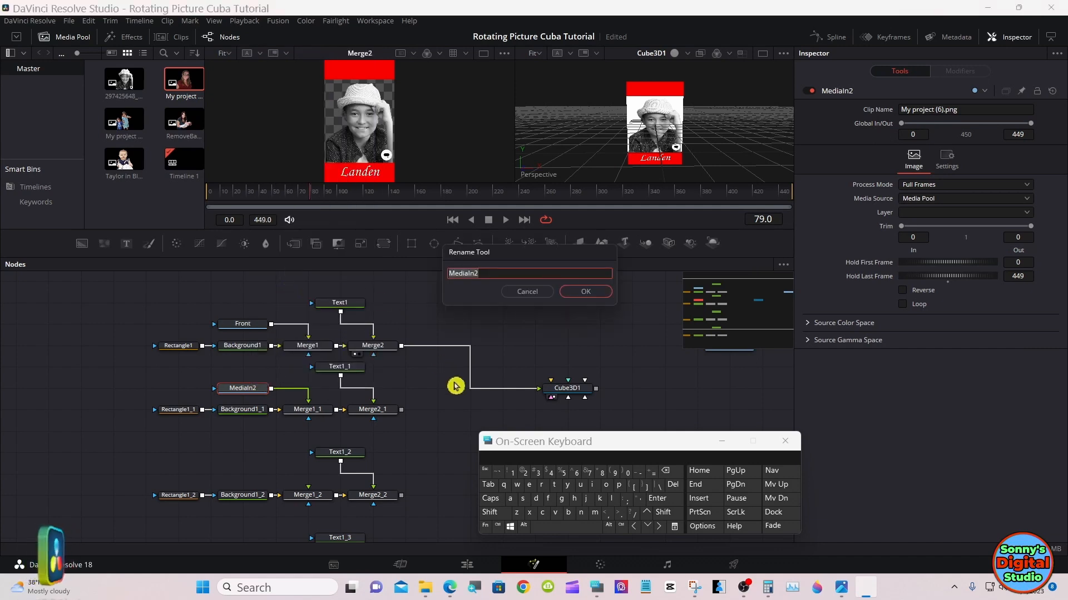
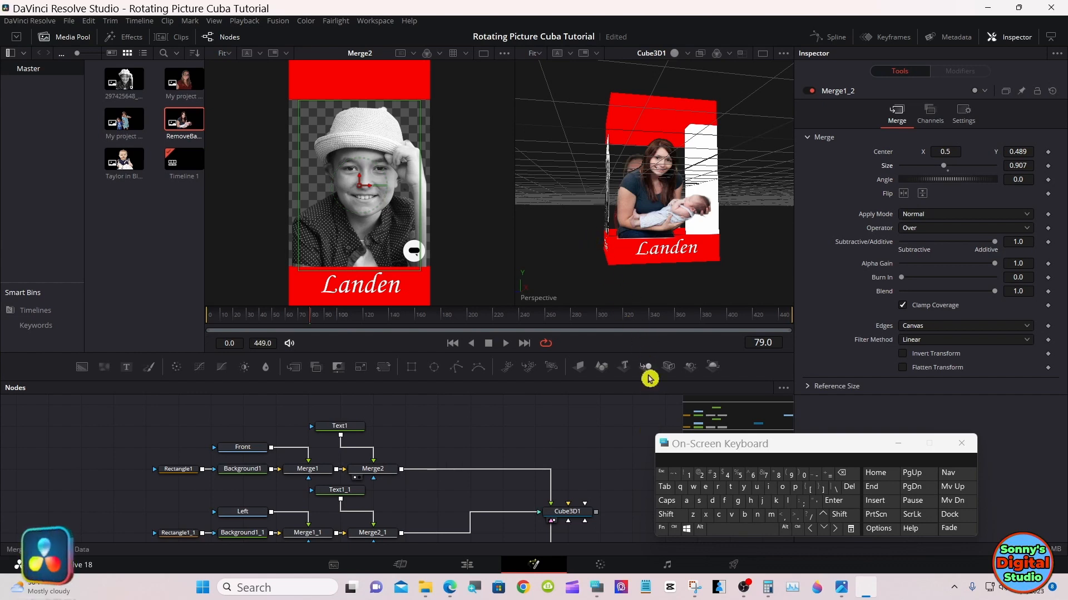
Set the vertical centre of the picture in Merge1_2 to 0.505
{"action": "left_click", "coordinate": [668, 519]}
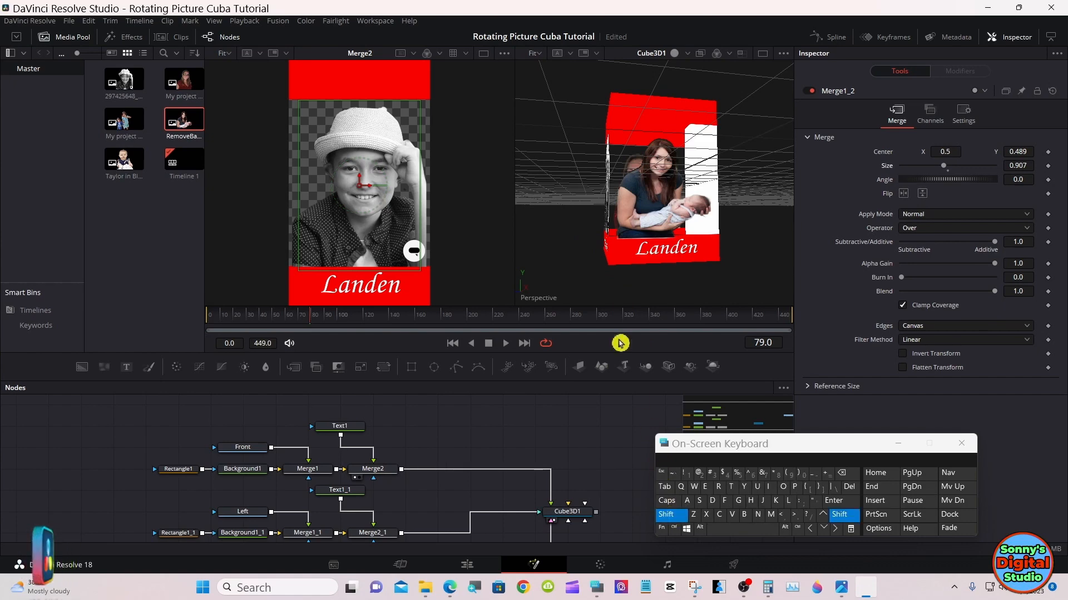
{"action": "left_click_drag", "start_coordinate": [593, 276], "coordinate": [572, 264]}
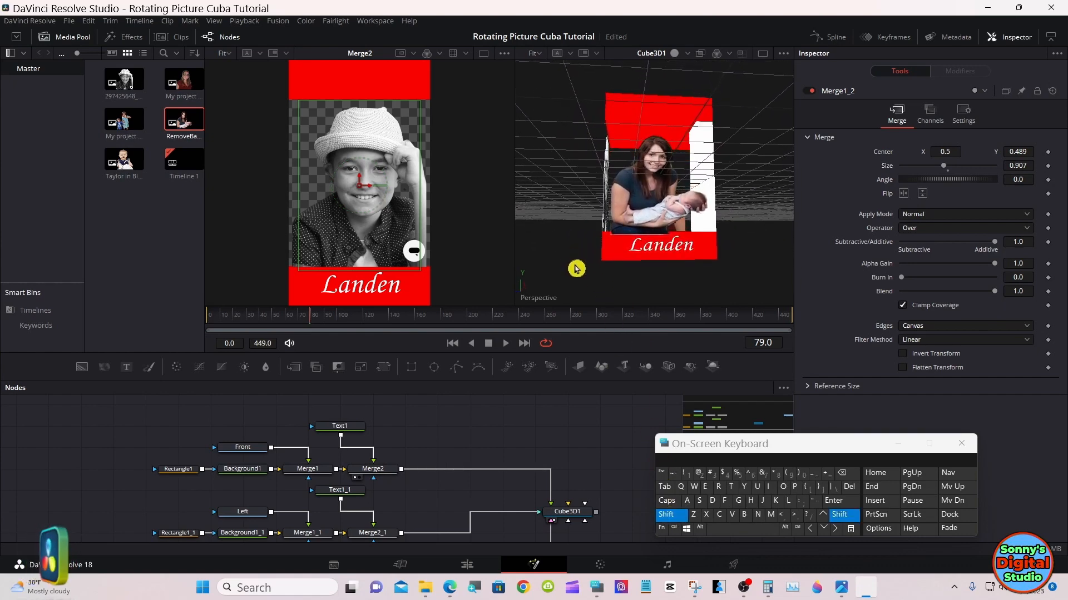
{"action": "left_click", "coordinate": [670, 519]}
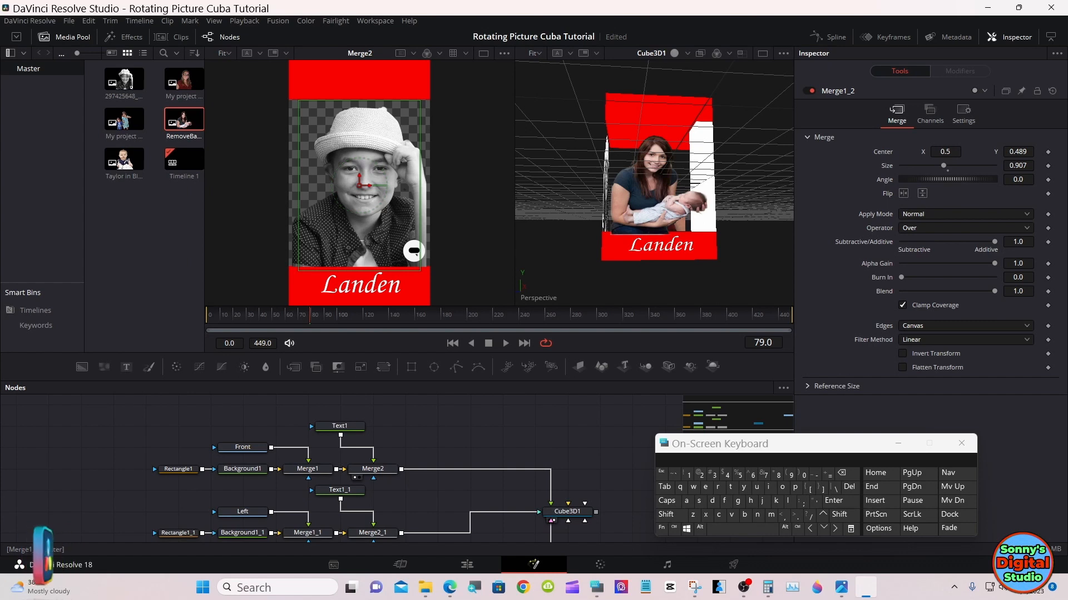
{"action": "left_click_drag", "start_coordinate": [1017, 151], "coordinate": [1026, 151]}
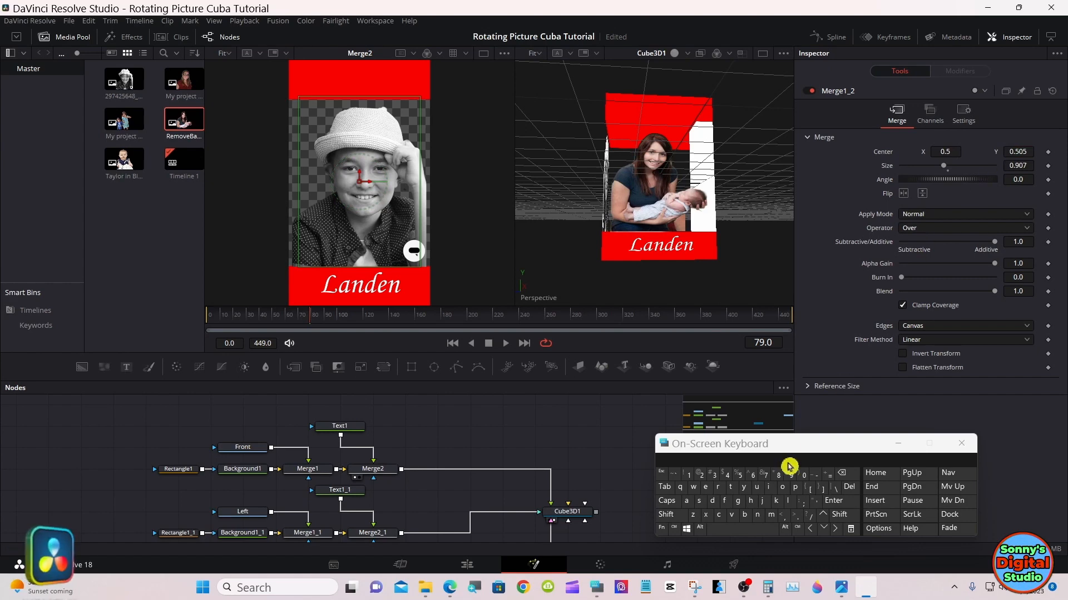
Examine each side of the cube in the 3D view, turning it round to the blank side
{"action": "left_click", "coordinate": [674, 517]}
{"action": "left_click_drag", "start_coordinate": [558, 264], "coordinate": [737, 263]}
{"action": "left_click_drag", "start_coordinate": [609, 268], "coordinate": [637, 269]}
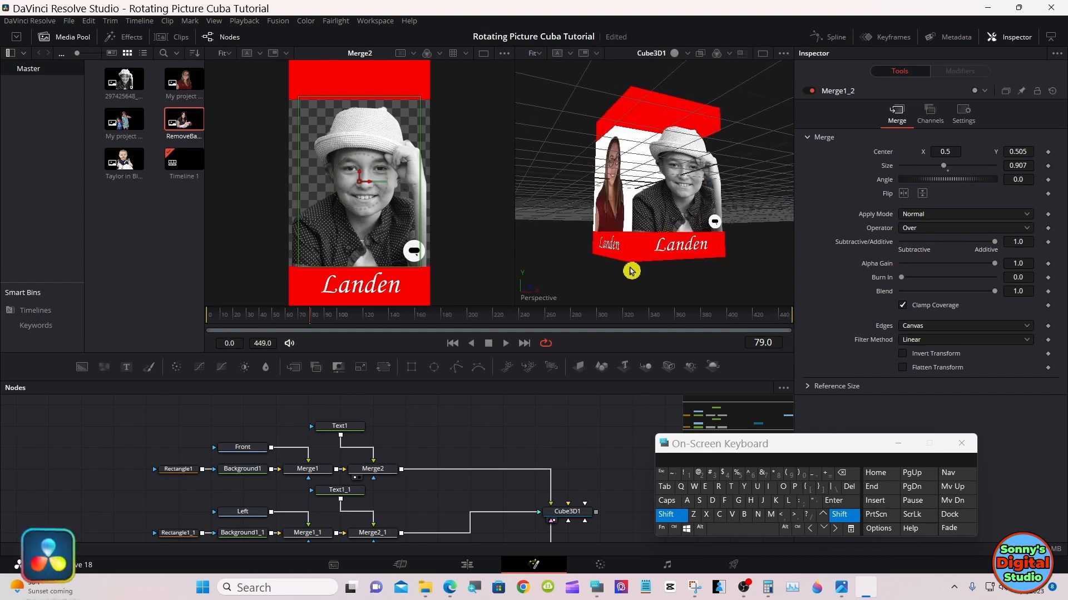
{"action": "left_click_drag", "start_coordinate": [541, 269], "coordinate": [705, 265]}
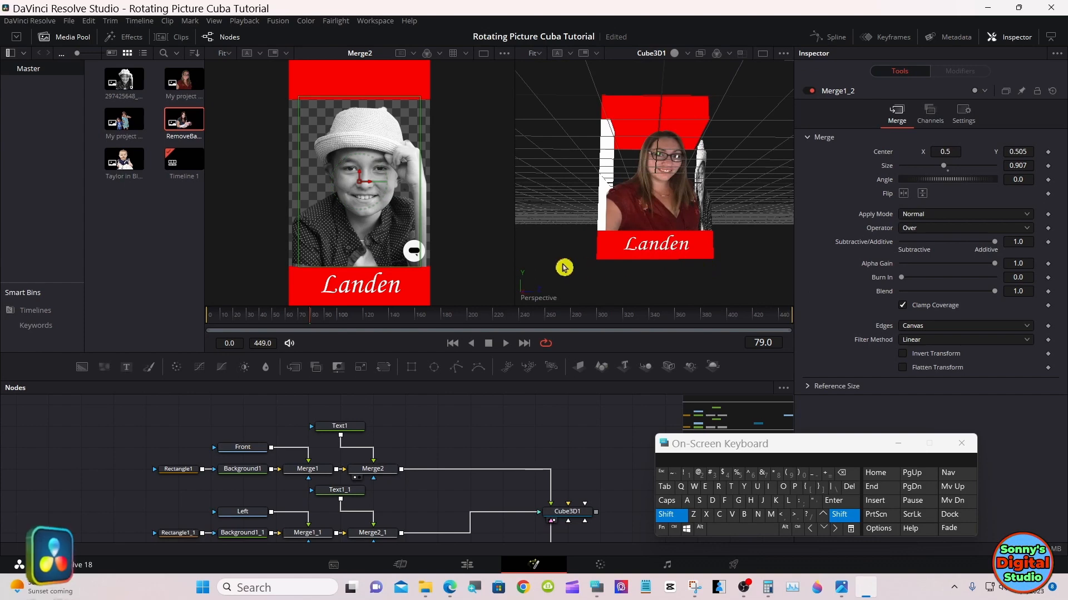
{"action": "left_click_drag", "start_coordinate": [581, 266], "coordinate": [765, 266]}
{"action": "left_click_drag", "start_coordinate": [632, 268], "coordinate": [666, 278]}
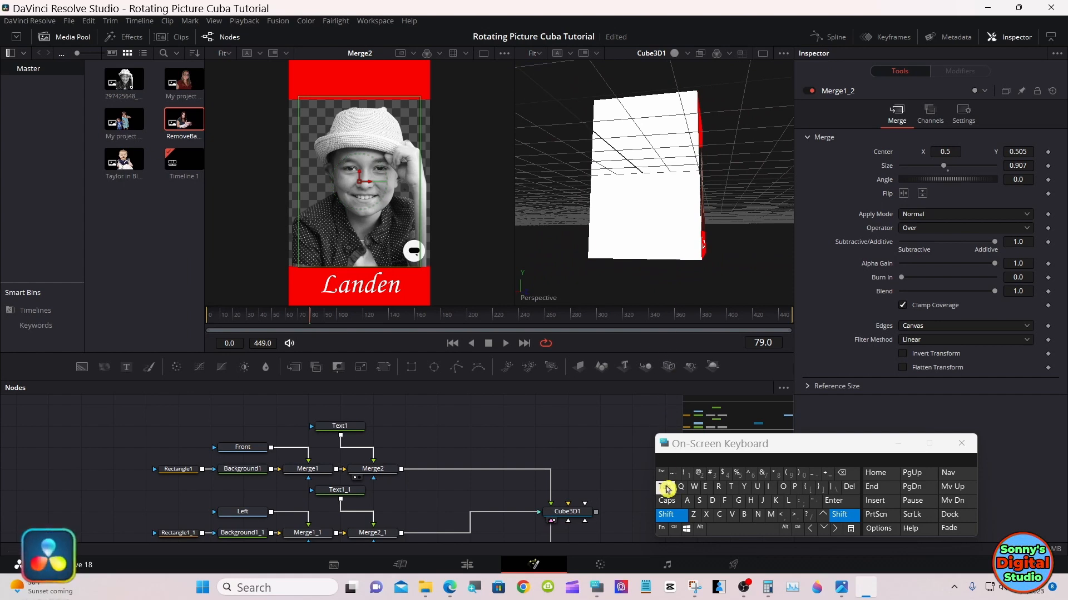
{"action": "left_click", "coordinate": [668, 515]}
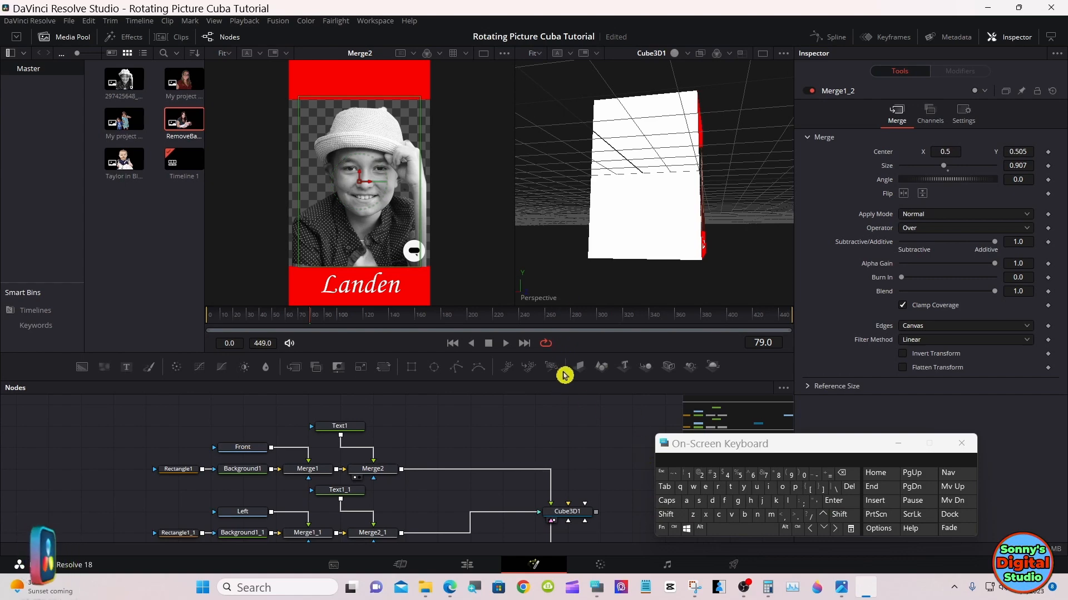
Add the picture My project (8).png directly above Background1_3 and connect it to Merge1_3 as the foreground
{"action": "left_click_drag", "start_coordinate": [563, 380], "coordinate": [562, 185]}
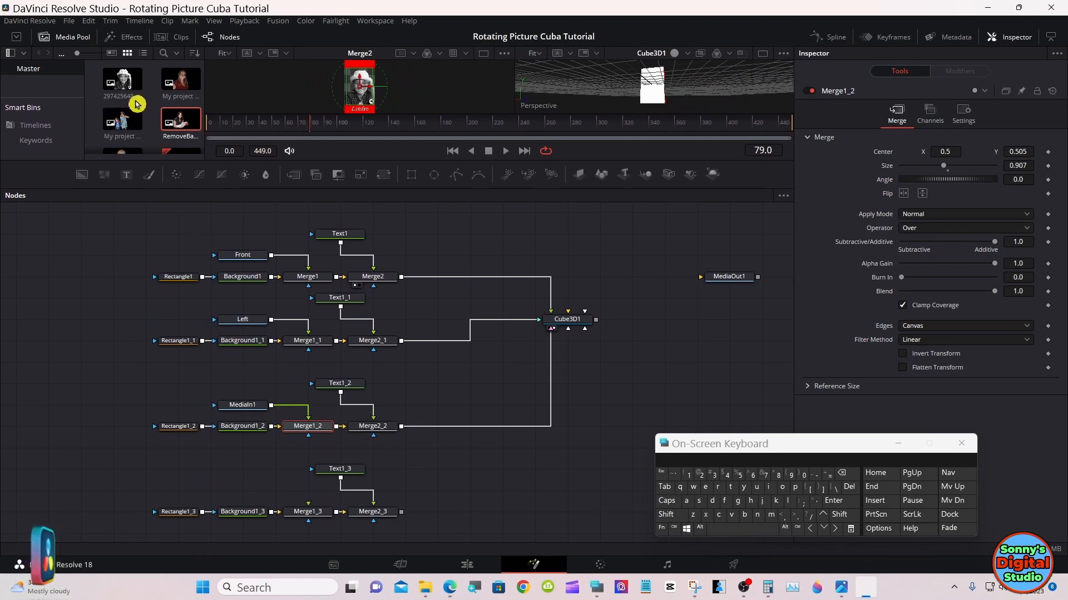
{"action": "left_click_drag", "start_coordinate": [123, 118], "coordinate": [248, 491]}
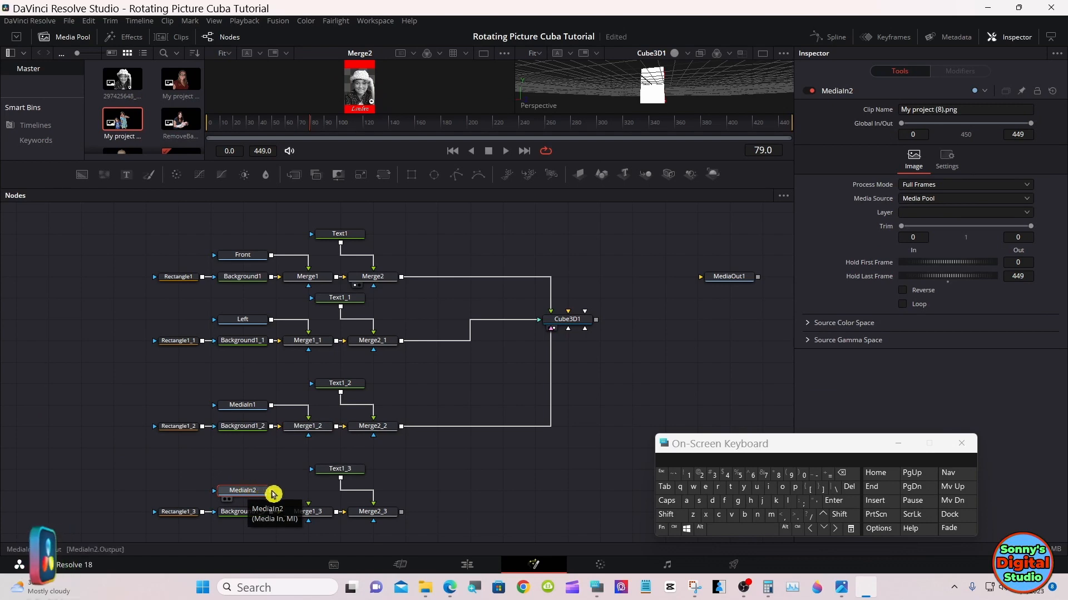
{"action": "left_click_drag", "start_coordinate": [272, 492], "coordinate": [315, 515]}
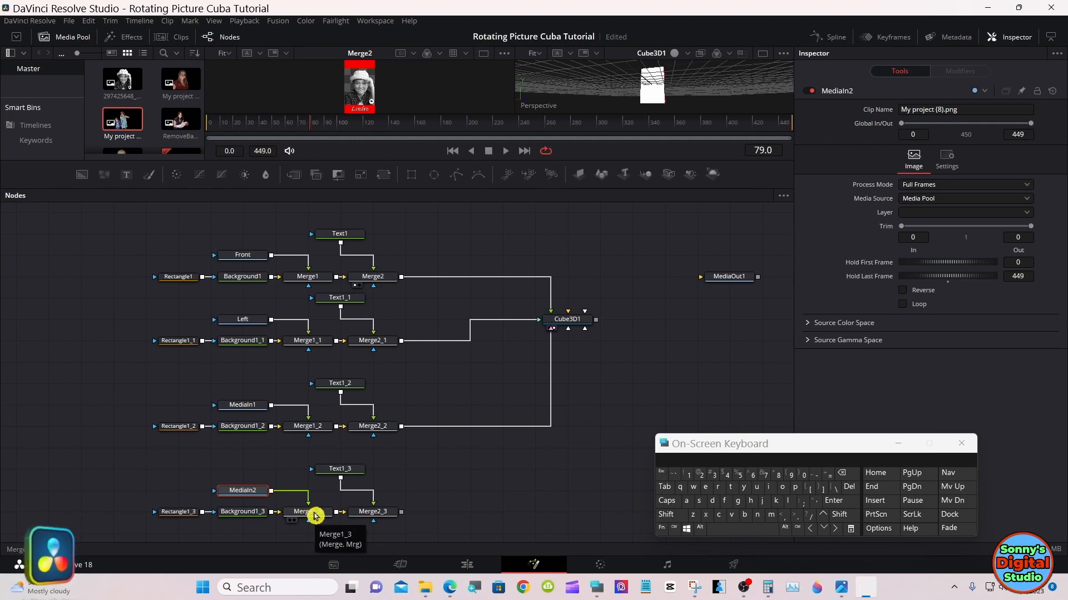
Move the Cube3D1 node slightly lower and connect Merge2_3's output to it as the material of the blank side
{"action": "left_click_drag", "start_coordinate": [561, 326], "coordinate": [575, 375]}
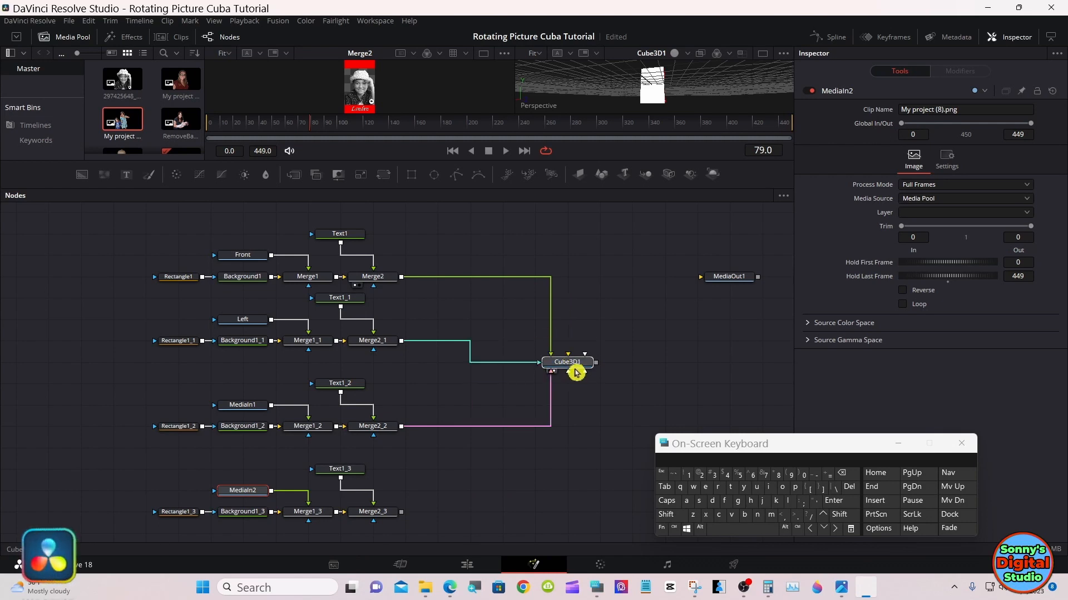
{"action": "left_click", "coordinate": [576, 373]}
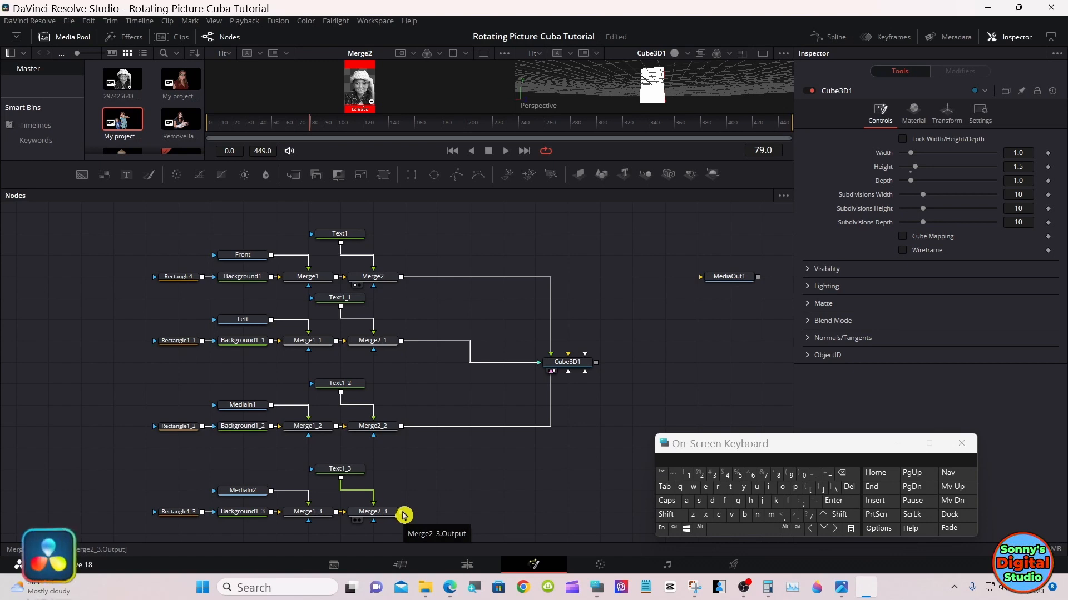
{"action": "left_click_drag", "start_coordinate": [402, 513], "coordinate": [591, 431]}
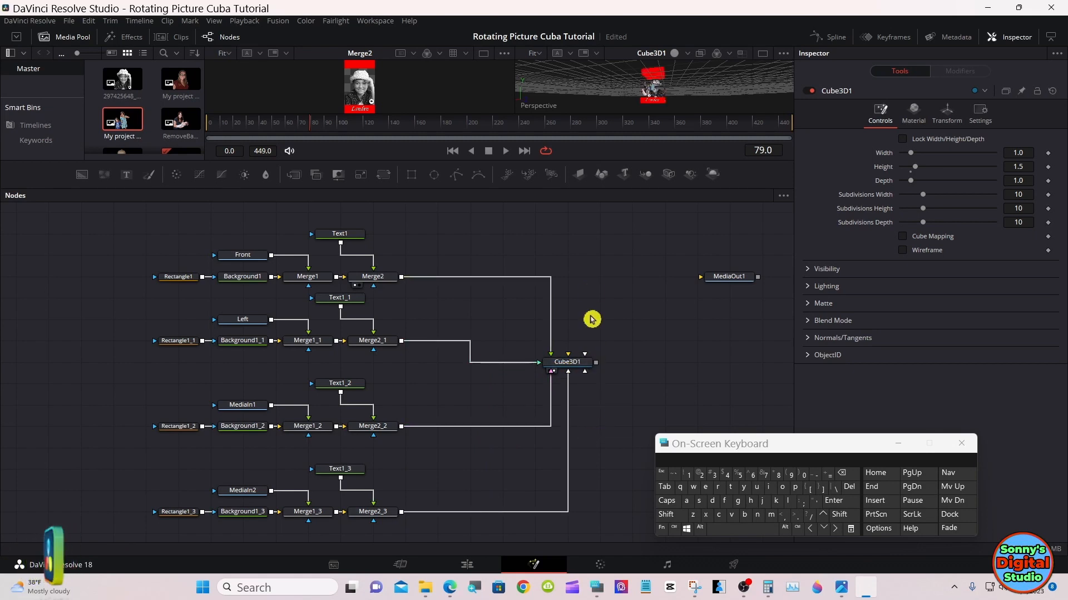
Adjust the picture in Merge1_3 to size 0.856 and horizontal centre 0.573
{"action": "left_click_drag", "start_coordinate": [590, 187], "coordinate": [533, 189]}
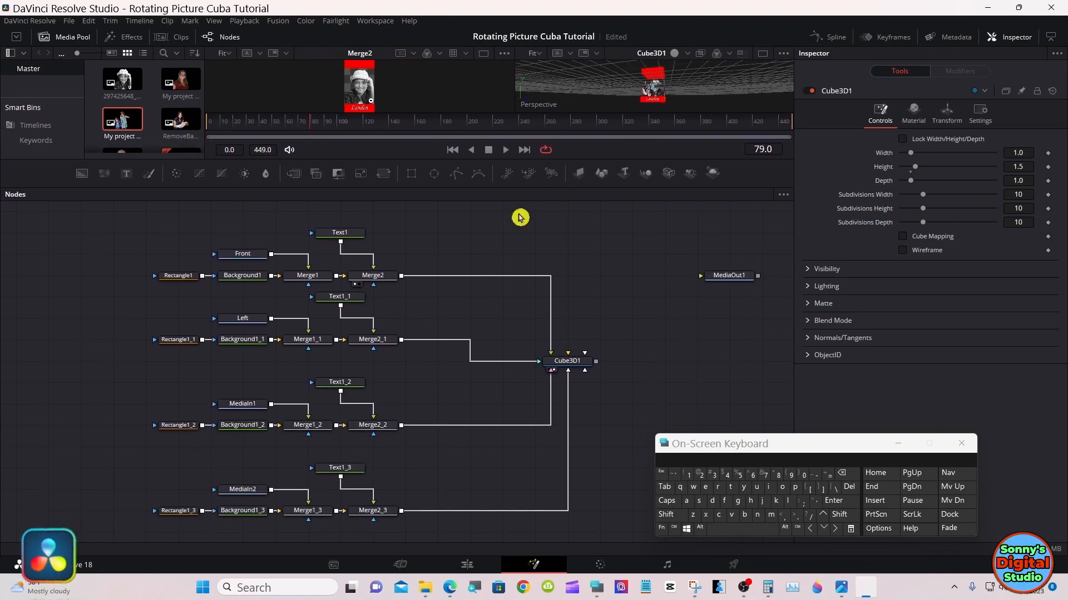
{"action": "left_click", "coordinate": [314, 512]}
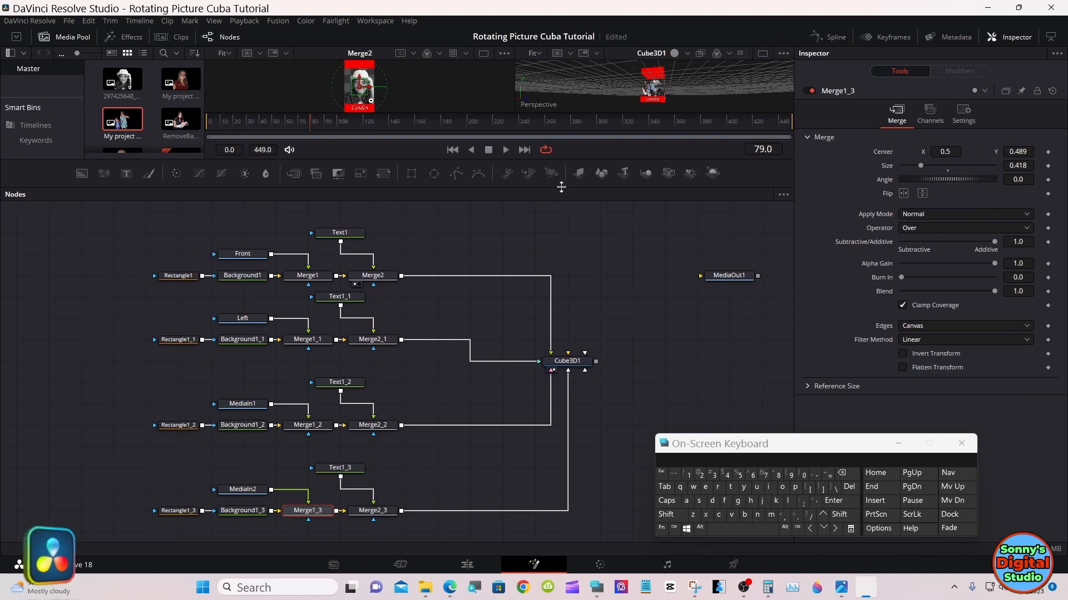
{"action": "left_click_drag", "start_coordinate": [562, 187], "coordinate": [562, 372]}
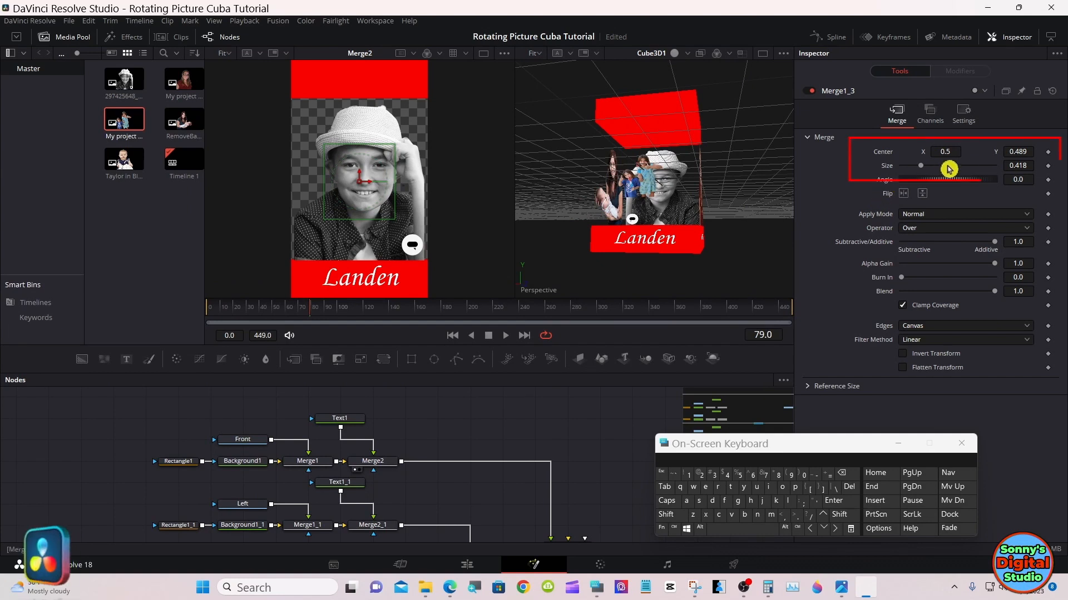
{"action": "left_click_drag", "start_coordinate": [1017, 165], "coordinate": [1053, 166]}
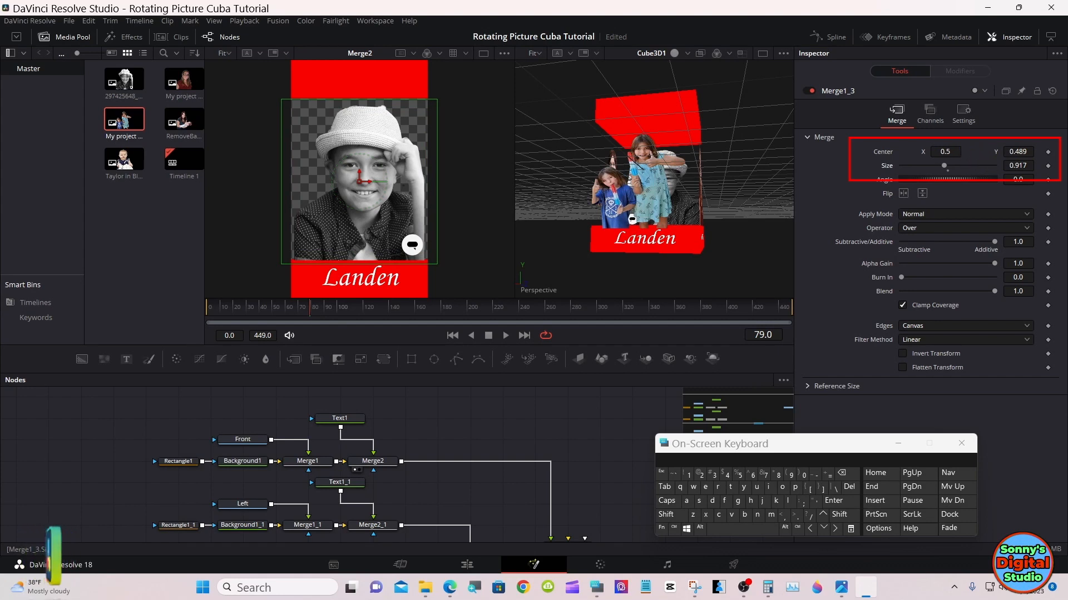
{"action": "mouse_move", "coordinate": [1017, 166]}
{"action": "left_mouse_down"}
{"action": "mouse_move", "coordinate": [987, 166]}
{"action": "mouse_move", "coordinate": [1003, 166]}
{"action": "left_mouse_up"}
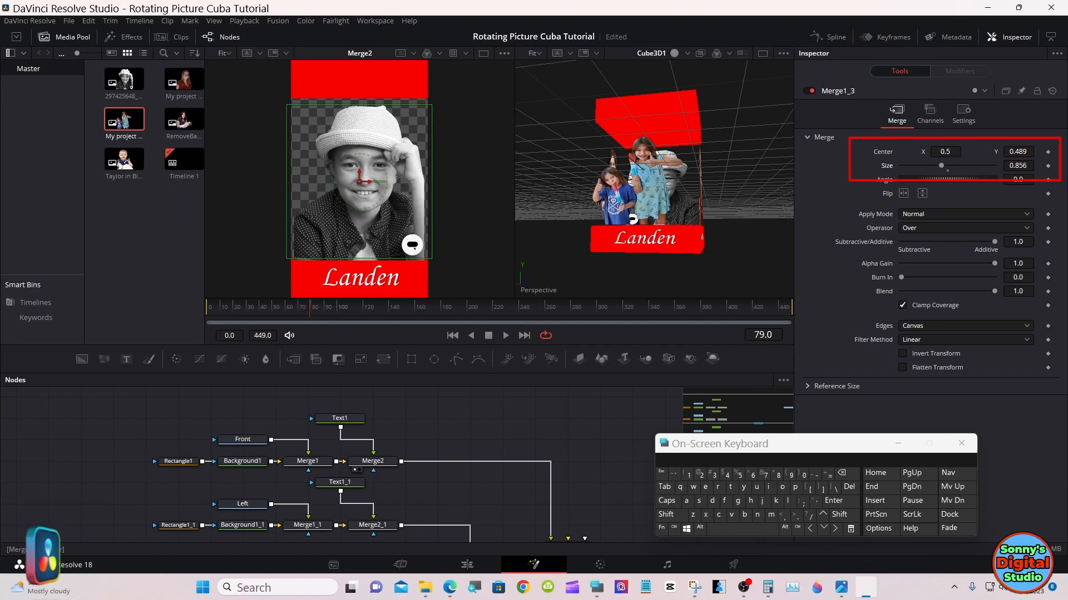
{"action": "left_click_drag", "start_coordinate": [945, 152], "coordinate": [986, 151]}
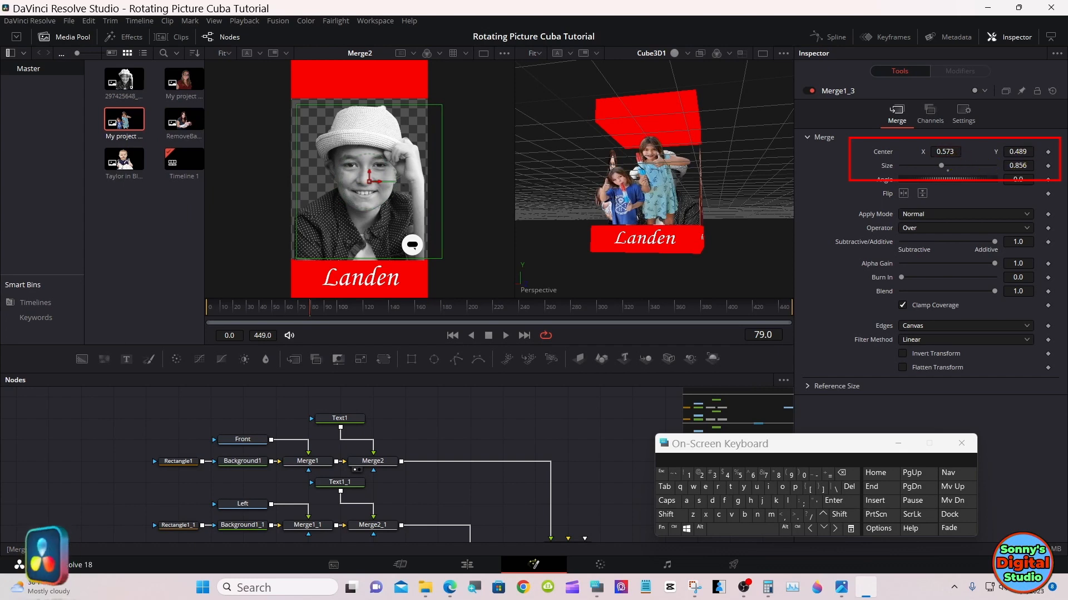
Set the vertical centre of the picture in Merge1_3 to 0.484 and turn the cube to check its other sides
{"action": "left_click_drag", "start_coordinate": [1018, 151], "coordinate": [1016, 151]}
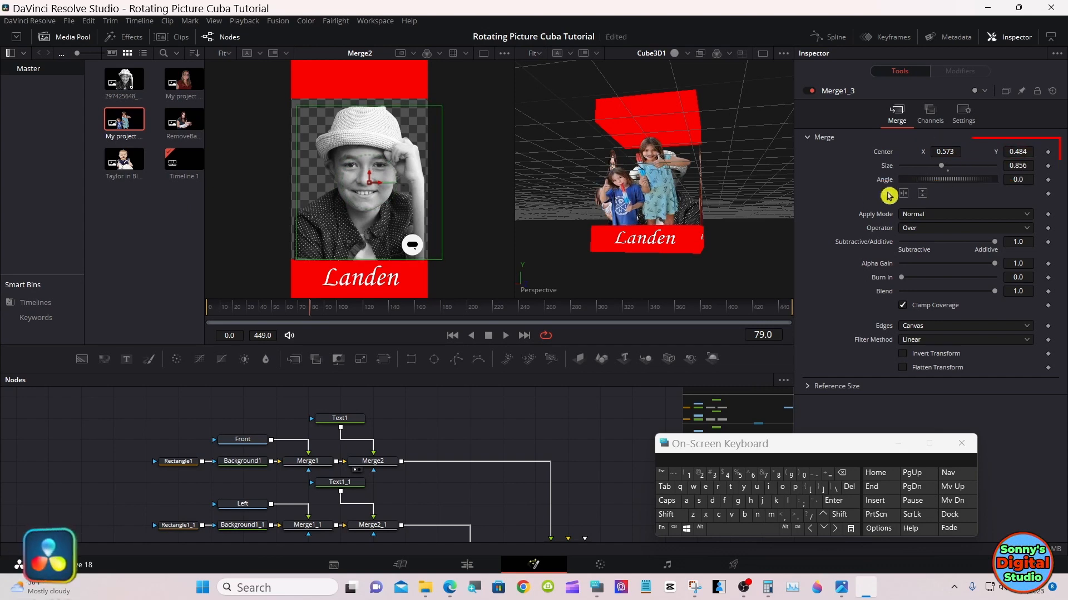
{"action": "left_click", "coordinate": [670, 514]}
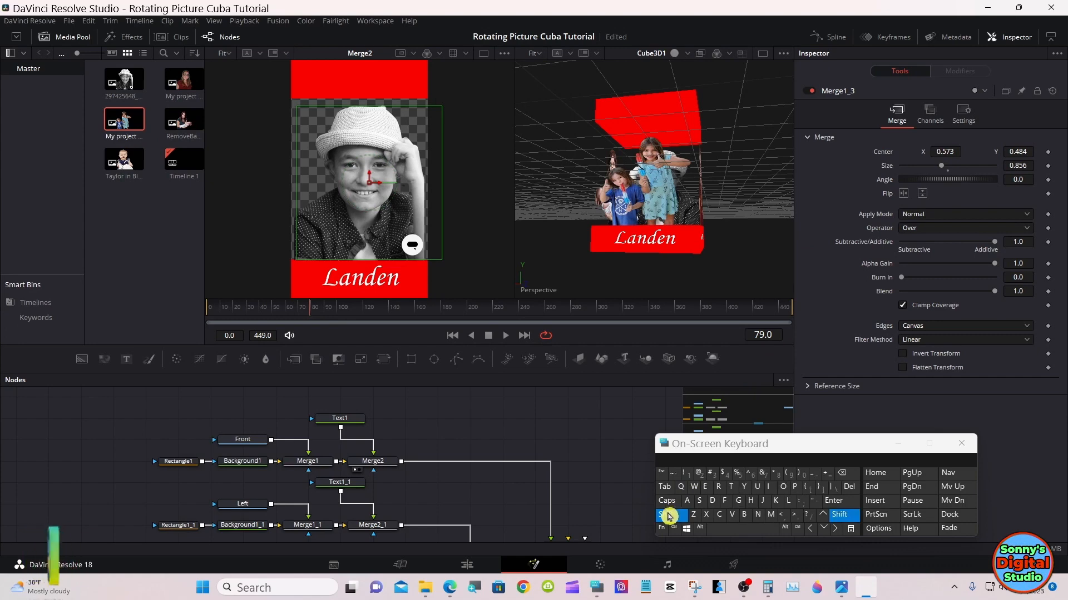
{"action": "mouse_move", "coordinate": [582, 267]}
{"action": "left_mouse_down"}
{"action": "mouse_move", "coordinate": [711, 274]}
{"action": "mouse_move", "coordinate": [588, 274]}
{"action": "left_mouse_up"}
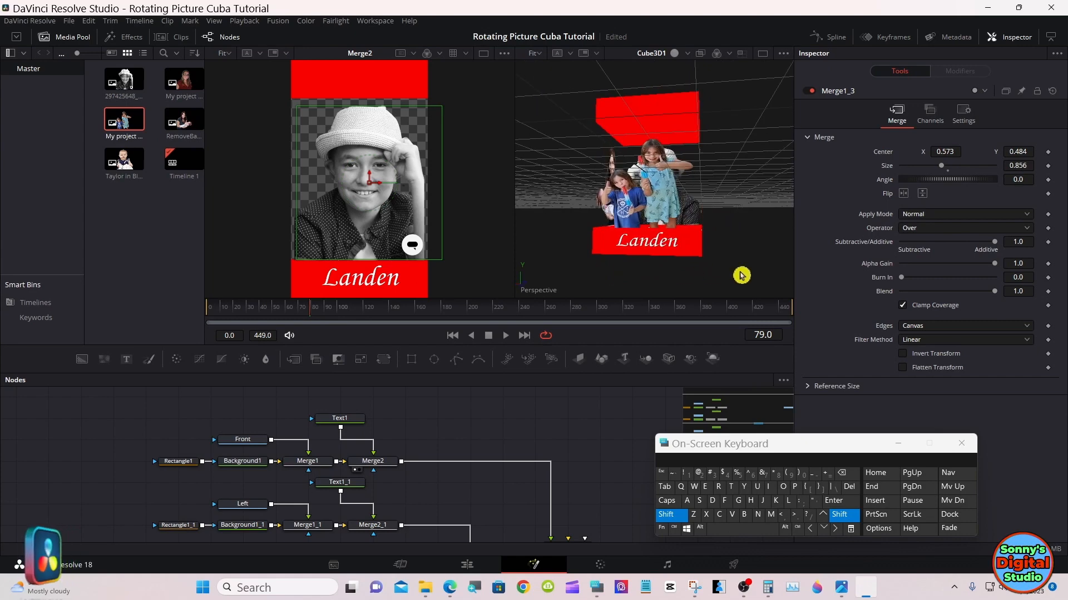
{"action": "left_click_drag", "start_coordinate": [743, 274], "coordinate": [576, 275]}
{"action": "left_click_drag", "start_coordinate": [748, 267], "coordinate": [629, 267]}
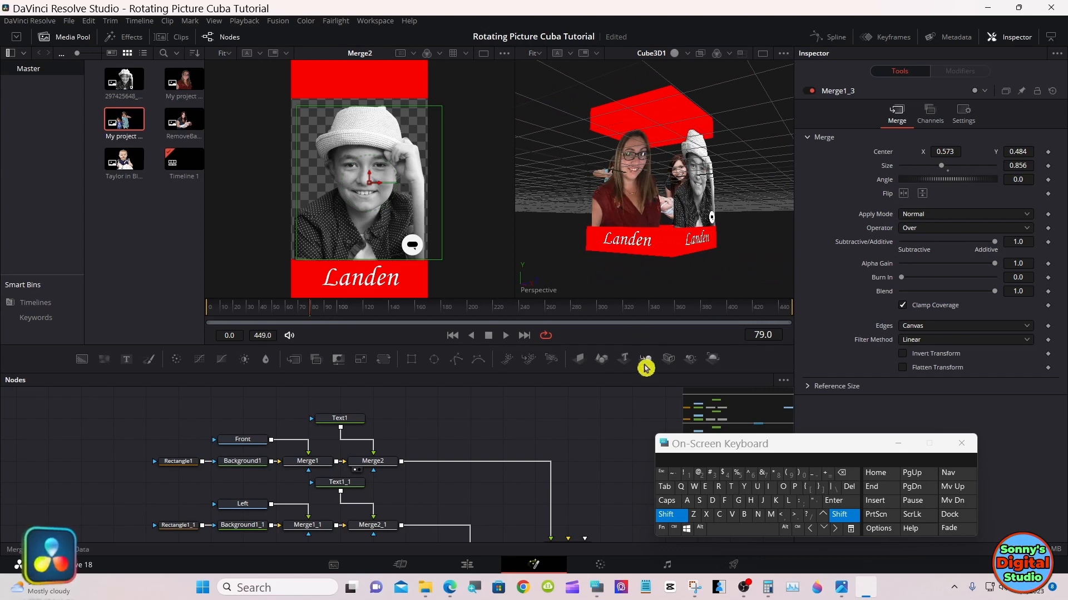
{"action": "left_click", "coordinate": [667, 516]}
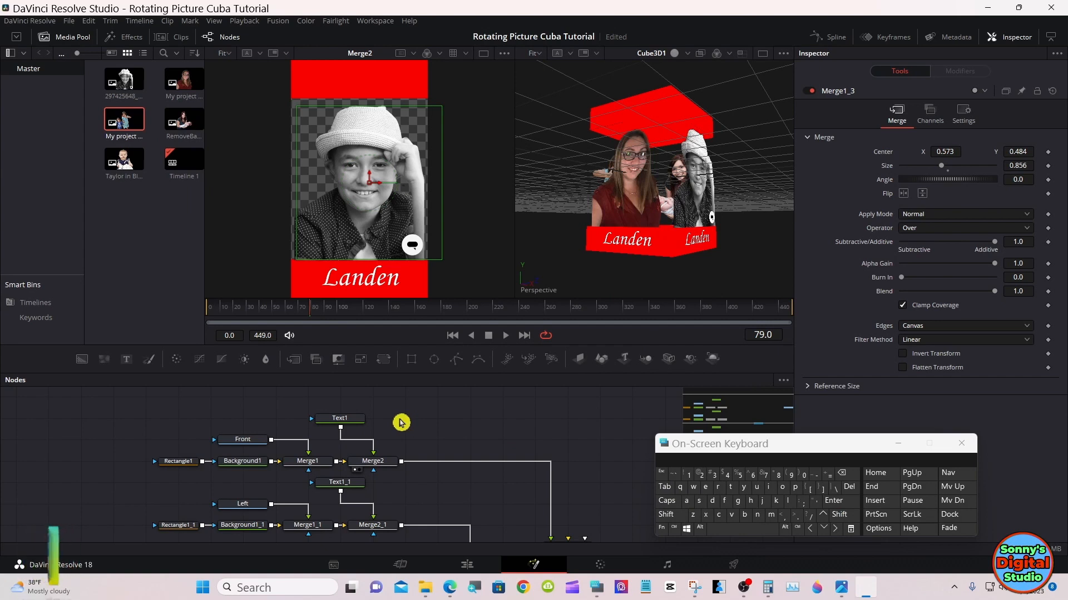
Replace the caption in Text1_1 with the first name of the woman pictured on the cube's left side
{"action": "left_click", "coordinate": [340, 418]}
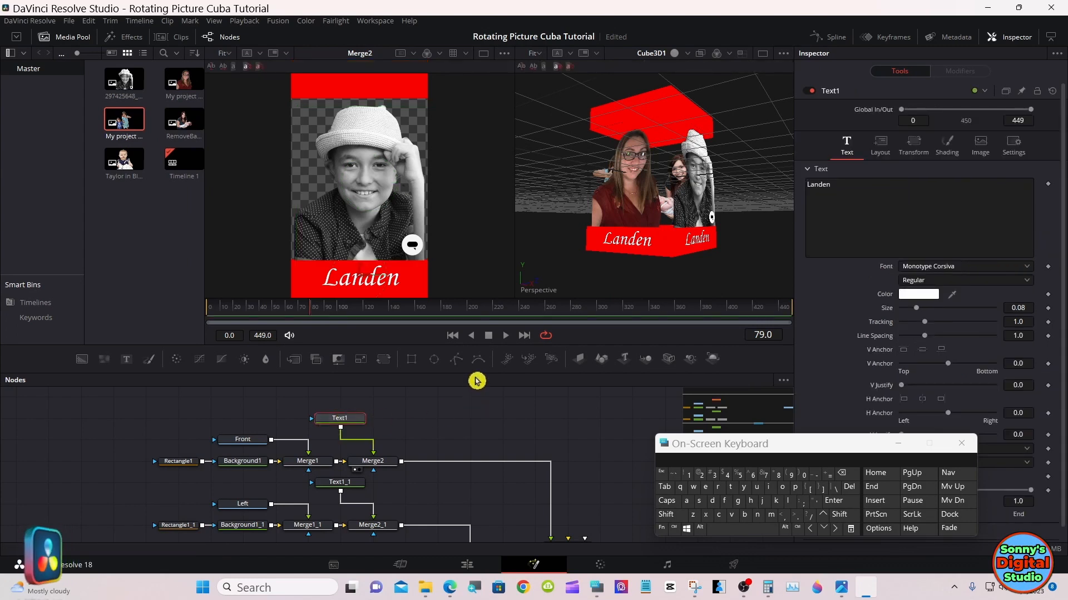
{"action": "left_click_drag", "start_coordinate": [475, 372], "coordinate": [454, 259]}
{"action": "left_click", "coordinate": [351, 366]}
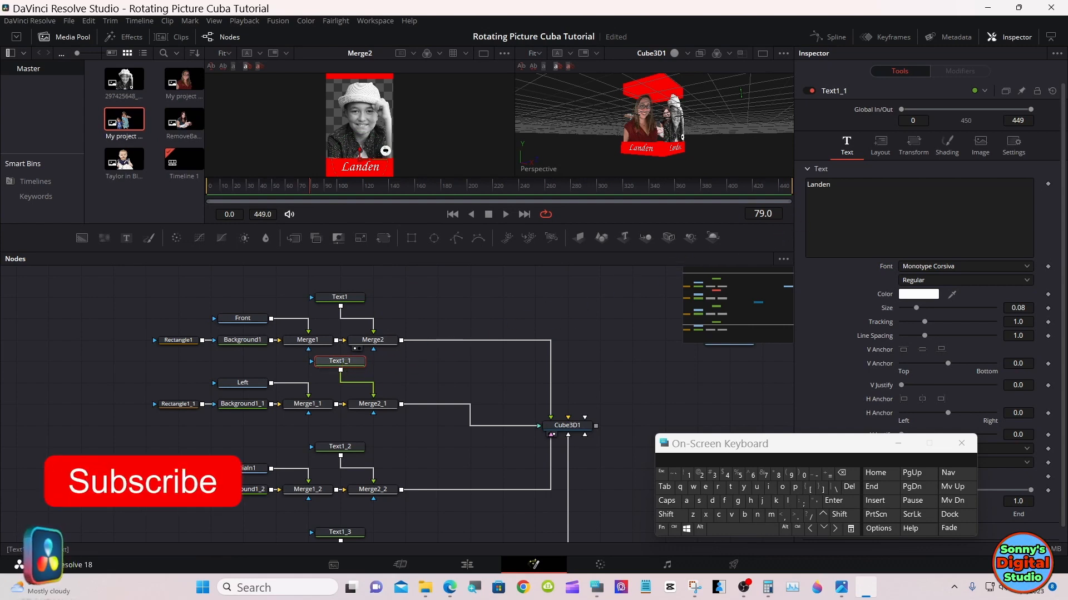
{"action": "left_click", "coordinate": [831, 186]}
{"action": "left_click", "coordinate": [844, 477]}
{"action": "left_click", "coordinate": [845, 477]}
{"action": "left_click", "coordinate": [844, 478]}
{"action": "left_click", "coordinate": [844, 478]}
{"action": "left_click", "coordinate": [845, 478]}
{"action": "left_click", "coordinate": [845, 477]}
{"action": "left_click", "coordinate": [683, 513]}
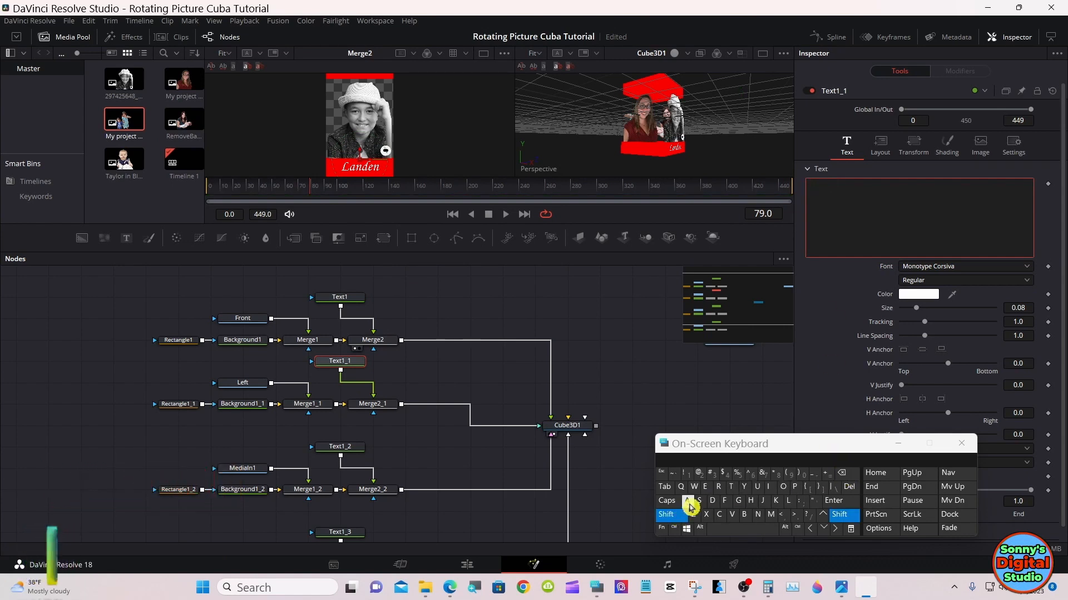
{"action": "left_click", "coordinate": [699, 500]}
{"action": "left_click", "coordinate": [730, 487]}
{"action": "left_click", "coordinate": [706, 489]}
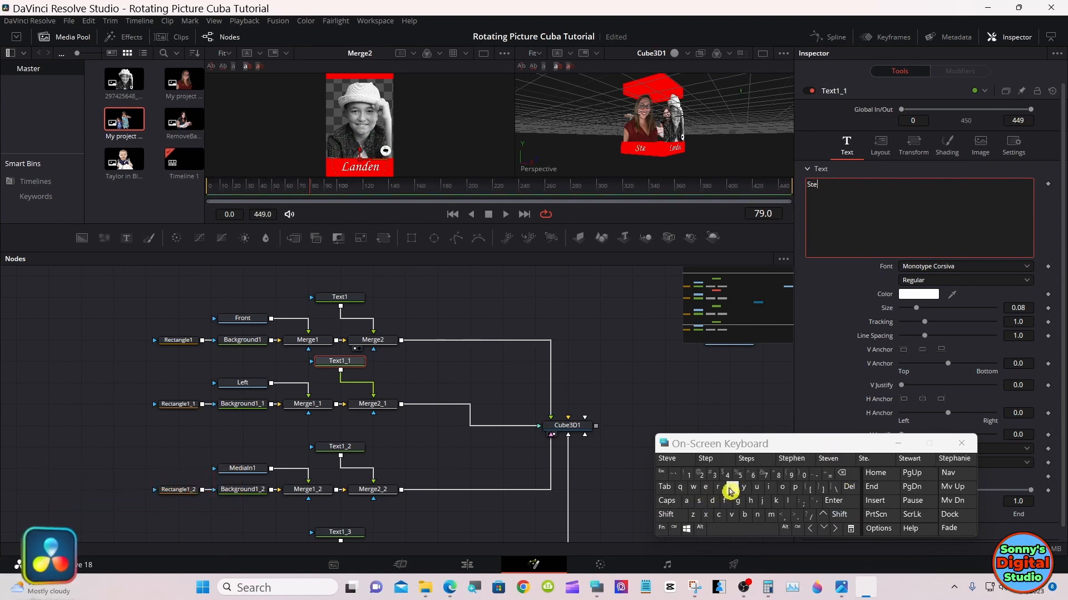
{"action": "left_click", "coordinate": [794, 488]}
{"action": "left_click", "coordinate": [753, 458]}
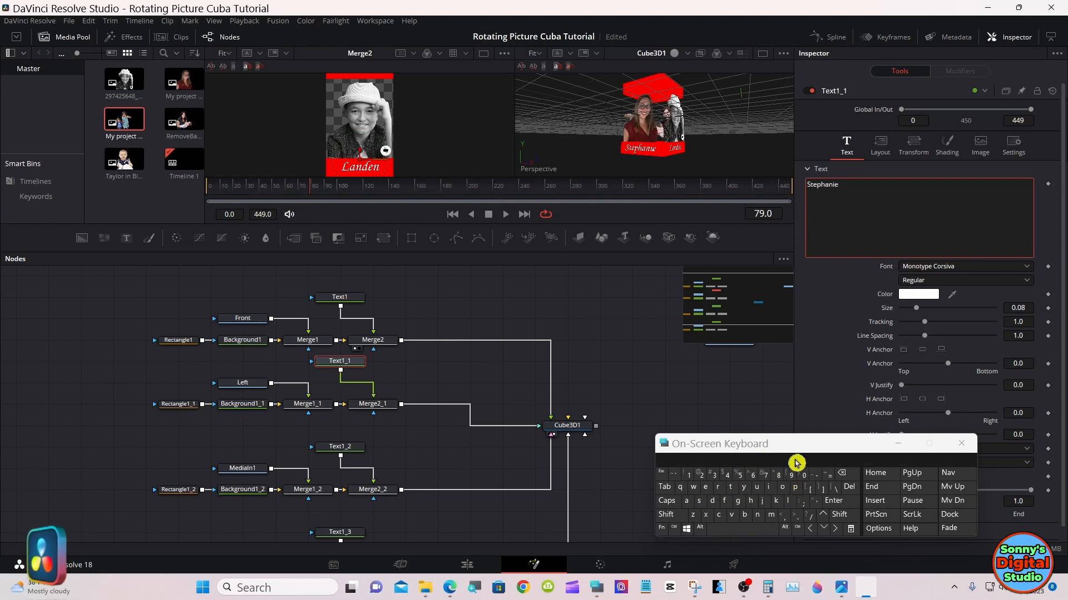
Rename the MediaIn1 picture node feeding Merge1_2 as Right
{"action": "left_click", "coordinate": [350, 447]}
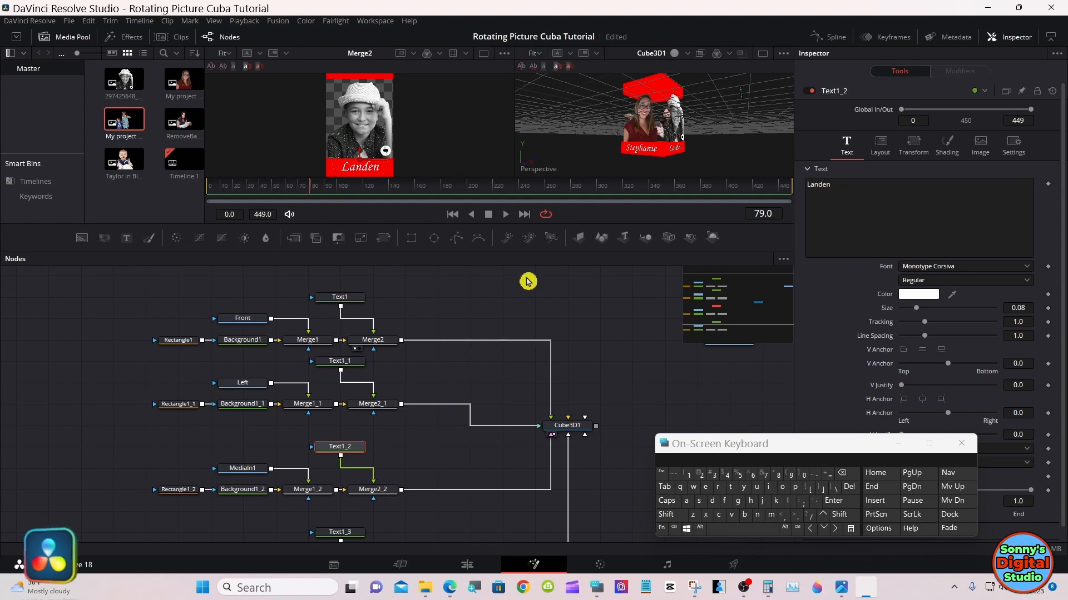
{"action": "left_click_drag", "start_coordinate": [671, 326], "coordinate": [715, 324]}
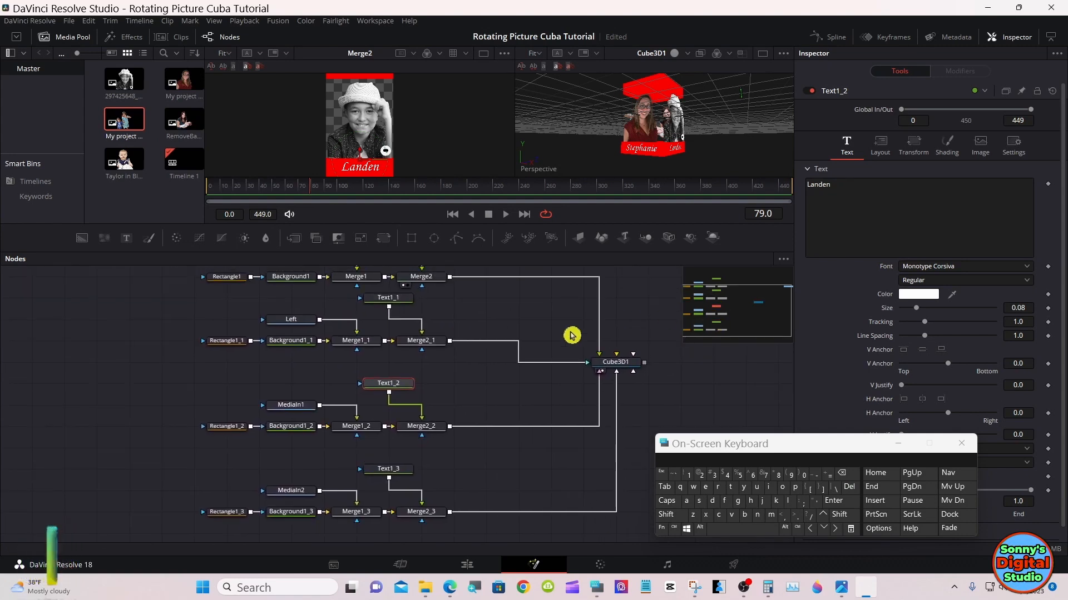
{"action": "right_click", "coordinate": [300, 408]}
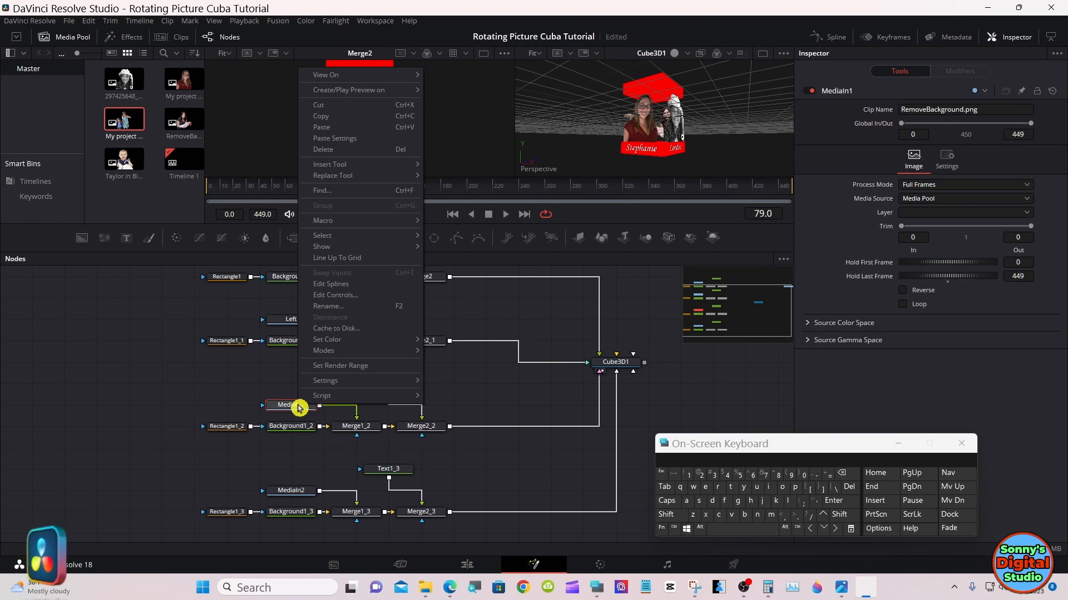
{"action": "left_click", "coordinate": [348, 307]}
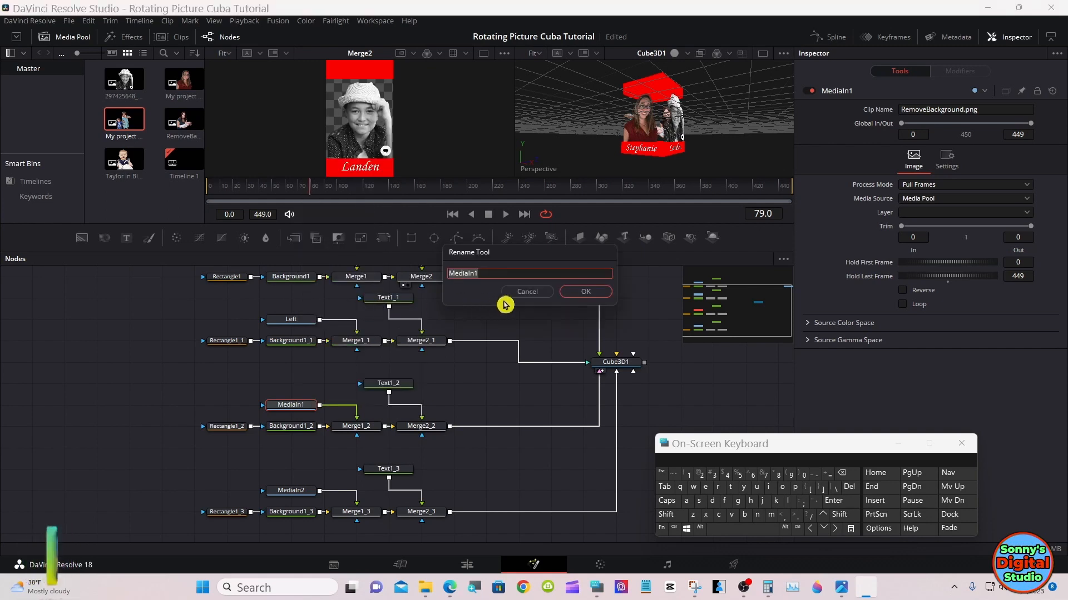
{"action": "left_click", "coordinate": [666, 514]}
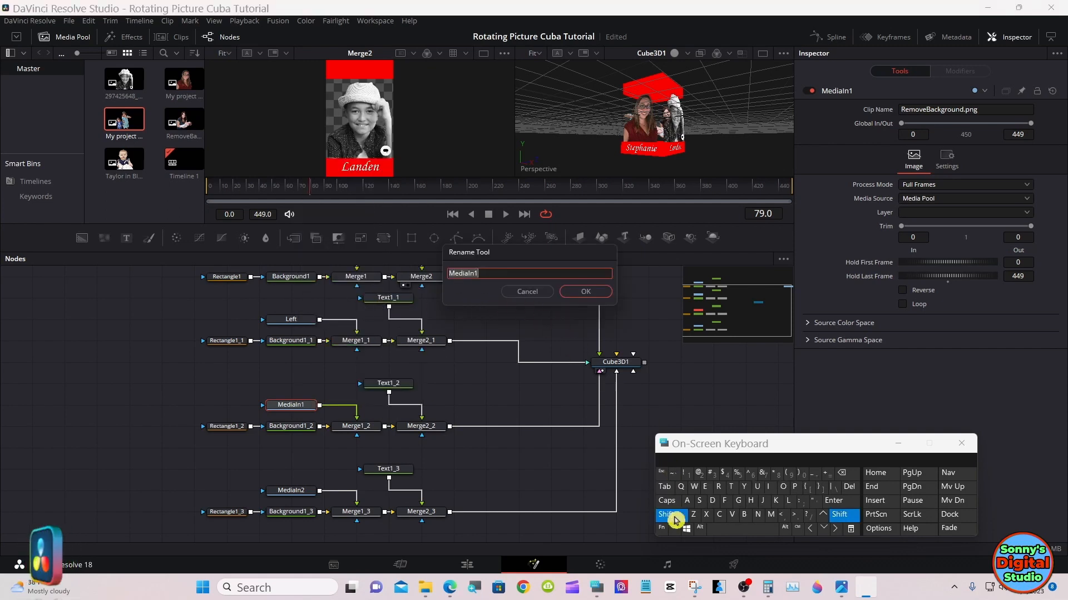
{"action": "left_click", "coordinate": [719, 488]}
{"action": "left_click", "coordinate": [768, 486]}
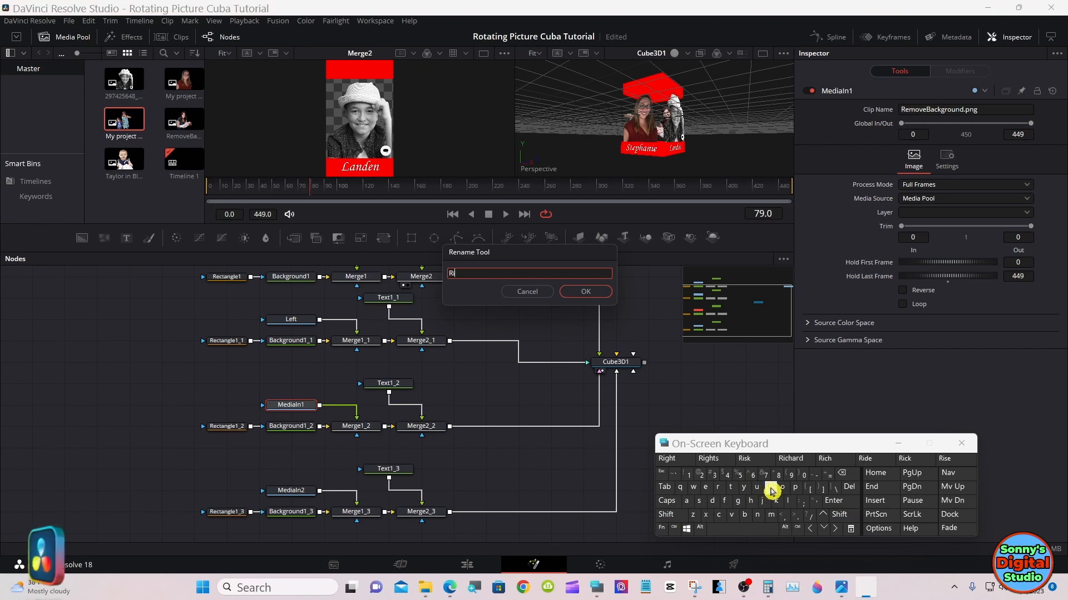
{"action": "left_click", "coordinate": [748, 500]}
{"action": "left_click", "coordinate": [680, 461]}
{"action": "left_click", "coordinate": [588, 292]}
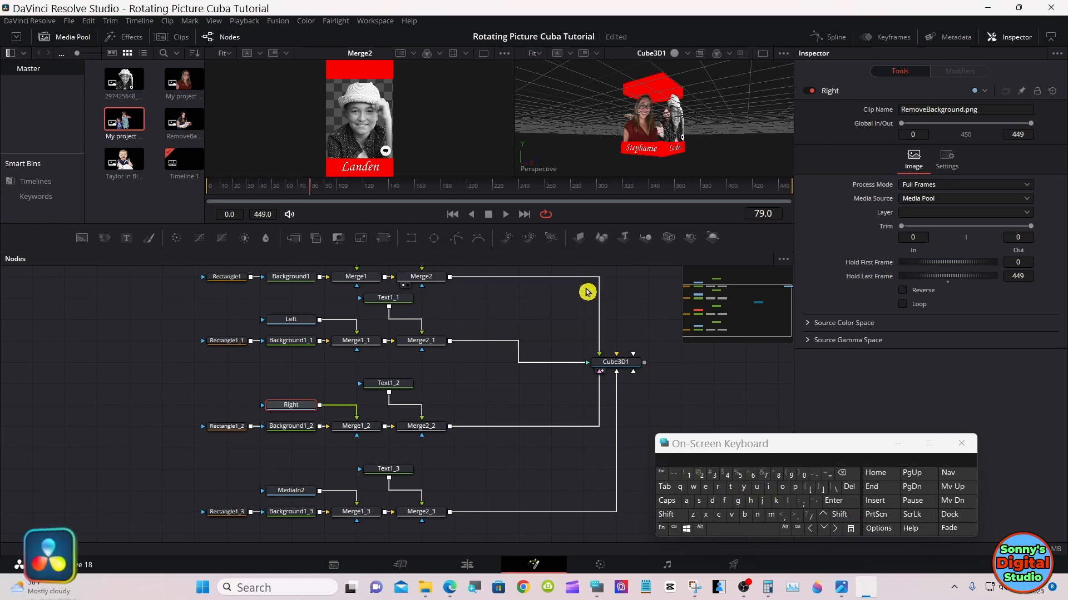
Rename the MediaIn2 picture node feeding Merge1_3 as Back
{"action": "left_click", "coordinate": [277, 495]}
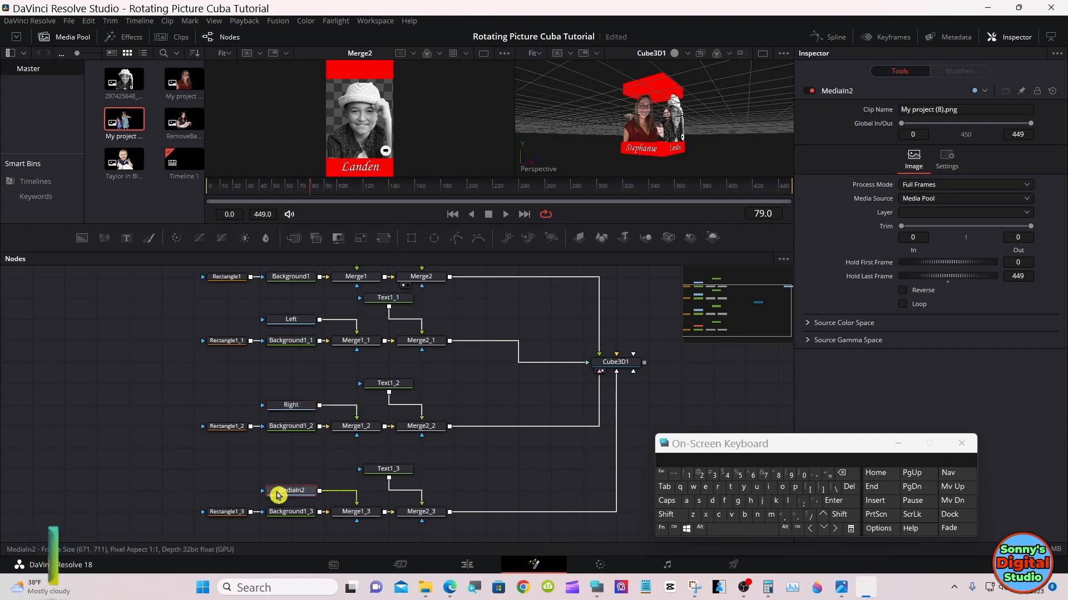
{"action": "right_click", "coordinate": [278, 495]}
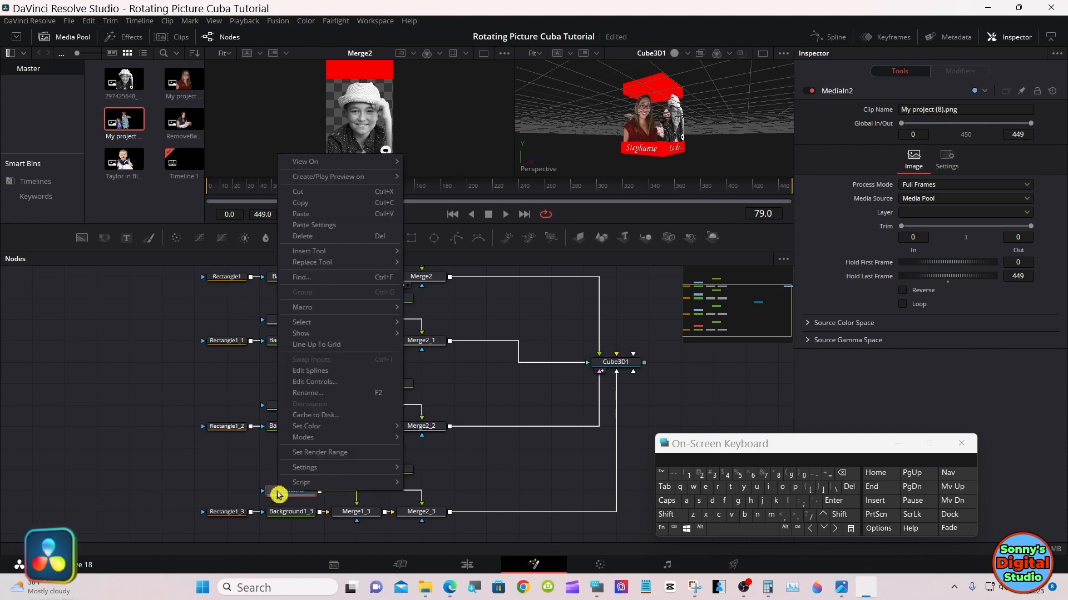
{"action": "left_click", "coordinate": [311, 392]}
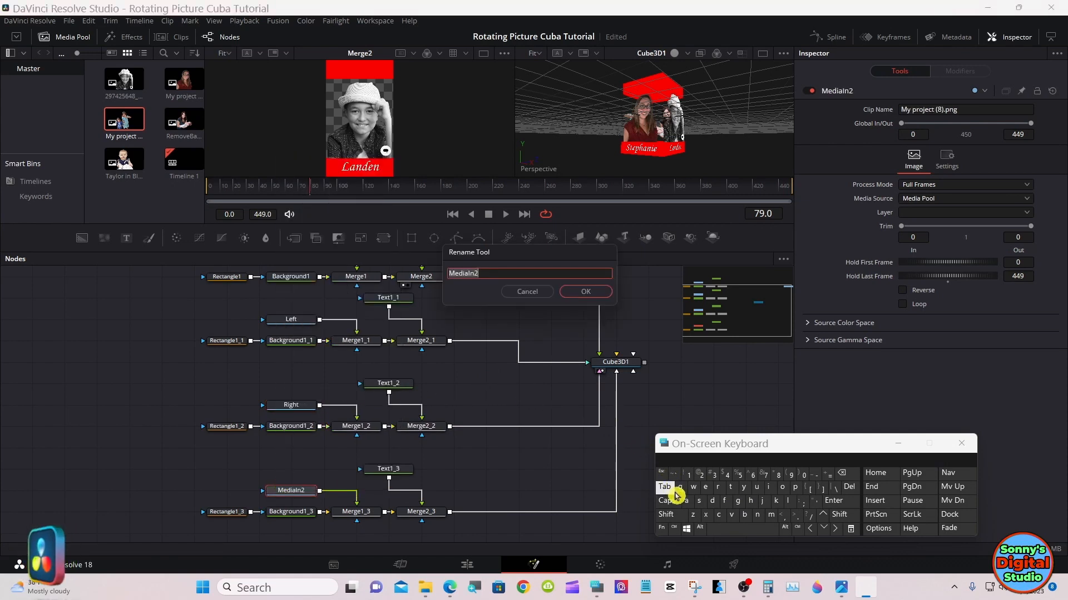
{"action": "left_click", "coordinate": [672, 514]}
{"action": "left_click", "coordinate": [734, 516]}
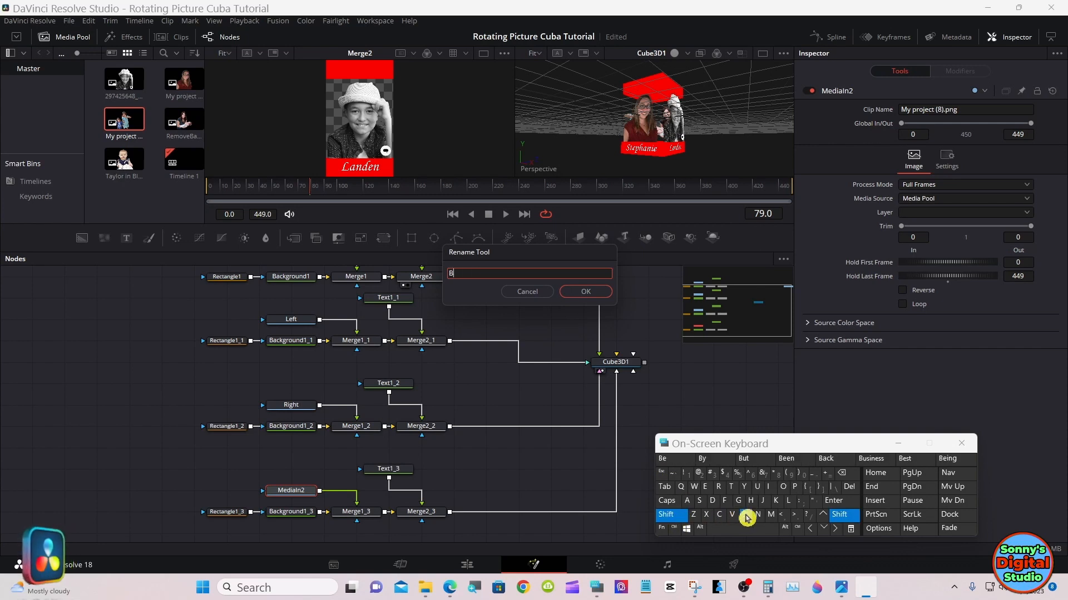
{"action": "left_click", "coordinate": [688, 501]}
{"action": "left_click", "coordinate": [718, 515]}
{"action": "left_click", "coordinate": [776, 502]}
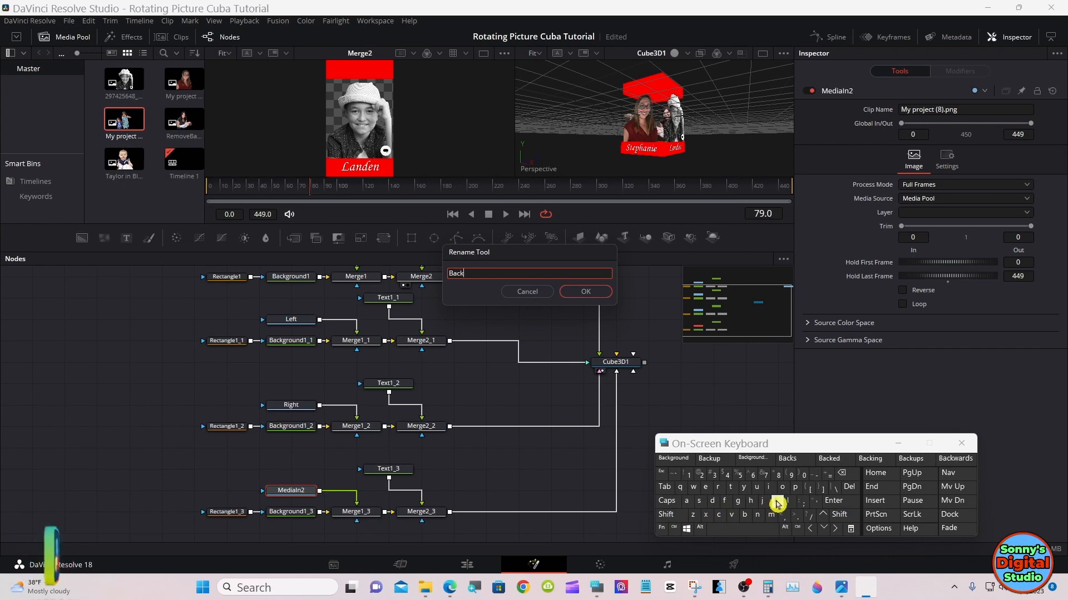
{"action": "left_click", "coordinate": [606, 292]}
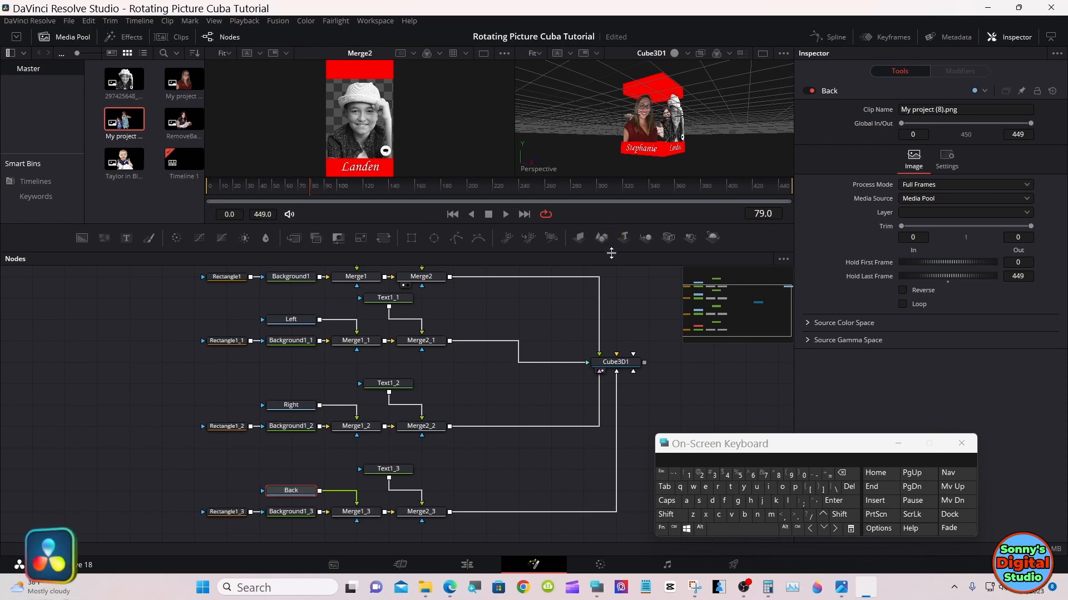
Turn the cube to its back side and select the whole caption text of Text1_3
{"action": "left_click_drag", "start_coordinate": [611, 252], "coordinate": [611, 291]}
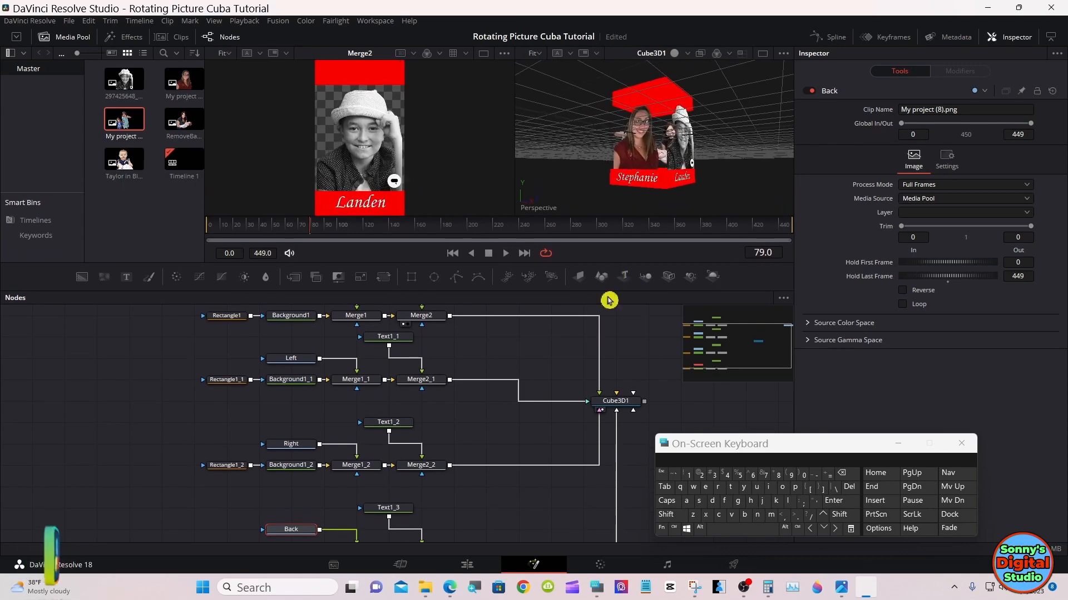
{"action": "left_click", "coordinate": [391, 510]}
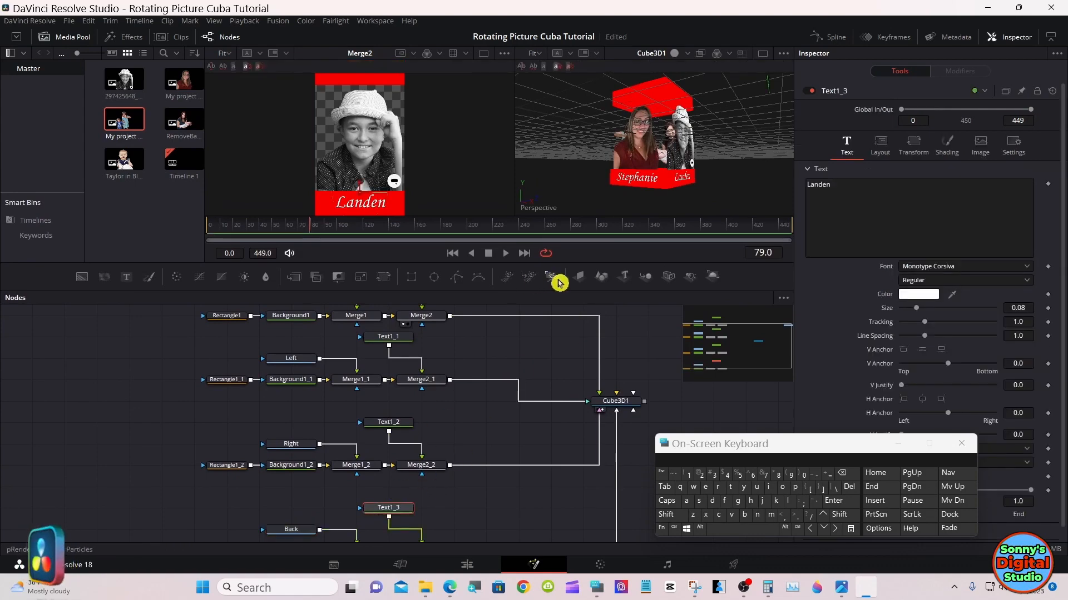
{"action": "left_click_drag", "start_coordinate": [563, 292], "coordinate": [564, 327]}
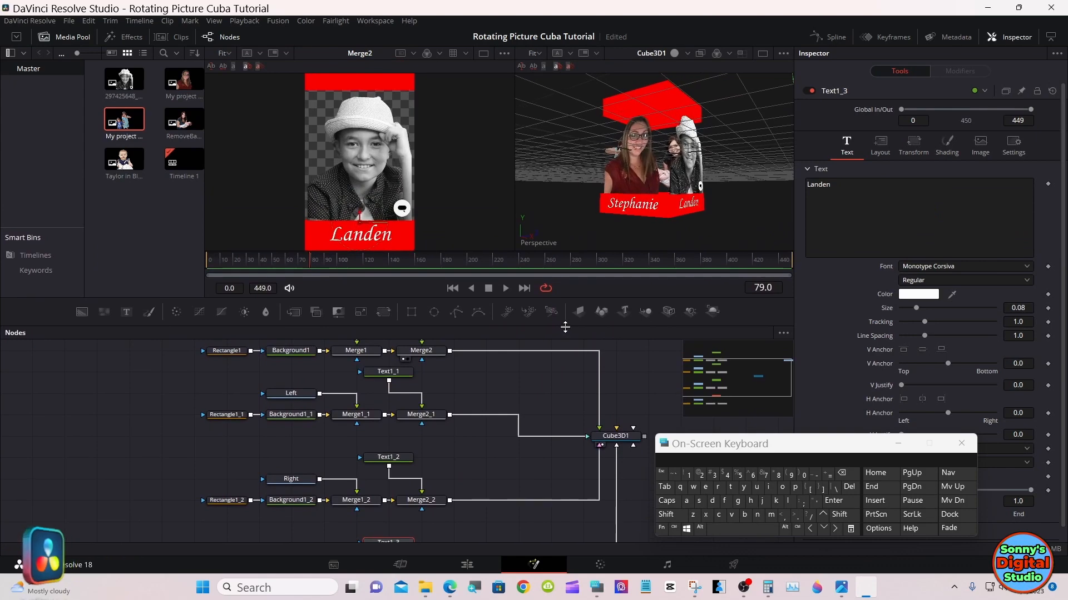
{"action": "left_click", "coordinate": [668, 515]}
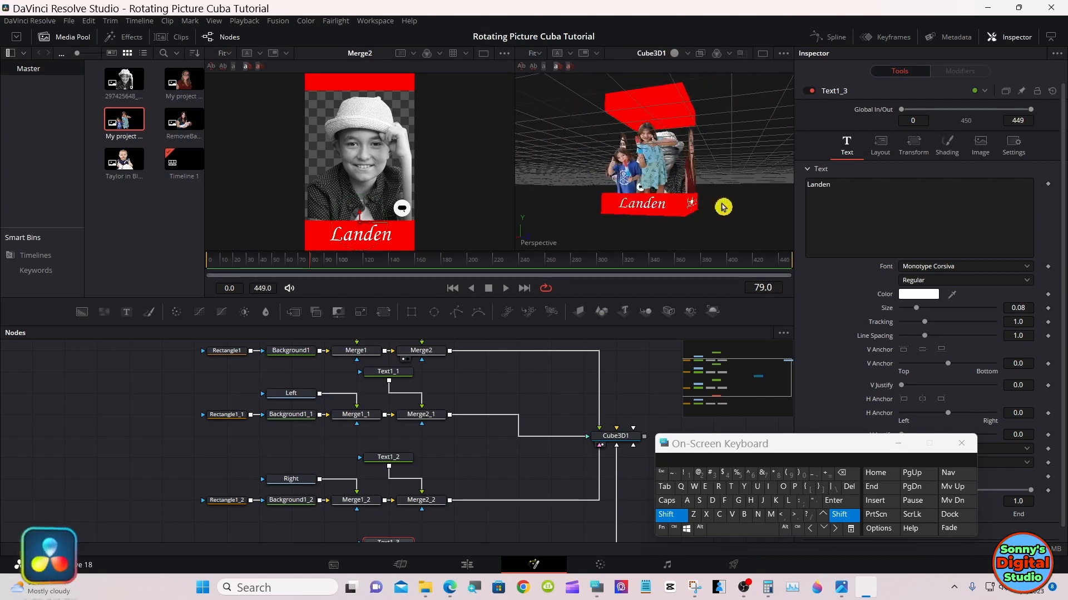
{"action": "double_click", "coordinate": [819, 184]}
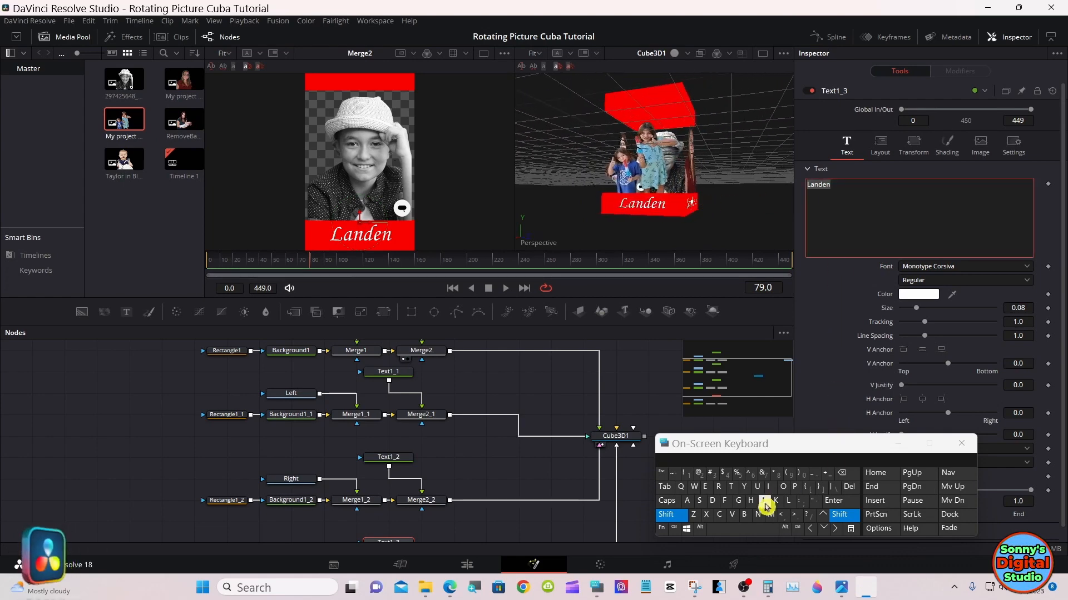
{"action": "left_click", "coordinate": [678, 517]}
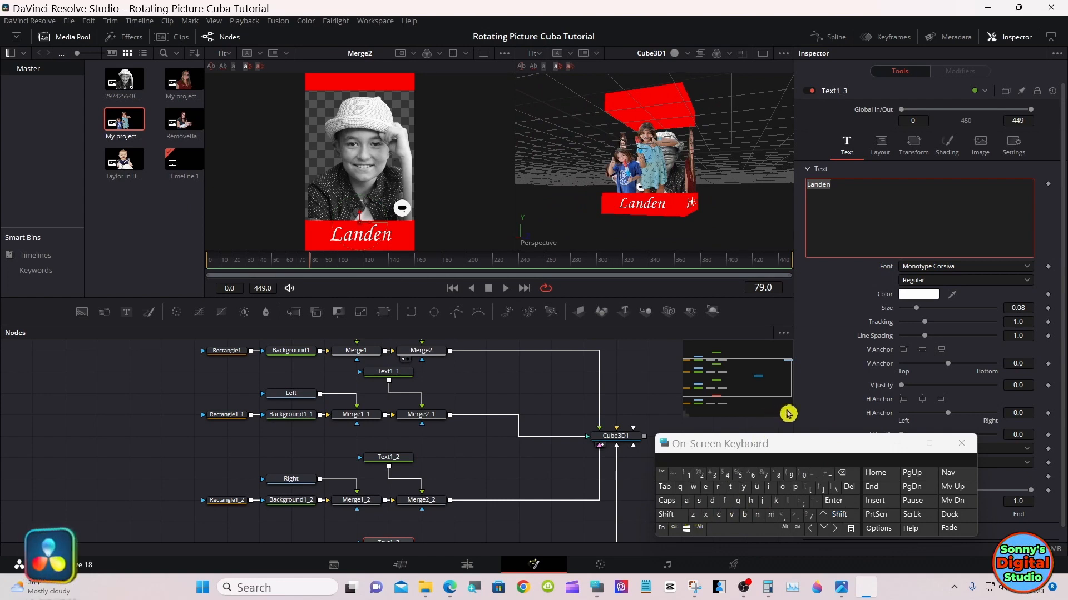
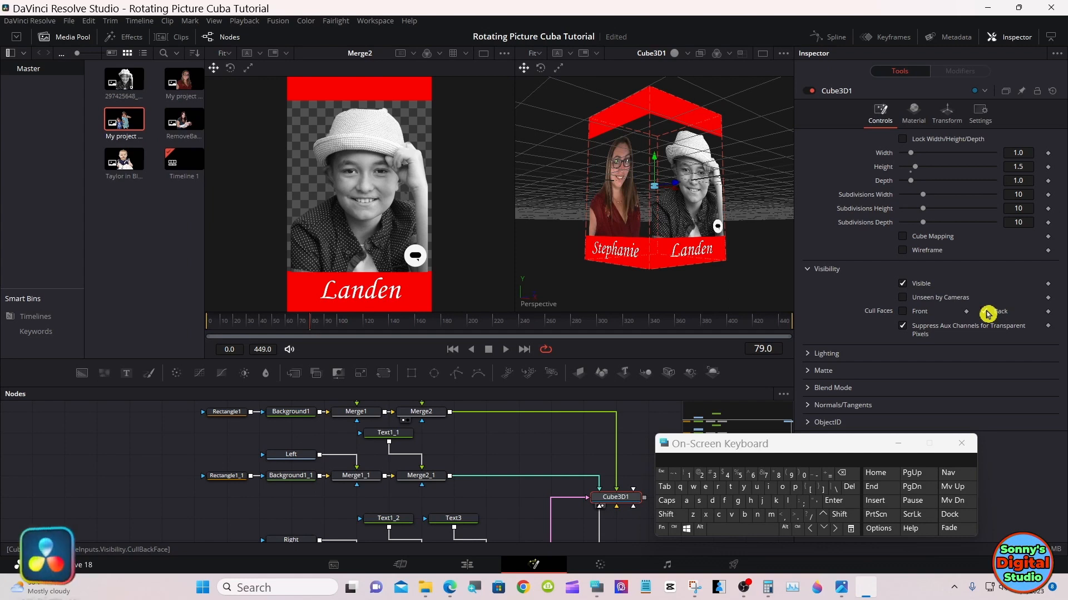
Toggle back-face culling on Cube3D1 to compare the cube's look, leaving it off
{"action": "left_click", "coordinate": [985, 311]}
{"action": "left_click", "coordinate": [985, 312]}
{"action": "left_click", "coordinate": [987, 313]}
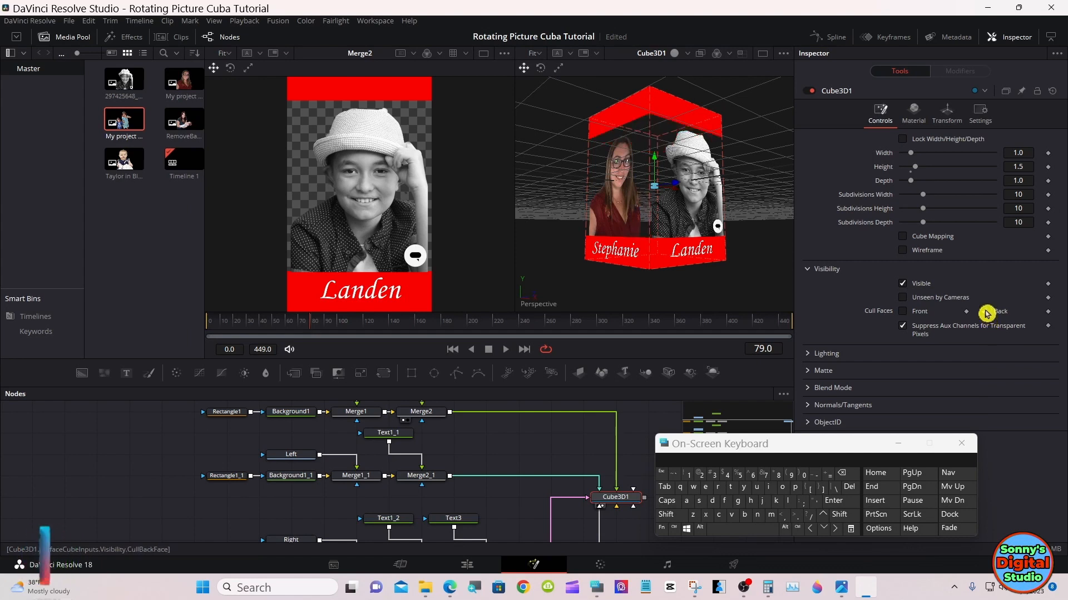
{"action": "left_click", "coordinate": [986, 313]}
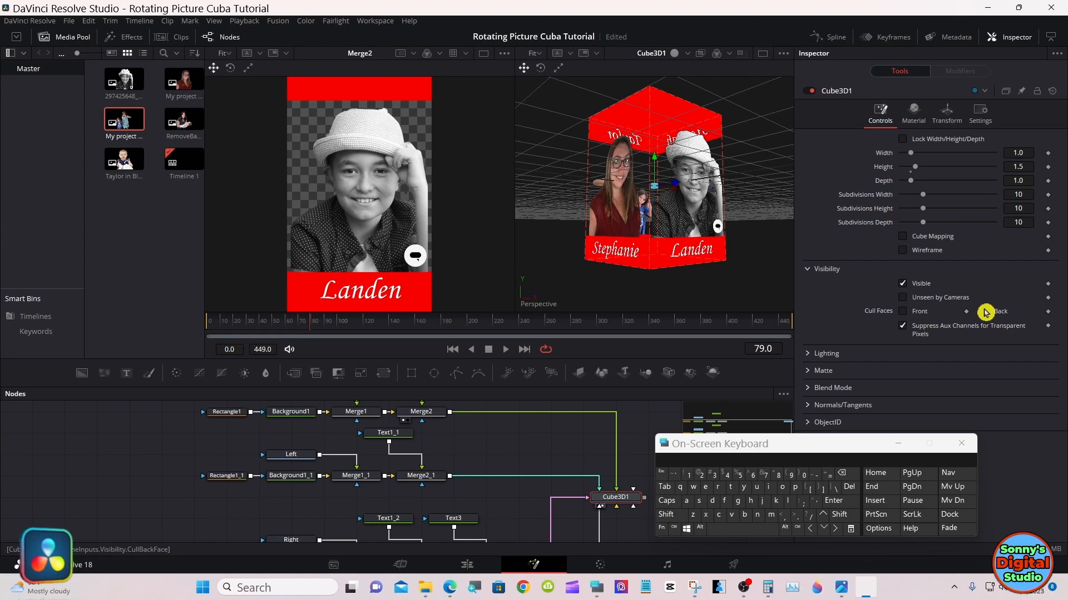
Try culling the front faces of Cube3D1, switch that off again, and cull its back faces instead
{"action": "left_click", "coordinate": [950, 315]}
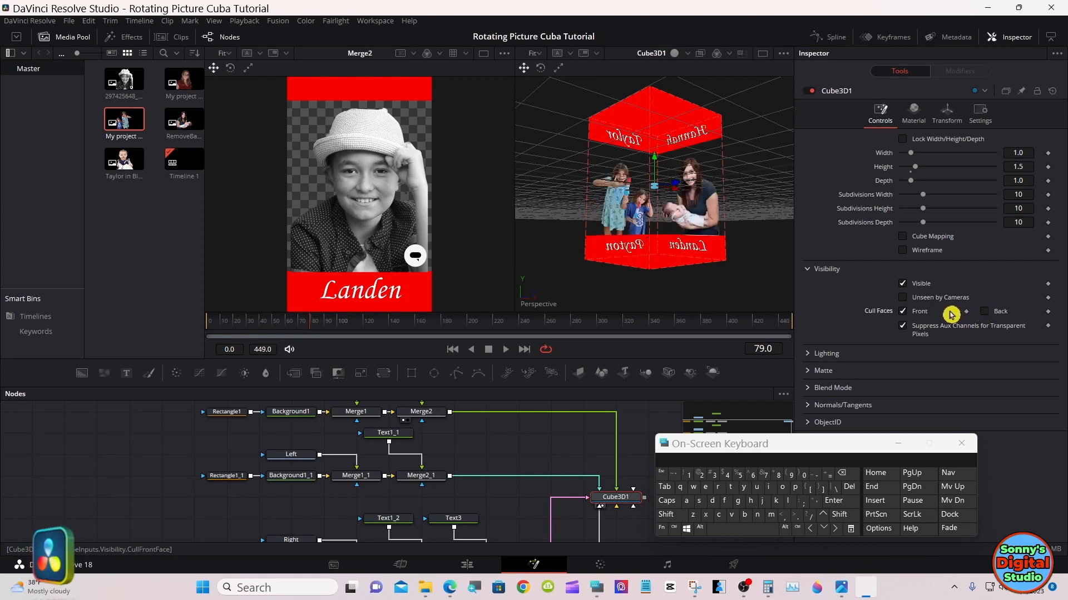
{"action": "left_click", "coordinate": [950, 314]}
{"action": "left_click", "coordinate": [950, 314]}
{"action": "left_click", "coordinate": [950, 314]}
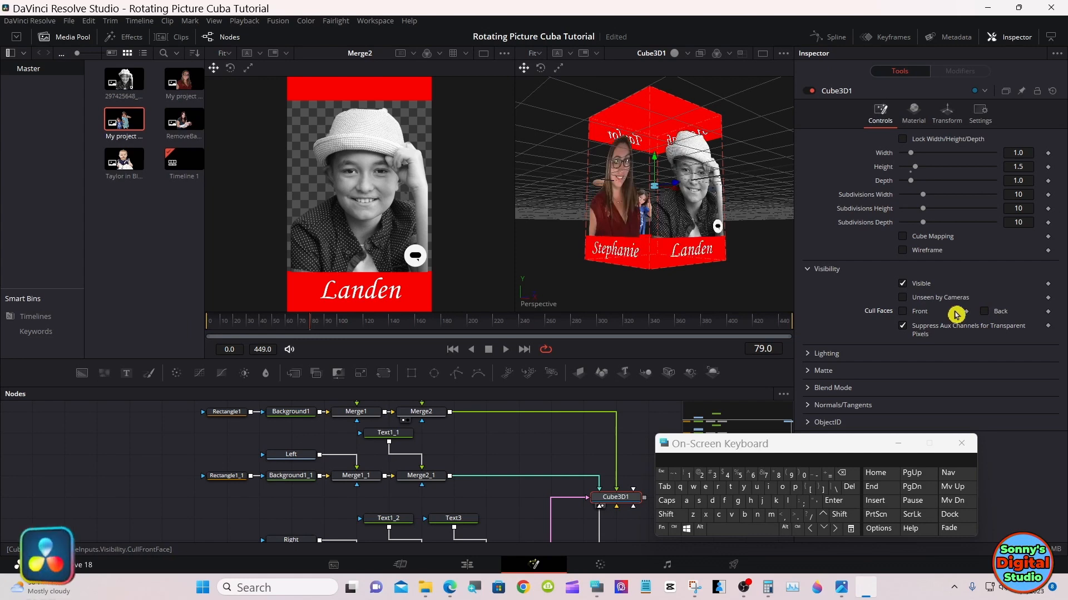
{"action": "left_click", "coordinate": [988, 314]}
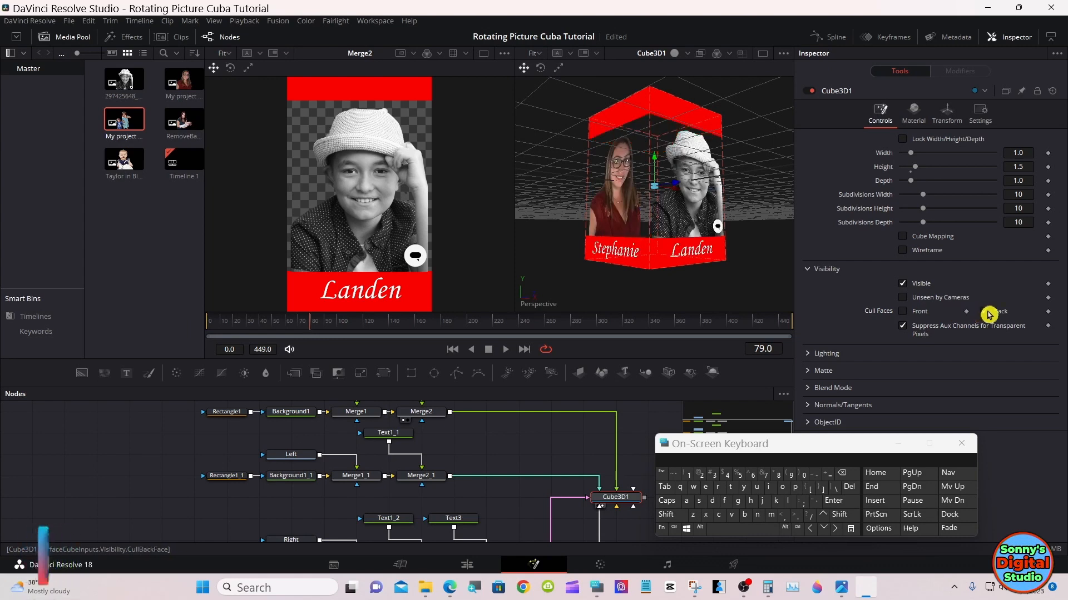
Turn off back-face culling on Cube3D1, and toggle the right face's received lighting and front-face culling to compare the cube's look
{"action": "left_click", "coordinate": [988, 313]}
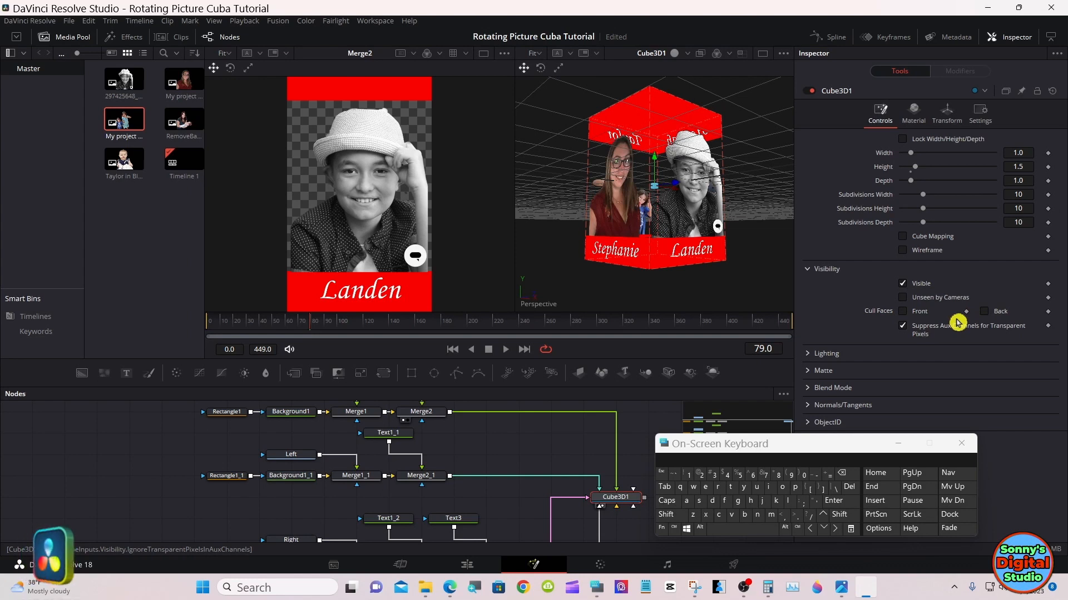
{"action": "left_click", "coordinate": [913, 114]}
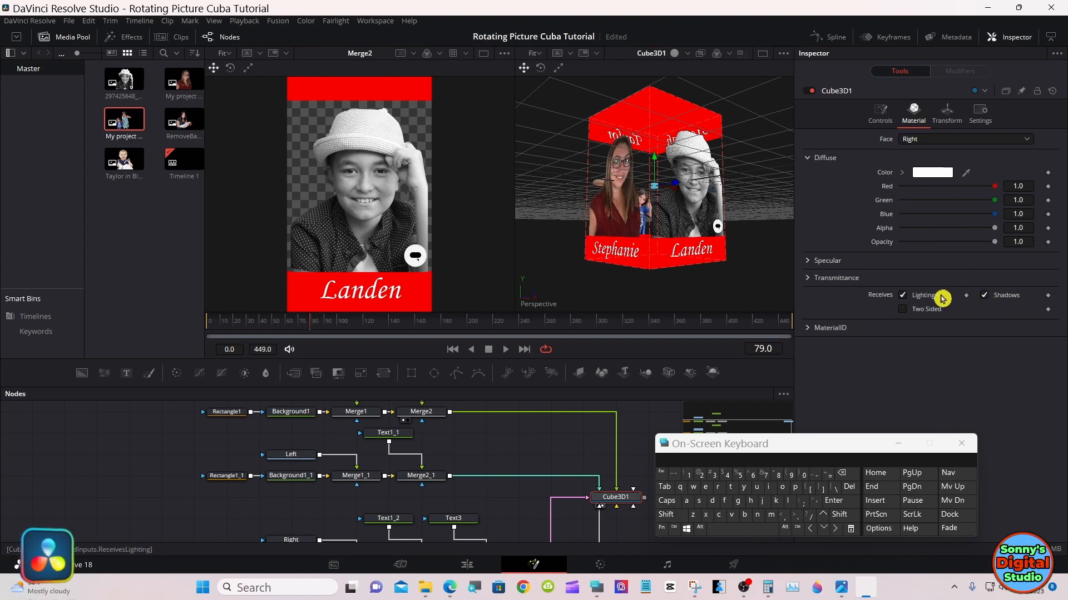
{"action": "left_click", "coordinate": [902, 297]}
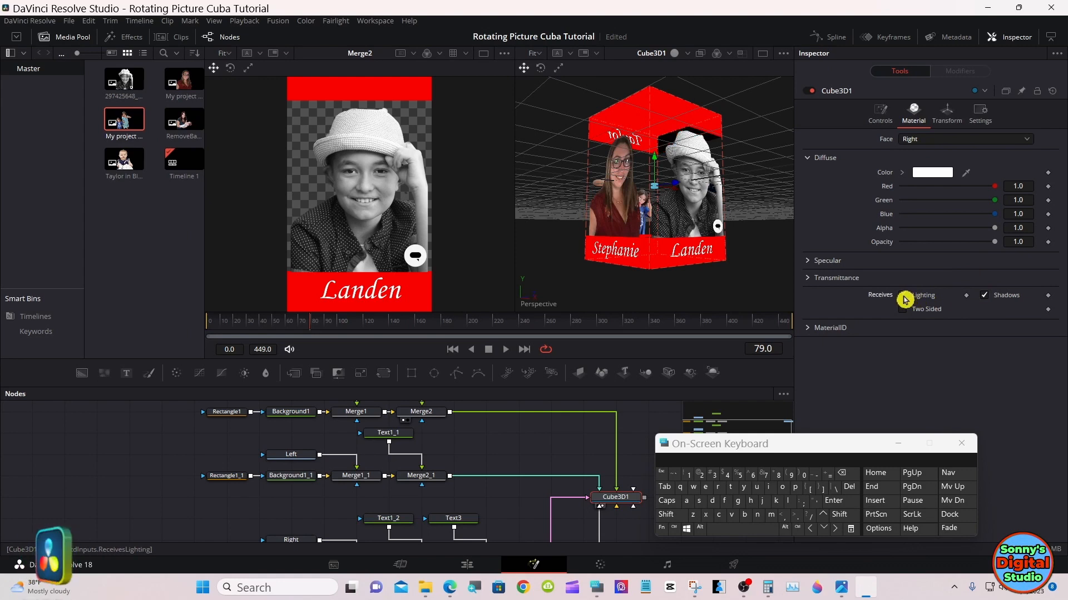
{"action": "left_click", "coordinate": [904, 298]}
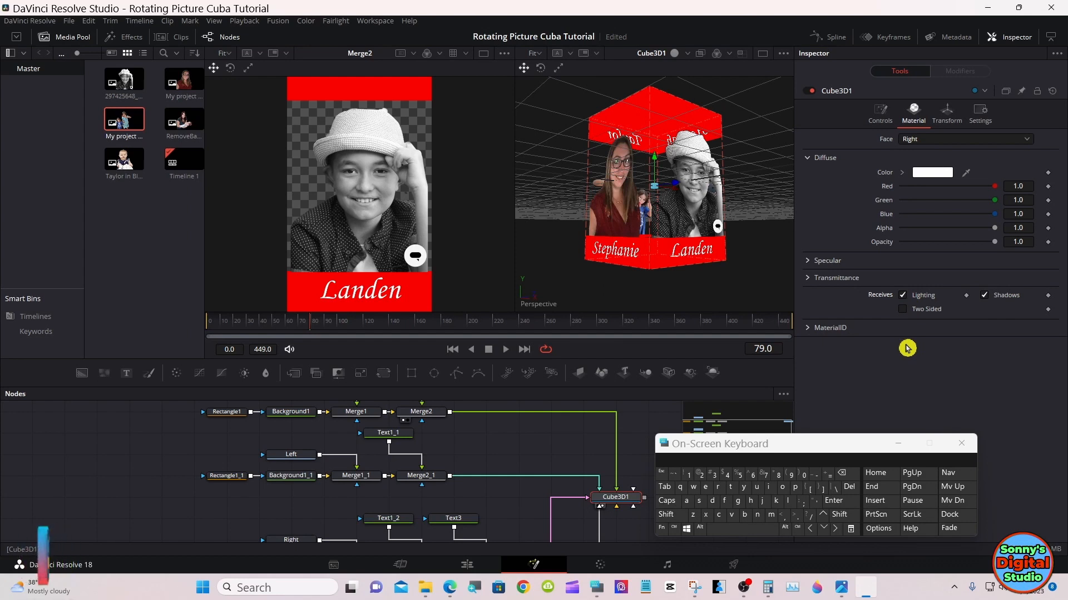
{"action": "left_click", "coordinate": [881, 120]}
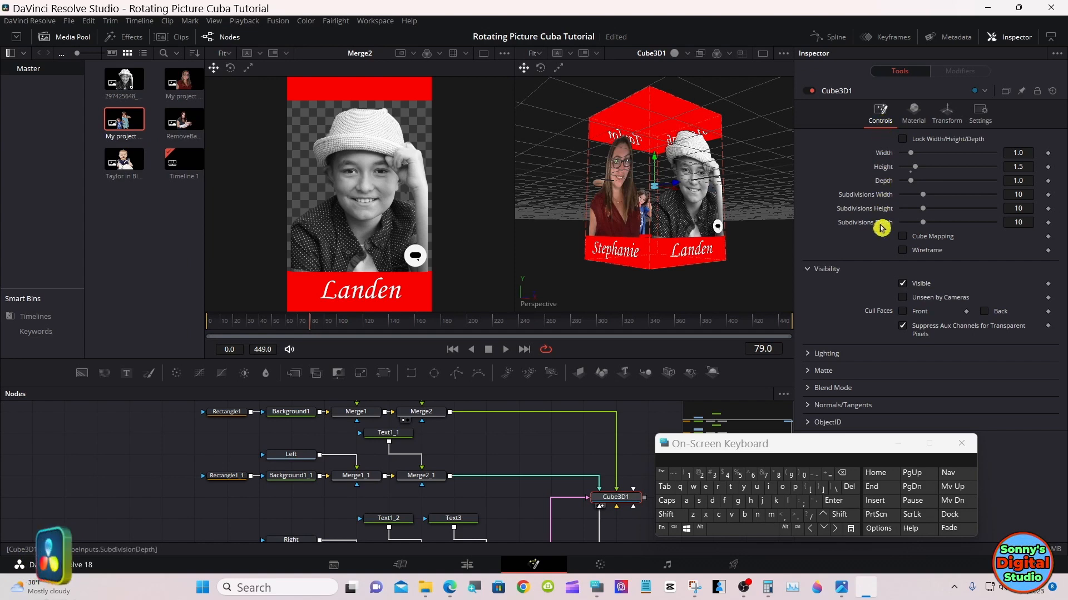
{"action": "left_click", "coordinate": [904, 312]}
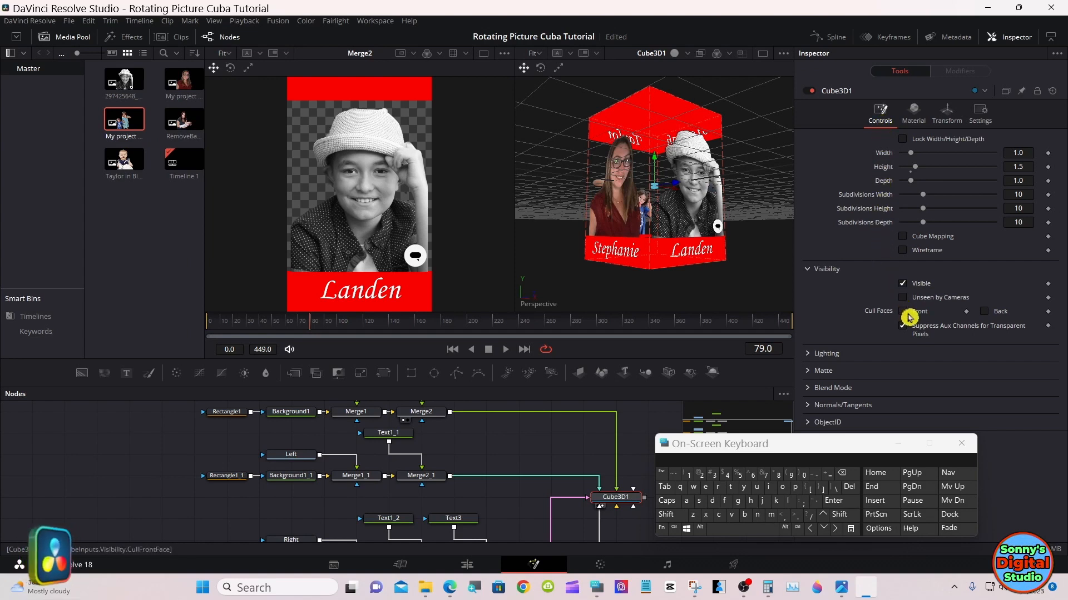
{"action": "left_click", "coordinate": [907, 314]}
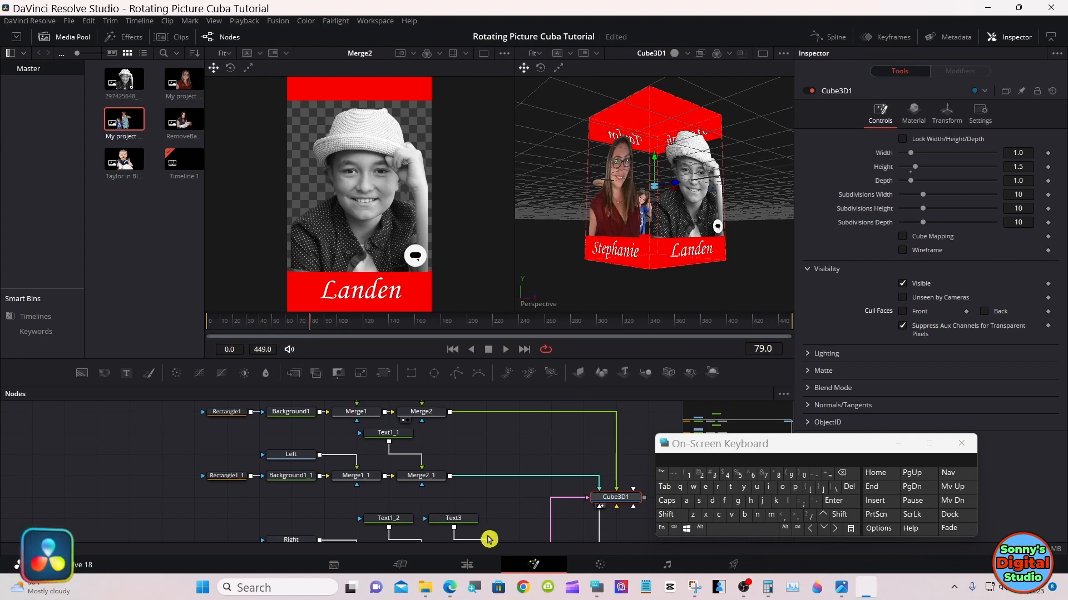
Make room in the node area by minimizing the on-screen keyboard and shortening the Inspector, and move MediaOut1 level with Cube3D1, well clear of it
{"action": "left_click", "coordinate": [471, 564]}
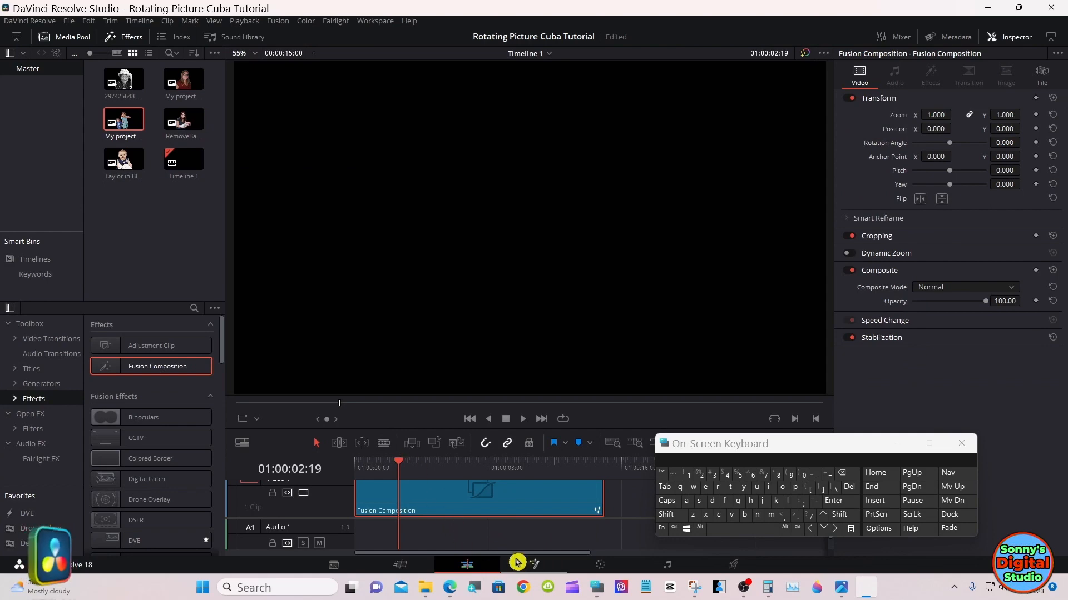
{"action": "left_click", "coordinate": [534, 564]}
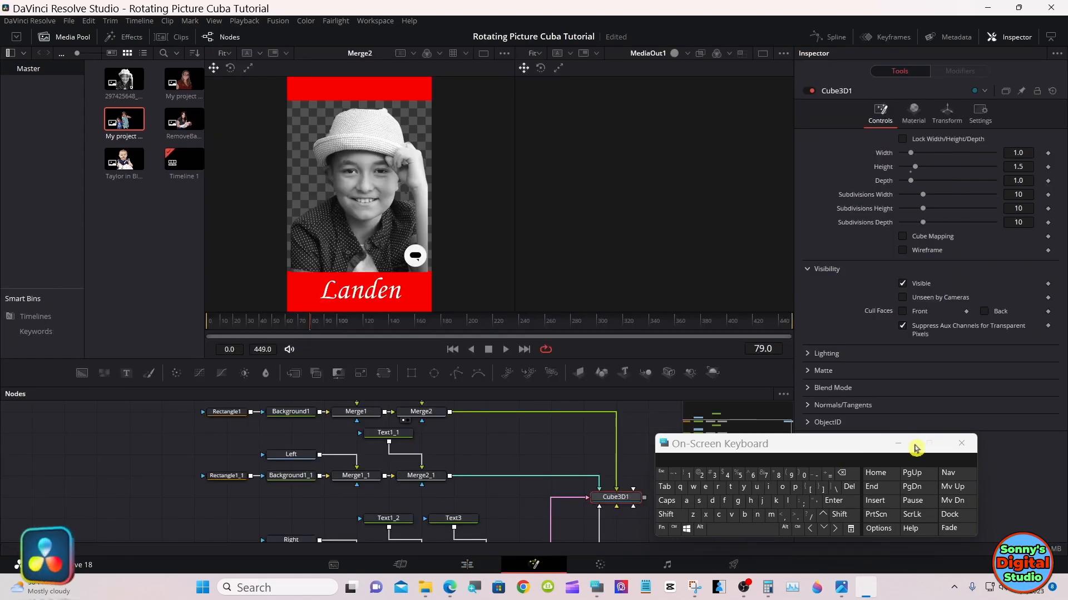
{"action": "left_click", "coordinate": [897, 443]}
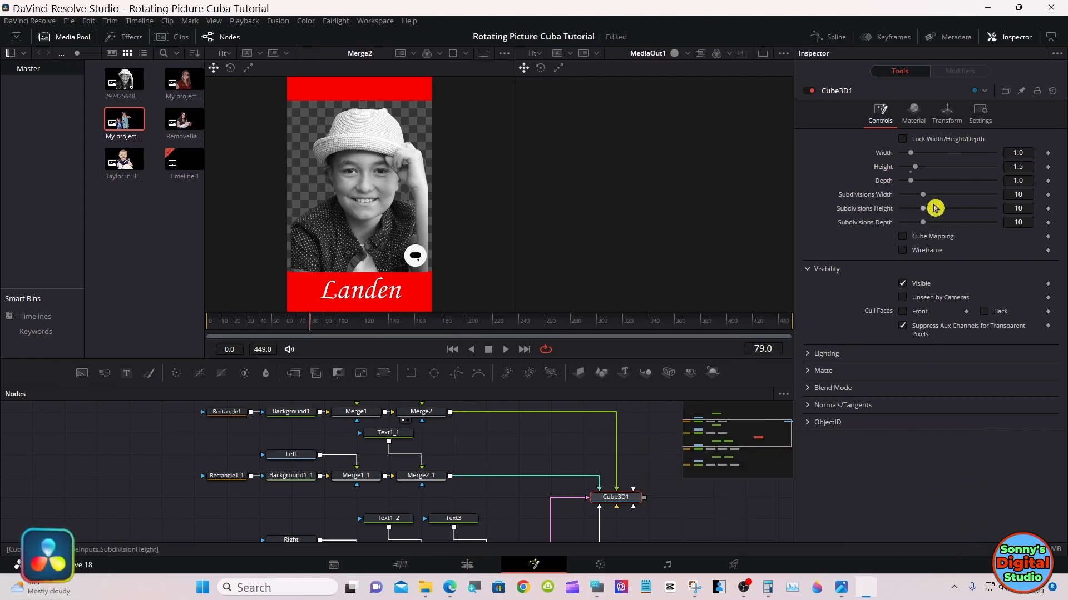
{"action": "left_click", "coordinate": [1051, 38]}
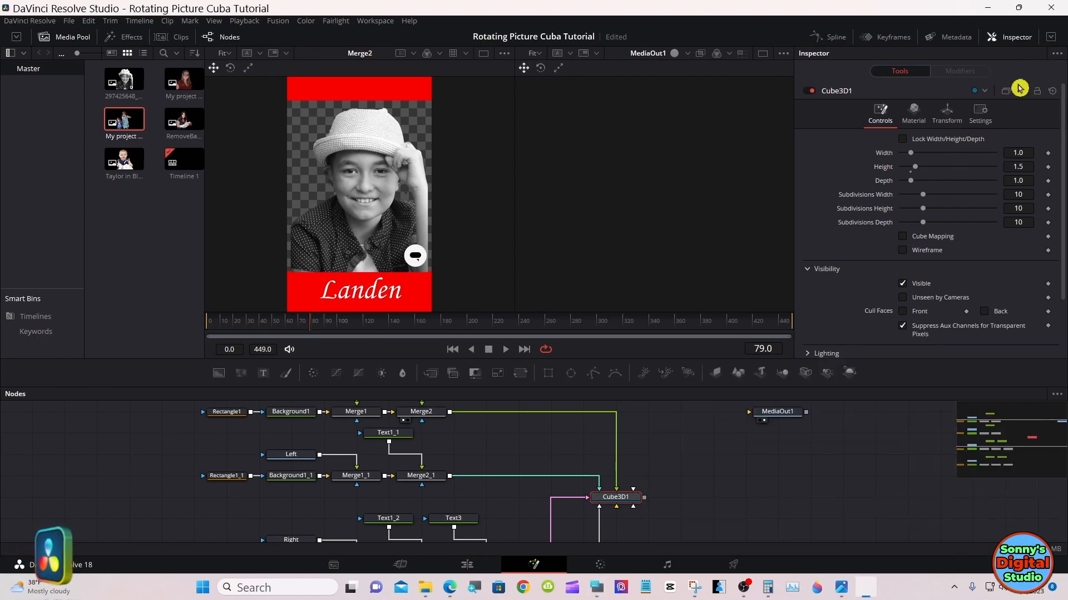
{"action": "left_click_drag", "start_coordinate": [773, 421], "coordinate": [785, 495]}
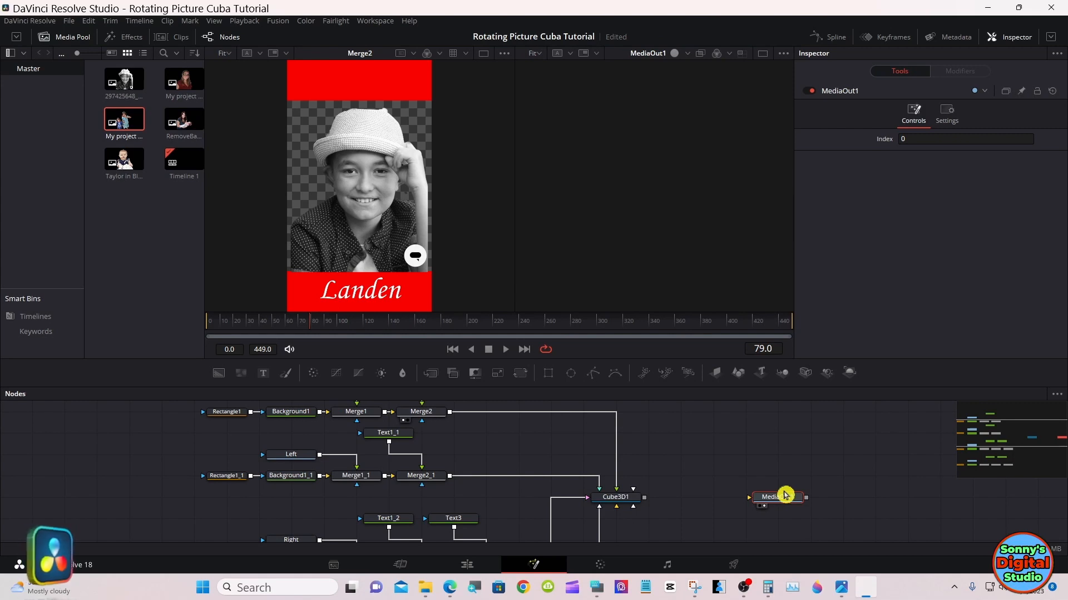
{"action": "left_click_drag", "start_coordinate": [785, 494], "coordinate": [883, 496]}
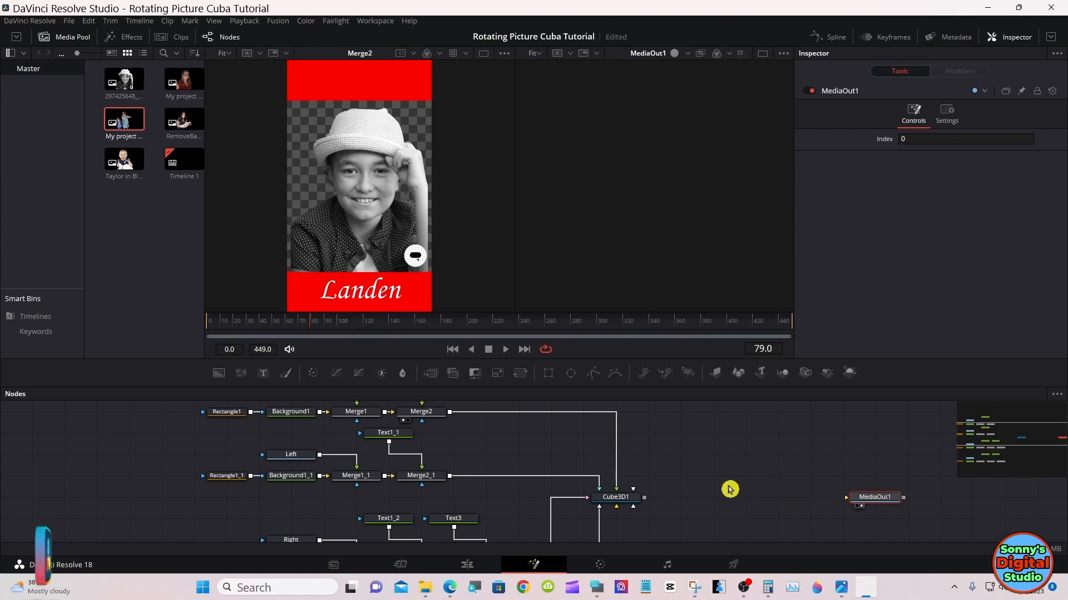
Add a Merge 3D after Cube3D1 with a Camera 3D, Spot Light and Renderer 3D, and connect the renderer to MediaOut1
{"action": "left_click", "coordinate": [609, 501]}
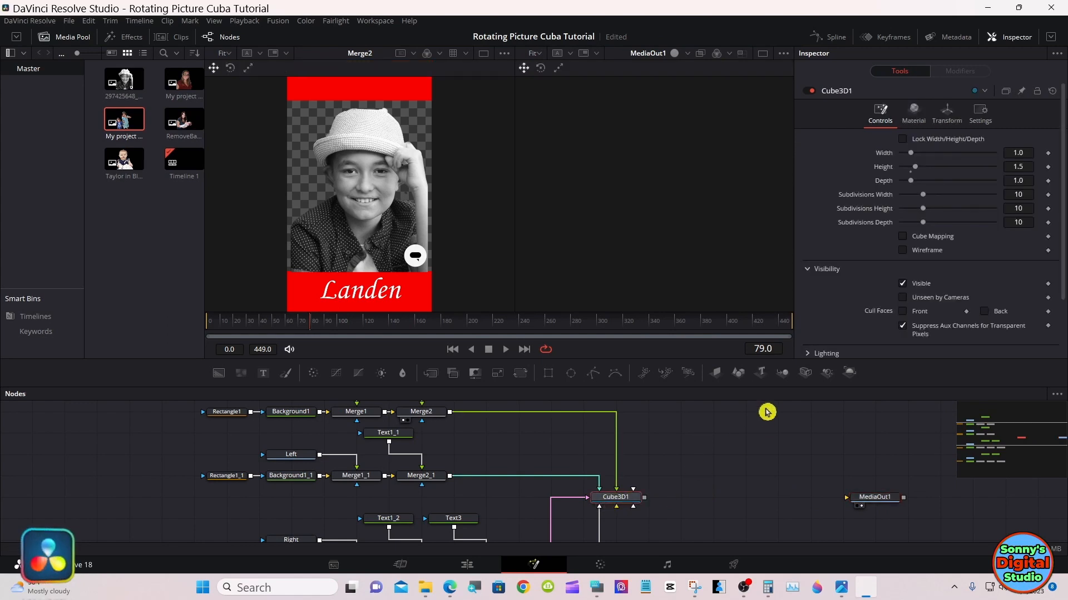
{"action": "left_click", "coordinate": [787, 376]}
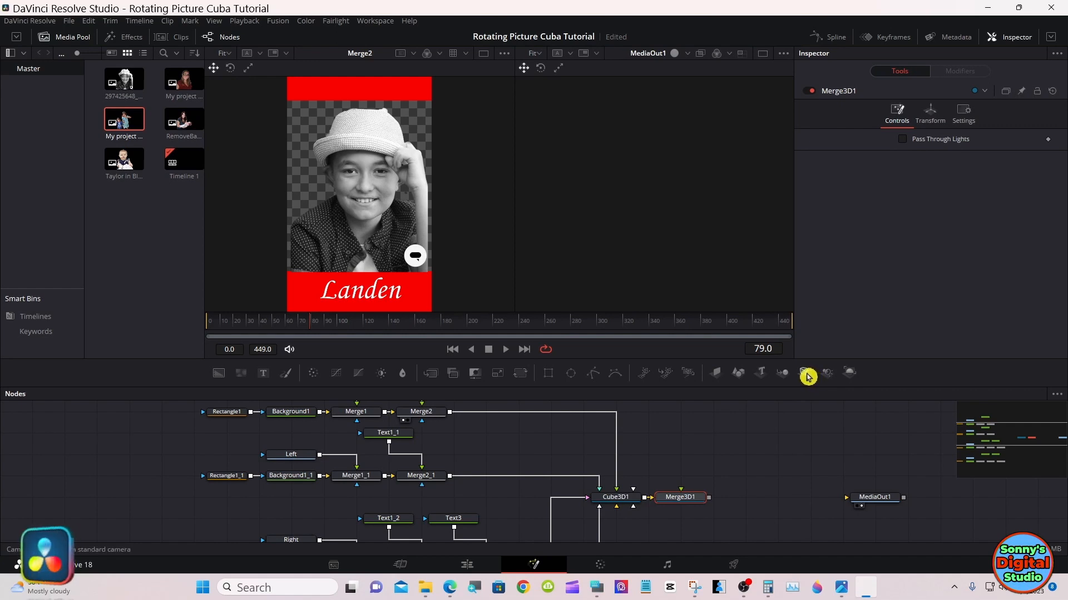
{"action": "left_click", "coordinate": [806, 377]}
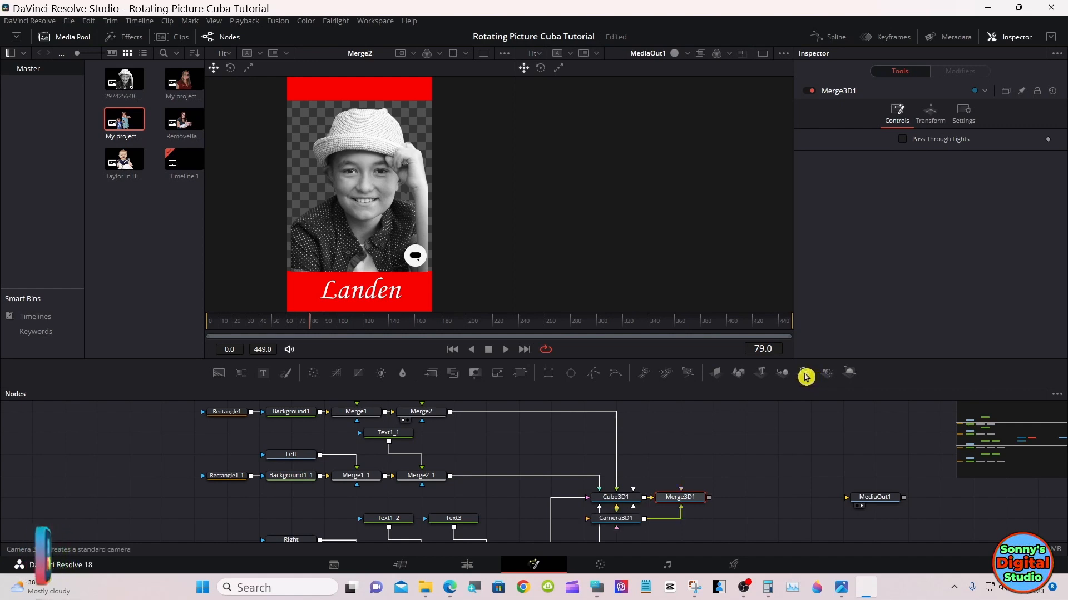
{"action": "left_click", "coordinate": [827, 378]}
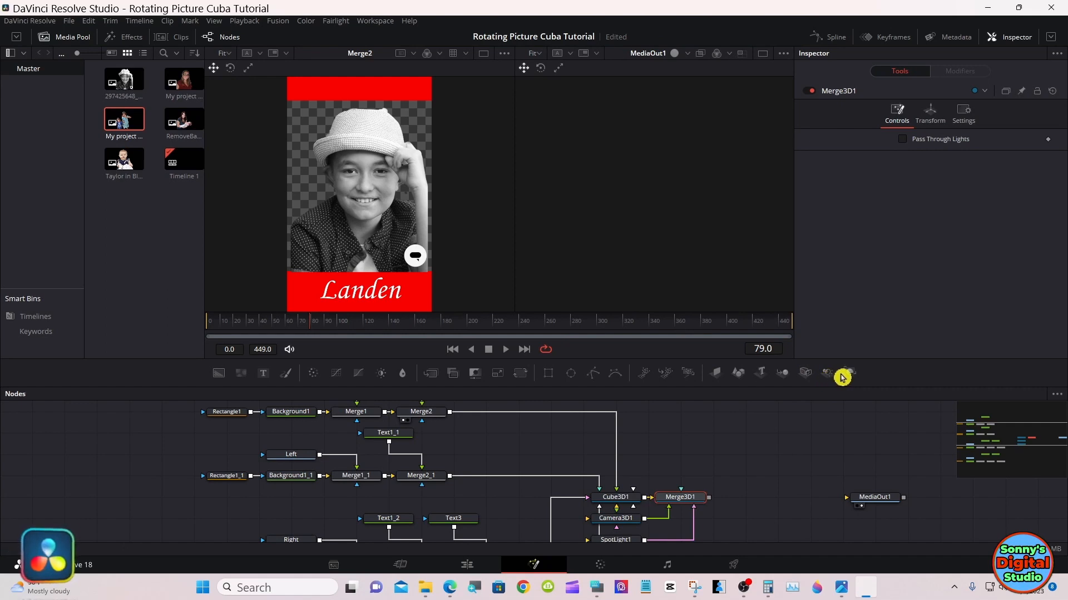
{"action": "left_click", "coordinate": [849, 373]}
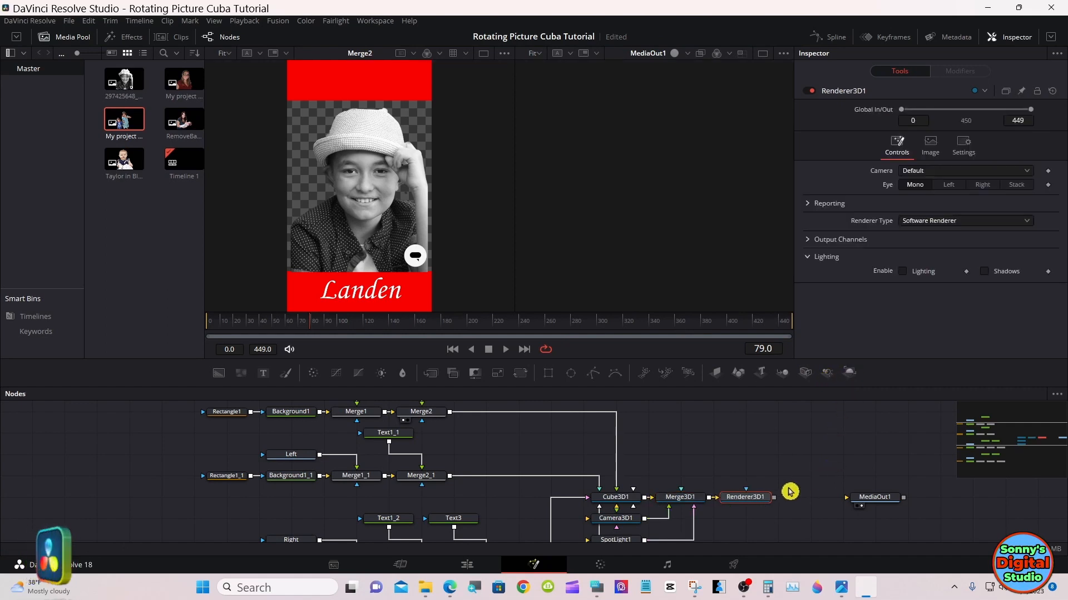
{"action": "left_click_drag", "start_coordinate": [775, 497], "coordinate": [848, 498]}
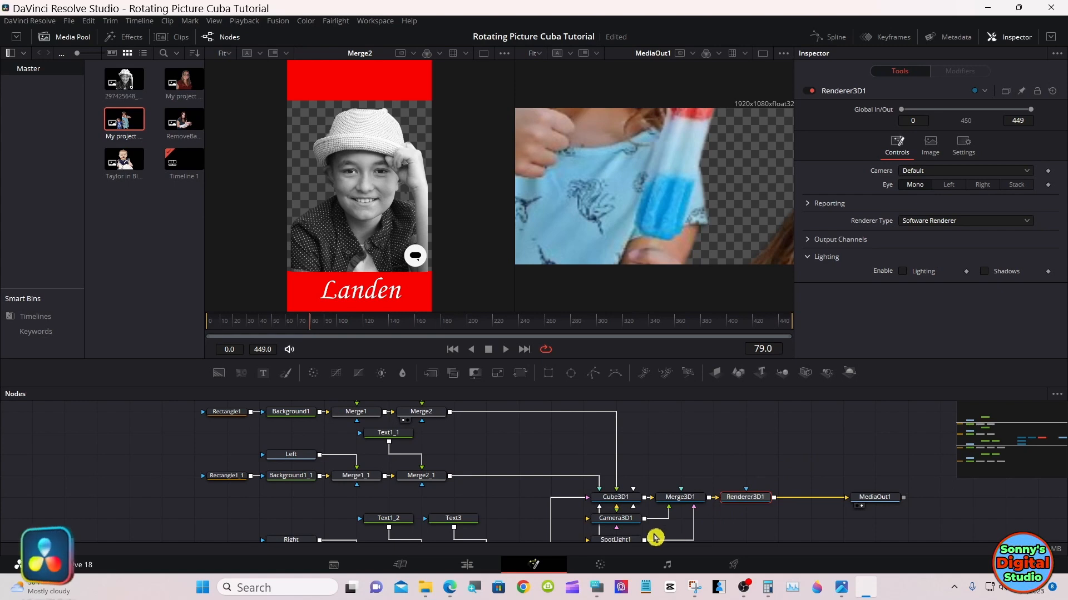
Arrange SpotLight1 above and Camera3D1 below the Merge3D1 node
{"action": "left_click_drag", "start_coordinate": [632, 543], "coordinate": [688, 449]}
{"action": "left_click_drag", "start_coordinate": [626, 519], "coordinate": [681, 538]}
{"action": "left_click", "coordinate": [681, 537]}
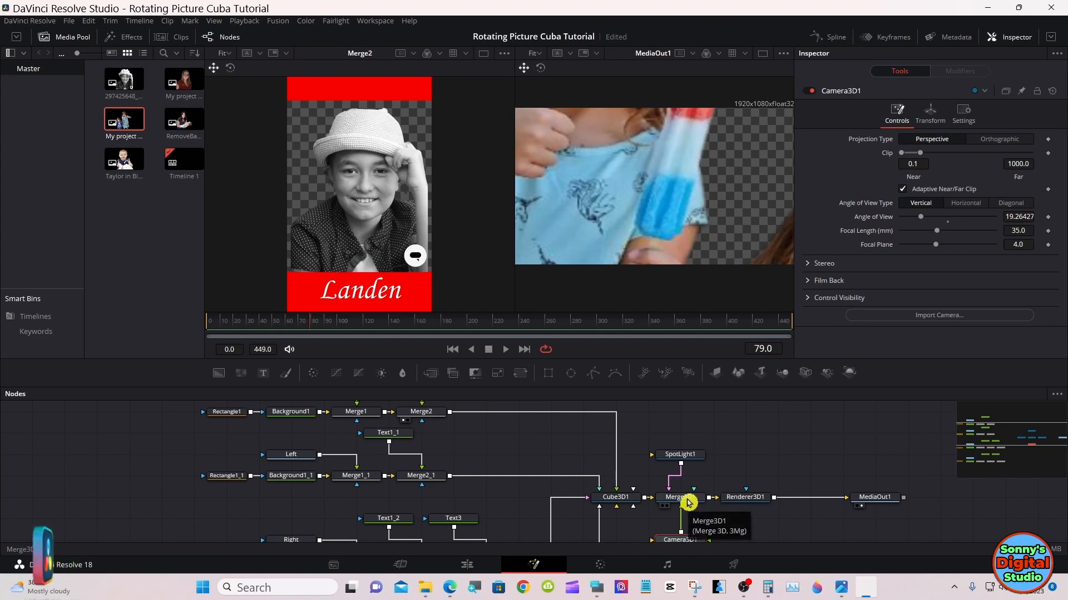
Show Merge3D1 in the viewer that displays Merge2 and scale its view to Fit
{"action": "left_click_drag", "start_coordinate": [688, 502], "coordinate": [392, 271]}
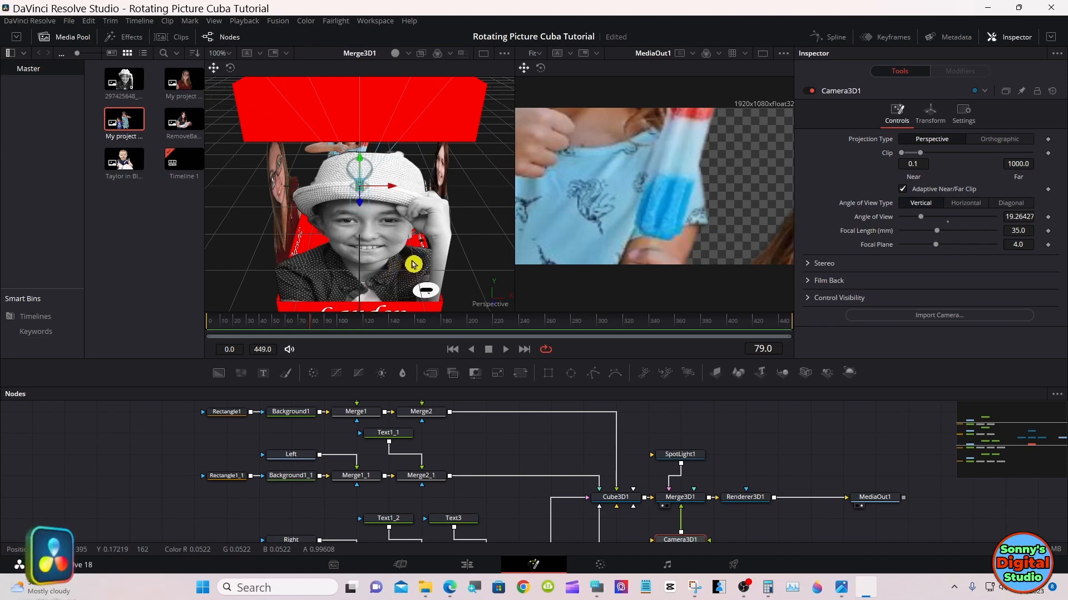
{"action": "right_click", "coordinate": [411, 265]}
{"action": "mouse_move", "coordinate": [479, 270]}
{"action": "left_click", "coordinate": [517, 271]}
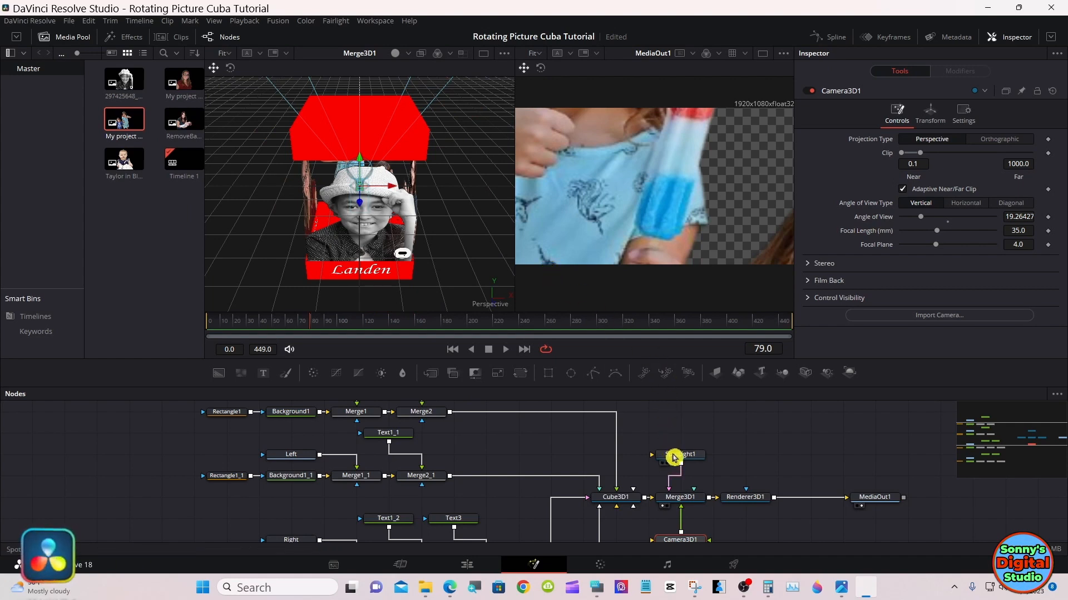
Enable Use Target for SpotLight1, keep its rotation at 0.0, and move it about 0.45 along Z
{"action": "left_click", "coordinate": [674, 459]}
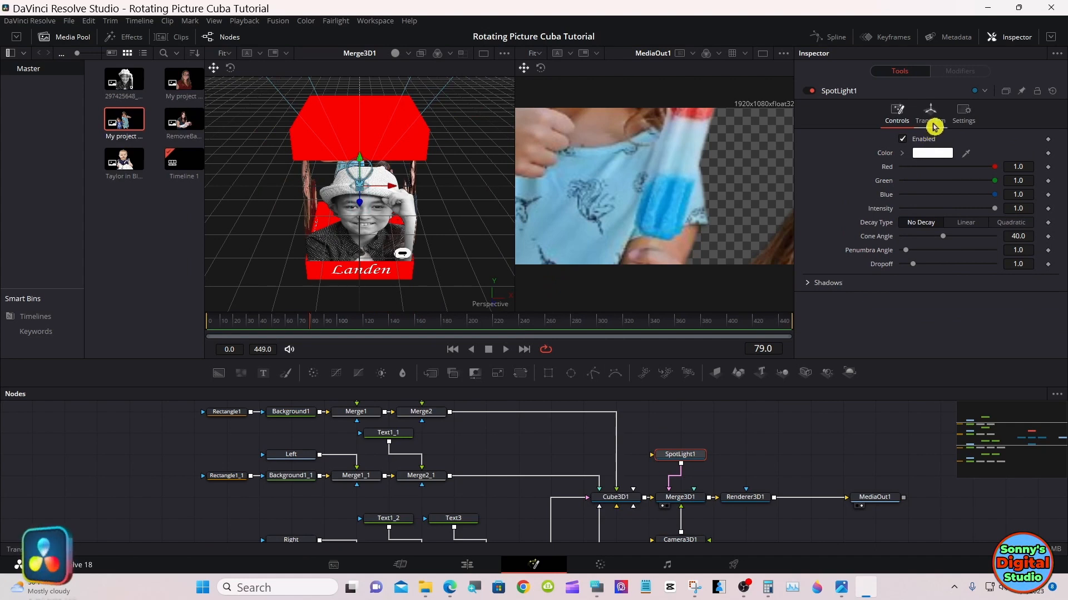
{"action": "left_click", "coordinate": [930, 126]}
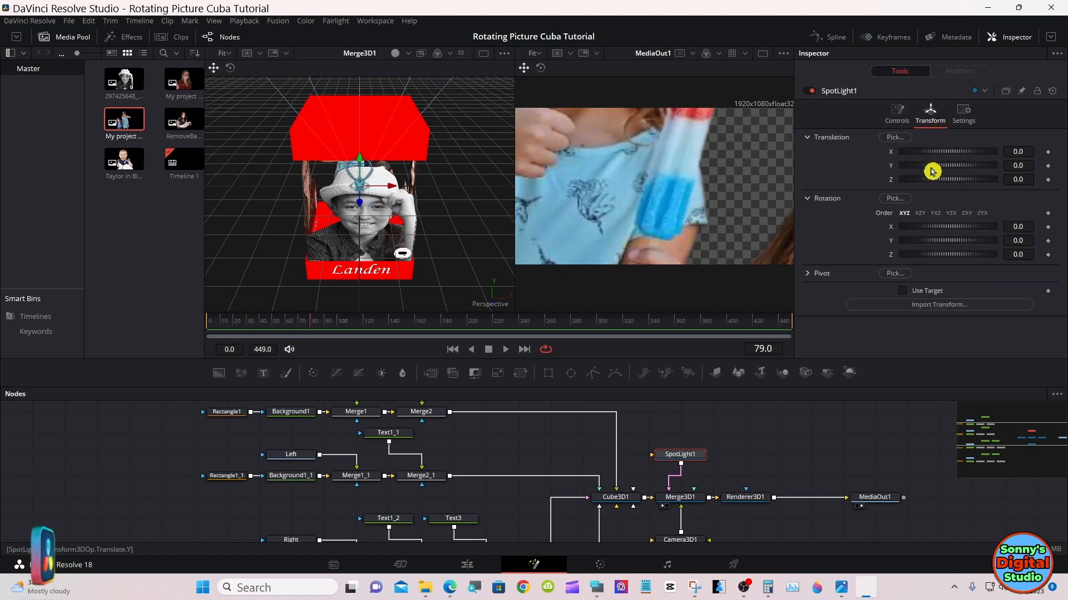
{"action": "left_click", "coordinate": [902, 291]}
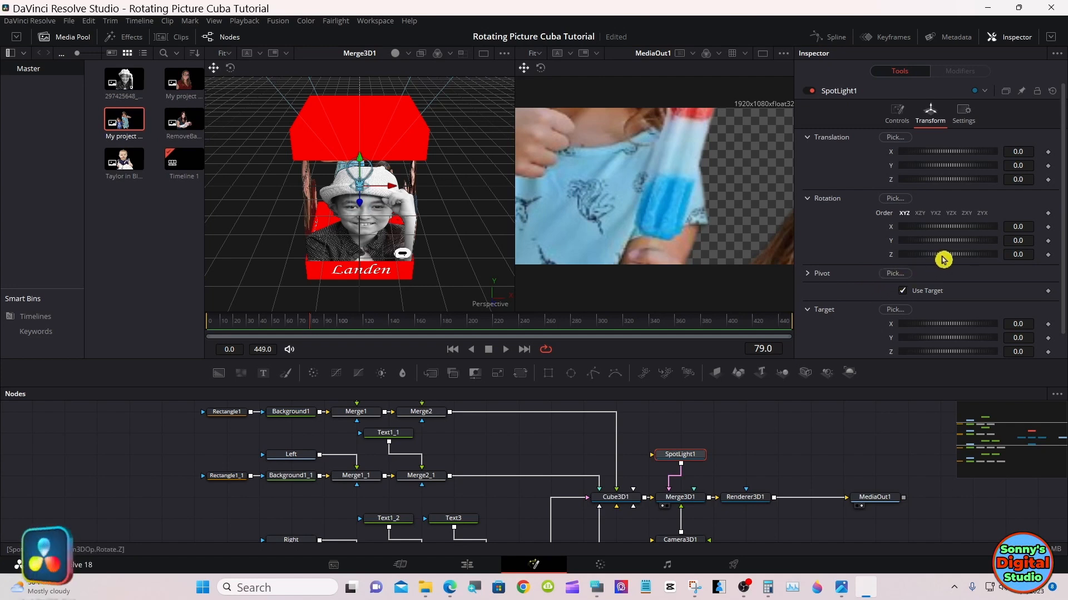
{"action": "left_click_drag", "start_coordinate": [944, 260], "coordinate": [951, 271]}
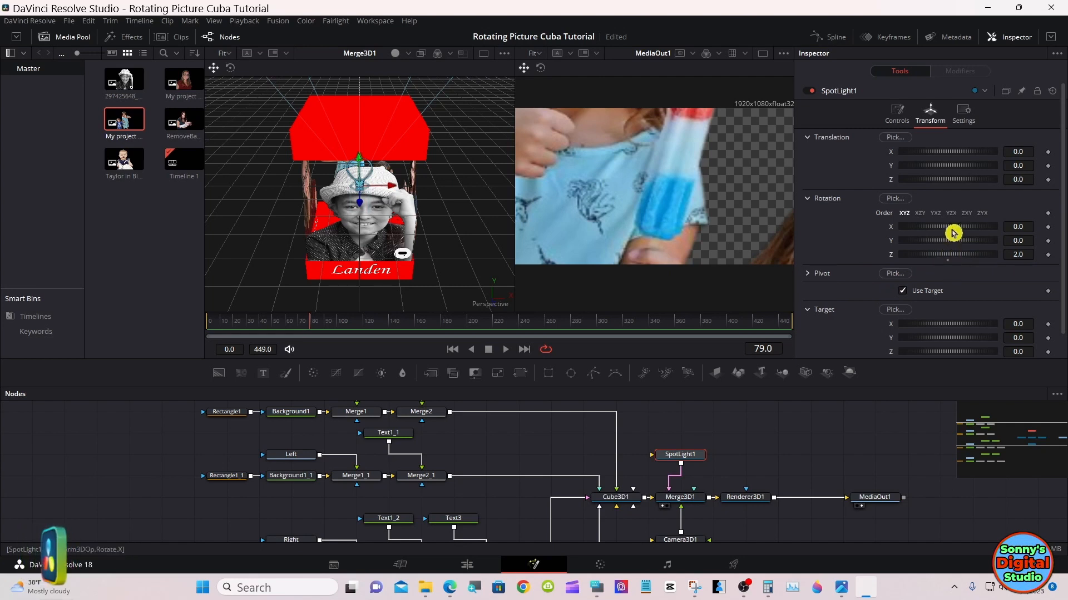
{"action": "double_click", "coordinate": [948, 259]}
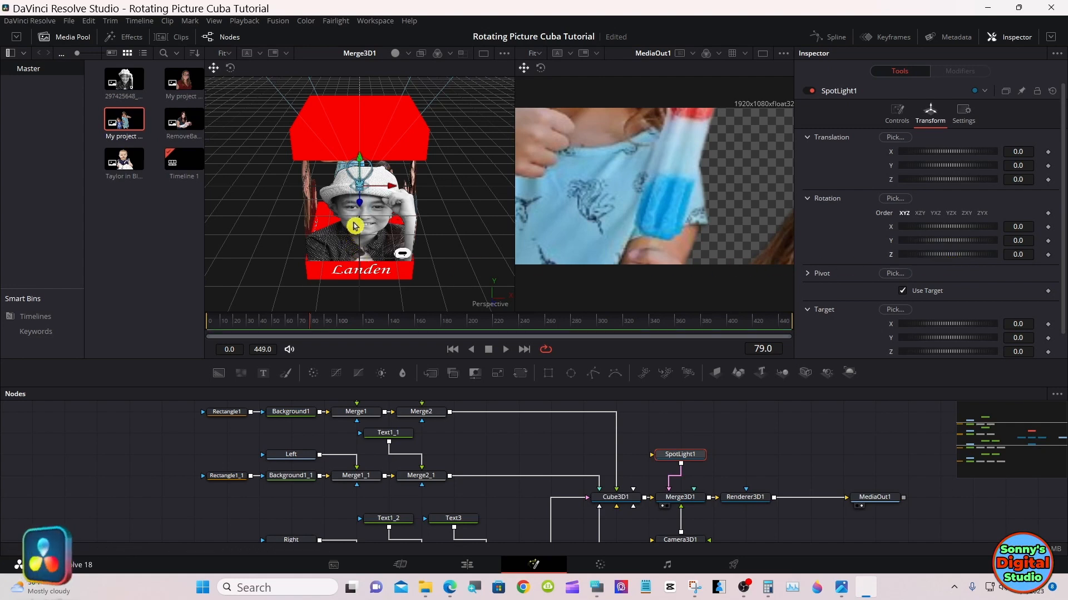
{"action": "left_click_drag", "start_coordinate": [360, 204], "coordinate": [363, 236]}
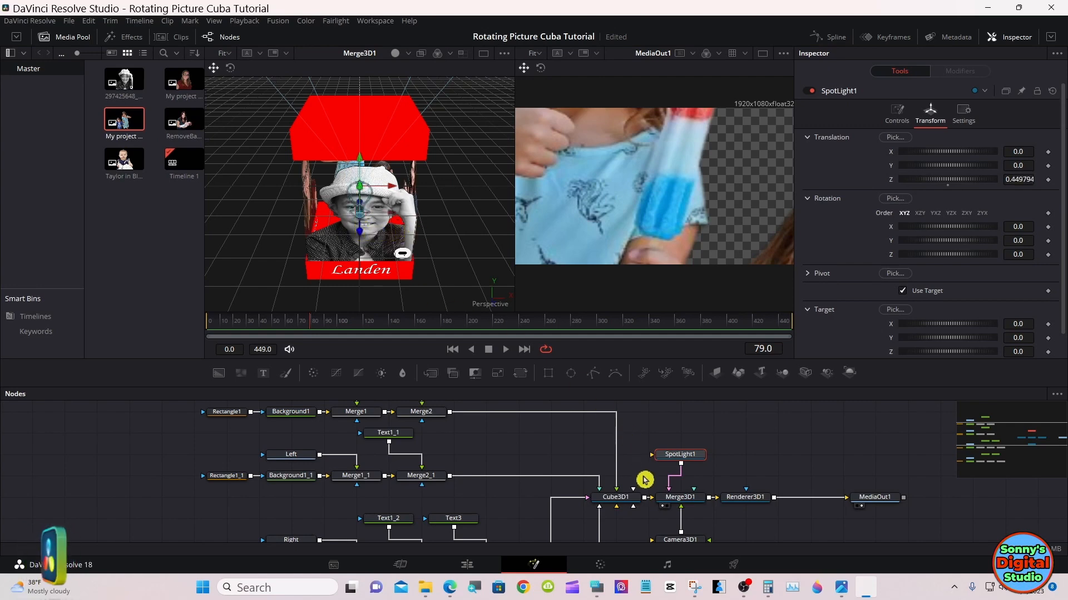
Enable Use Target for Camera3D1 and set its Y translation to about -5.162
{"action": "left_click", "coordinate": [682, 542]}
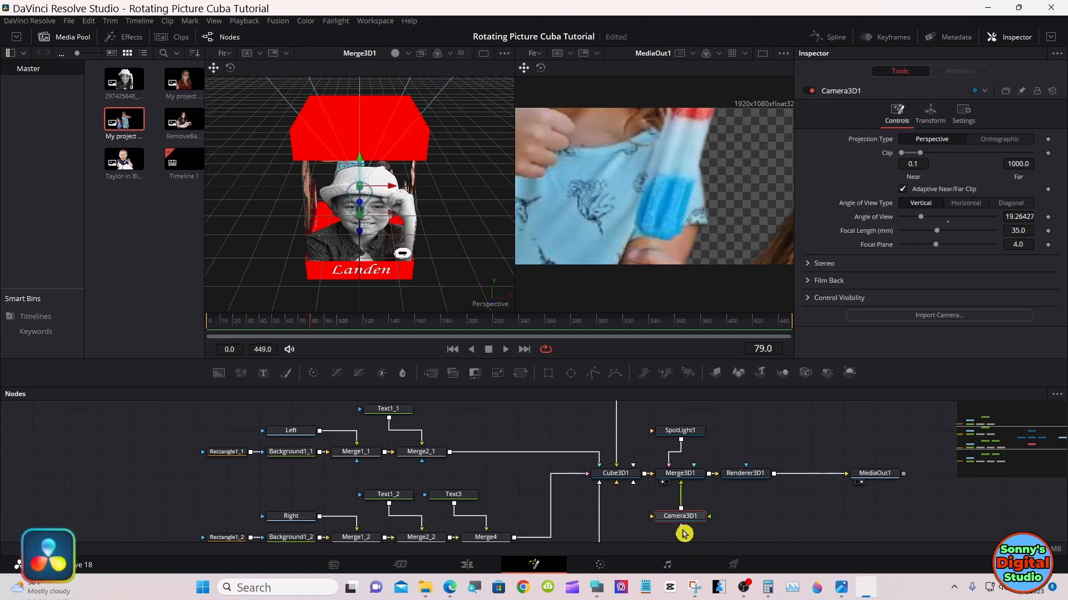
{"action": "left_click", "coordinate": [928, 122]}
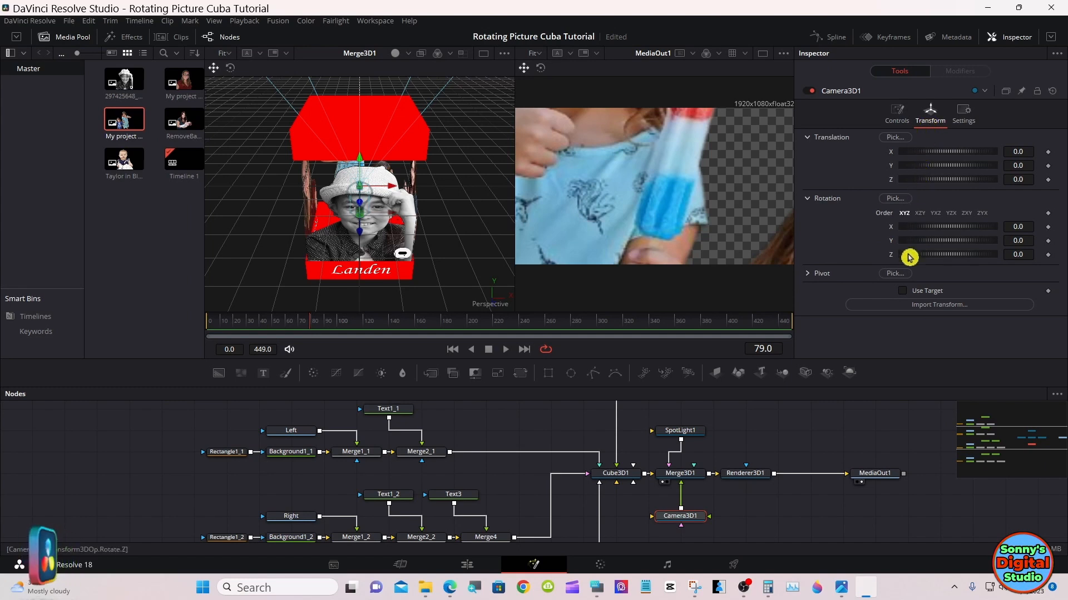
{"action": "left_click", "coordinate": [902, 292]}
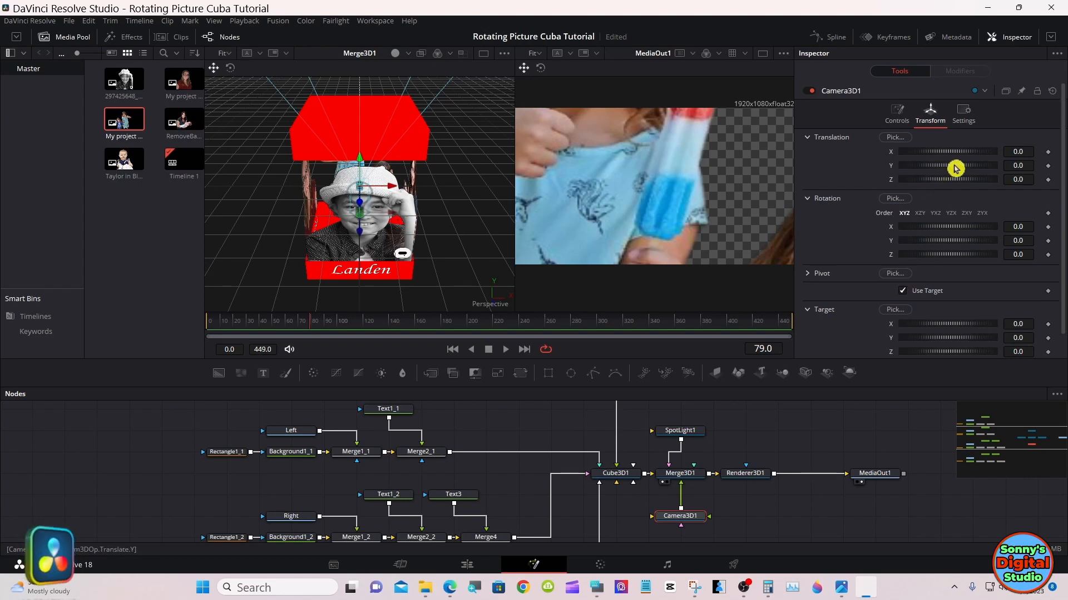
{"action": "left_click_drag", "start_coordinate": [952, 169], "coordinate": [906, 159]}
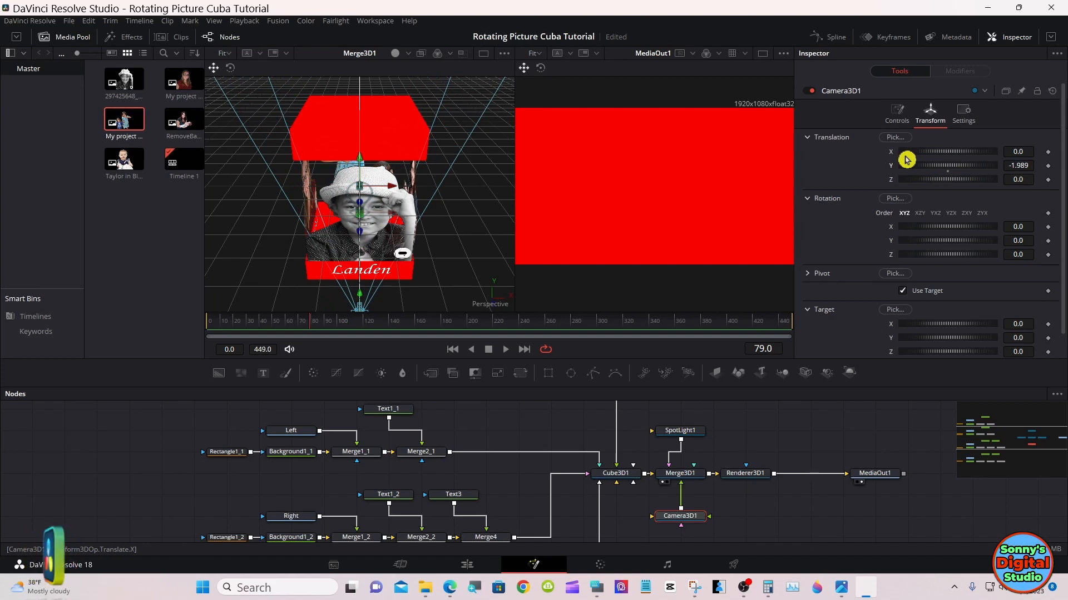
{"action": "left_click_drag", "start_coordinate": [968, 166], "coordinate": [889, 117]}
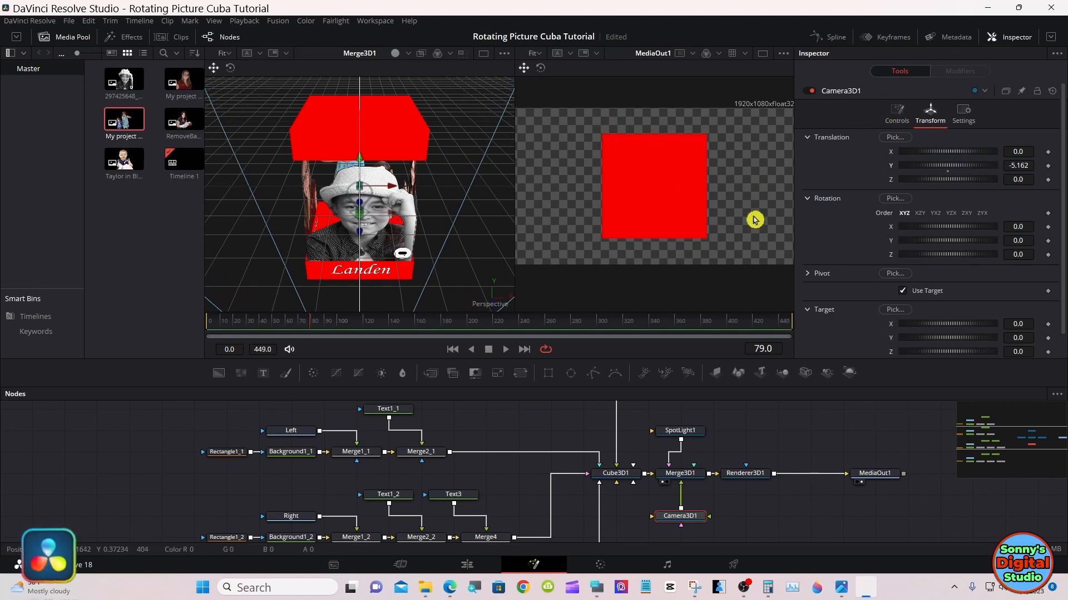
Reset Camera3D1's Y translation to 0.0 and set its Z translation to about 5.02
{"action": "left_click", "coordinate": [693, 431]}
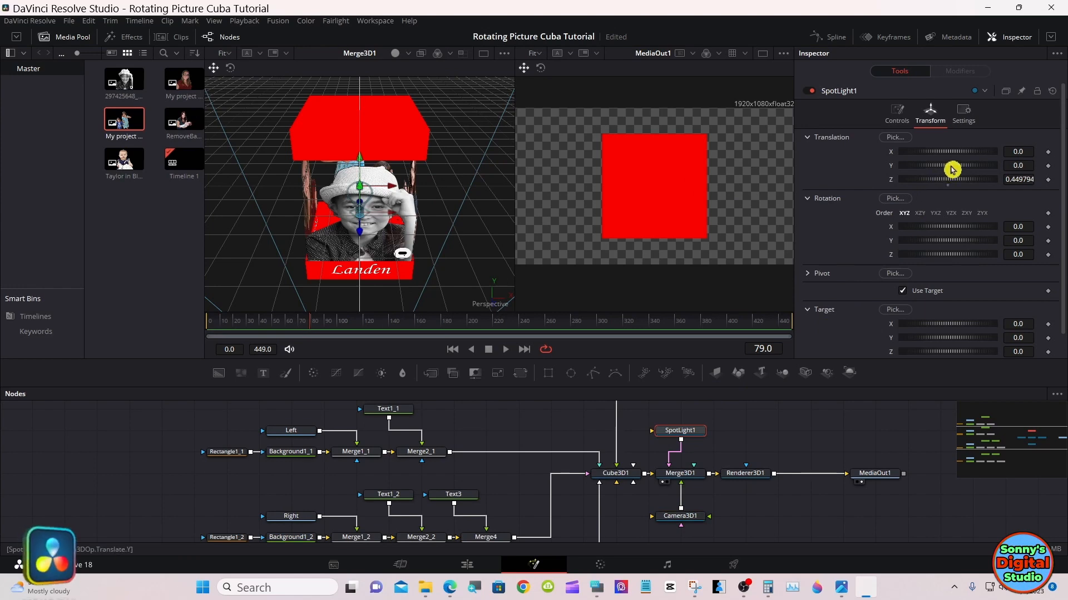
{"action": "left_click_drag", "start_coordinate": [960, 168], "coordinate": [953, 166]}
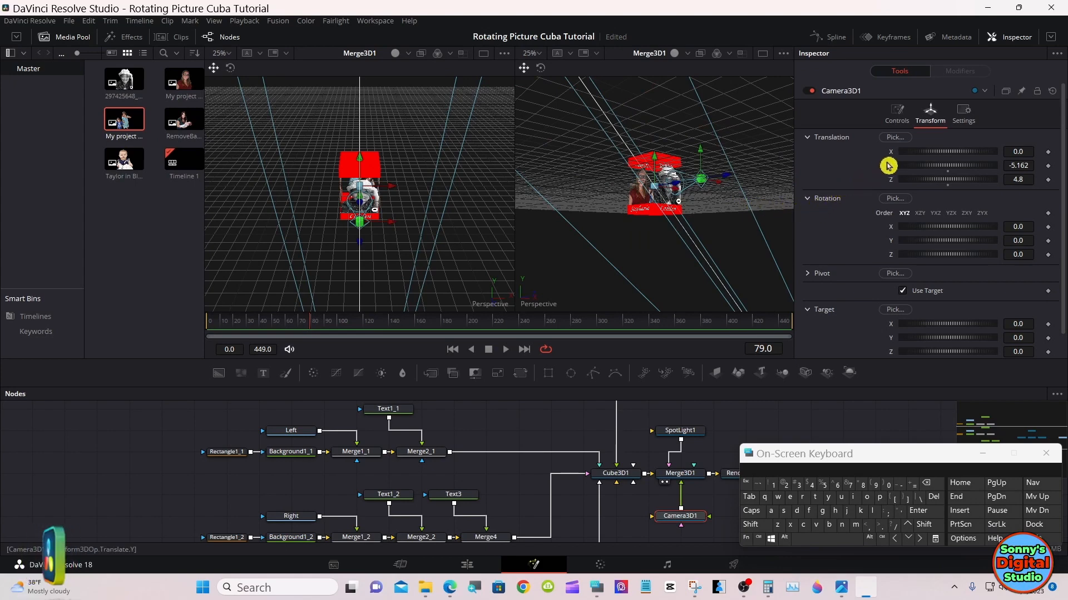
{"action": "double_click", "coordinate": [948, 167]}
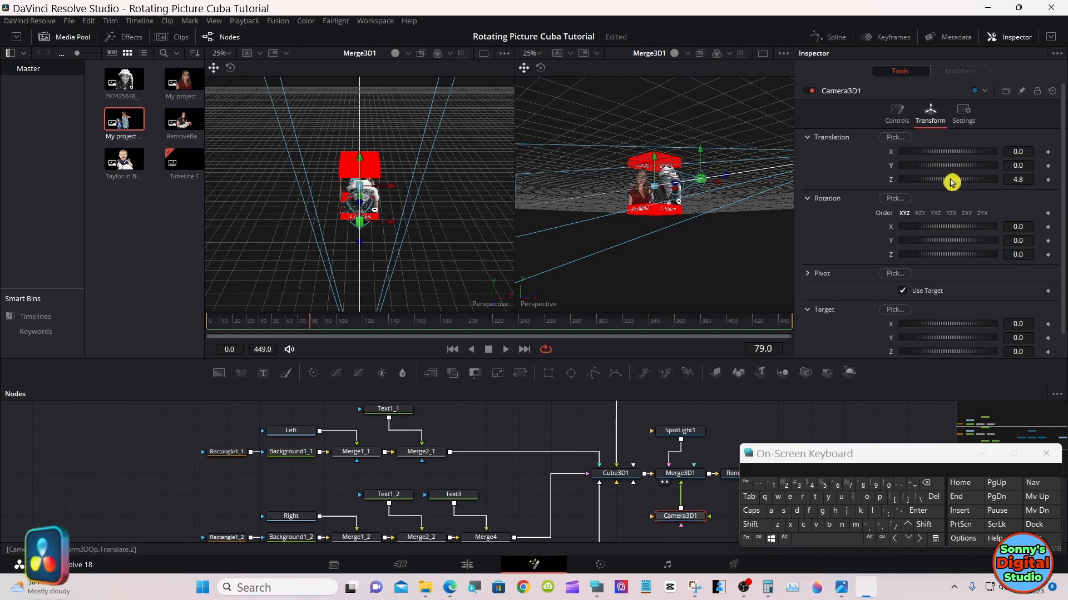
{"action": "left_click_drag", "start_coordinate": [950, 182], "coordinate": [951, 181]}
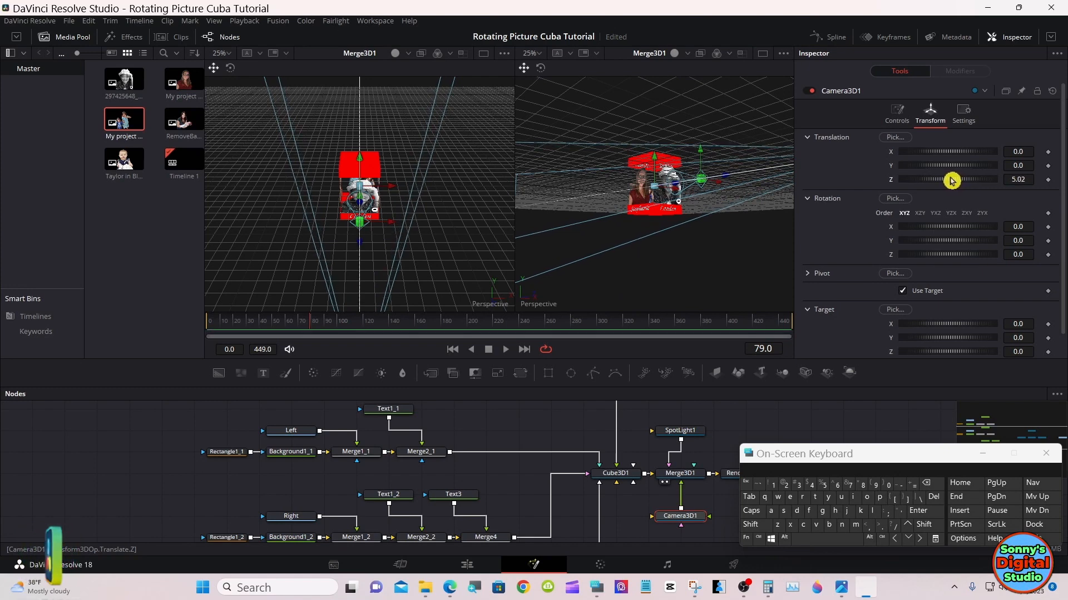
Scale the second Merge3D1 perspective view to Fit
{"action": "right_click", "coordinate": [682, 212]}
{"action": "mouse_move", "coordinate": [727, 221]}
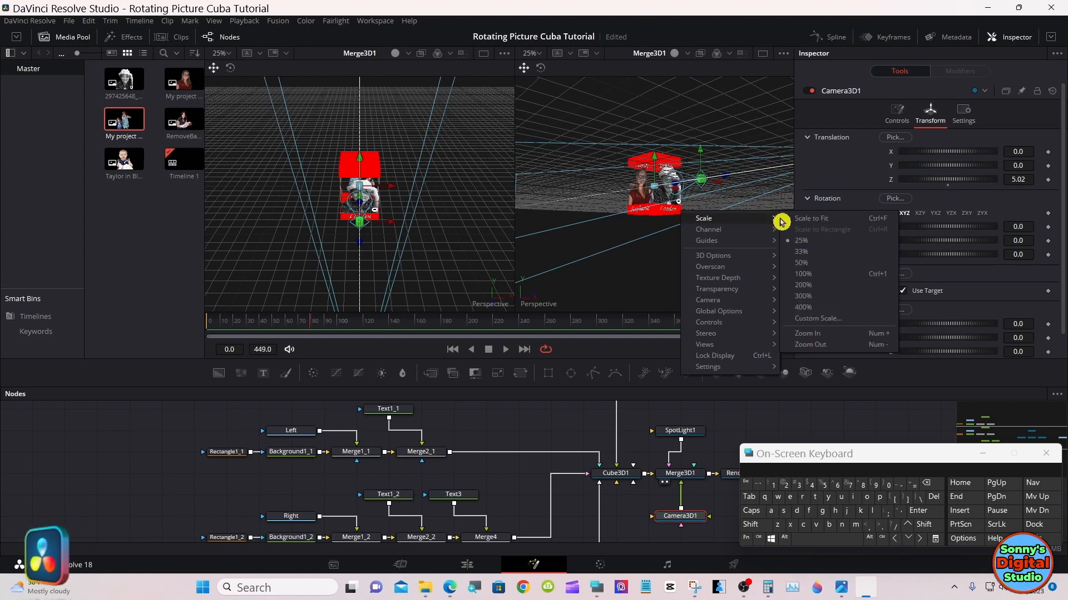
{"action": "left_click", "coordinate": [802, 221]}
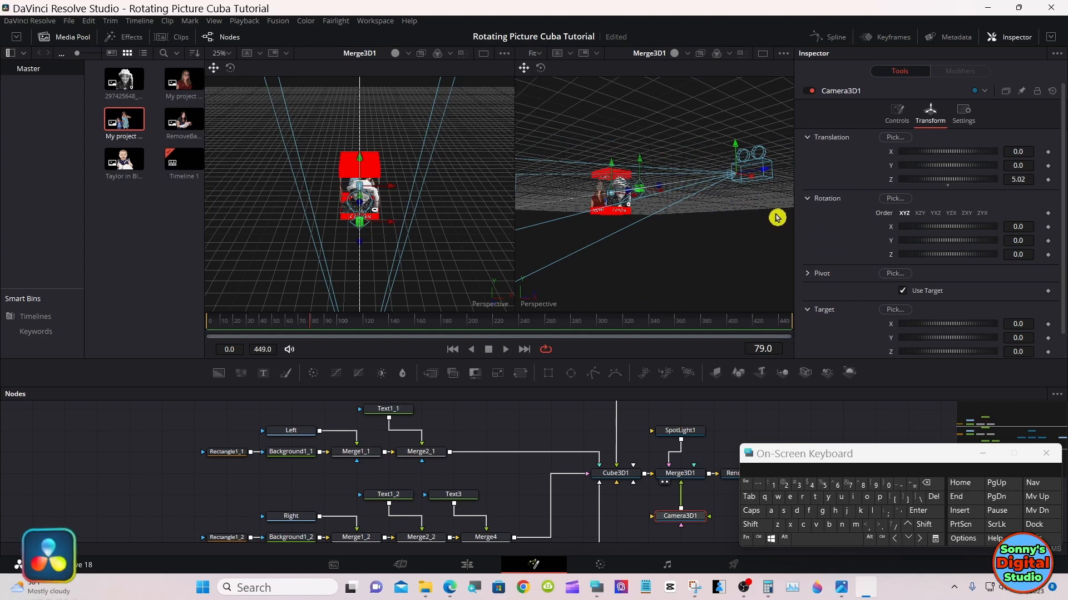
Move Camera3D1 in the 3D view to about 2.13 along X and 0.73 along Y
{"action": "left_click", "coordinate": [751, 525]}
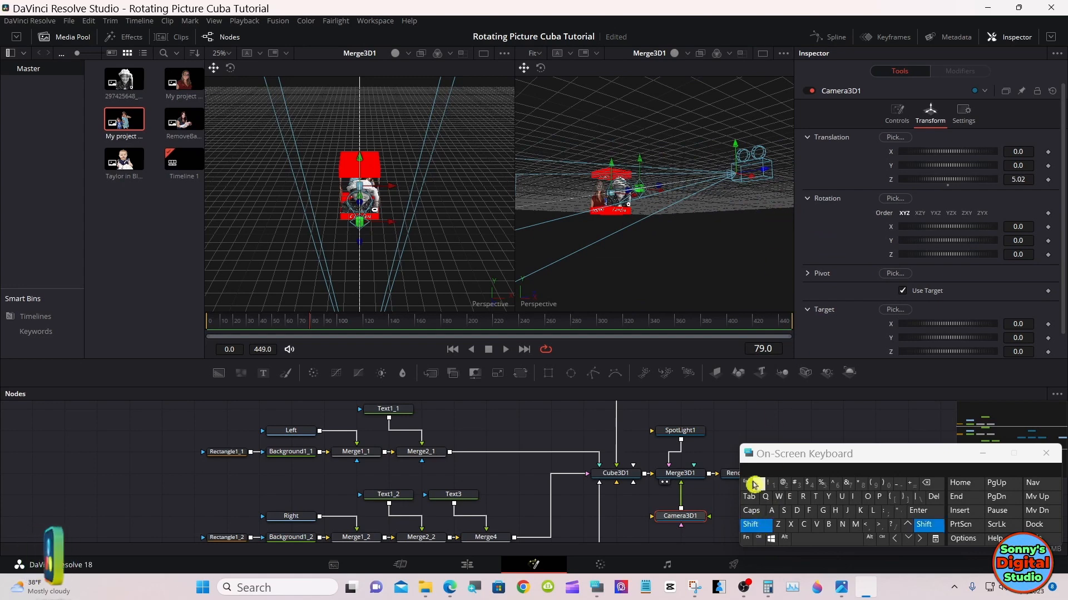
{"action": "mouse_move", "coordinate": [741, 267]}
{"action": "left_mouse_down"}
{"action": "mouse_move", "coordinate": [622, 270]}
{"action": "mouse_move", "coordinate": [745, 264]}
{"action": "mouse_move", "coordinate": [732, 262]}
{"action": "left_mouse_up"}
{"action": "left_click_drag", "start_coordinate": [631, 263], "coordinate": [797, 232]}
{"action": "left_click_drag", "start_coordinate": [647, 241], "coordinate": [651, 293]}
{"action": "left_click_drag", "start_coordinate": [727, 282], "coordinate": [662, 316]}
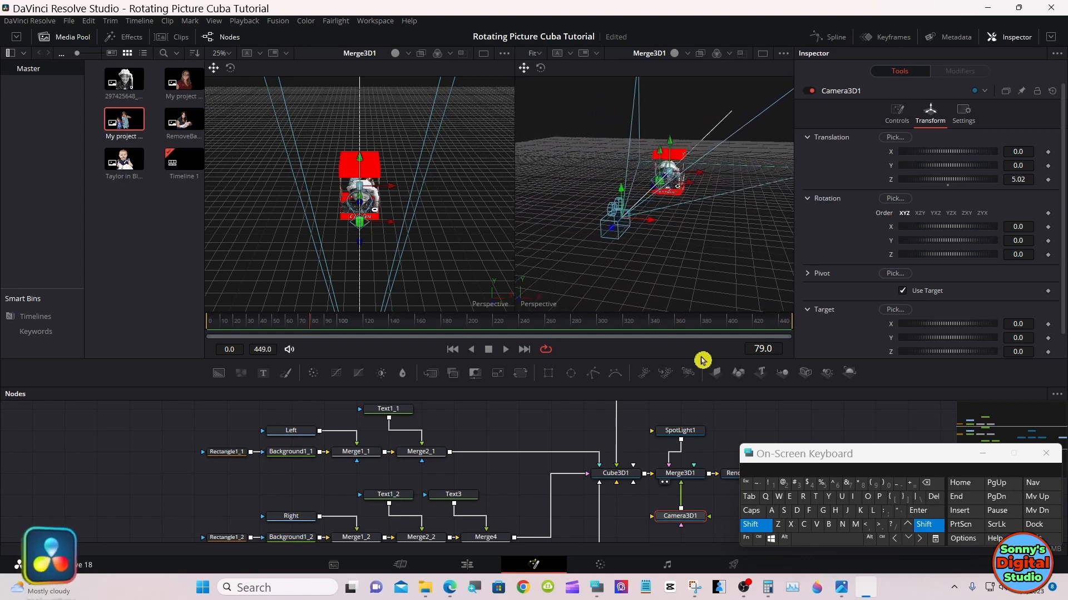
{"action": "left_click", "coordinate": [751, 530]}
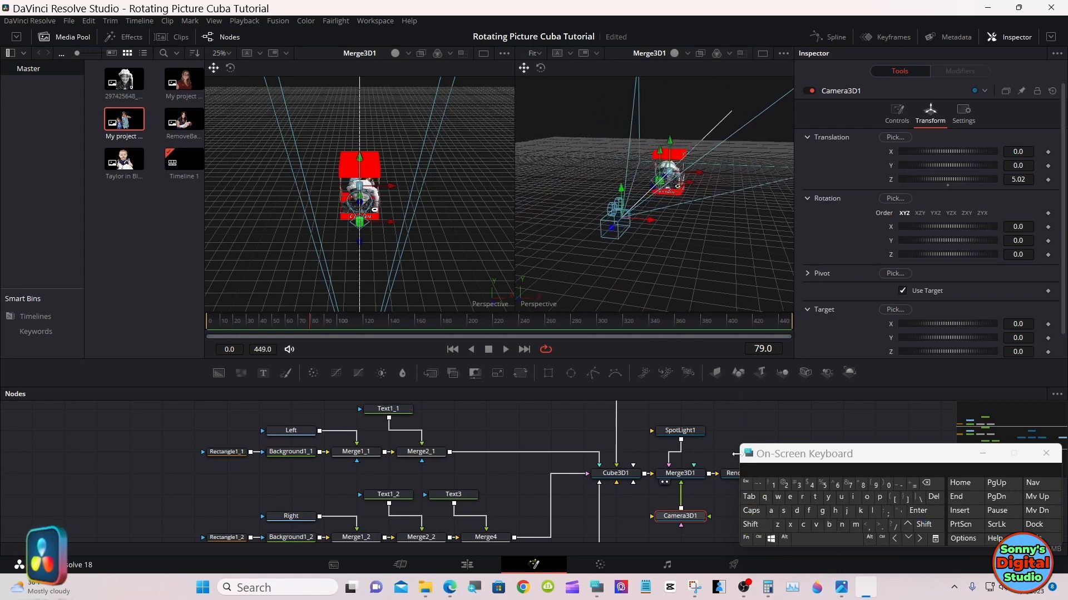
{"action": "left_click_drag", "start_coordinate": [653, 226], "coordinate": [760, 213]}
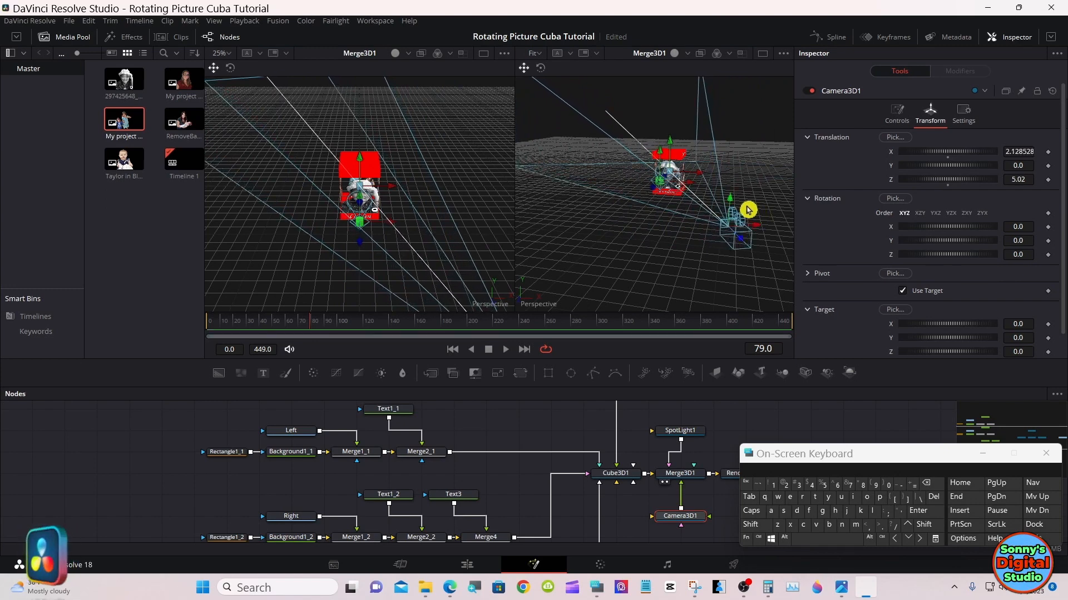
{"action": "left_click_drag", "start_coordinate": [731, 203], "coordinate": [735, 166]}
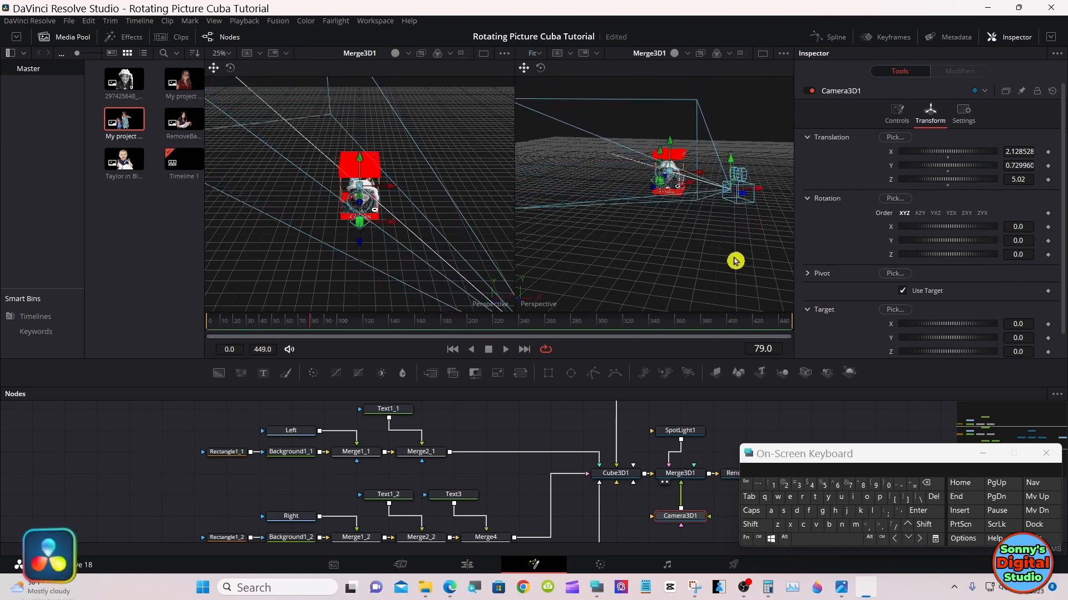
{"action": "left_click", "coordinate": [977, 457]}
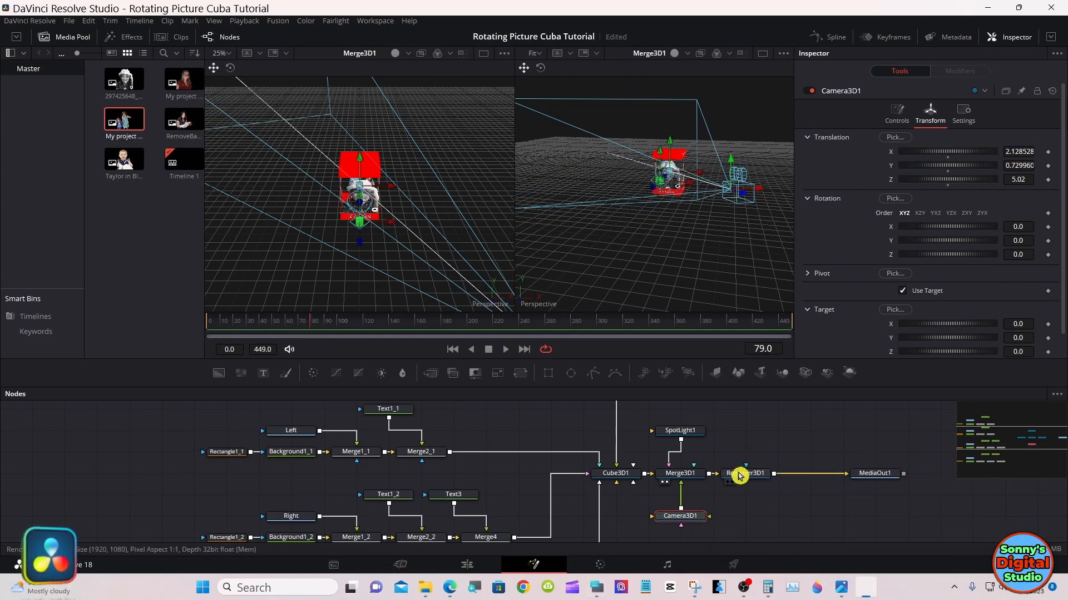
Enable Lighting and Shadows for Renderer3D1
{"action": "left_click", "coordinate": [740, 475]}
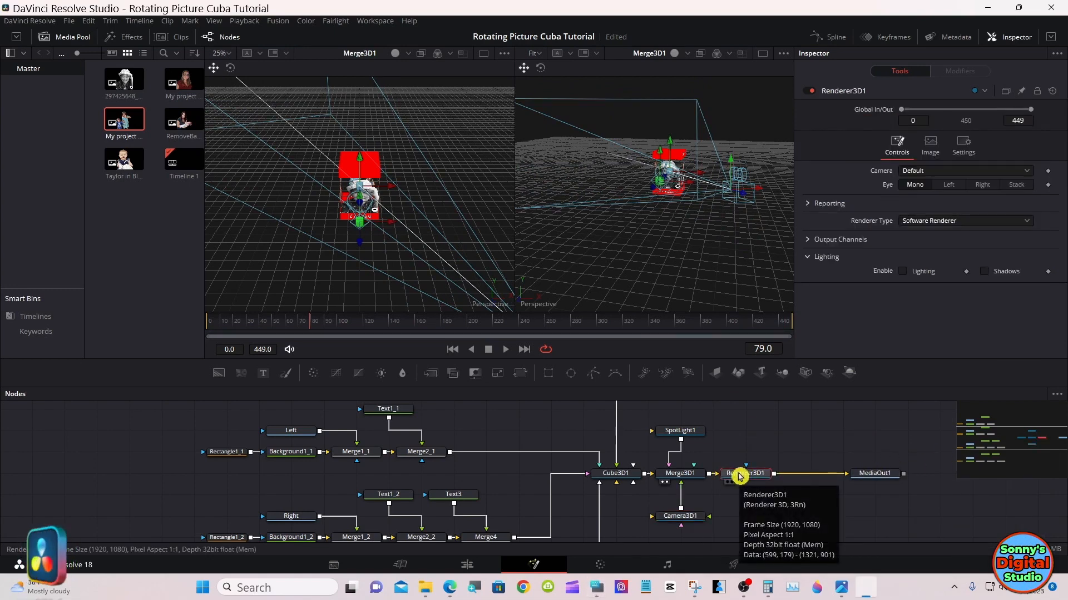
{"action": "left_click", "coordinate": [903, 271]}
{"action": "left_click", "coordinate": [986, 273]}
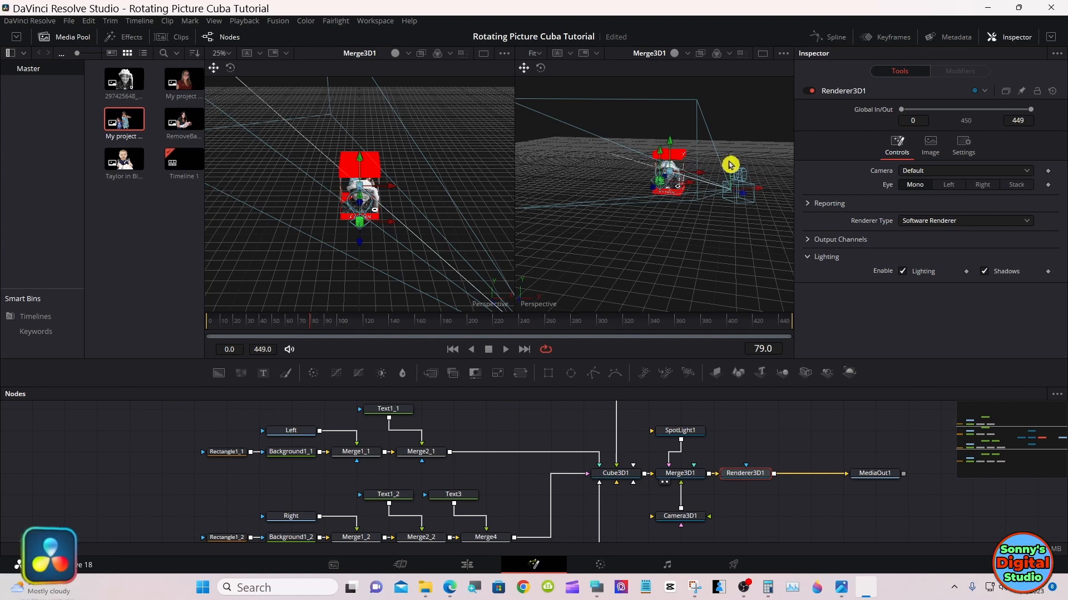
Raise the camera slightly along its Y axis in the Merge3D1 perspective view
{"action": "left_click_drag", "start_coordinate": [731, 162], "coordinate": [736, 155]}
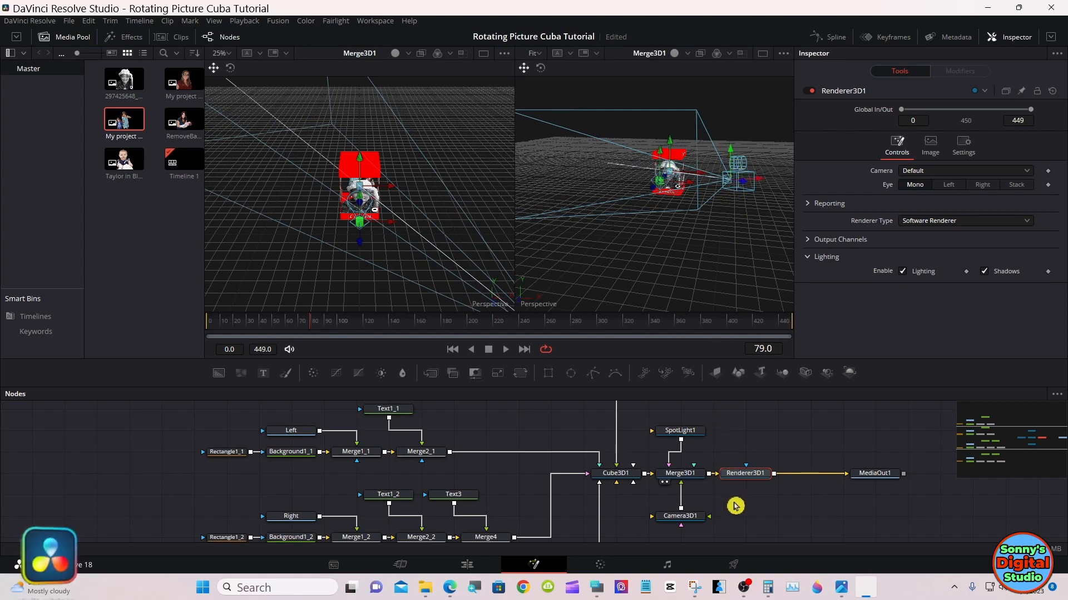
{"action": "left_click", "coordinate": [731, 530]}
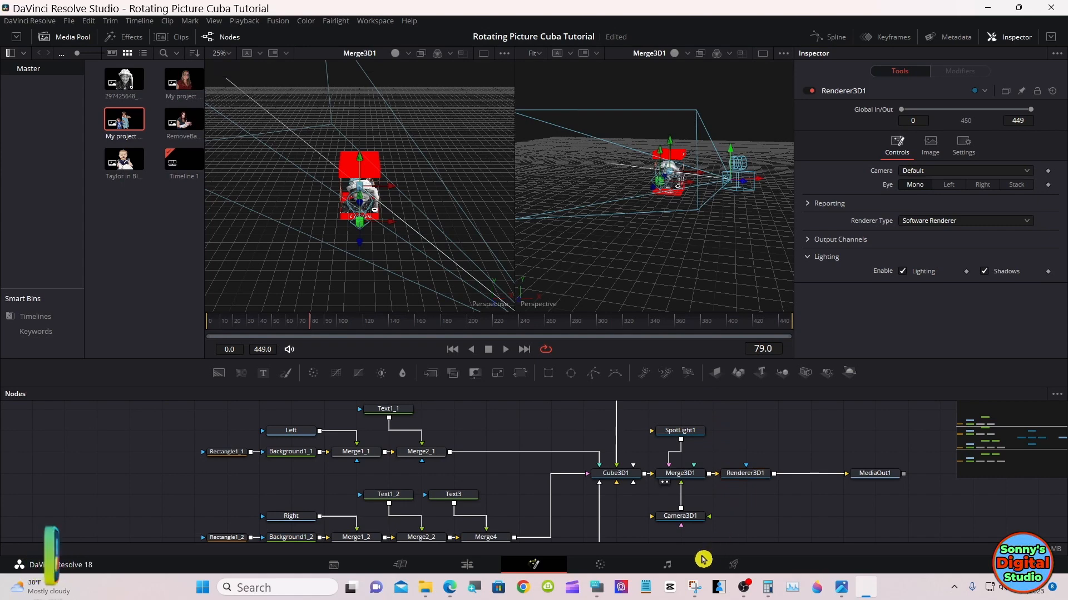
{"action": "left_click", "coordinate": [598, 587]}
{"action": "left_click", "coordinate": [749, 525]}
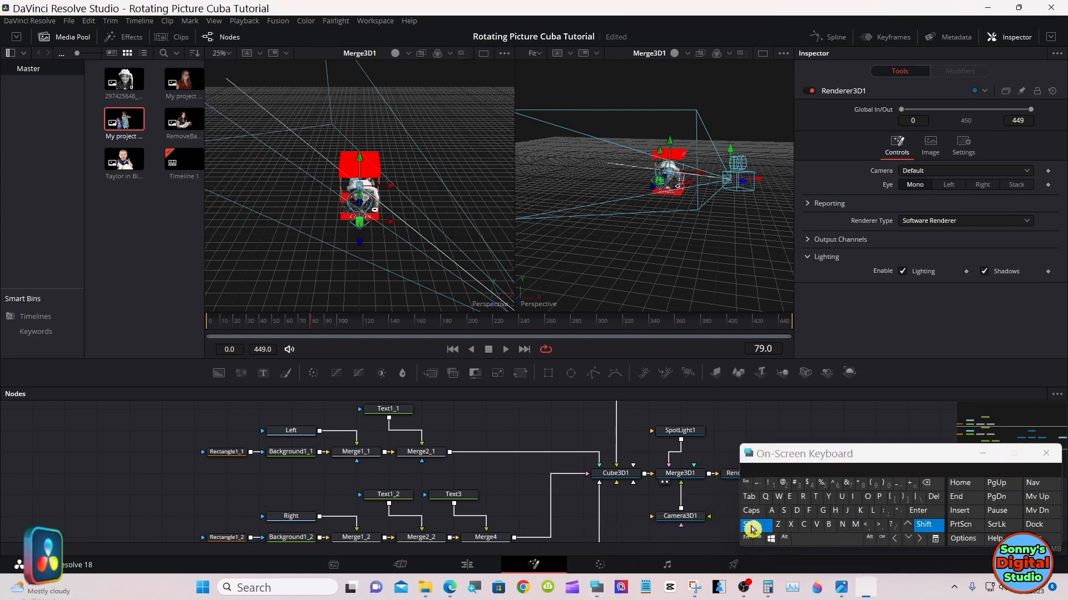
{"action": "left_click_drag", "start_coordinate": [665, 278], "coordinate": [698, 277]}
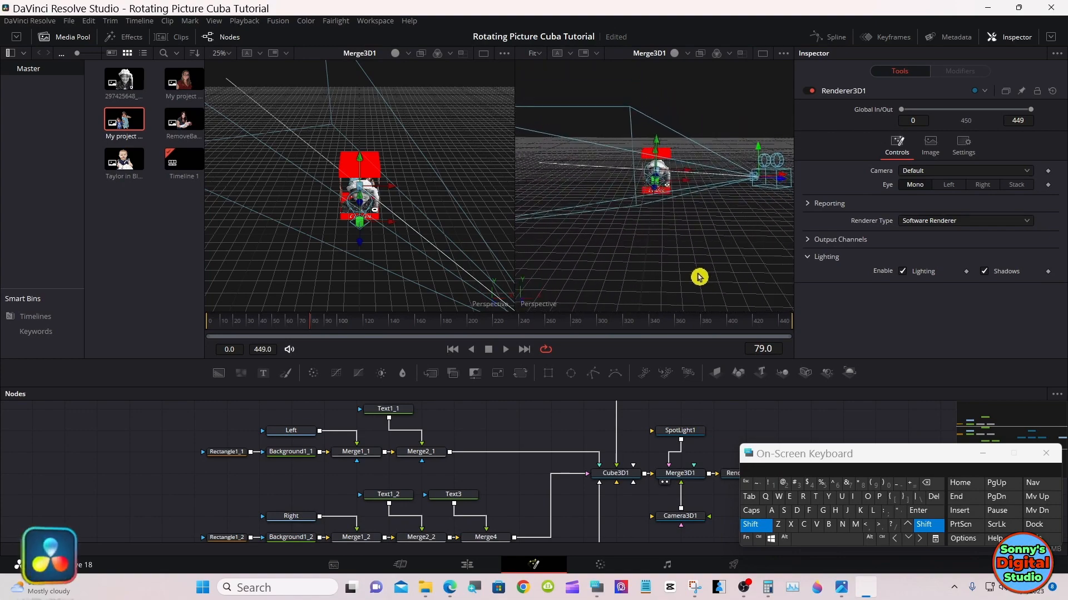
{"action": "left_click", "coordinate": [752, 525]}
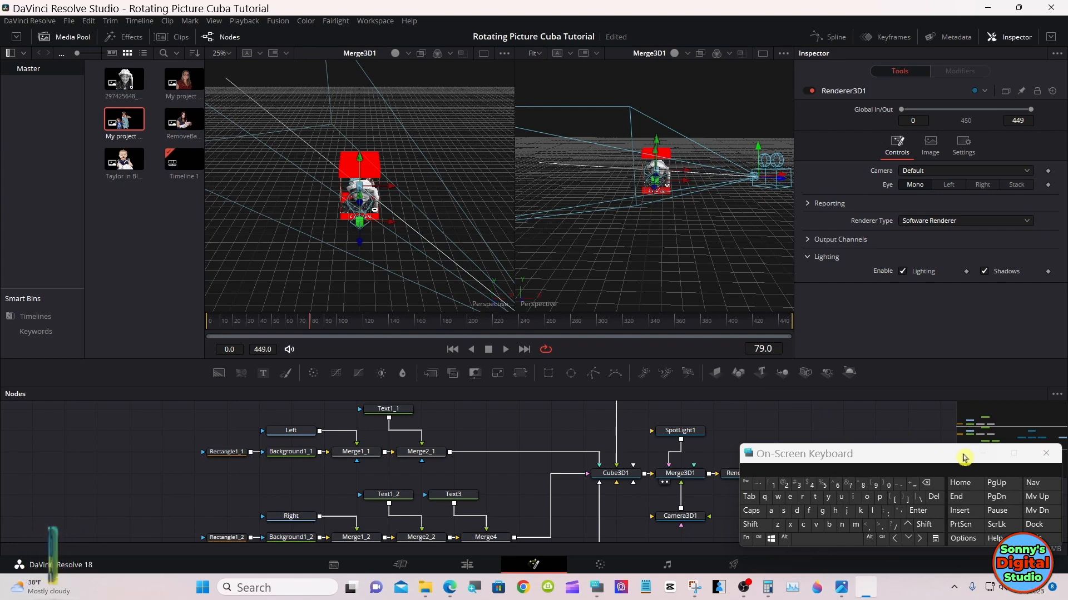
Show Renderer3D1 in the first viewer and disable its Lighting while keeping Shadows enabled
{"action": "left_click_drag", "start_coordinate": [937, 454], "coordinate": [935, 332]}
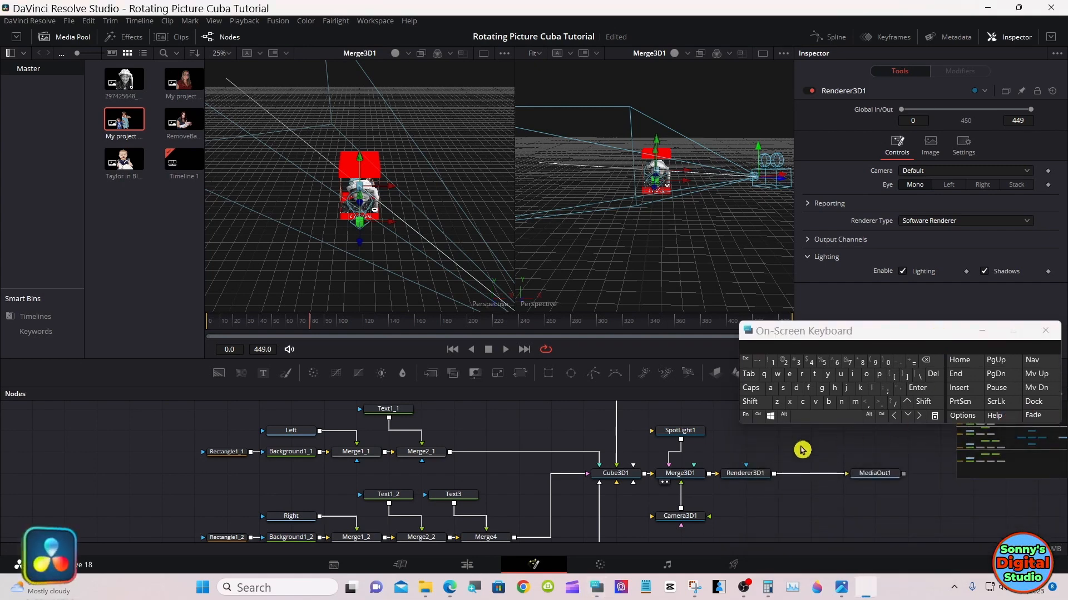
{"action": "left_click_drag", "start_coordinate": [743, 473], "coordinate": [351, 233]}
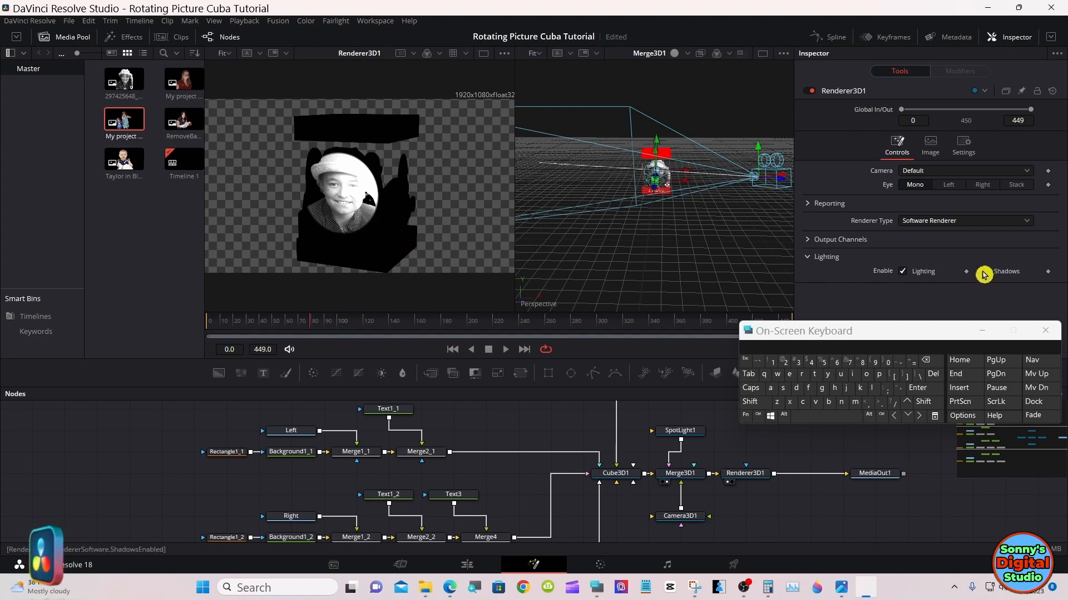
{"action": "left_click", "coordinate": [904, 273]}
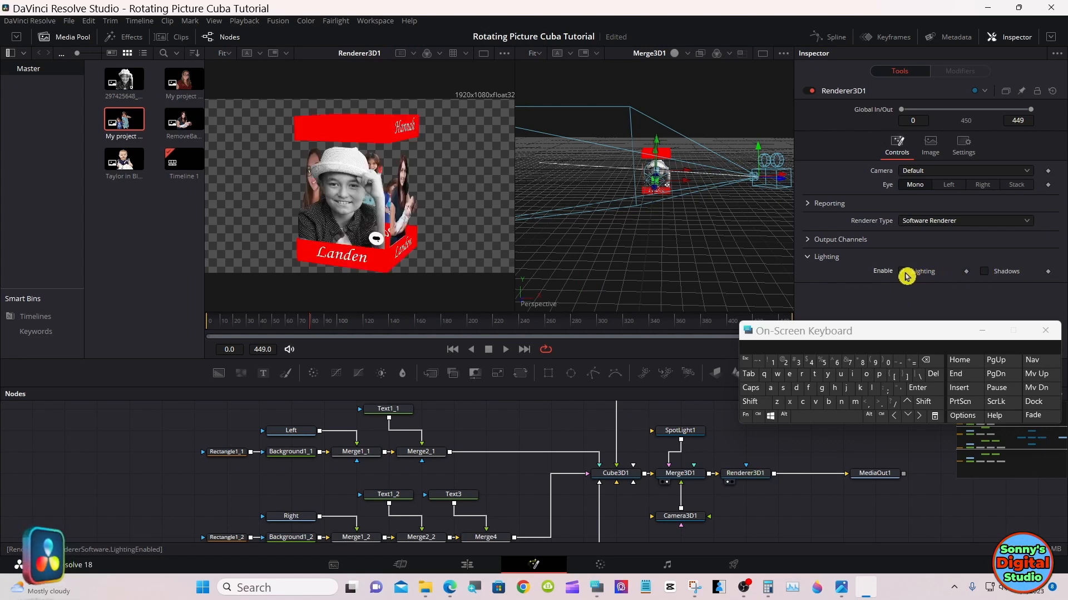
{"action": "left_click", "coordinate": [984, 272]}
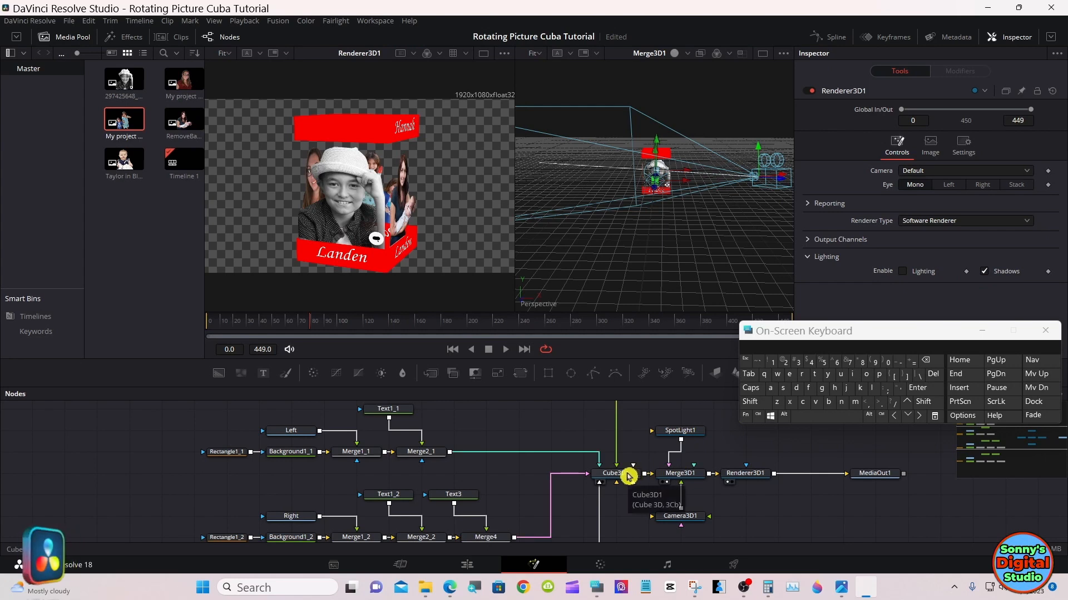
Compare culling the front and back faces of Cube3D1, and keep only Back culling enabled
{"action": "left_click", "coordinate": [627, 475]}
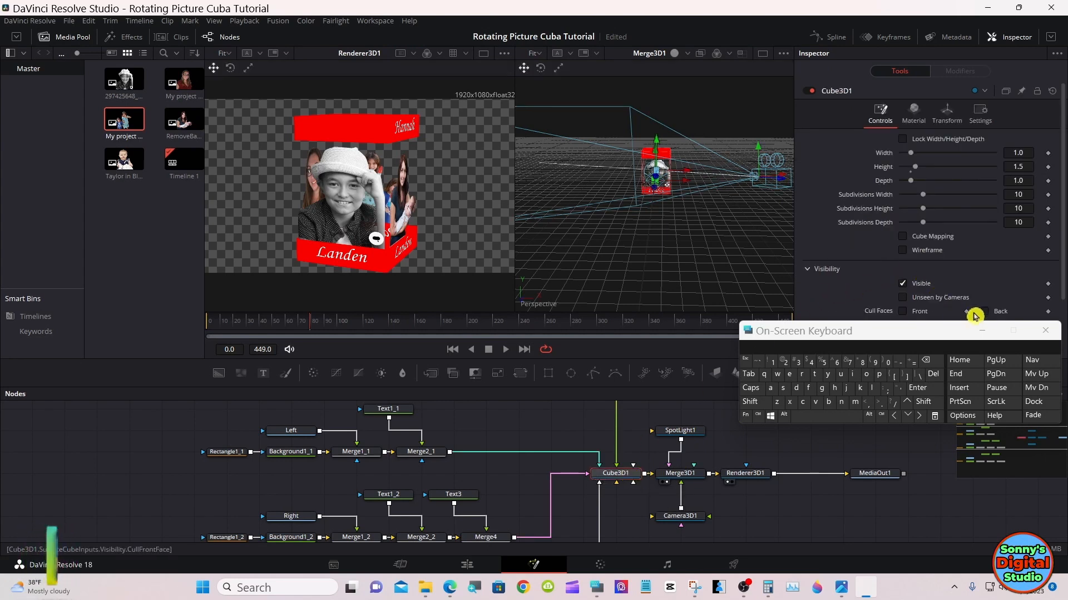
{"action": "left_click", "coordinate": [988, 334]}
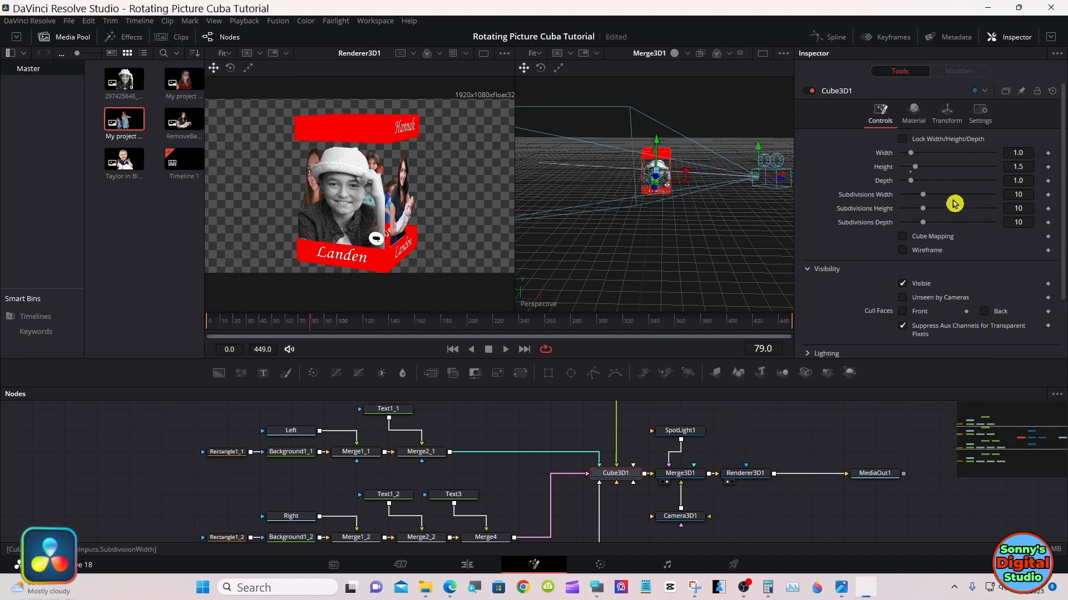
{"action": "left_click", "coordinate": [989, 315]}
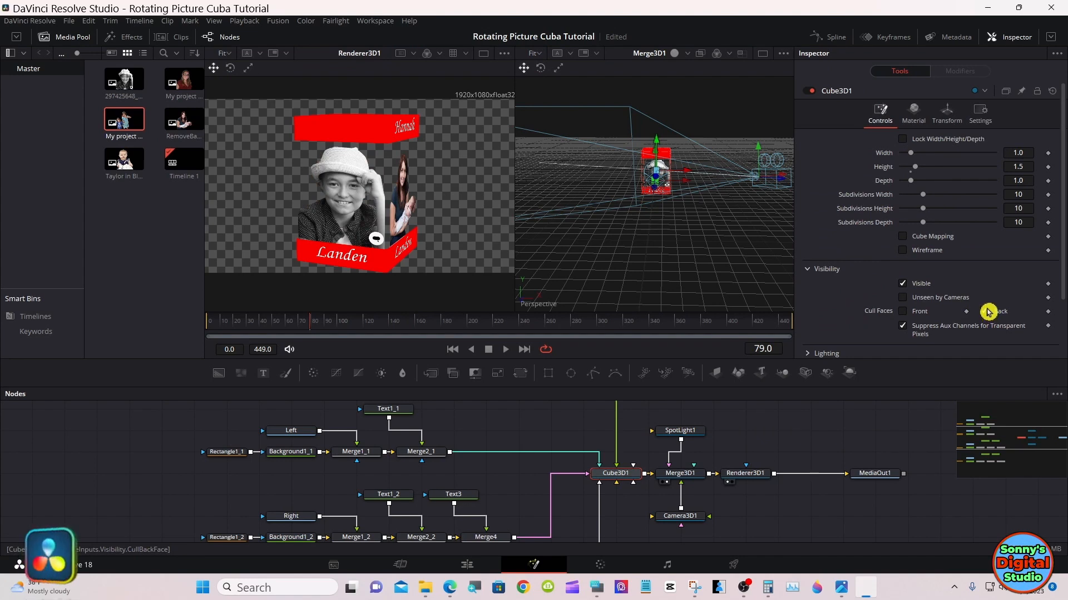
{"action": "left_click", "coordinate": [988, 313]}
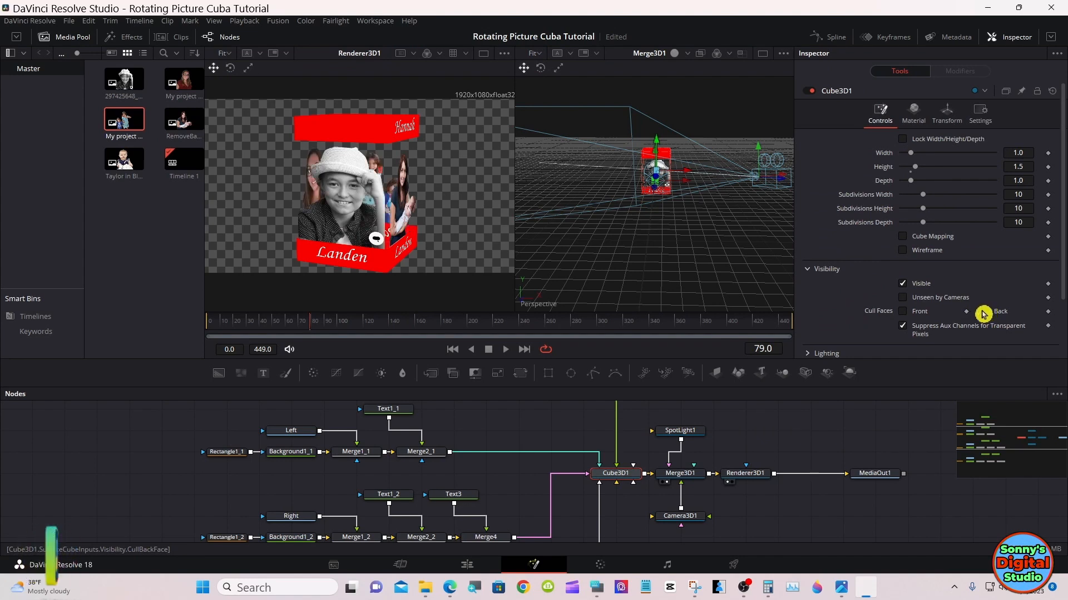
{"action": "left_click", "coordinate": [951, 314]}
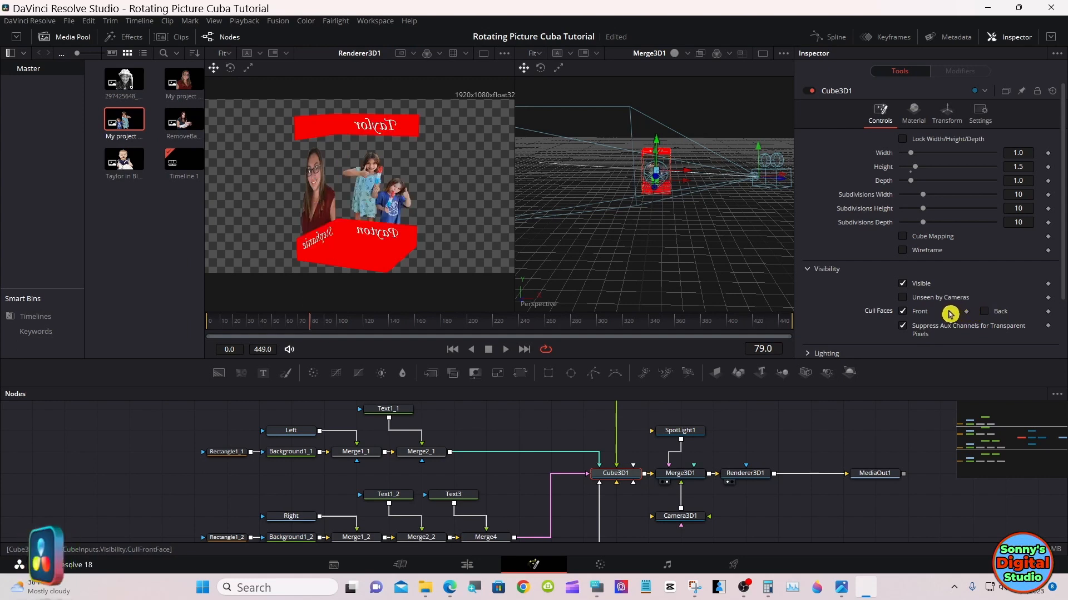
{"action": "left_click", "coordinate": [950, 314]}
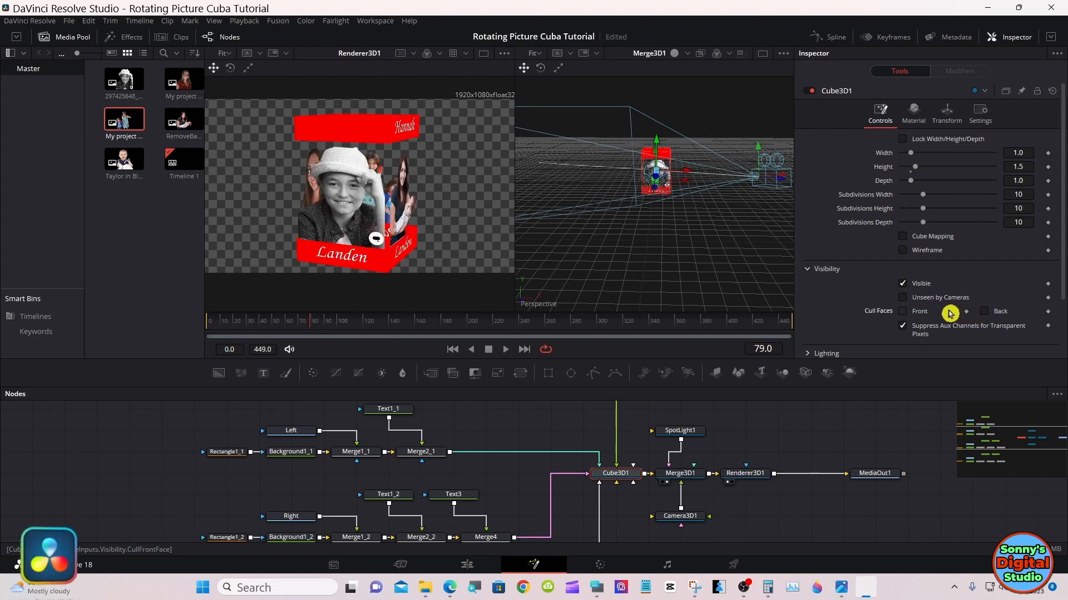
{"action": "left_click", "coordinate": [989, 313]}
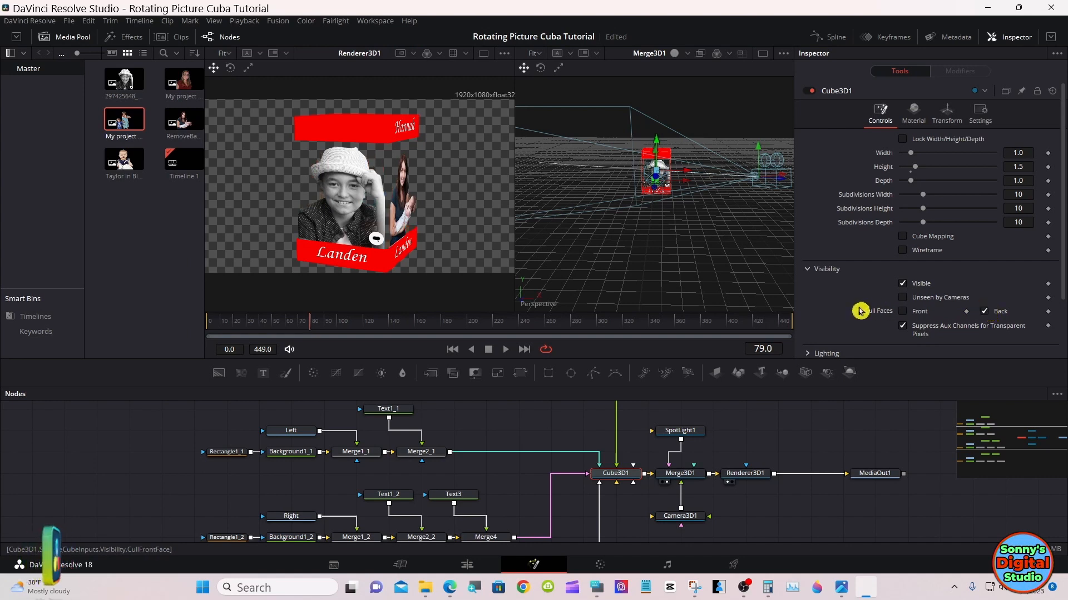
{"action": "left_click", "coordinate": [985, 312]}
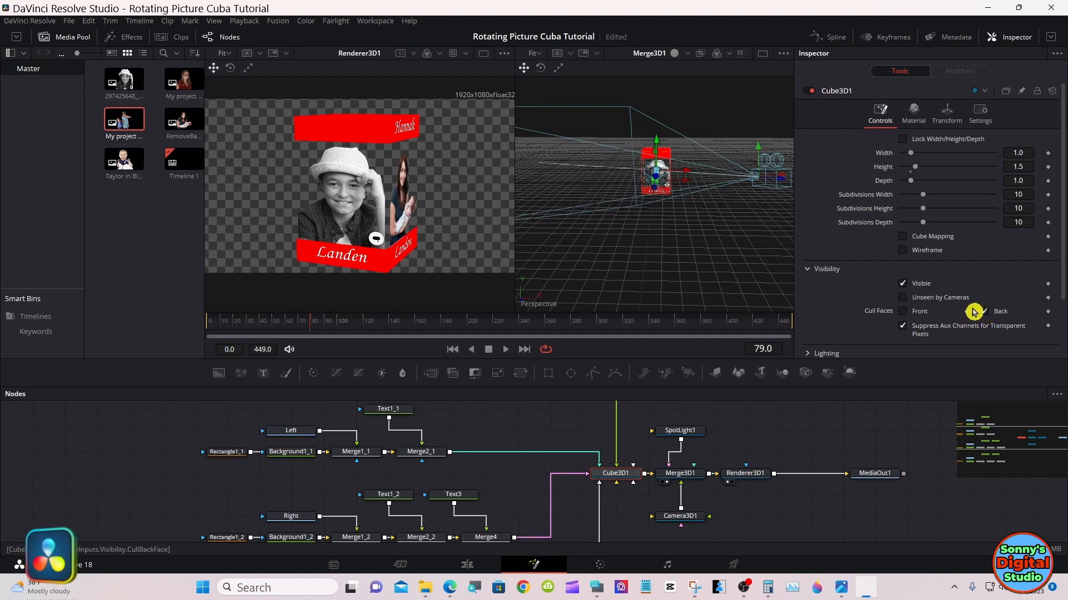
Go to frame 0 and move SpotLight1 to about 6.05 along Z
{"action": "left_click_drag", "start_coordinate": [309, 331], "coordinate": [208, 330]}
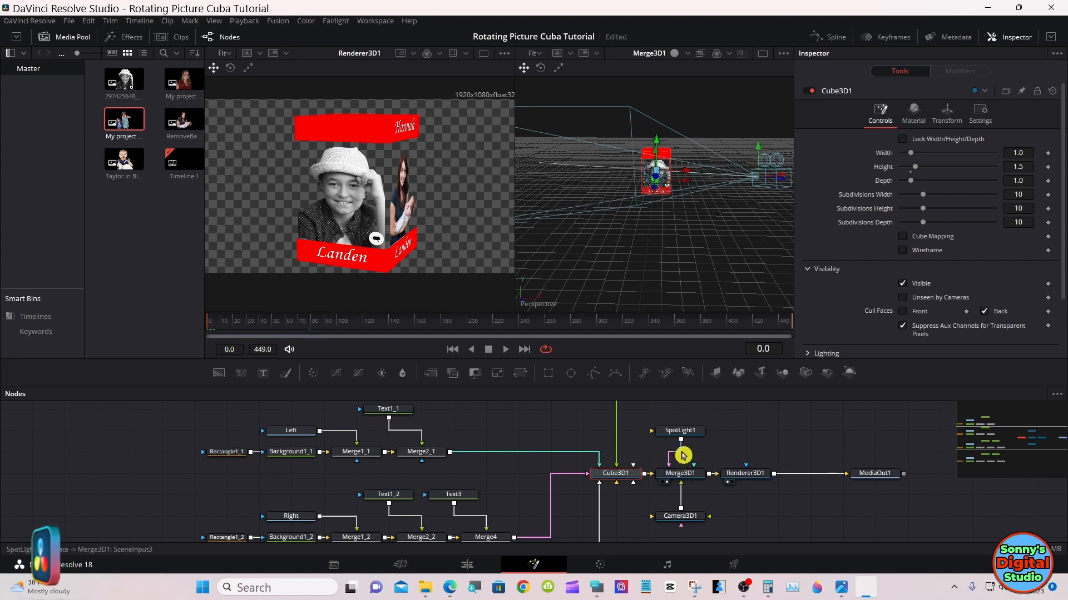
{"action": "left_click", "coordinate": [683, 434]}
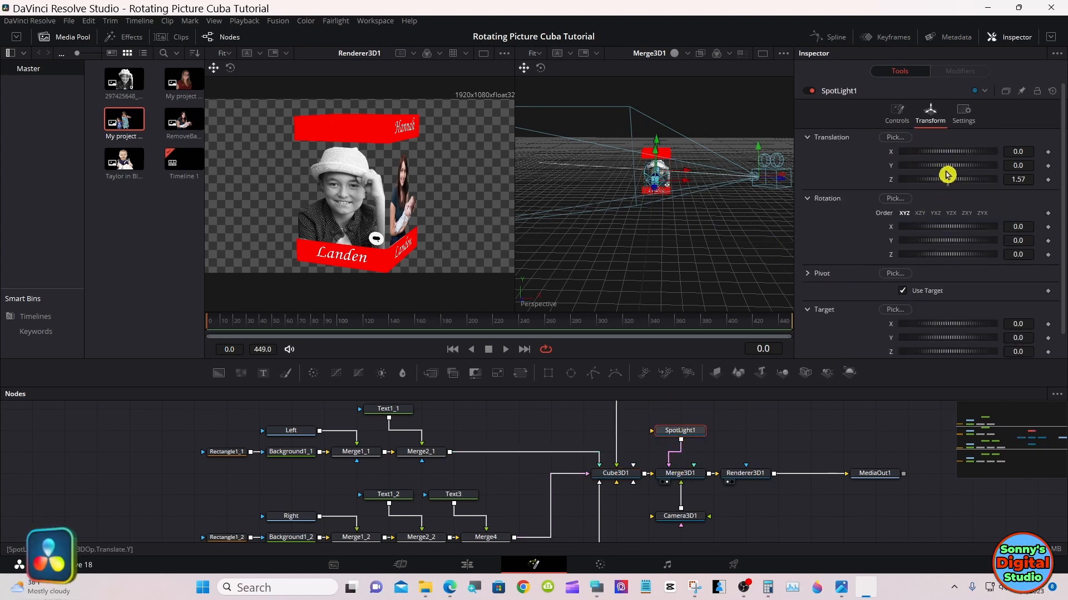
{"action": "mouse_move", "coordinate": [949, 183]}
{"action": "left_mouse_down"}
{"action": "mouse_move", "coordinate": [937, 180]}
{"action": "mouse_move", "coordinate": [946, 168]}
{"action": "left_mouse_up"}
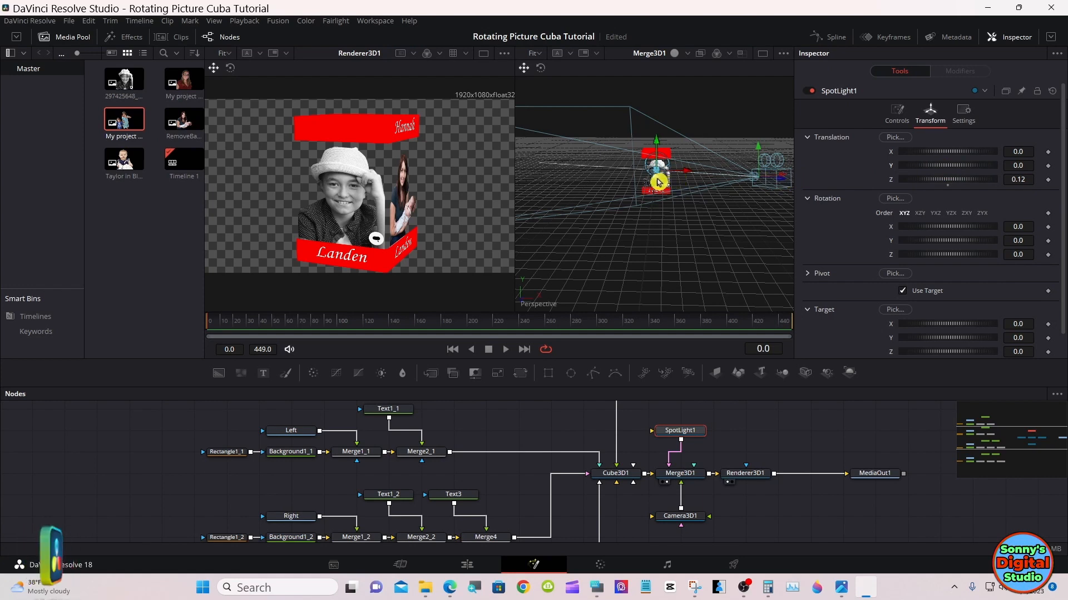
{"action": "left_click_drag", "start_coordinate": [658, 180], "coordinate": [660, 255]}
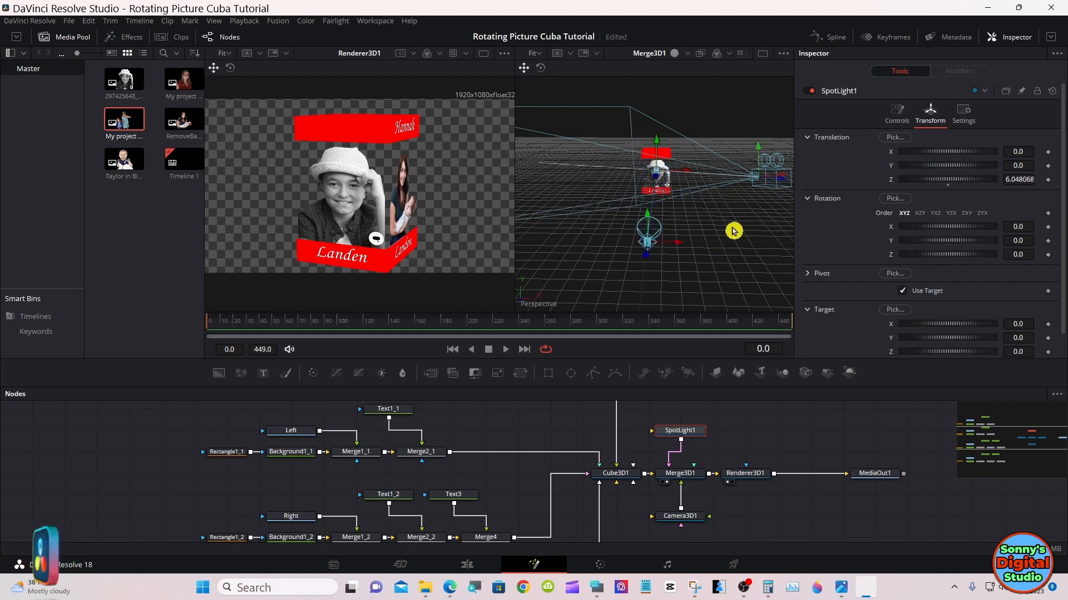
Move SpotLight1 to X 2.034, Y 1.721 and Z 5.47, and set its cone angle to 47.68
{"action": "left_click_drag", "start_coordinate": [939, 155], "coordinate": [989, 167]}
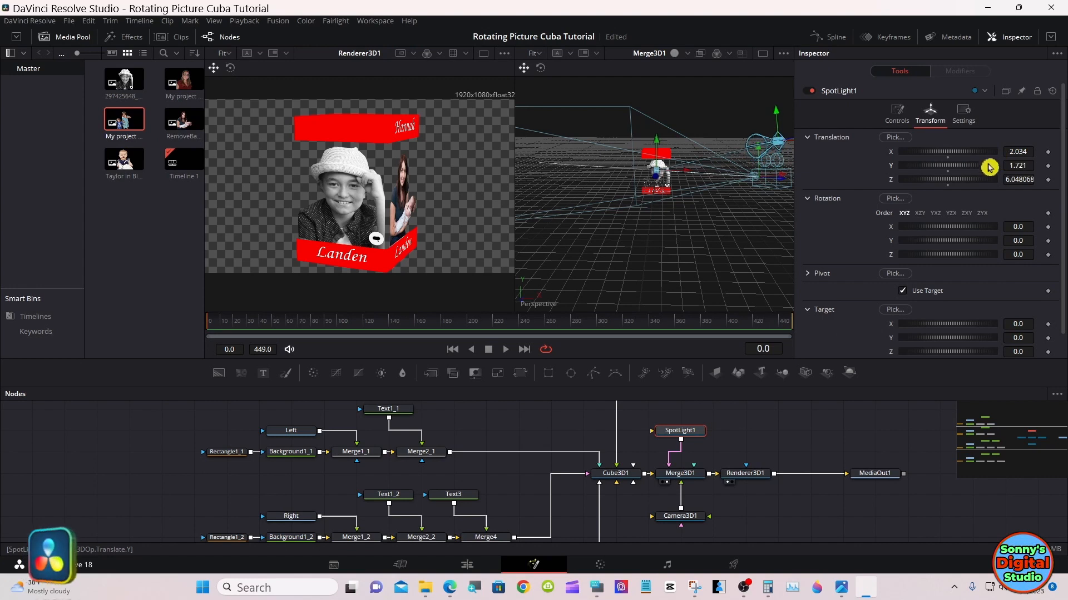
{"action": "left_click", "coordinate": [948, 186]}
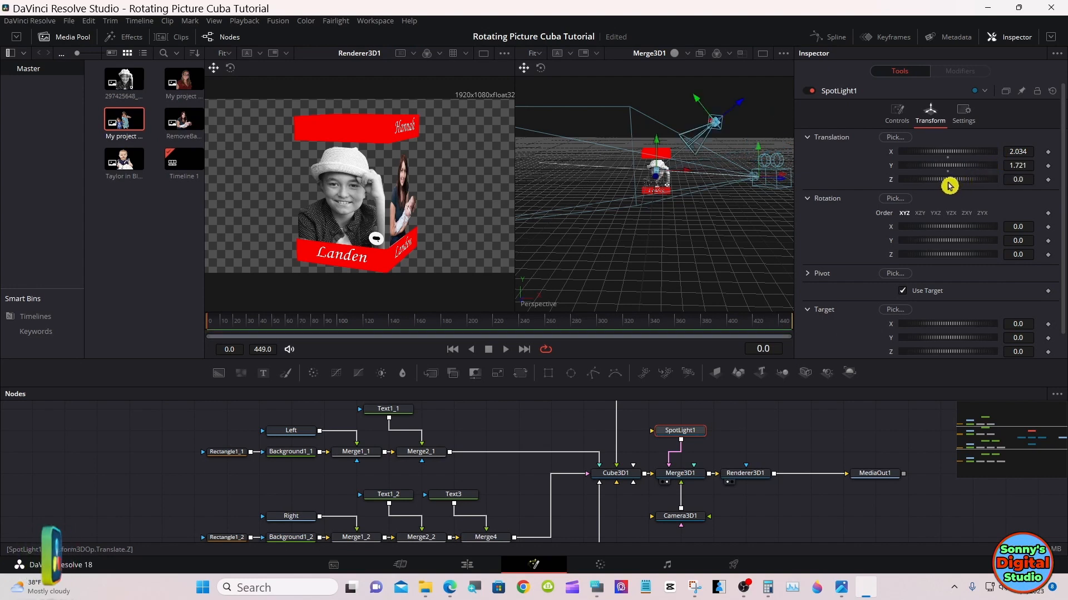
{"action": "left_click_drag", "start_coordinate": [951, 185], "coordinate": [978, 179]}
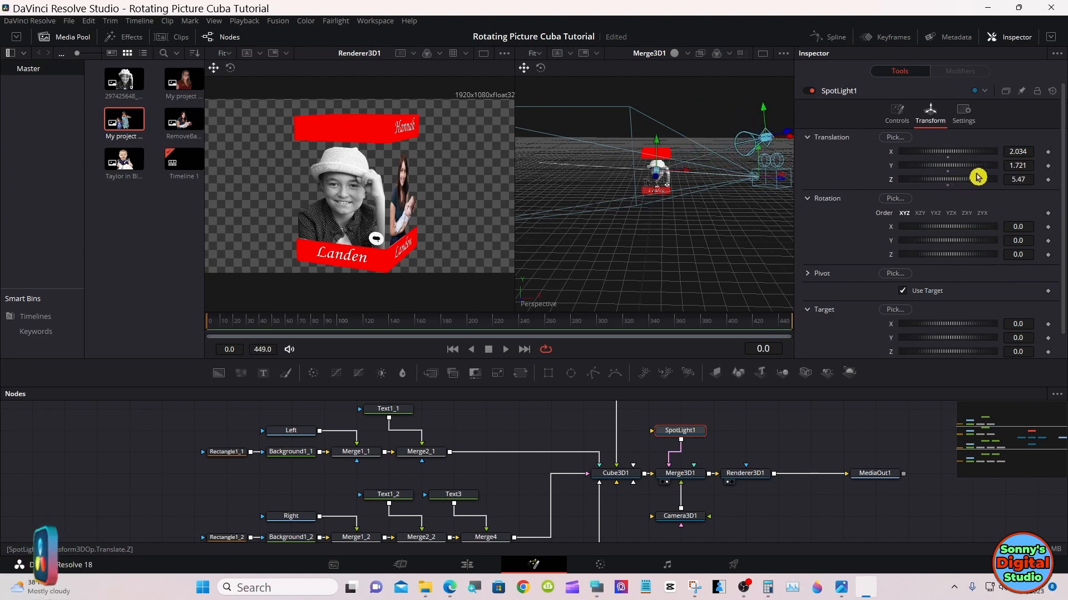
{"action": "left_click", "coordinate": [897, 113]}
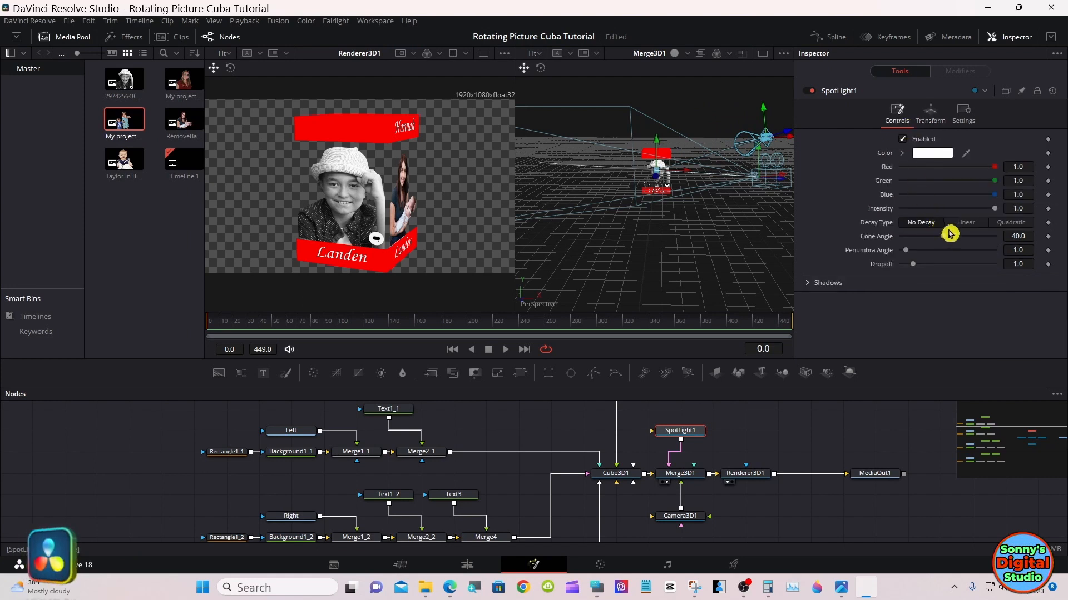
{"action": "left_click_drag", "start_coordinate": [944, 241], "coordinate": [950, 240]}
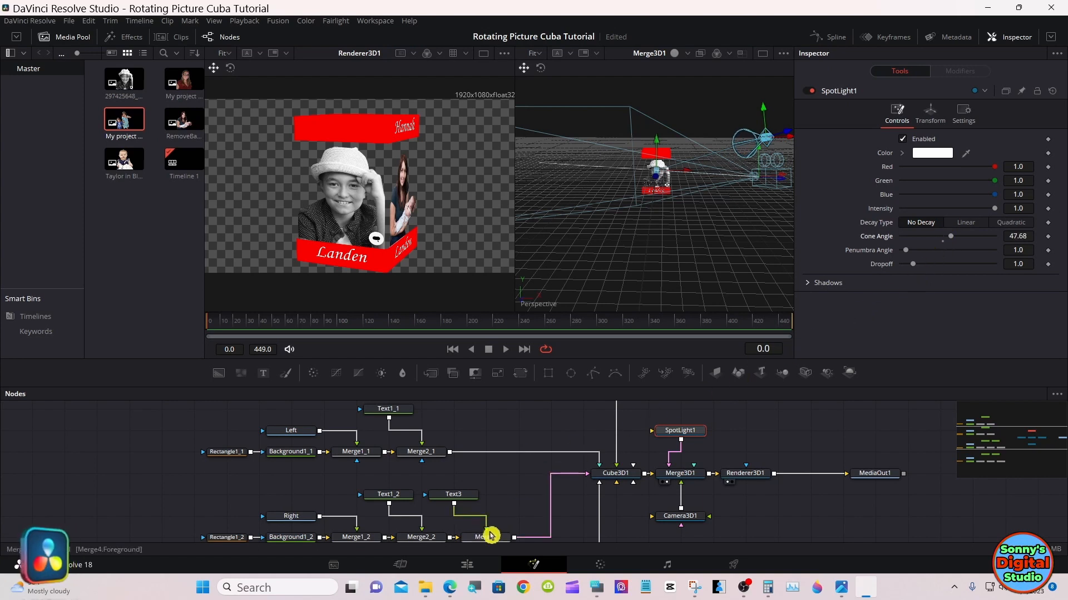
Check the picture cube on the Edit page, then select Camera3D1 in Fusion and show Cube3D1 in the first viewer
{"action": "left_click", "coordinate": [465, 563]}
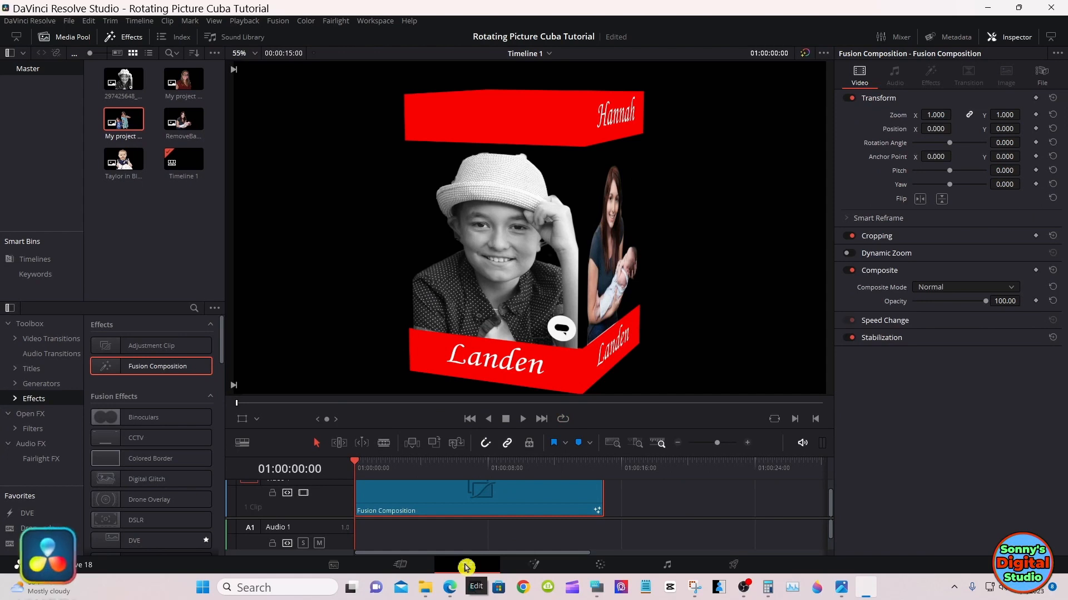
{"action": "left_click", "coordinate": [540, 566]}
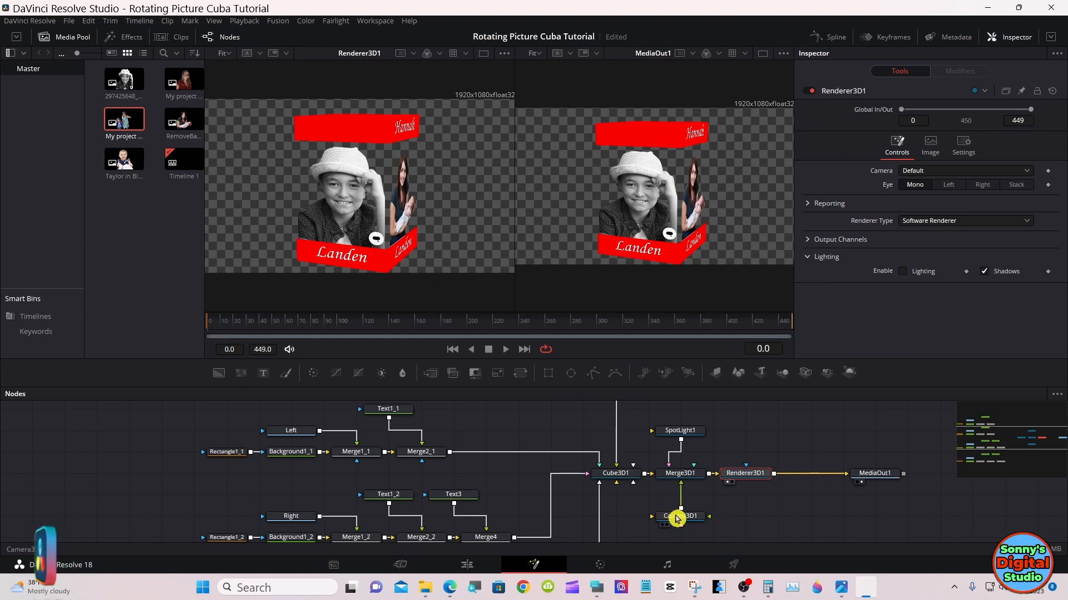
{"action": "left_click", "coordinate": [677, 517]}
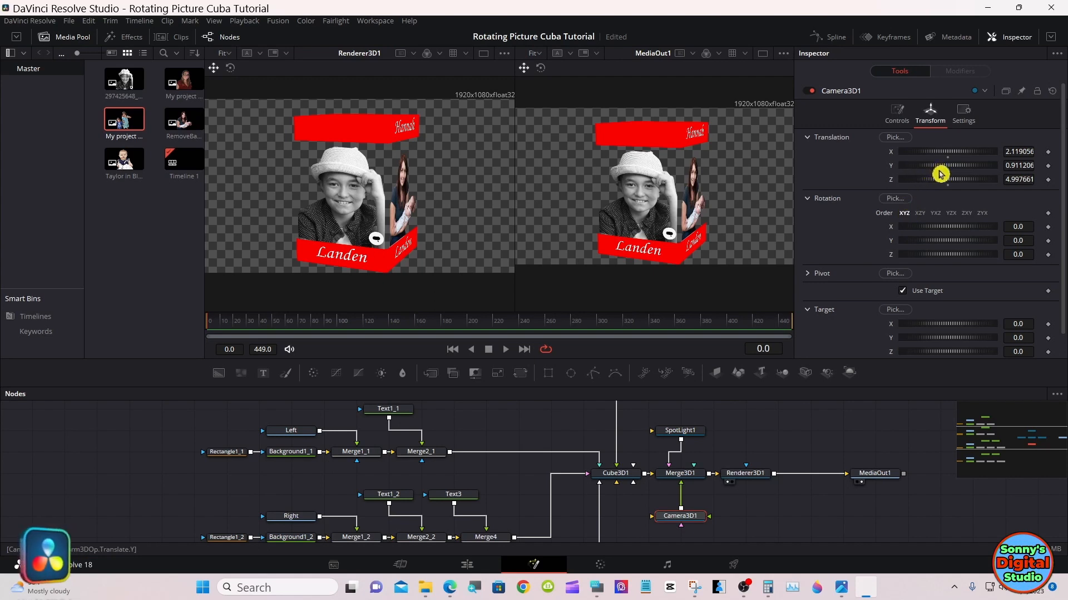
{"action": "left_click_drag", "start_coordinate": [628, 473], "coordinate": [443, 207]}
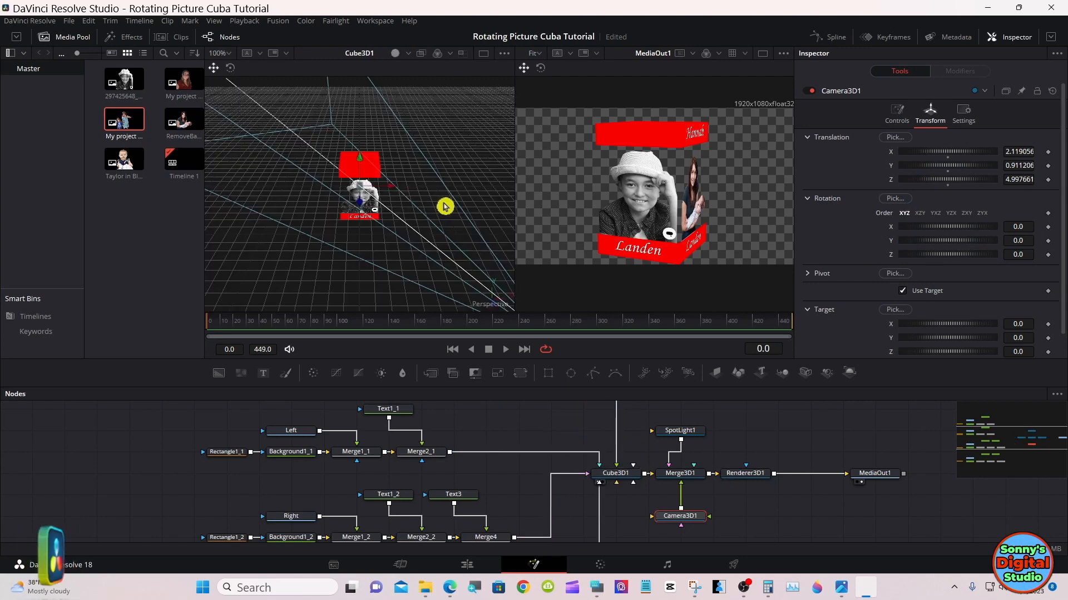
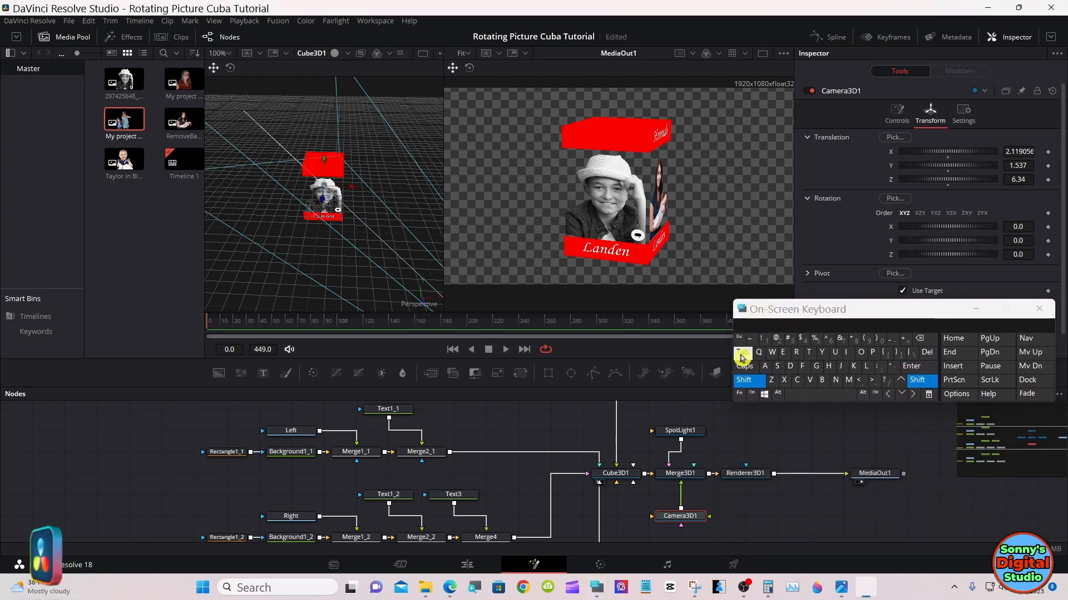
Compare Renderer3D1, Cube3D1 and Merge3D1 in the second viewer, finishing with Renderer3D1 shown
{"action": "left_click", "coordinate": [759, 381]}
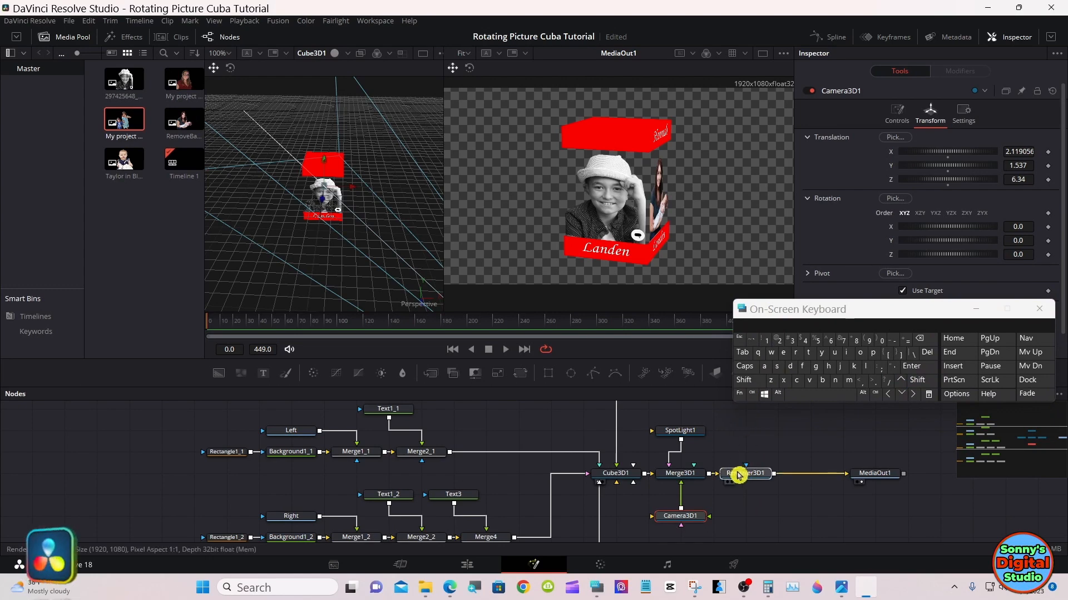
{"action": "left_click_drag", "start_coordinate": [739, 472], "coordinate": [648, 246]}
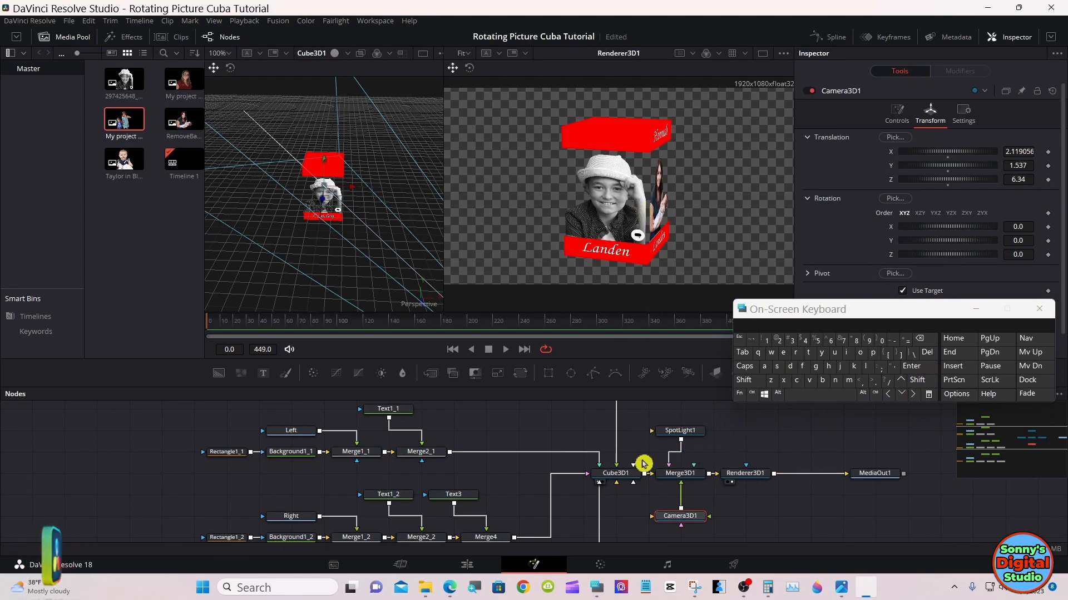
{"action": "left_click", "coordinate": [617, 472]}
{"action": "left_click_drag", "start_coordinate": [615, 241], "coordinate": [616, 237]}
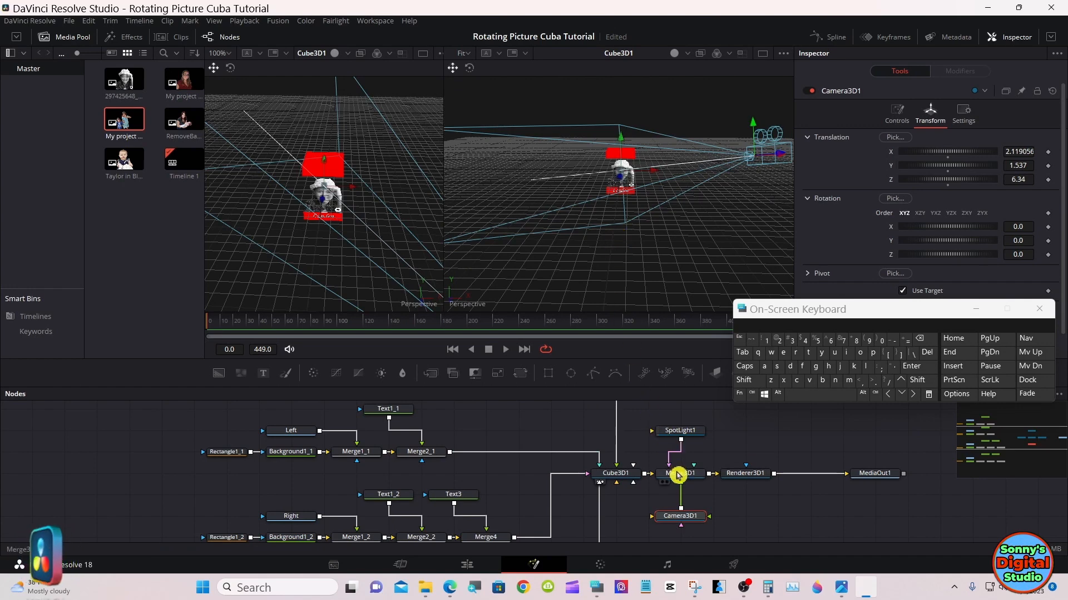
{"action": "left_click_drag", "start_coordinate": [676, 475], "coordinate": [644, 263]}
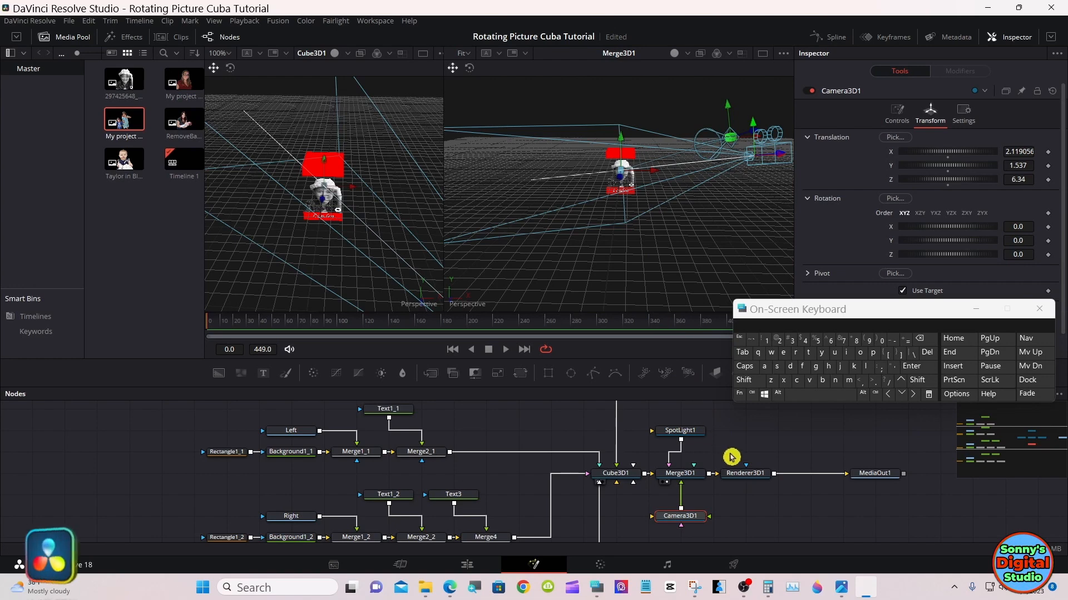
{"action": "left_click", "coordinate": [751, 474]}
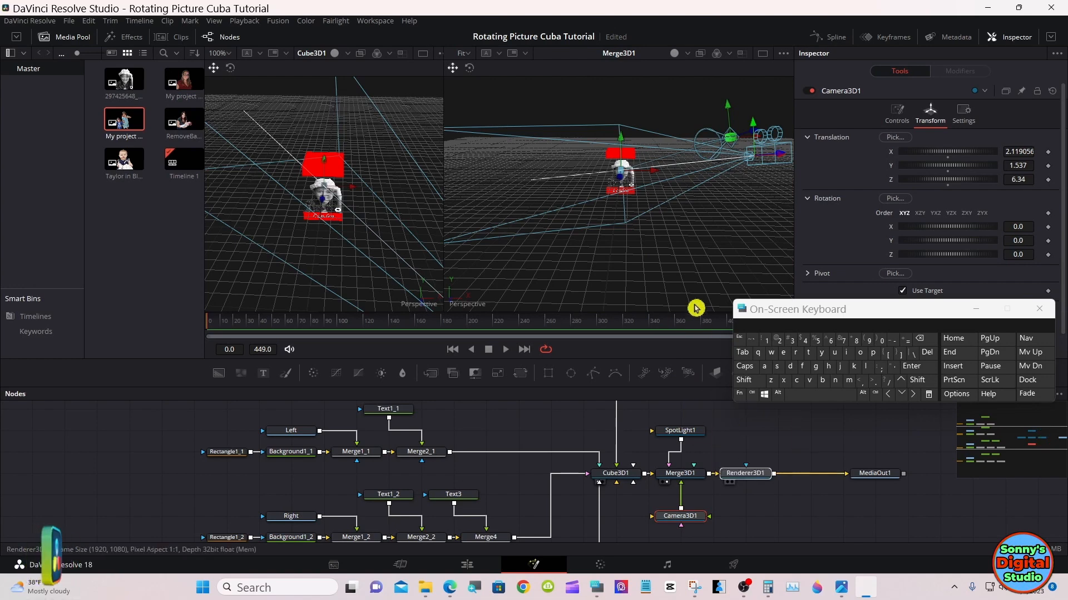
{"action": "left_click_drag", "start_coordinate": [694, 308], "coordinate": [689, 281]}
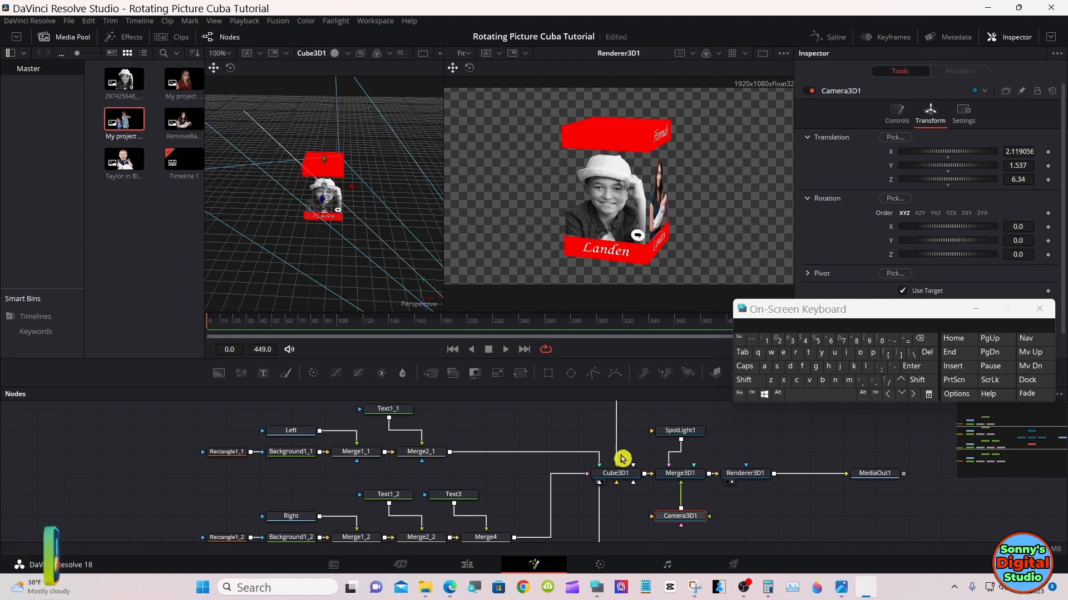
Bring up Cube3D1's transform settings and move the on-screen keyboard clear of them
{"action": "left_click", "coordinate": [605, 473]}
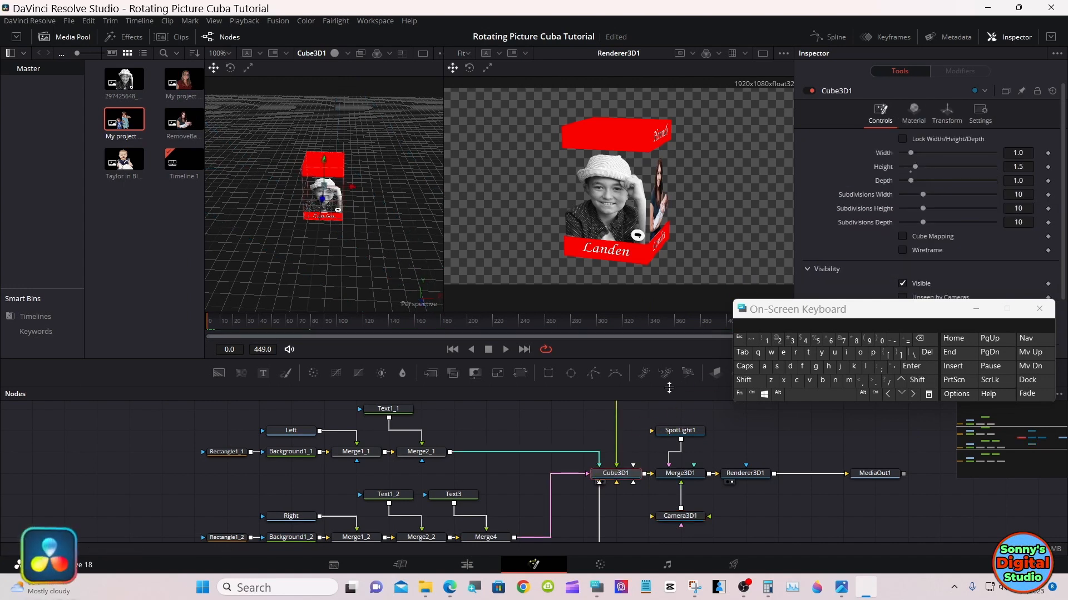
{"action": "left_click", "coordinate": [937, 122]}
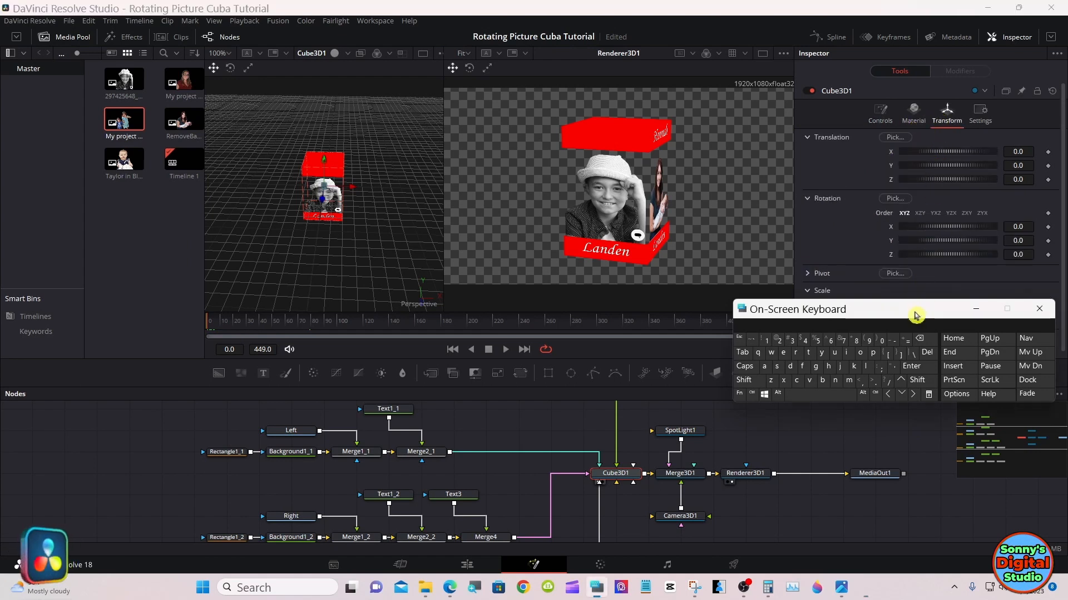
{"action": "left_click_drag", "start_coordinate": [916, 316], "coordinate": [916, 464]}
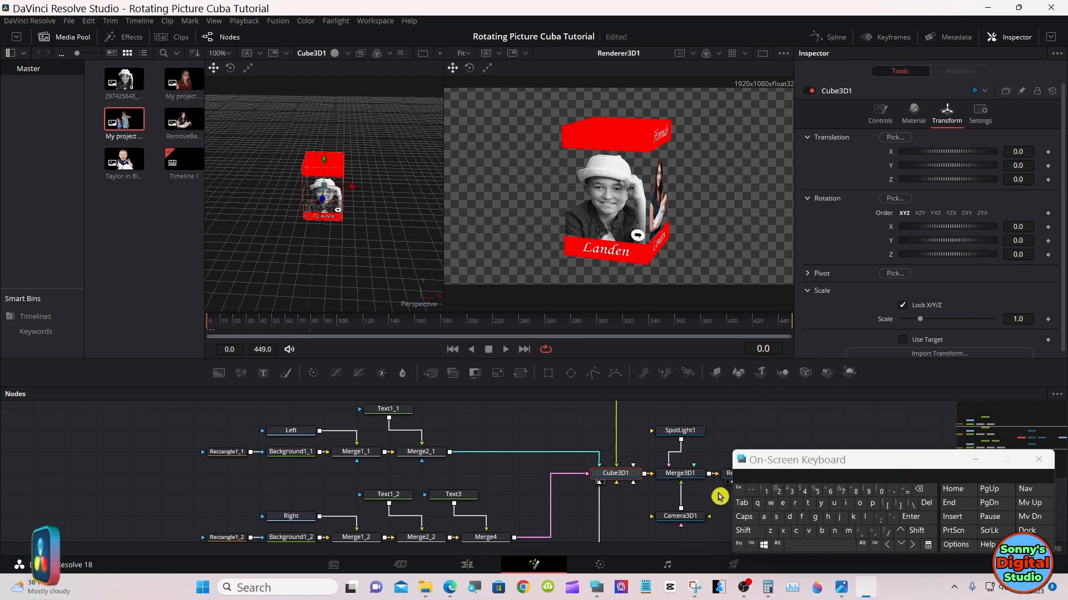
{"action": "left_click", "coordinate": [745, 532]}
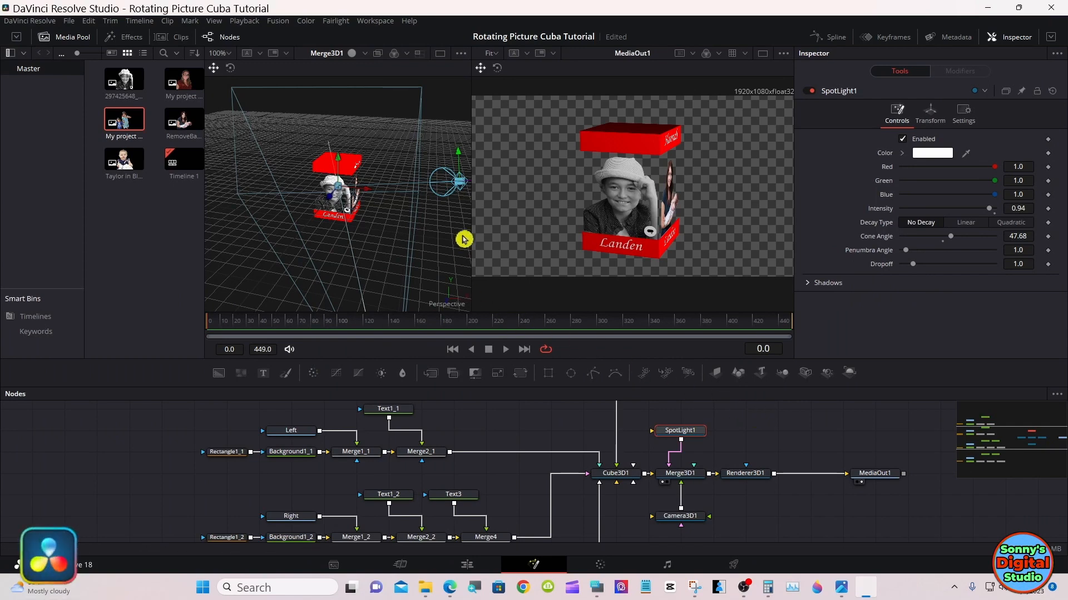
Widen the first viewer and review Cube3D1's material settings and Renderer3D1's lighting settings
{"action": "left_click_drag", "start_coordinate": [469, 232], "coordinate": [596, 230]}
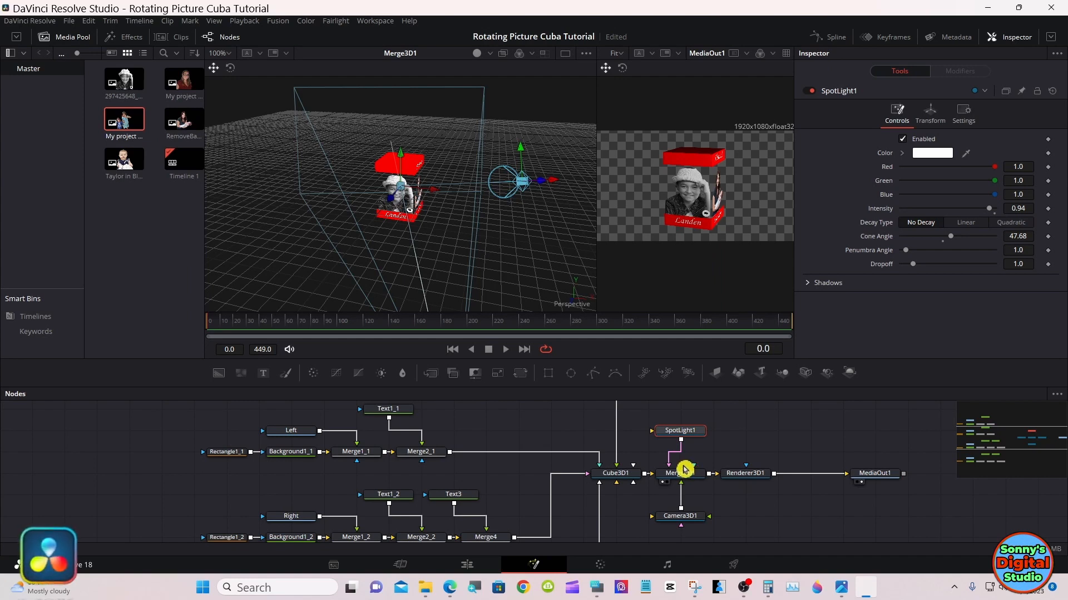
{"action": "left_click", "coordinate": [621, 477]}
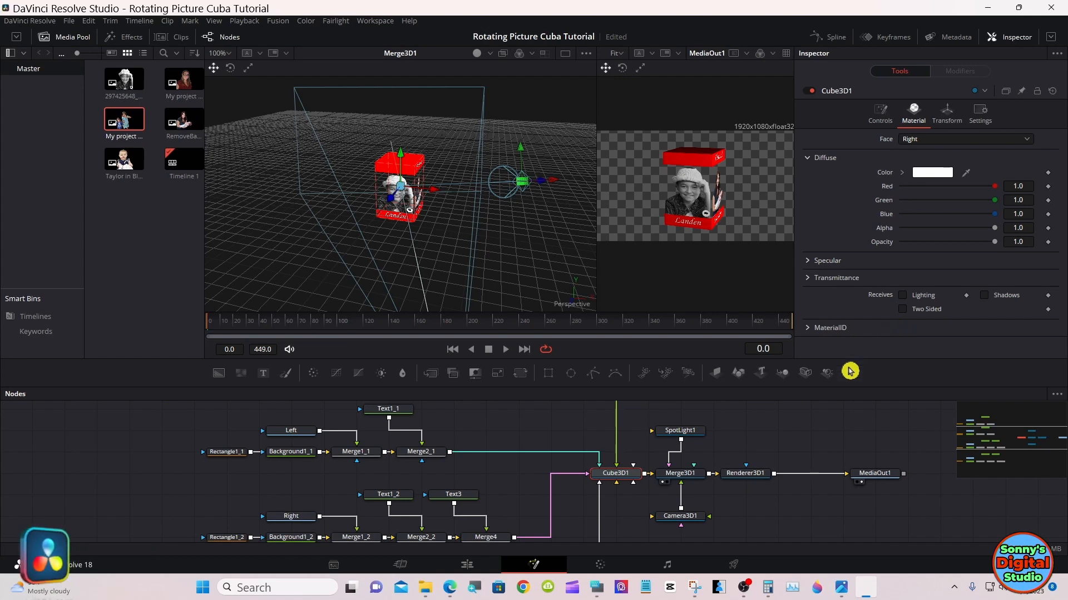
{"action": "left_click", "coordinate": [759, 479]}
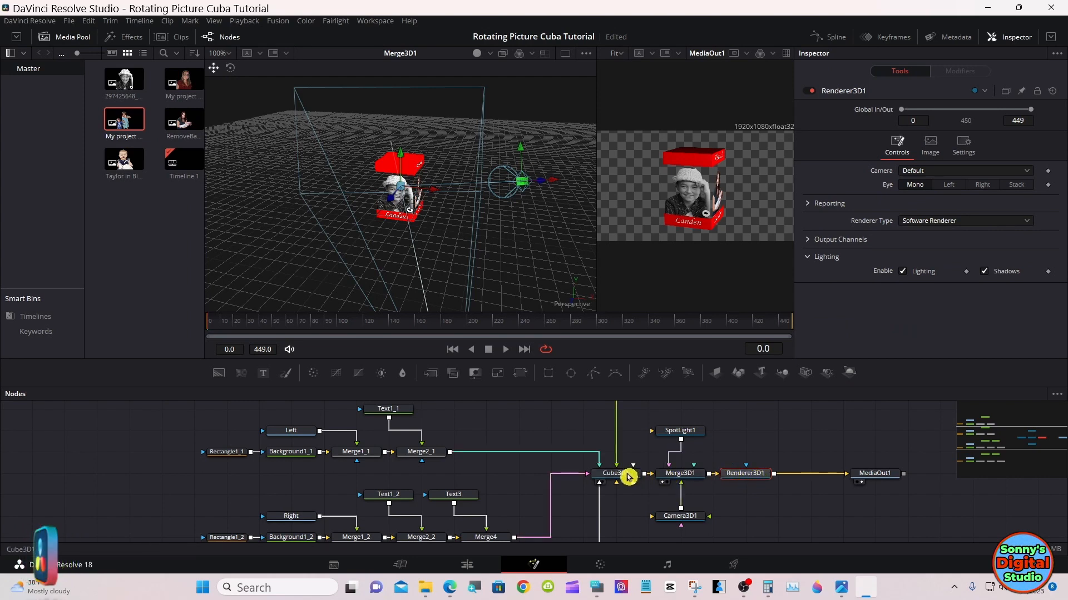
Try shifting Cube3D1 along its axes, reset its translation to 0, and rotate it to 48.3 on Y
{"action": "left_click", "coordinate": [628, 477]}
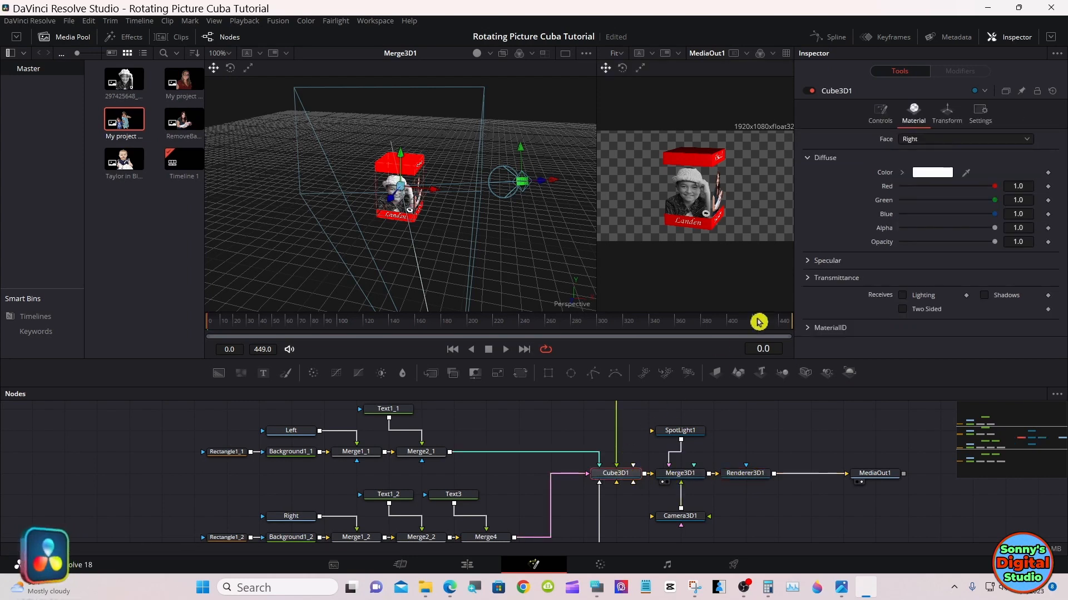
{"action": "left_click", "coordinate": [947, 127]}
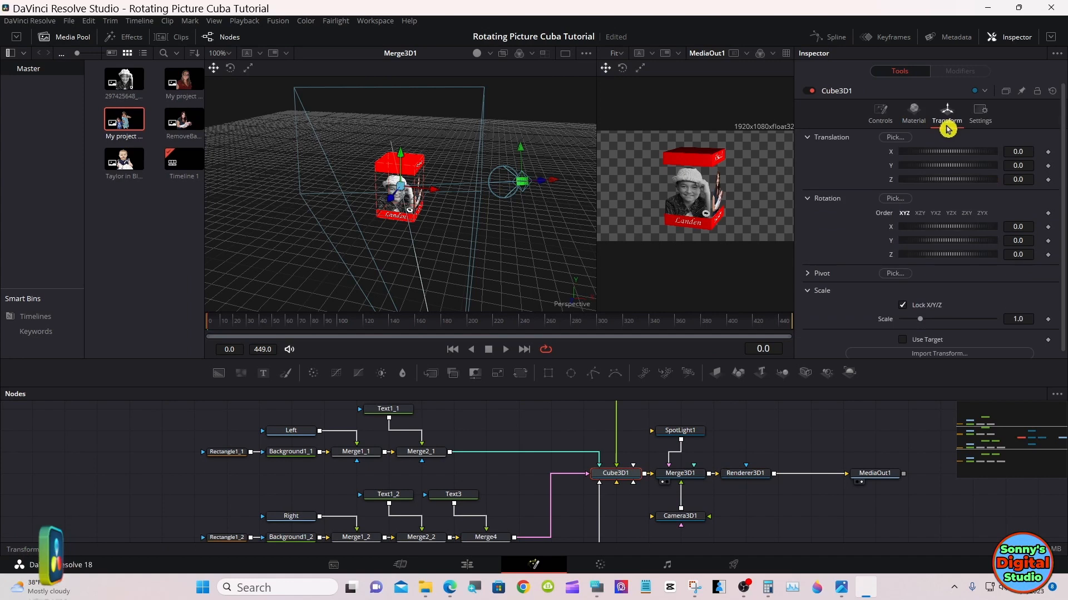
{"action": "left_click_drag", "start_coordinate": [951, 167], "coordinate": [949, 182]}
{"action": "double_click", "coordinate": [949, 172]}
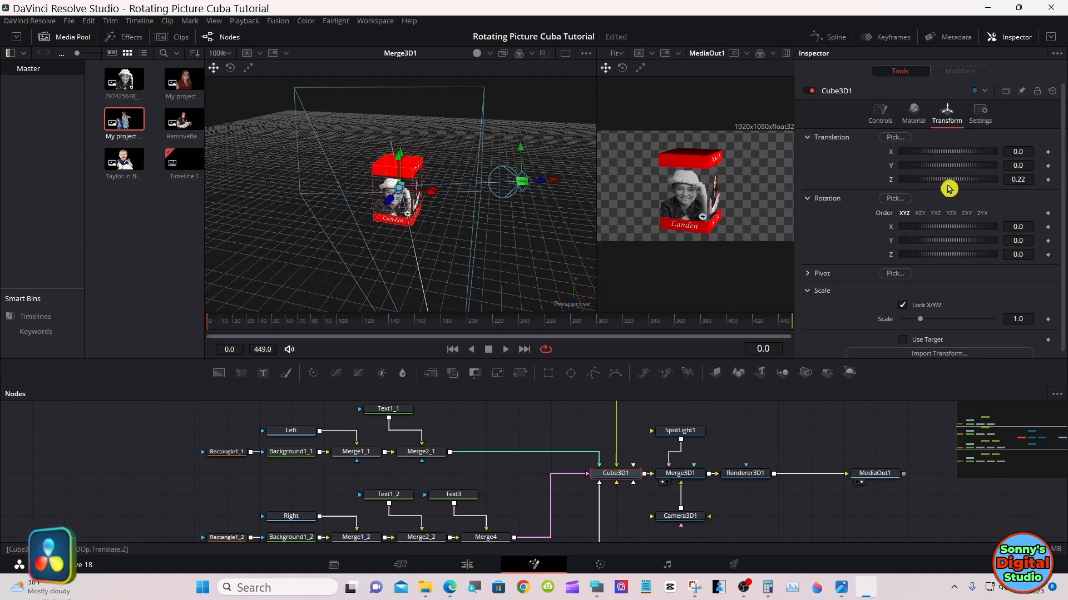
{"action": "double_click", "coordinate": [948, 182]}
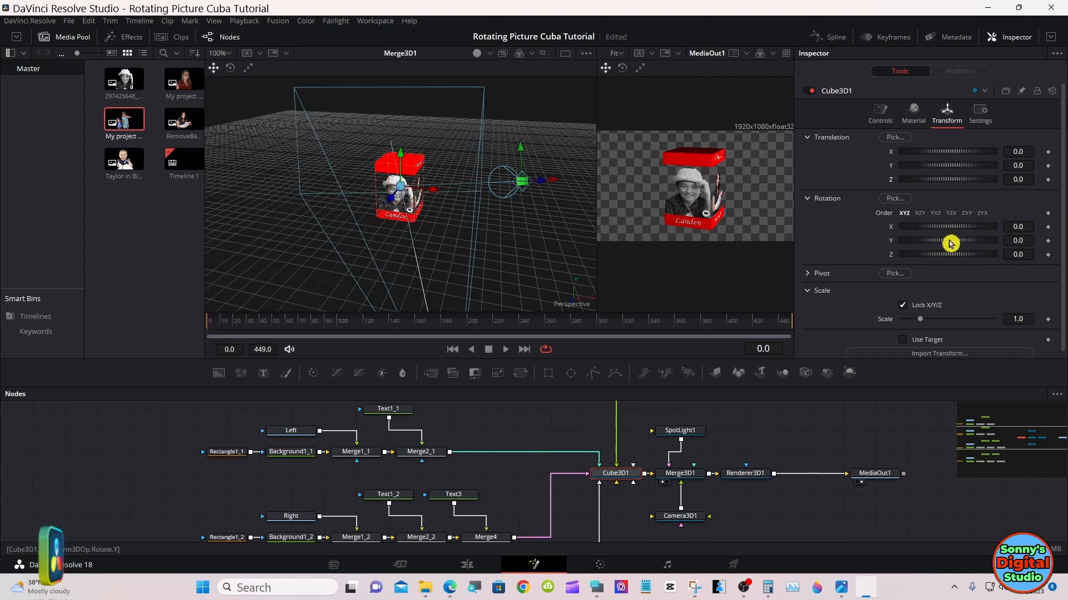
{"action": "left_click_drag", "start_coordinate": [949, 241], "coordinate": [963, 248]}
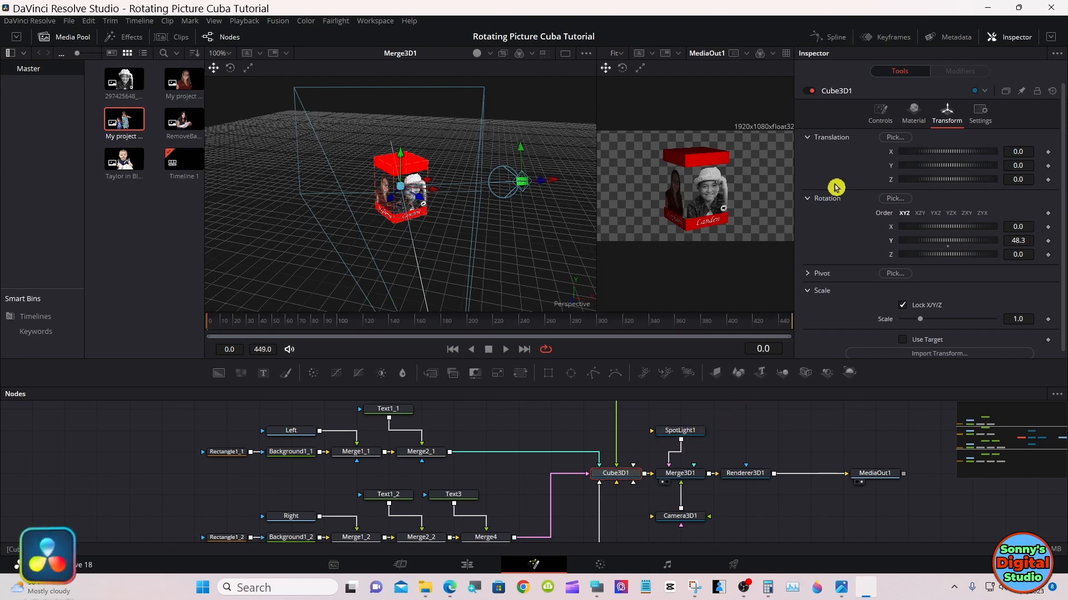
Compare culling the front faces and the back faces on the rotated Cube3D1
{"action": "left_click", "coordinate": [880, 116]}
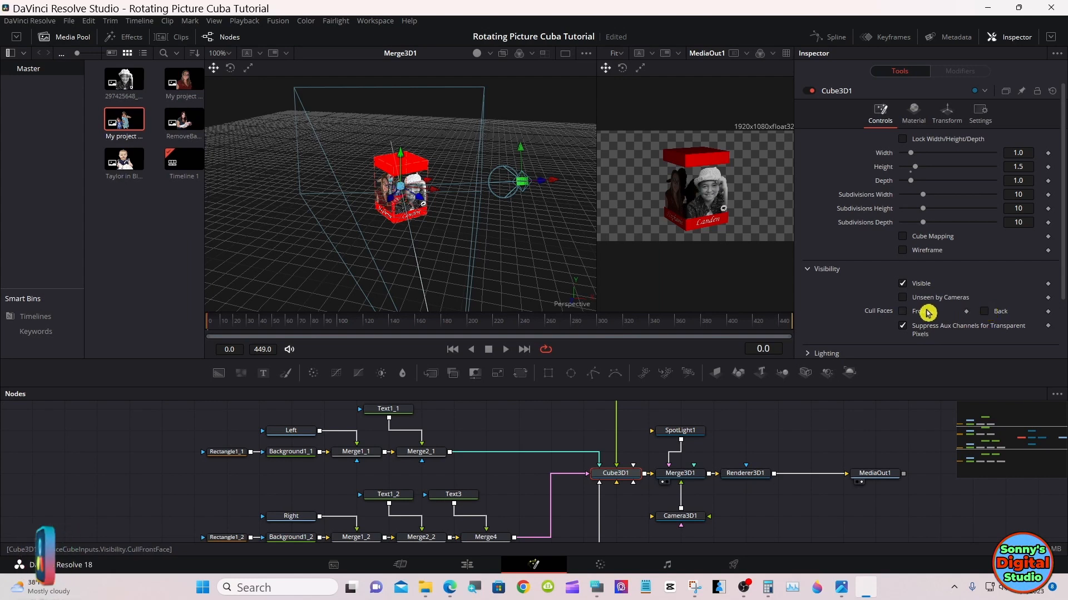
{"action": "left_click", "coordinate": [905, 312]}
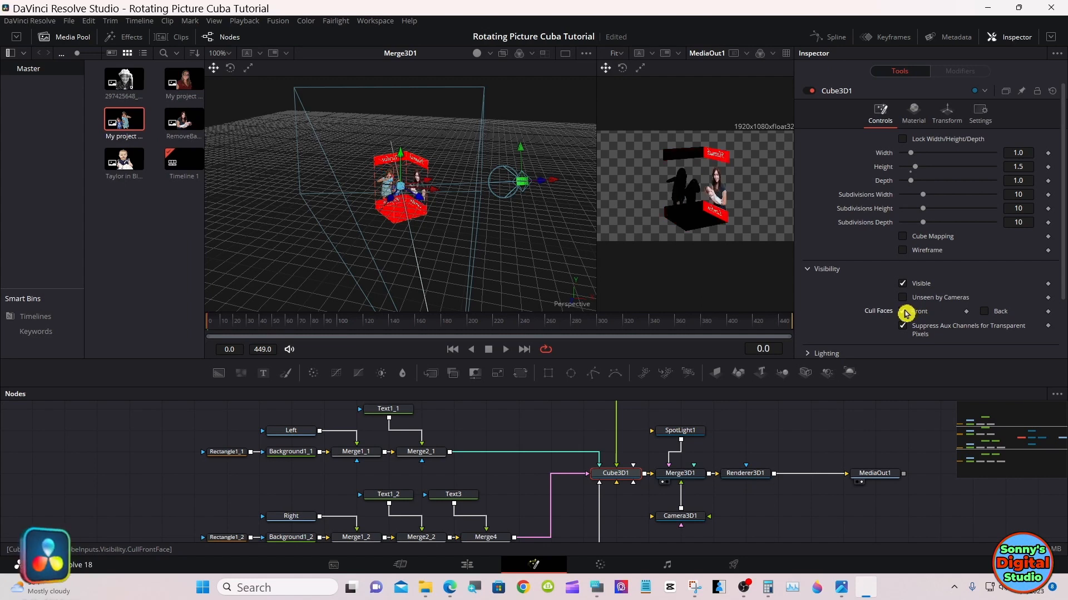
{"action": "left_click", "coordinate": [904, 312]}
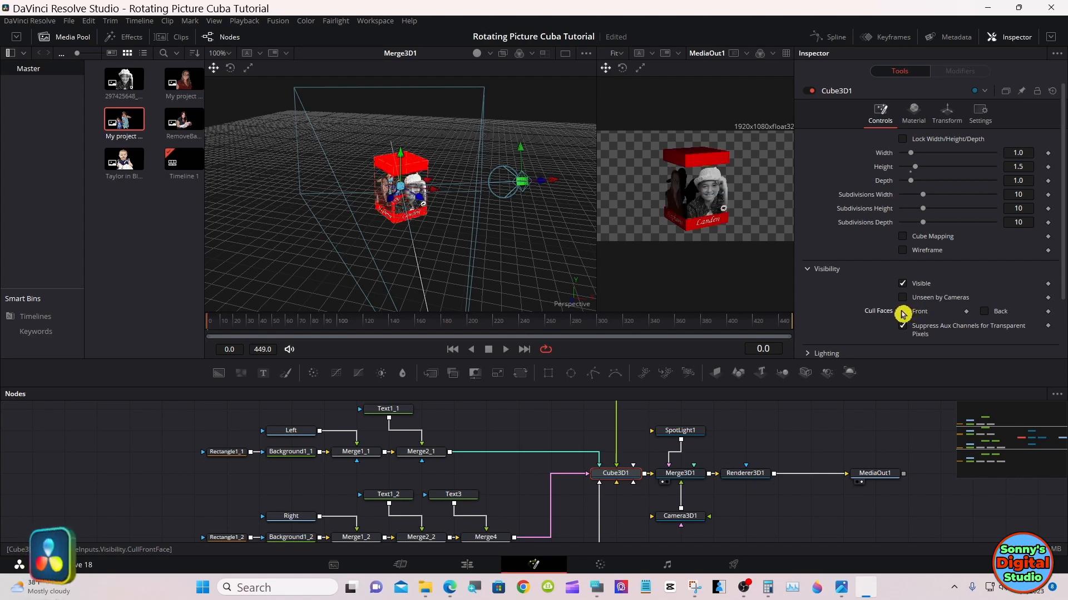
{"action": "left_click", "coordinate": [985, 312]}
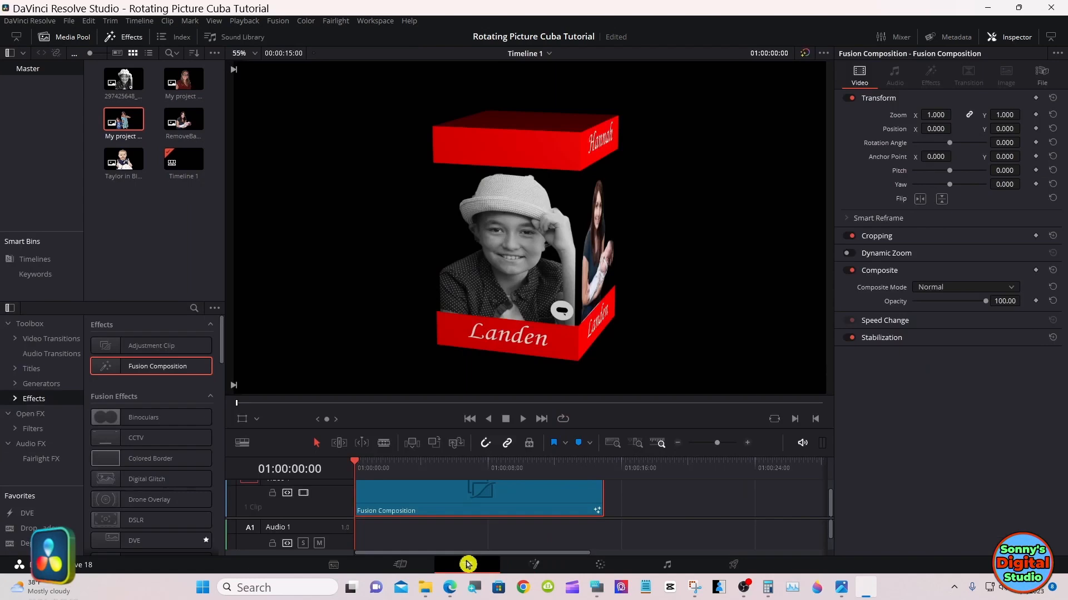
Review the rotated cube on the Edit page, then return to Fusion and bring up SpotLight1's light settings
{"action": "left_click", "coordinate": [467, 565]}
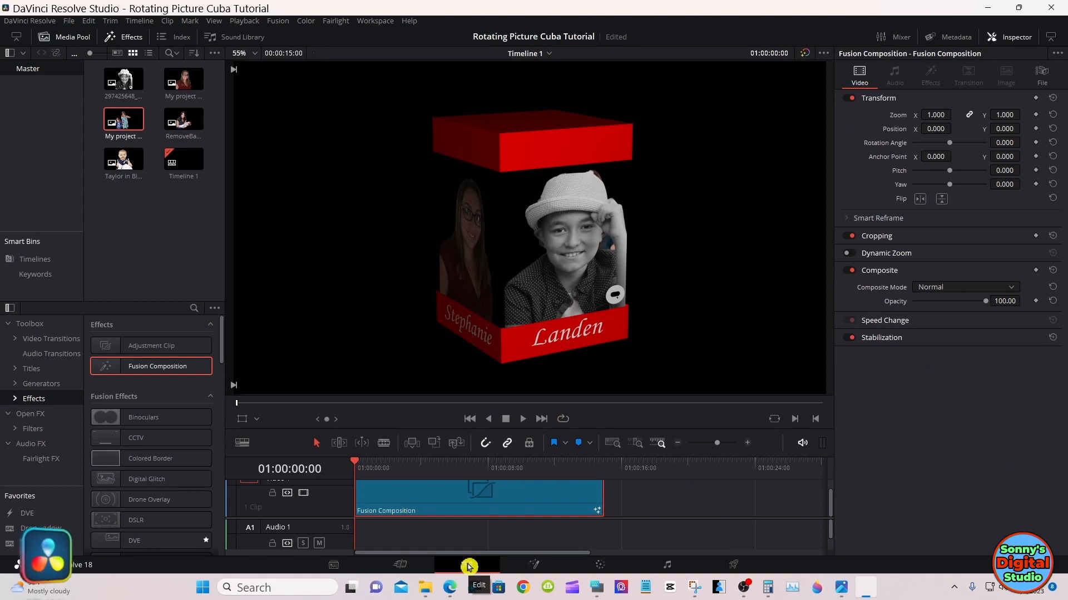
{"action": "left_click", "coordinate": [534, 565]}
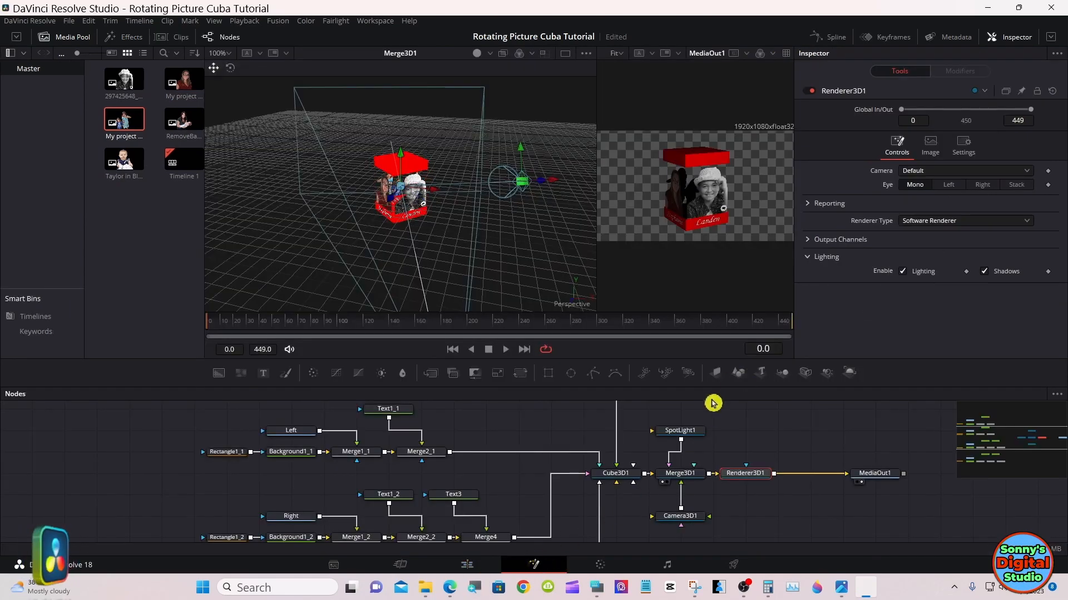
{"action": "left_click", "coordinate": [684, 431]}
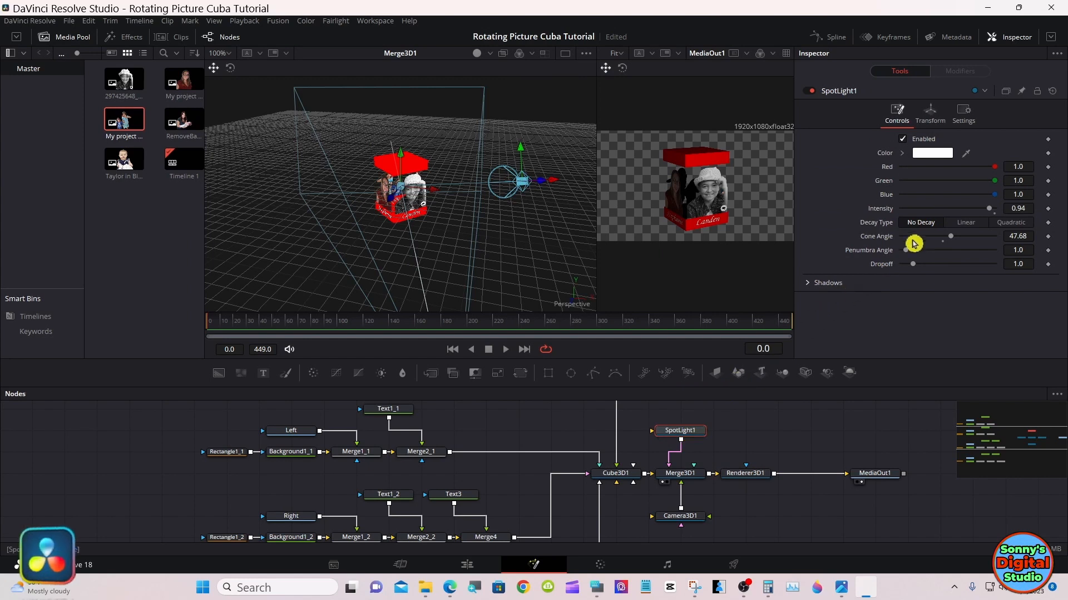
Raise SpotLight1's intensity to 1.0
{"action": "left_click_drag", "start_coordinate": [984, 211], "coordinate": [1007, 210]}
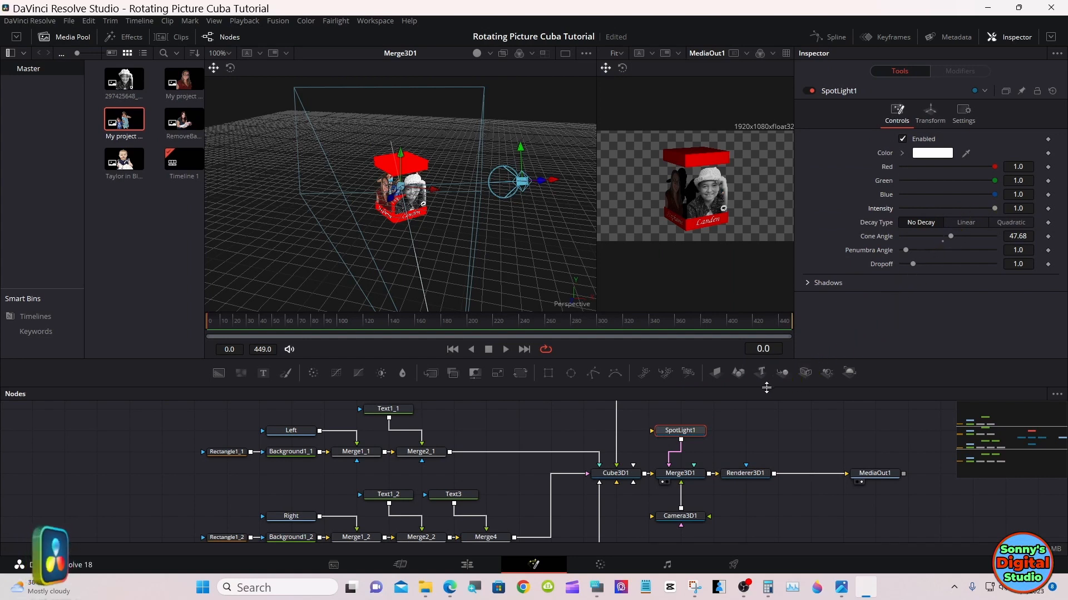
Reset Cube3D1's Y rotation to 0 and add a keyframe for it at frame 0
{"action": "left_click", "coordinate": [624, 475]}
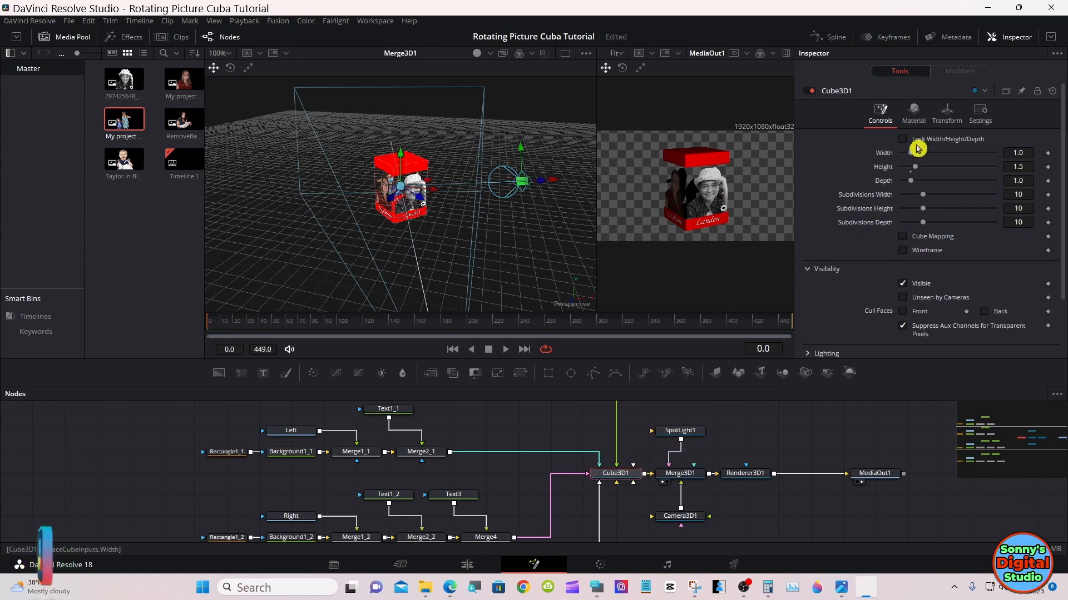
{"action": "left_click", "coordinate": [941, 117]}
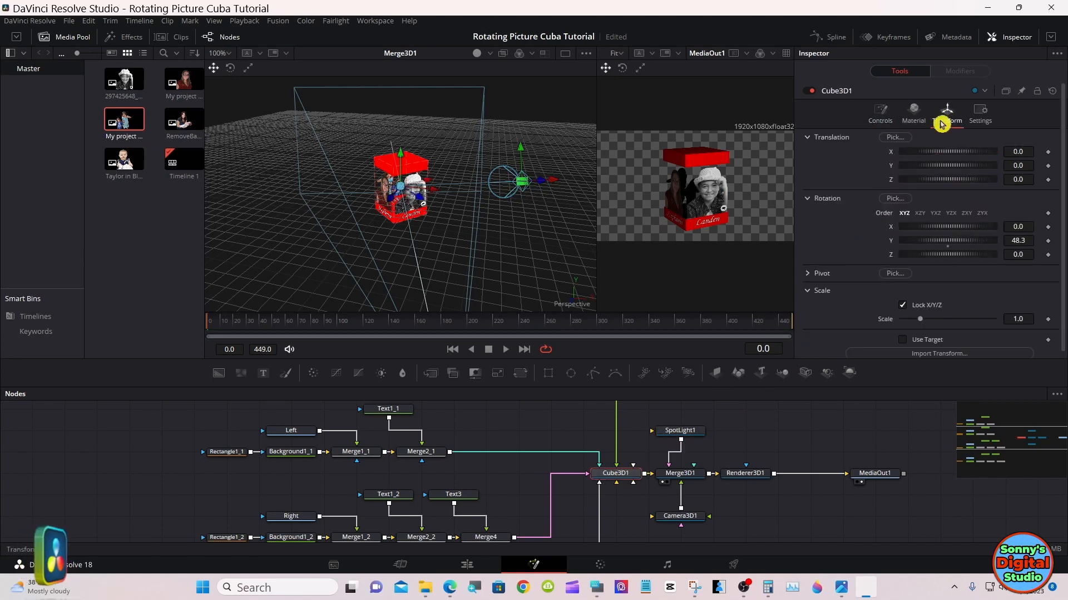
{"action": "double_click", "coordinate": [948, 249]}
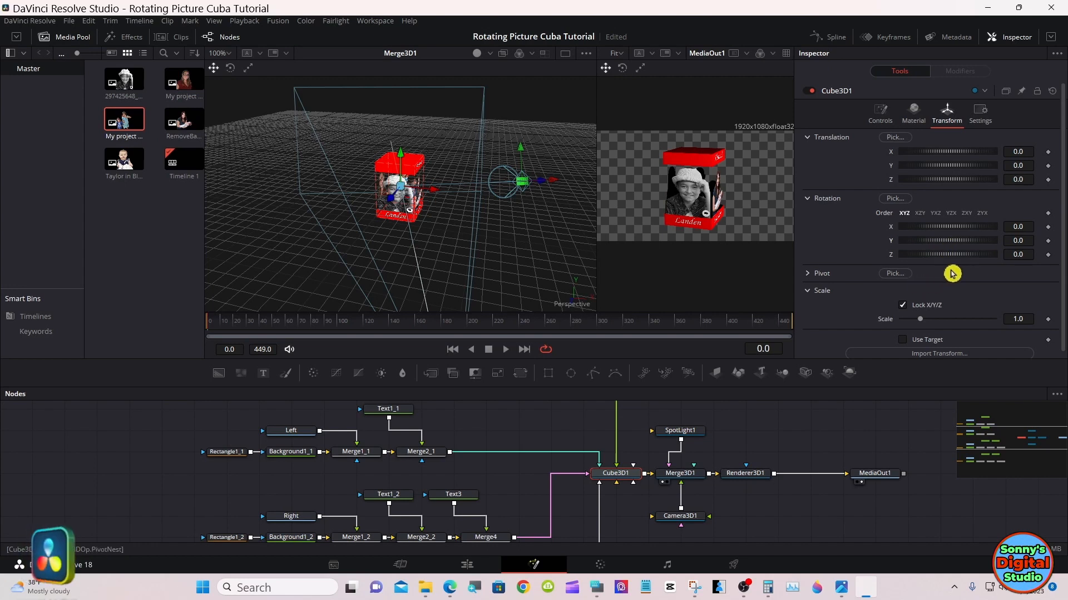
{"action": "left_click", "coordinate": [1049, 244]}
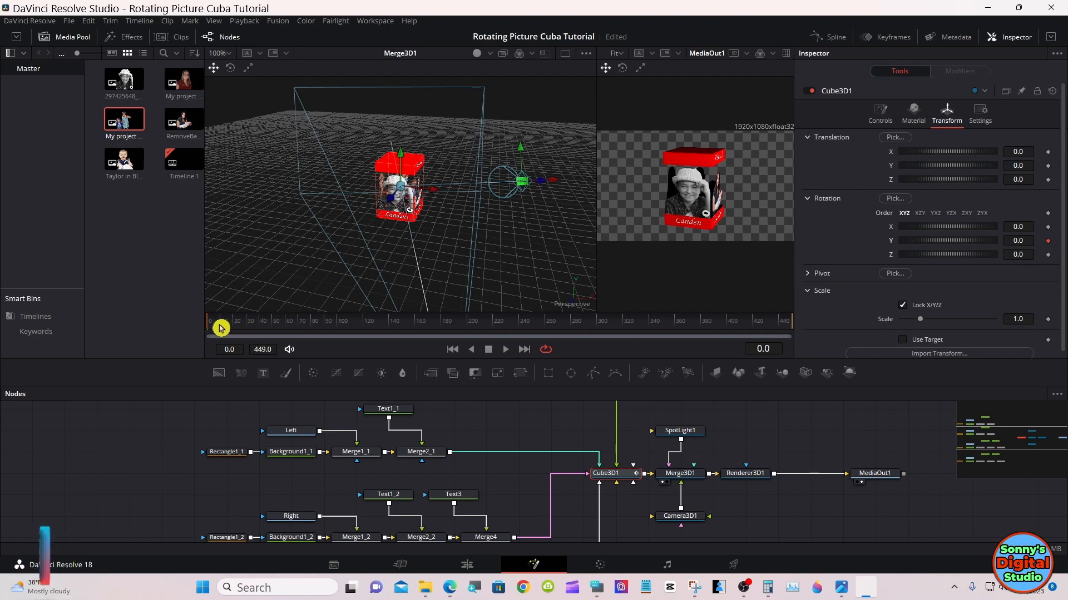
Keyframe Cube3D1's Y rotation at 90 on frame 45
{"action": "left_click_drag", "start_coordinate": [221, 328], "coordinate": [274, 332]}
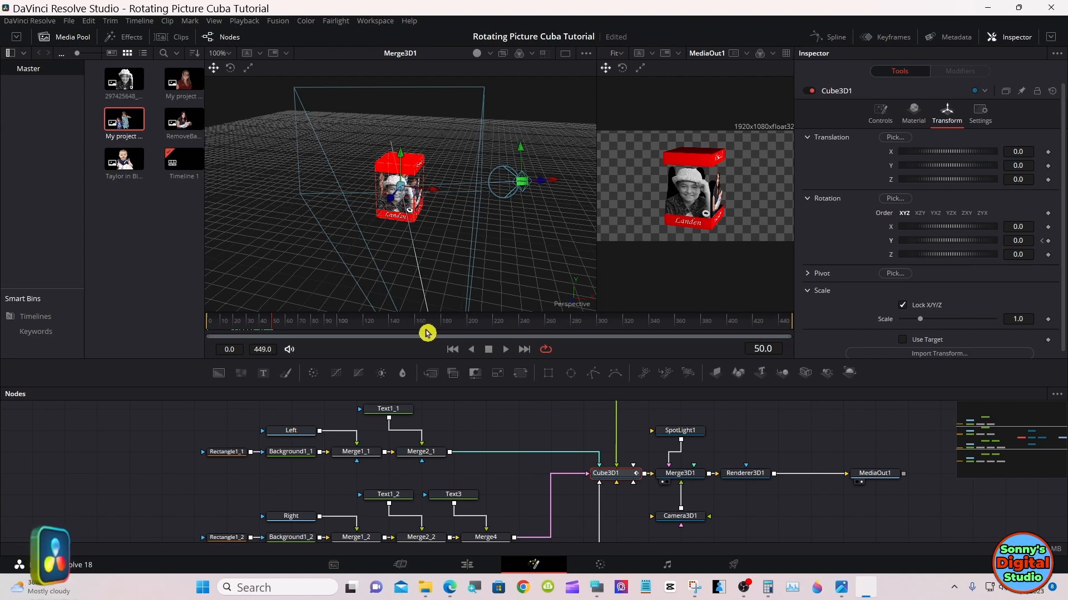
{"action": "left_click", "coordinate": [270, 330]}
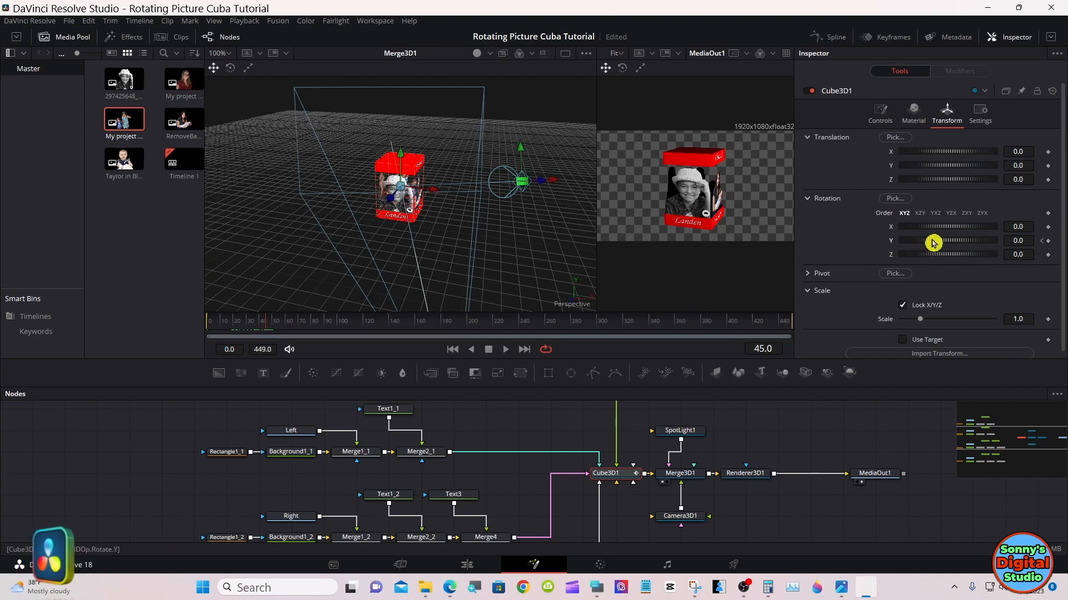
{"action": "left_click_drag", "start_coordinate": [933, 243], "coordinate": [961, 245]}
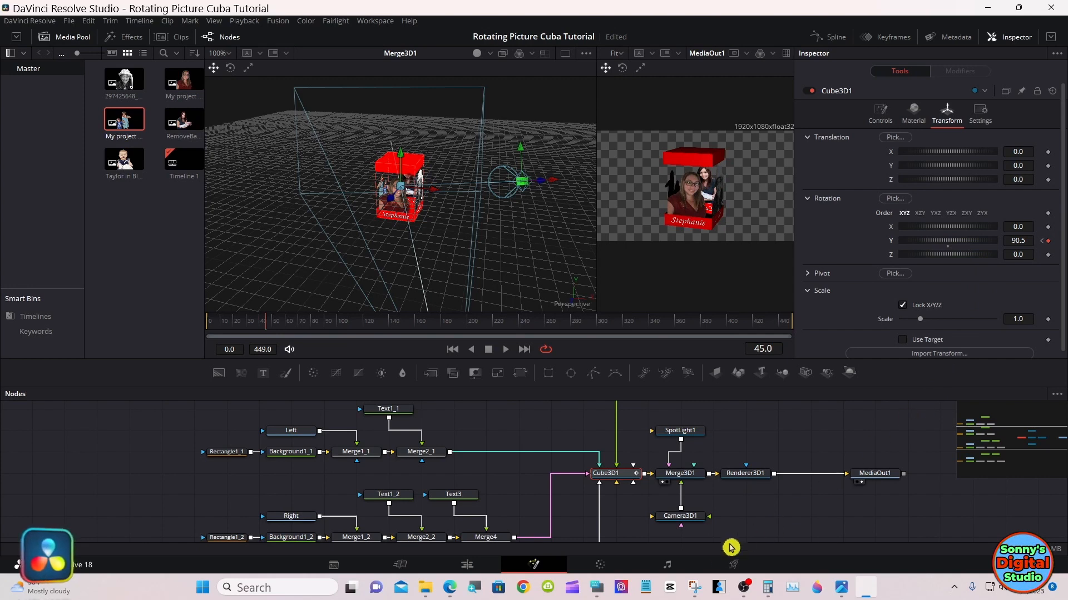
{"action": "left_click", "coordinate": [596, 588]}
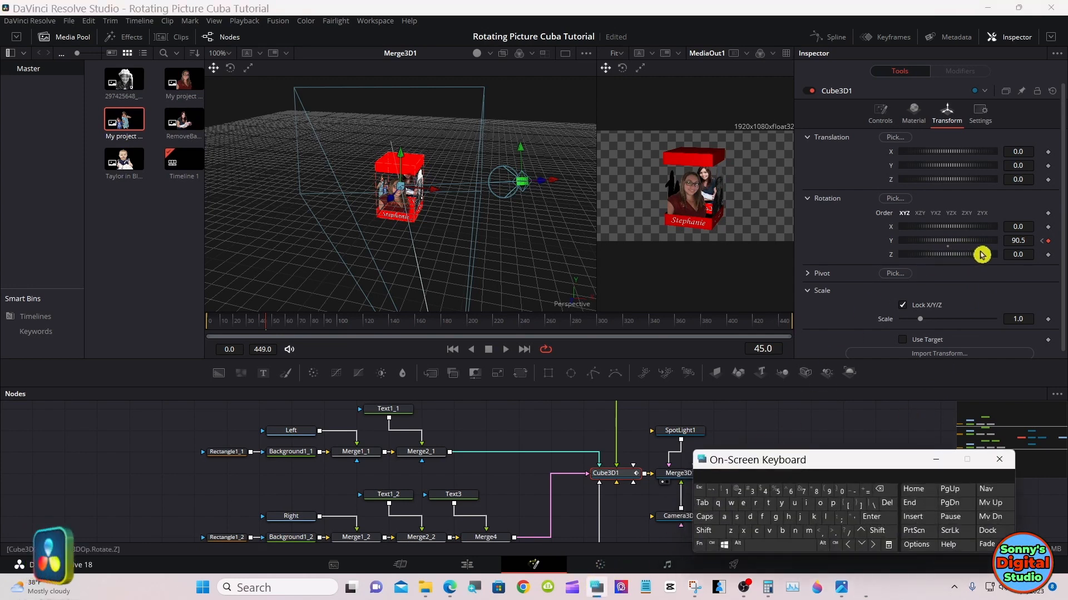
{"action": "left_click", "coordinate": [1017, 241]}
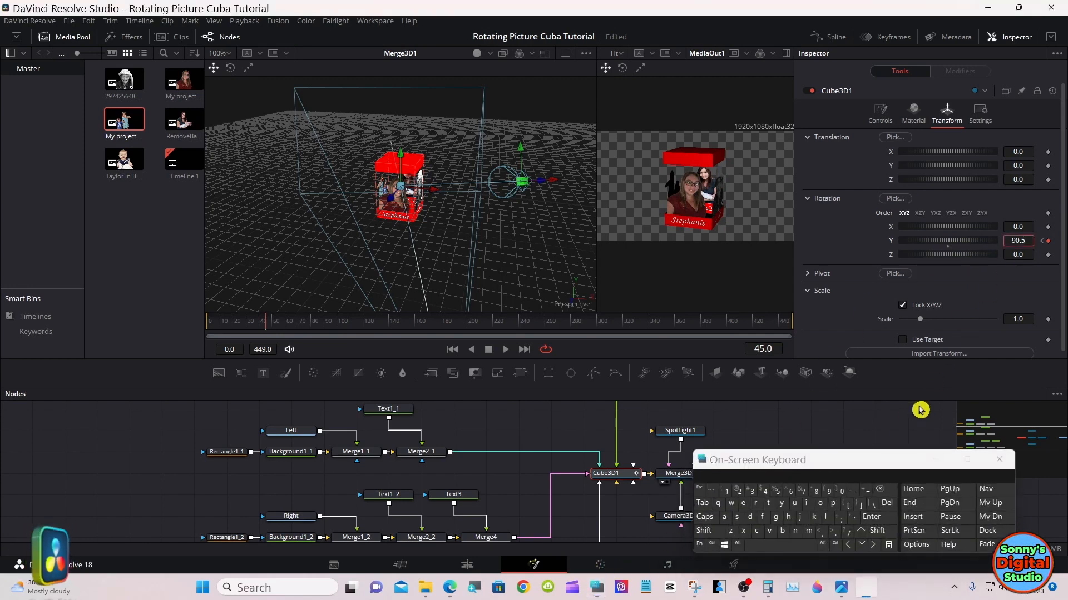
{"action": "left_click", "coordinate": [883, 492]}
{"action": "left_click", "coordinate": [884, 492]}
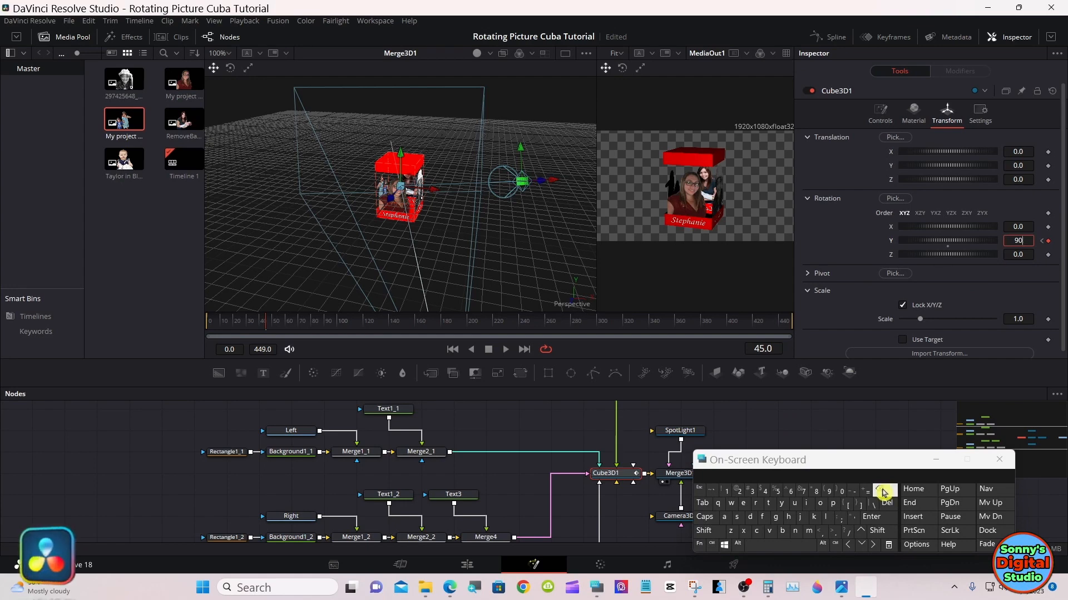
{"action": "left_click", "coordinate": [872, 516]}
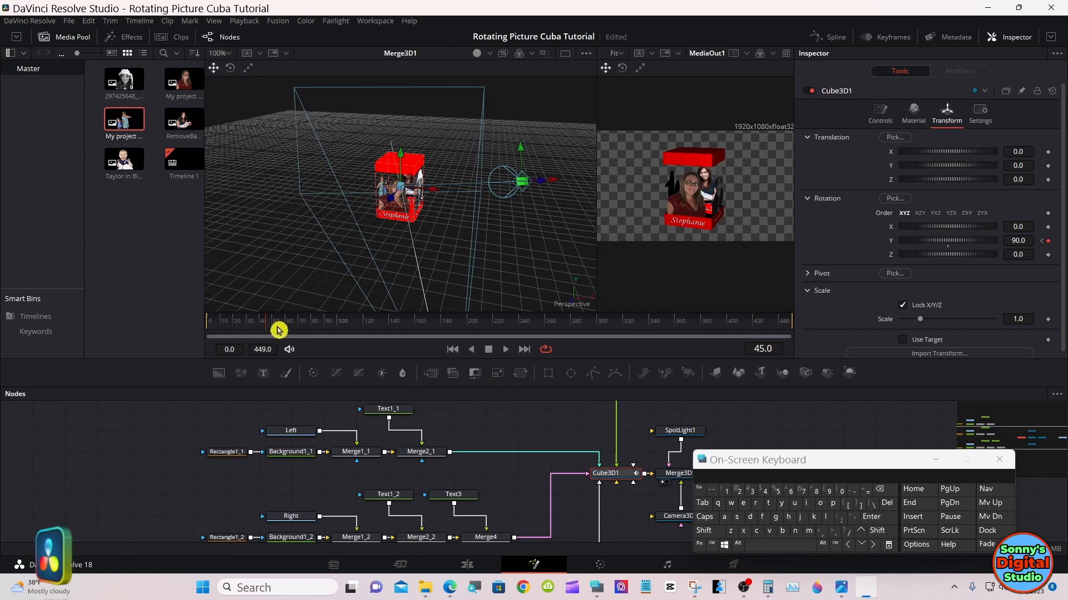
Keyframe Cube3D1's Y rotation at 180 on frame 135
{"action": "left_click", "coordinate": [255, 330]}
{"action": "mouse_move", "coordinate": [254, 331]}
{"action": "left_mouse_down"}
{"action": "mouse_move", "coordinate": [219, 332]}
{"action": "mouse_move", "coordinate": [268, 331]}
{"action": "left_mouse_up"}
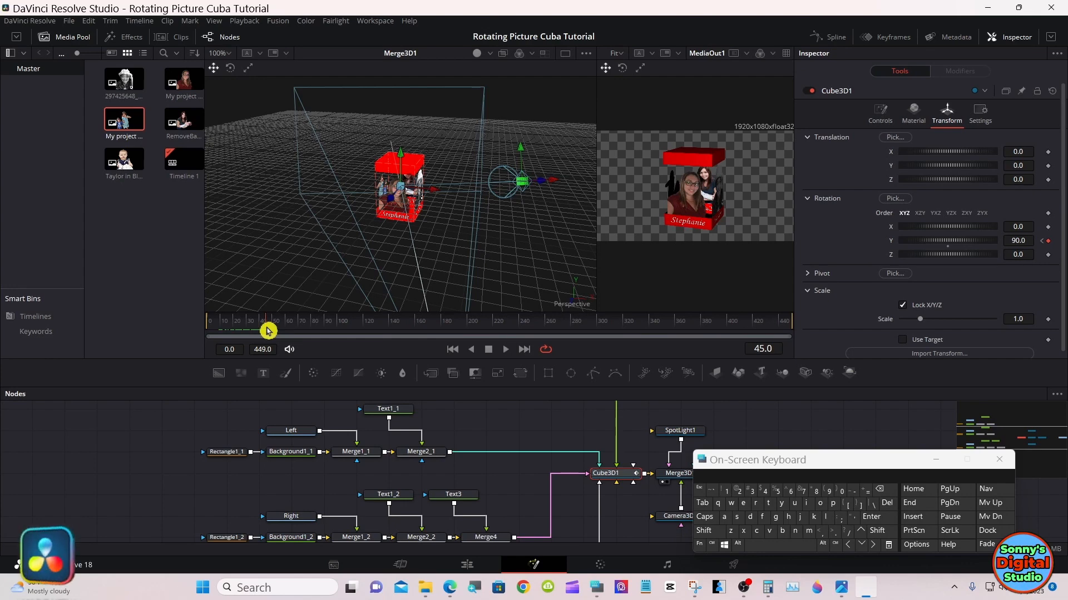
{"action": "left_click_drag", "start_coordinate": [268, 332], "coordinate": [378, 331]}
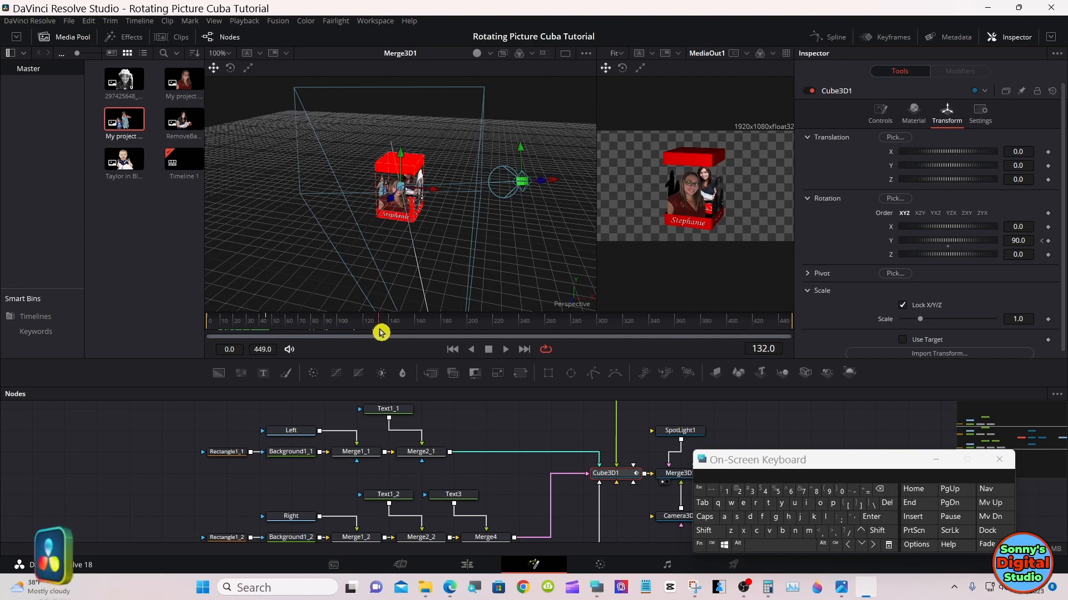
{"action": "left_click_drag", "start_coordinate": [381, 333], "coordinate": [384, 333]}
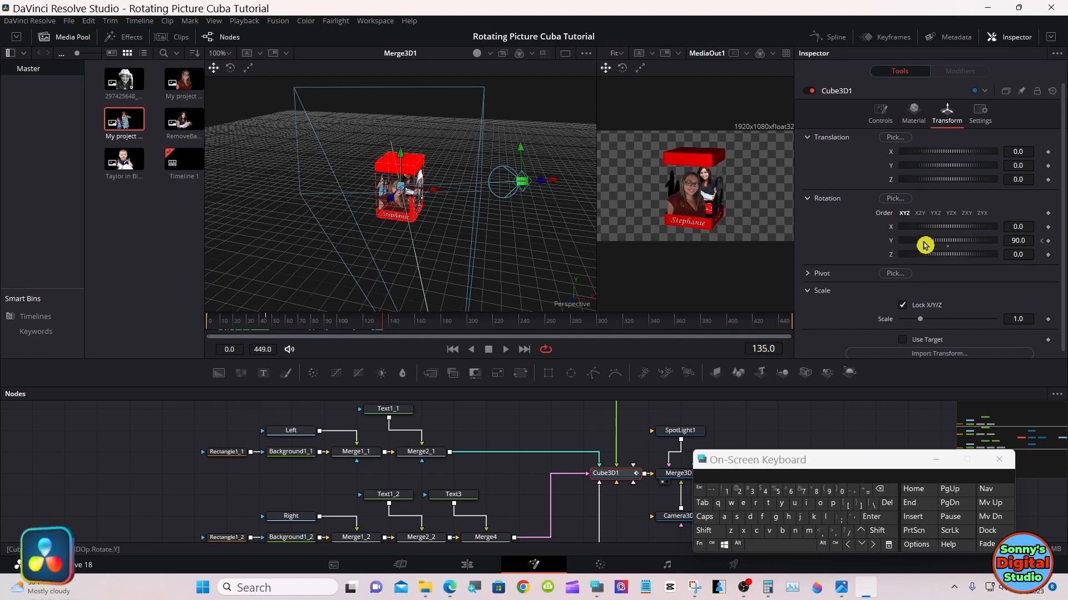
{"action": "left_click_drag", "start_coordinate": [925, 245], "coordinate": [965, 245]}
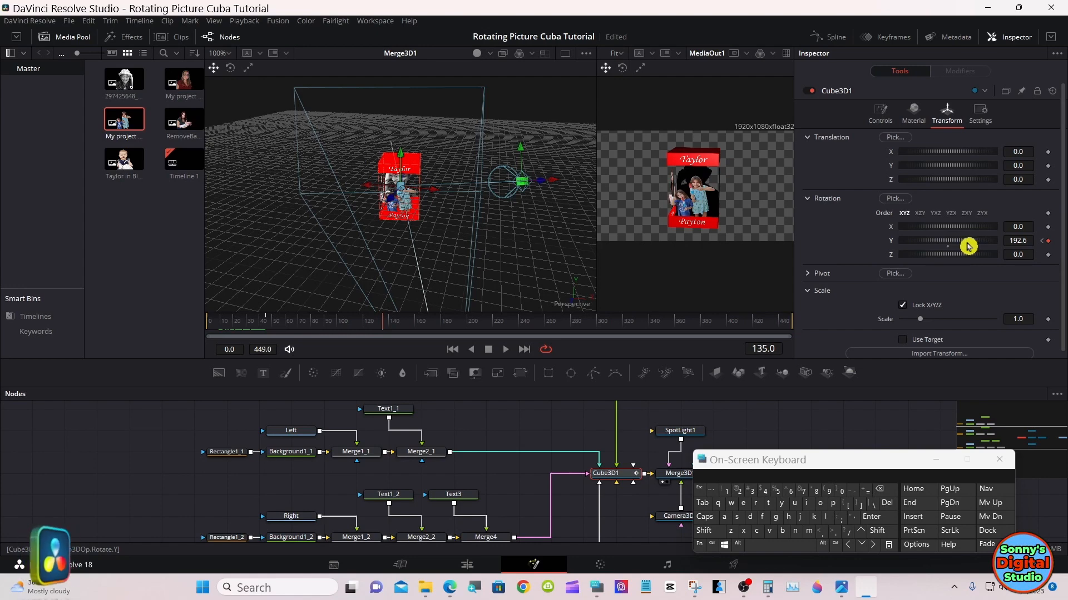
{"action": "left_click_drag", "start_coordinate": [968, 245], "coordinate": [977, 246]}
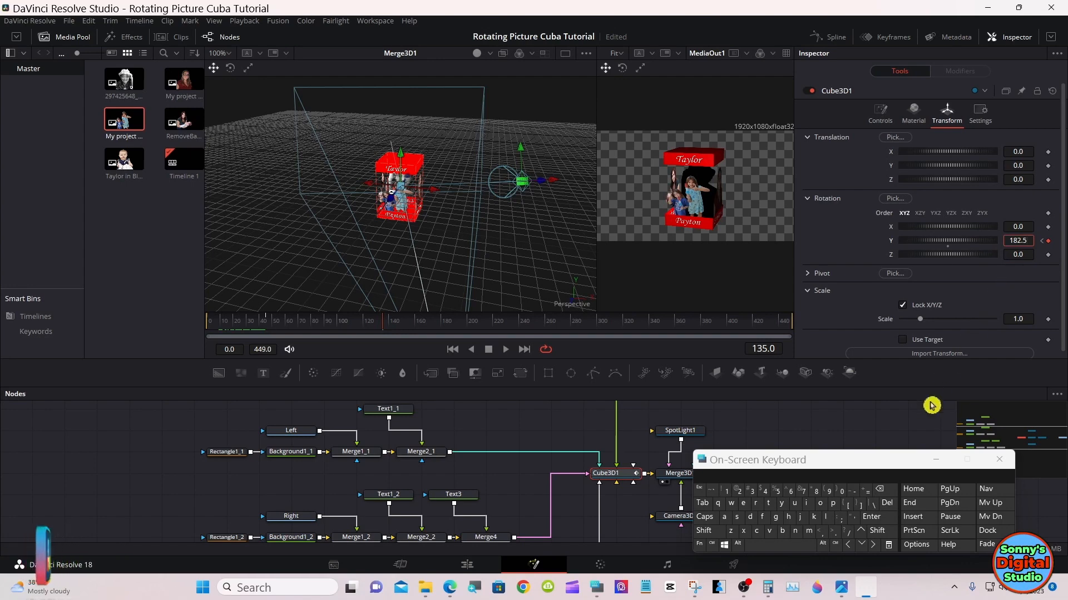
{"action": "left_click", "coordinate": [882, 492]}
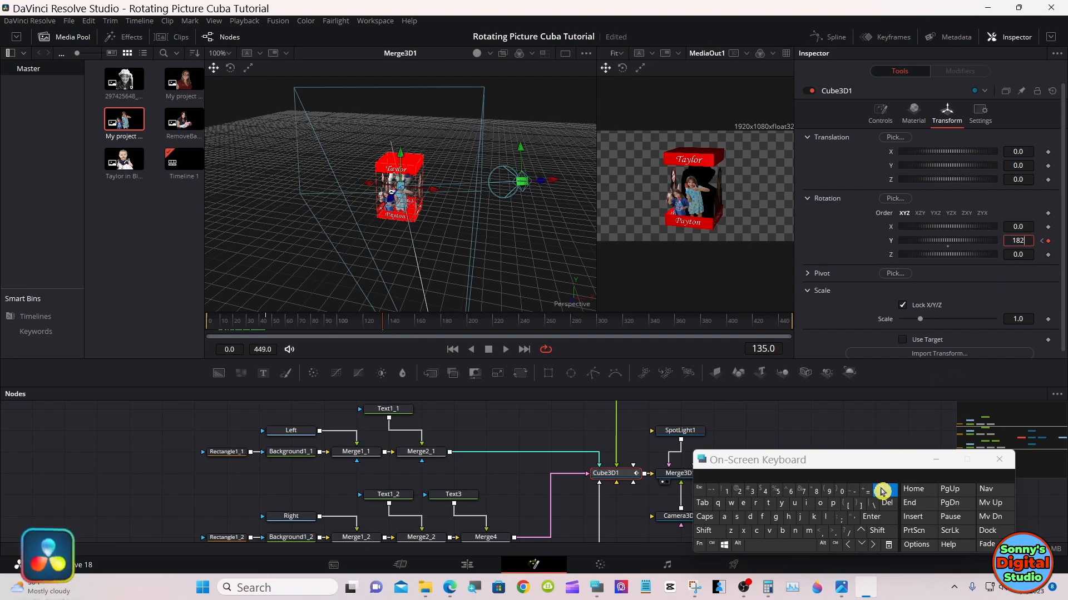
{"action": "left_click", "coordinate": [881, 492]}
{"action": "left_click", "coordinate": [881, 492]}
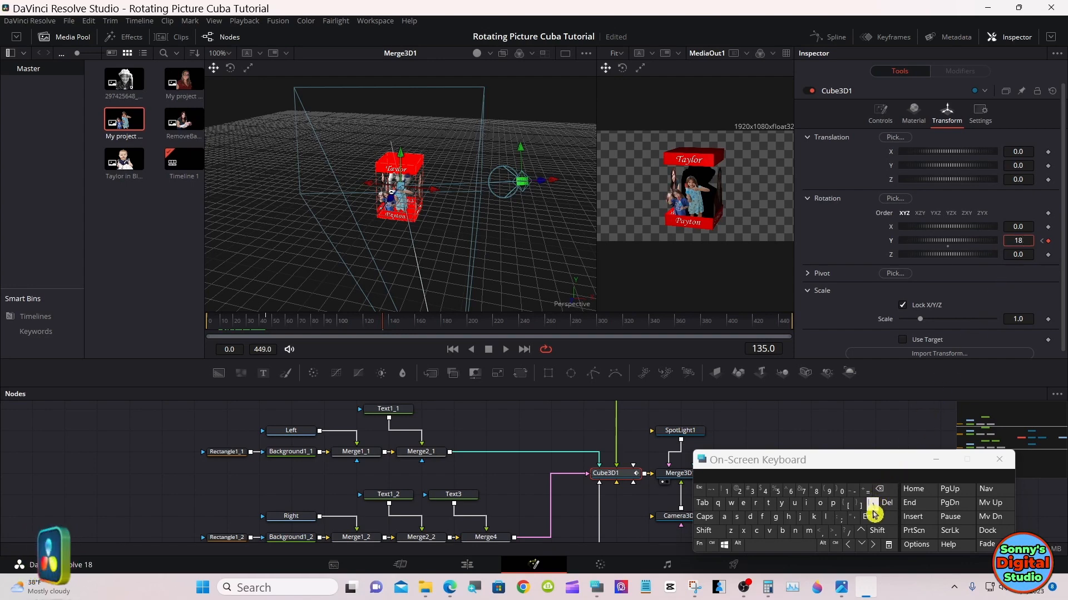
{"action": "left_click", "coordinate": [841, 493]}
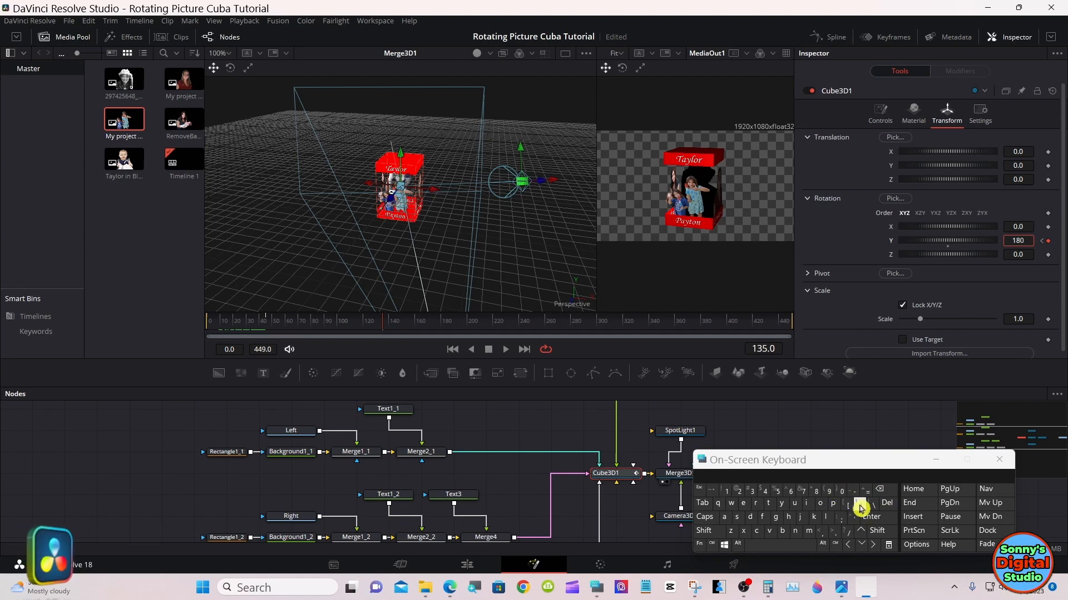
{"action": "left_click", "coordinate": [871, 516]}
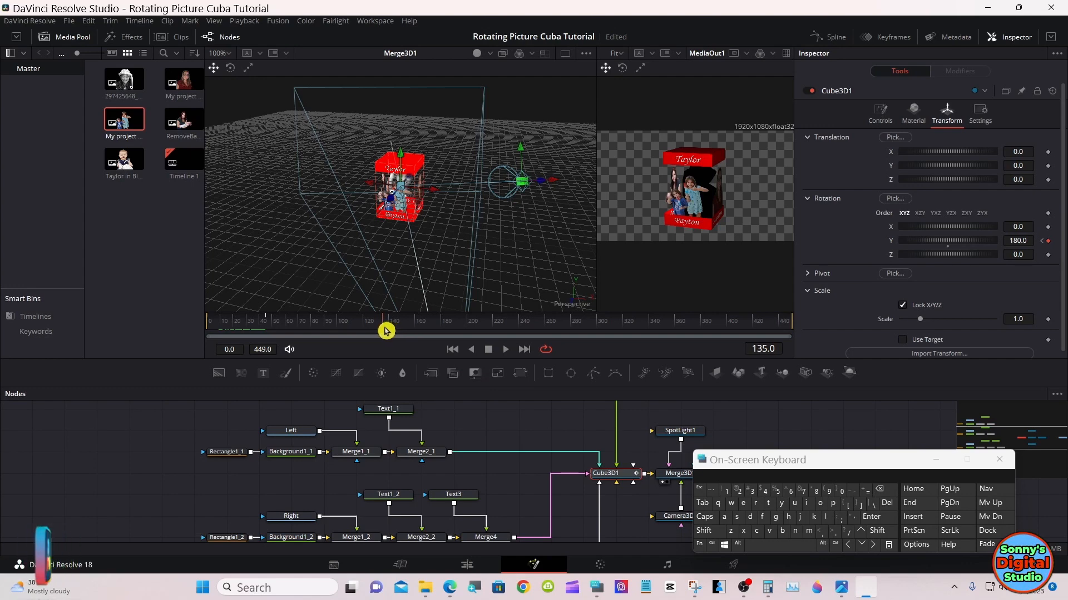
Keyframe Cube3D1's Y rotation at 270 on frame 180
{"action": "left_click_drag", "start_coordinate": [384, 329], "coordinate": [444, 331]}
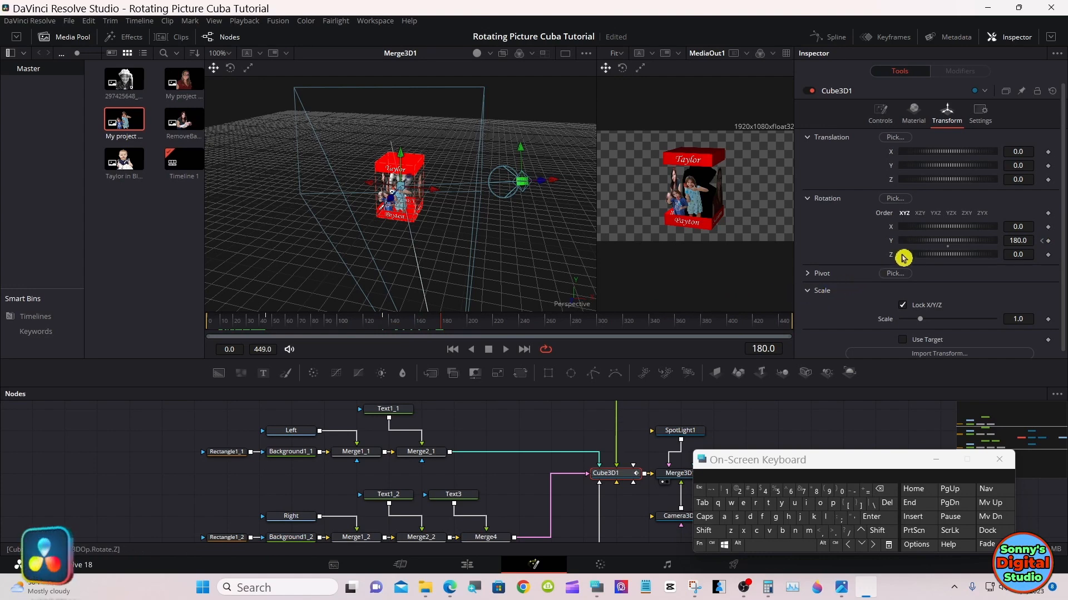
{"action": "left_click_drag", "start_coordinate": [936, 245], "coordinate": [959, 243]}
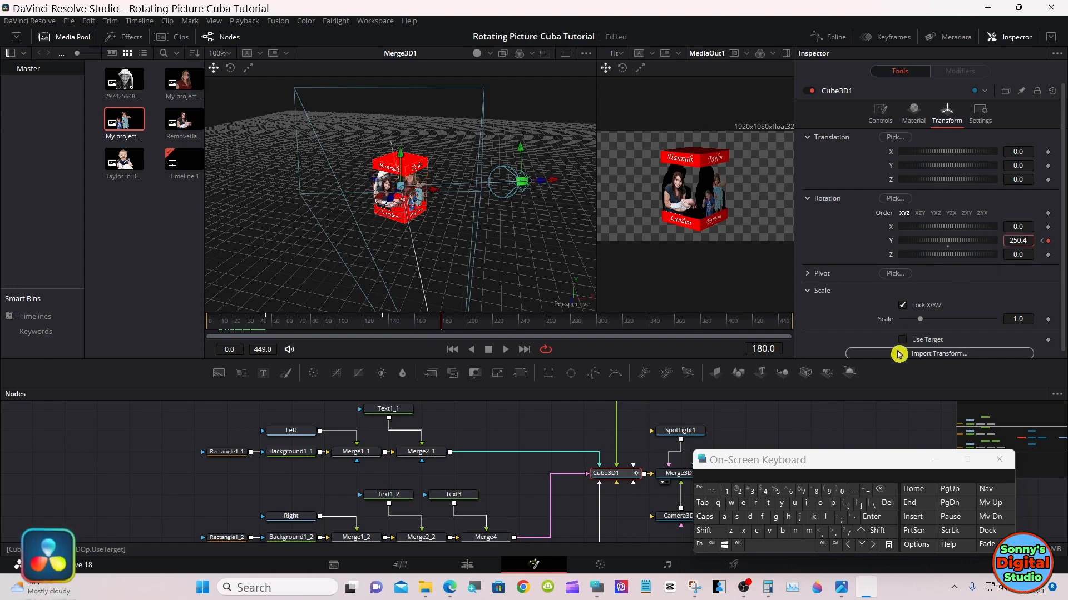
{"action": "left_click", "coordinate": [885, 491]}
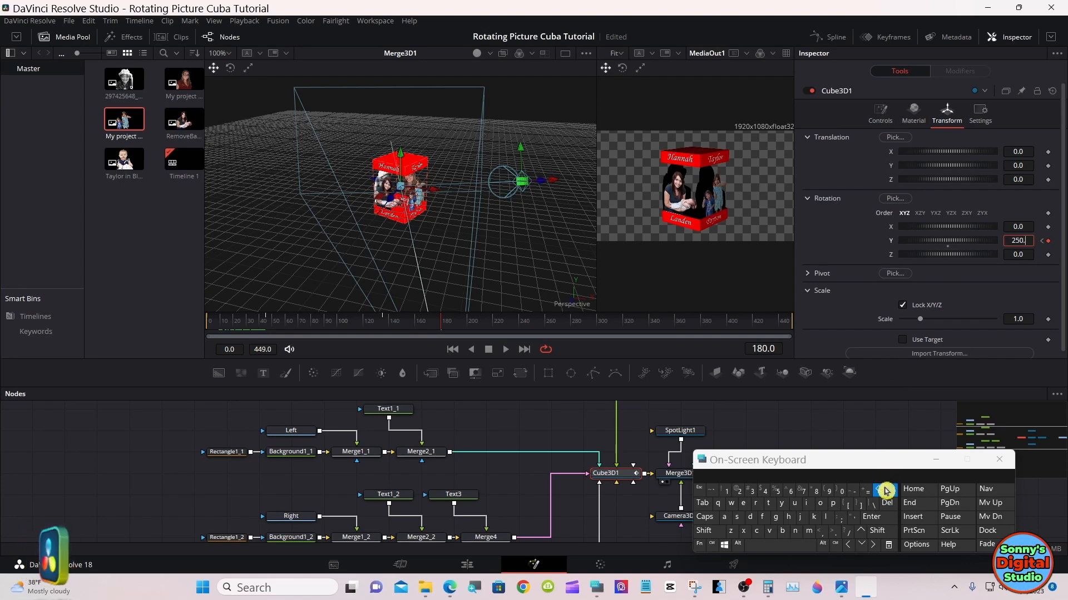
{"action": "left_click", "coordinate": [884, 490]}
{"action": "left_click", "coordinate": [884, 491]}
{"action": "left_click", "coordinate": [884, 491]}
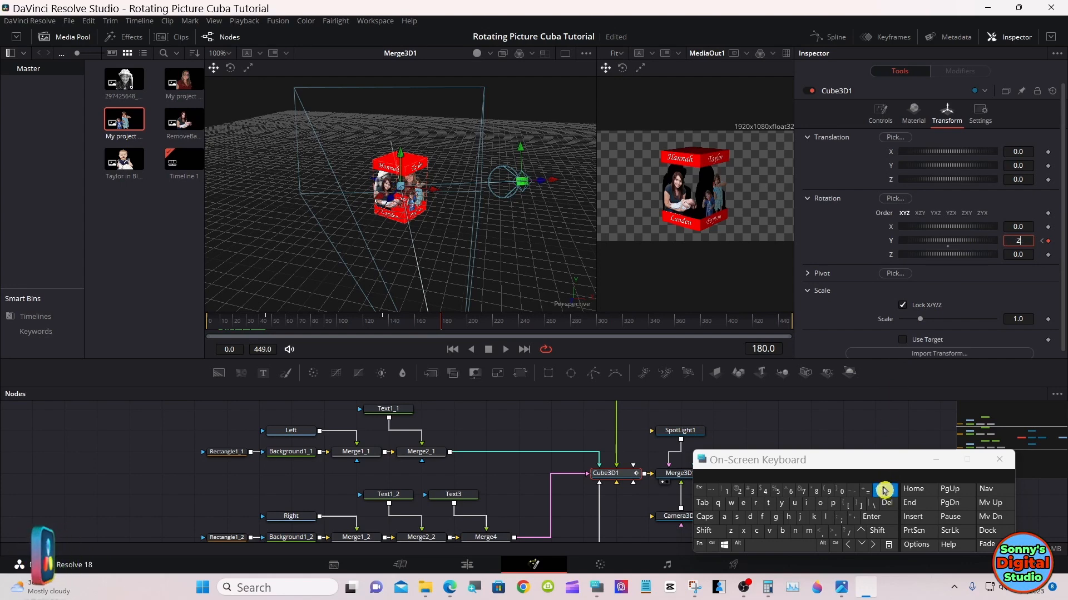
{"action": "left_click", "coordinate": [803, 491]}
{"action": "left_click", "coordinate": [840, 492]}
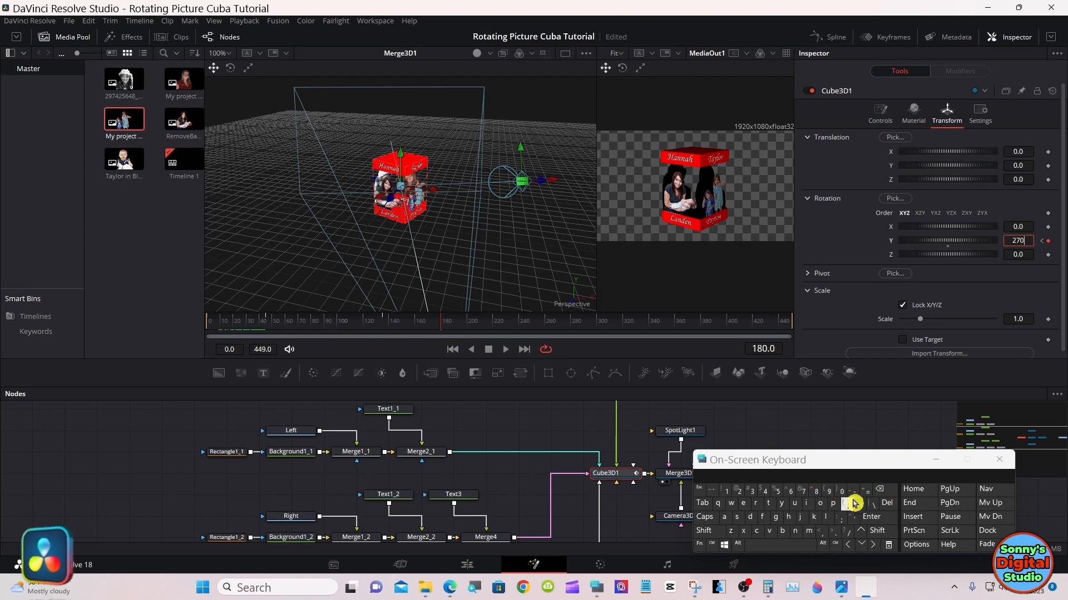
{"action": "left_click", "coordinate": [871, 516]}
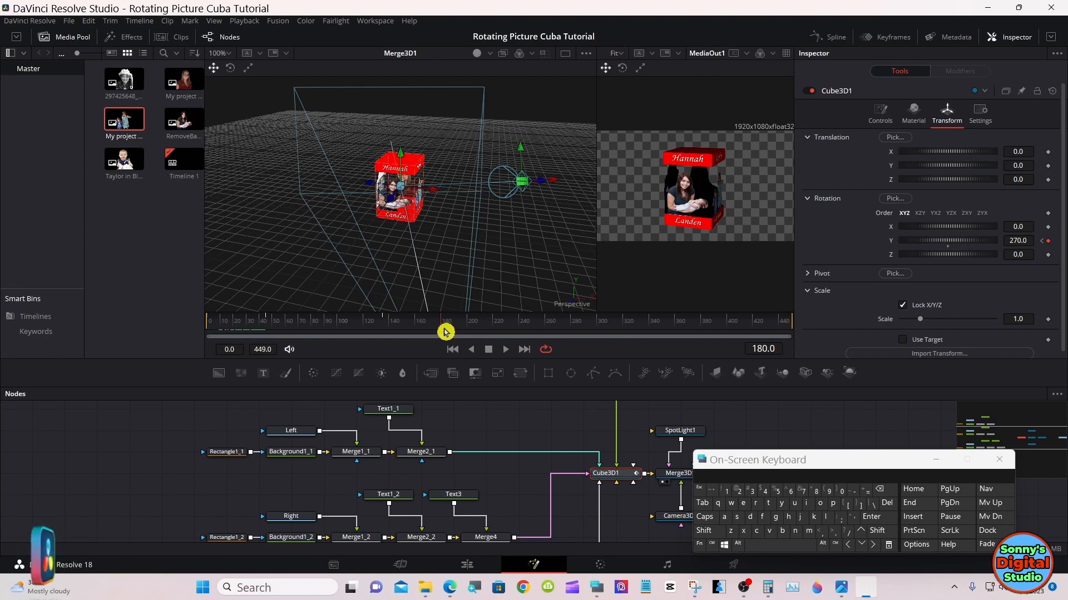
Keyframe Cube3D1's Y rotation at 360 on frame 225 and put the on-screen keyboard away
{"action": "left_click_drag", "start_coordinate": [445, 332], "coordinate": [501, 334]}
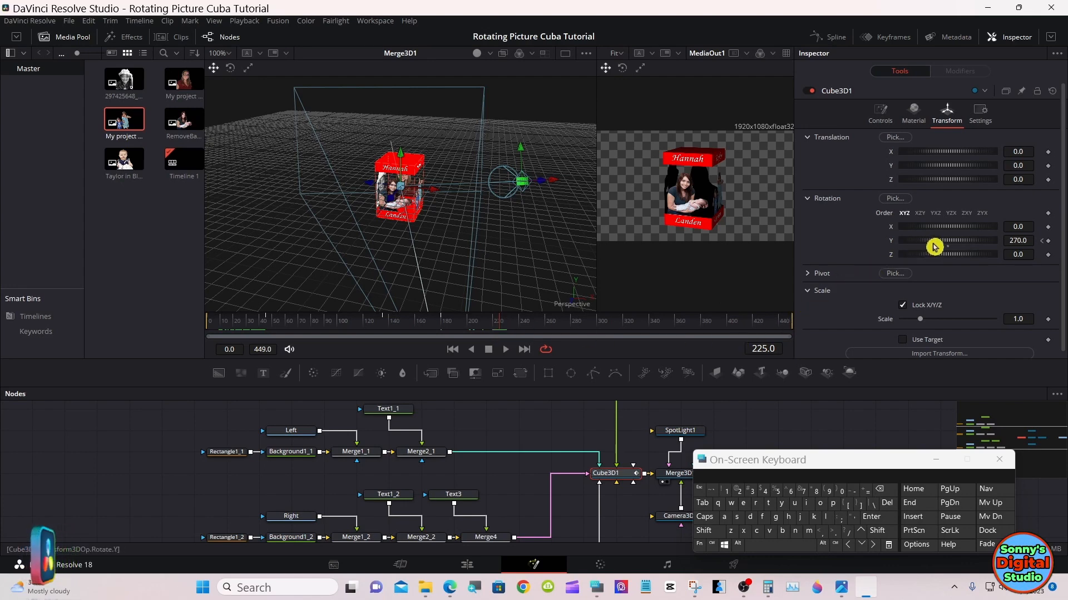
{"action": "left_click_drag", "start_coordinate": [942, 246], "coordinate": [961, 248]}
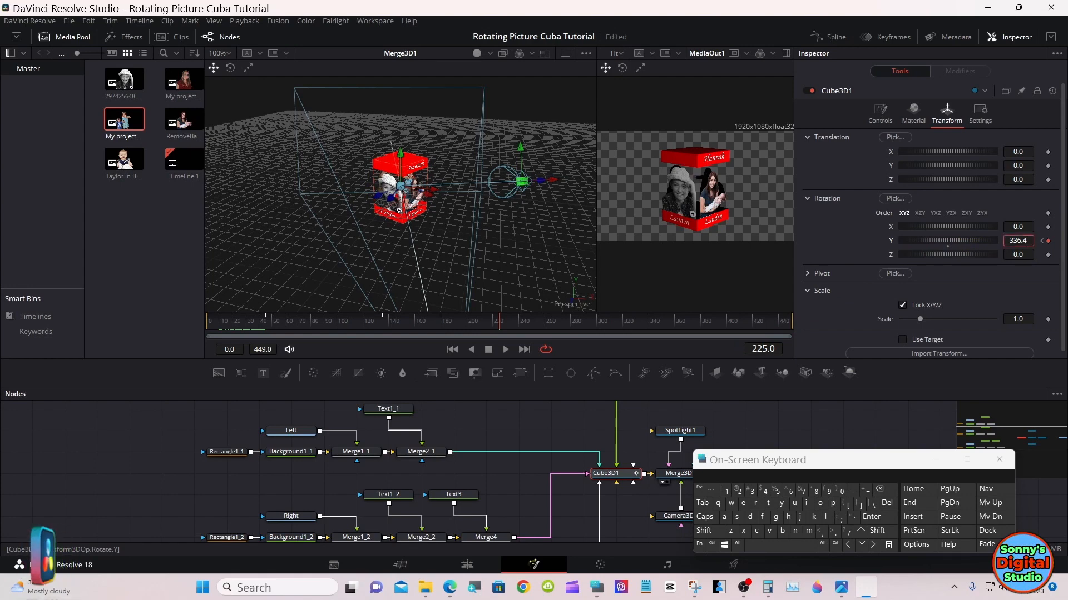
{"action": "left_click", "coordinate": [885, 493]}
{"action": "left_click", "coordinate": [886, 493]}
{"action": "left_click", "coordinate": [886, 493]}
{"action": "left_click", "coordinate": [885, 493]}
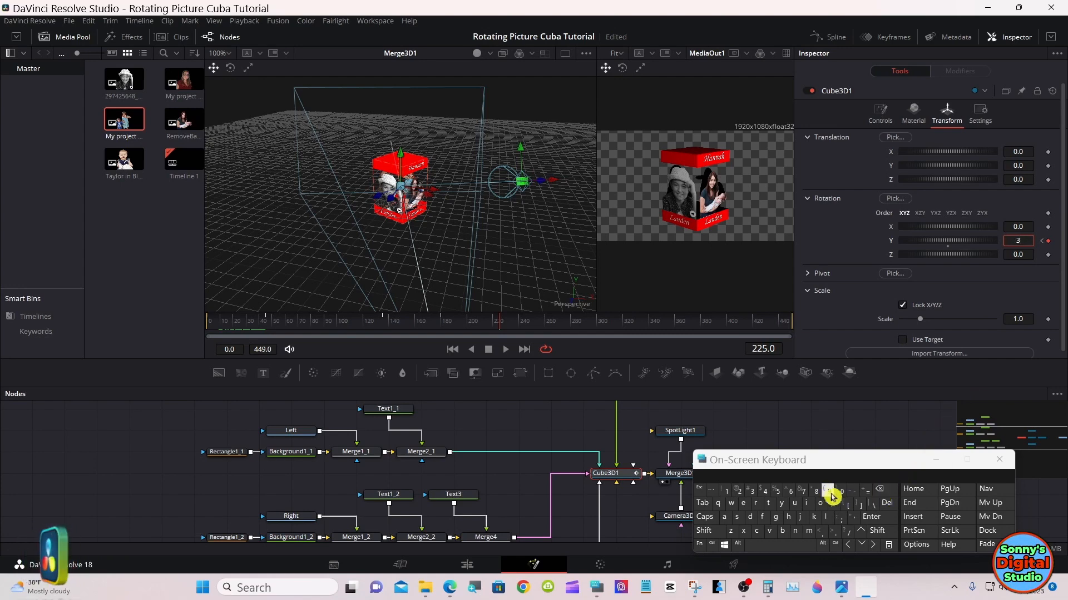
{"action": "left_click", "coordinate": [790, 492]}
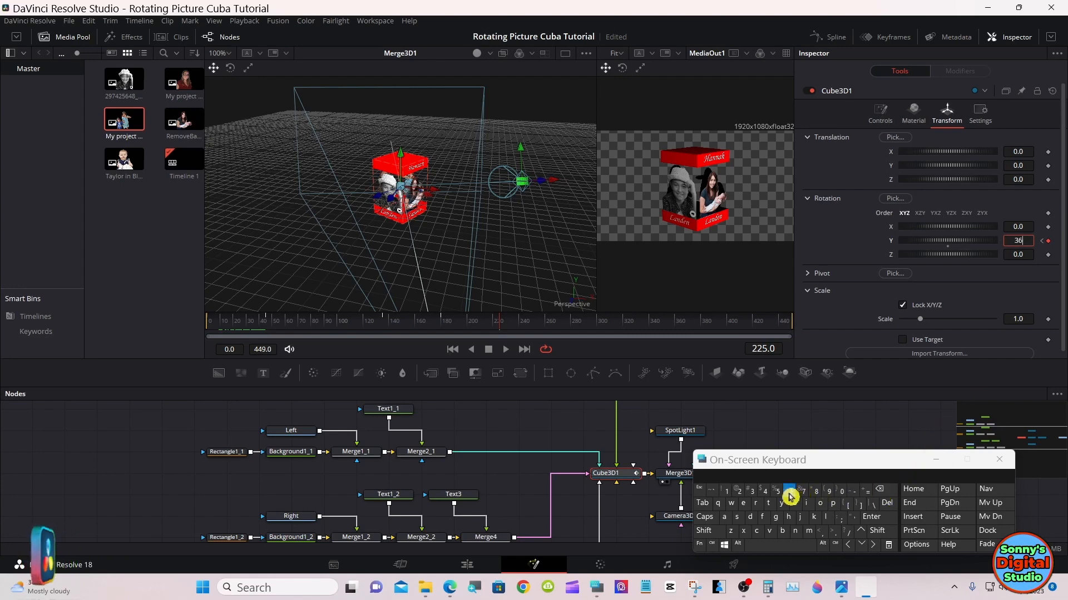
{"action": "left_click", "coordinate": [841, 493]}
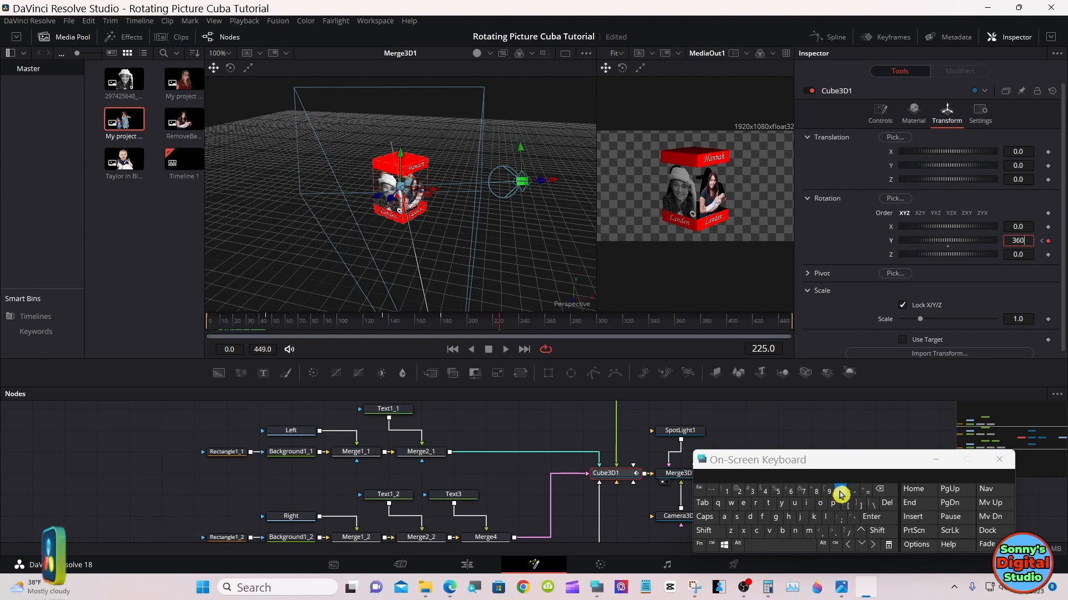
{"action": "left_click", "coordinate": [877, 519]}
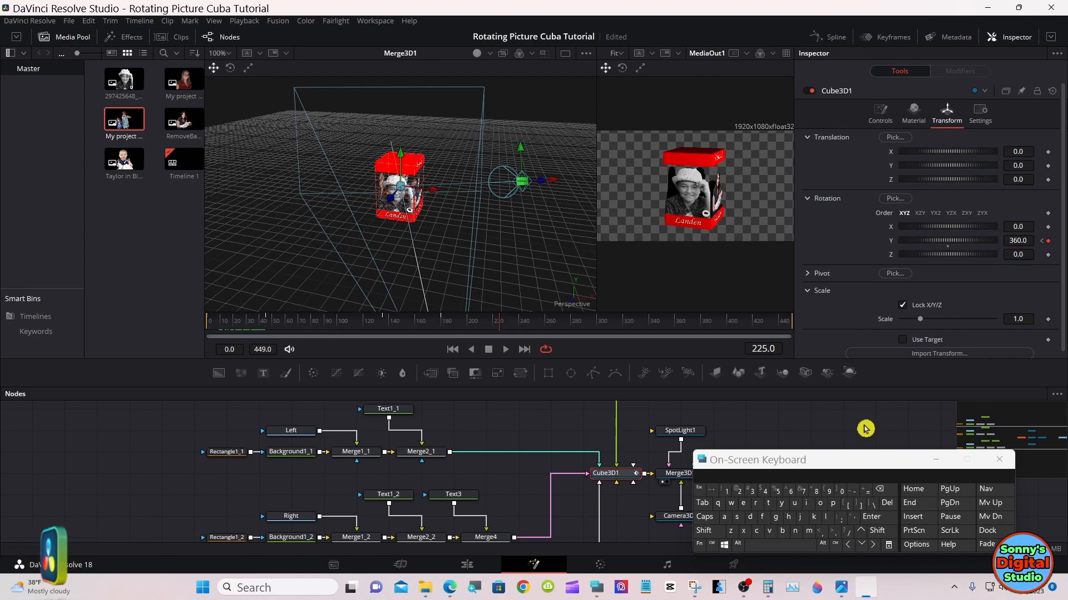
{"action": "left_click", "coordinate": [936, 460]}
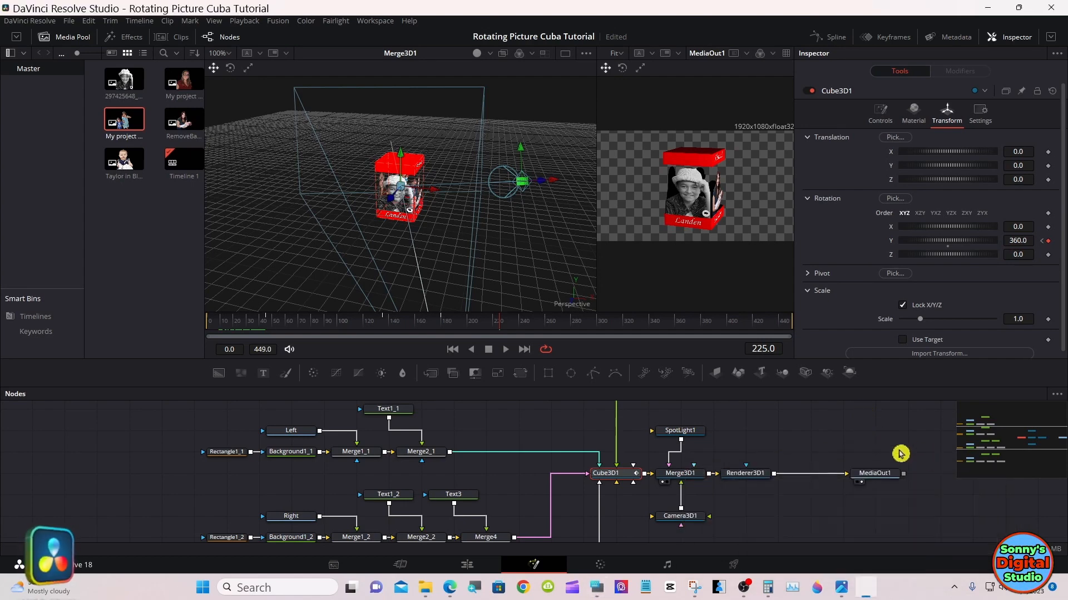
{"action": "left_click_drag", "start_coordinate": [955, 433], "coordinate": [1050, 442]}
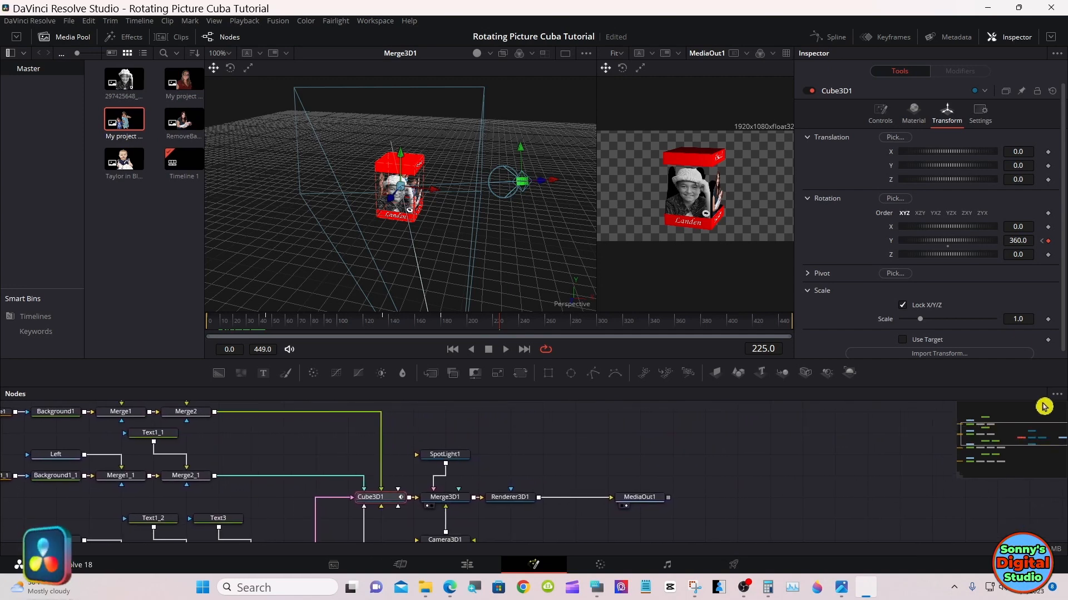
Open the Spline editor, display Cube3D1's Y Rotation curve, enlarge the editor area and fit the whole curve in view
{"action": "left_click", "coordinate": [834, 38]}
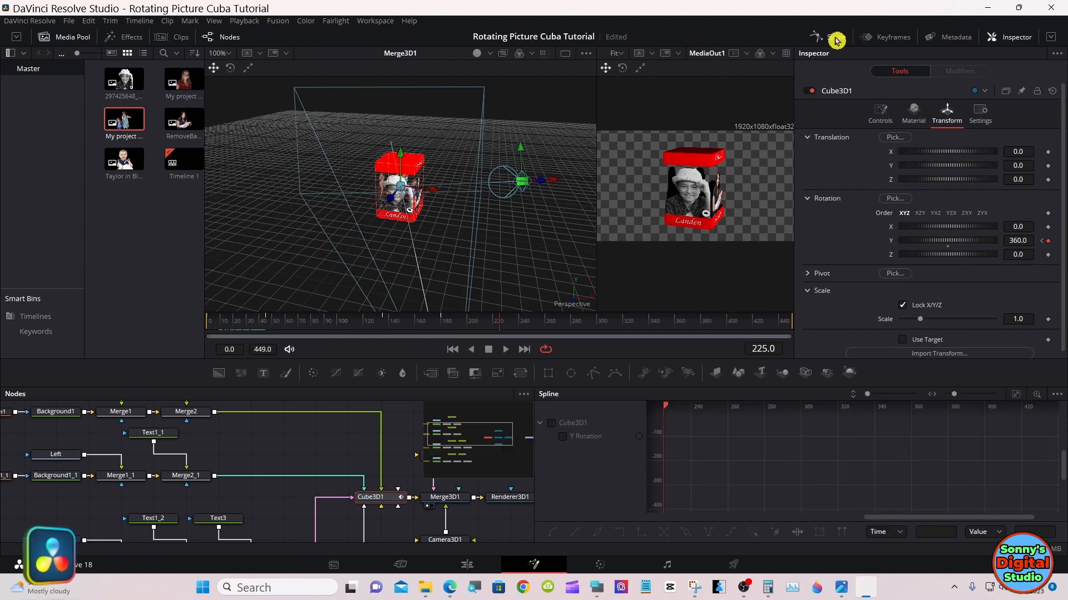
{"action": "left_click", "coordinate": [552, 423]}
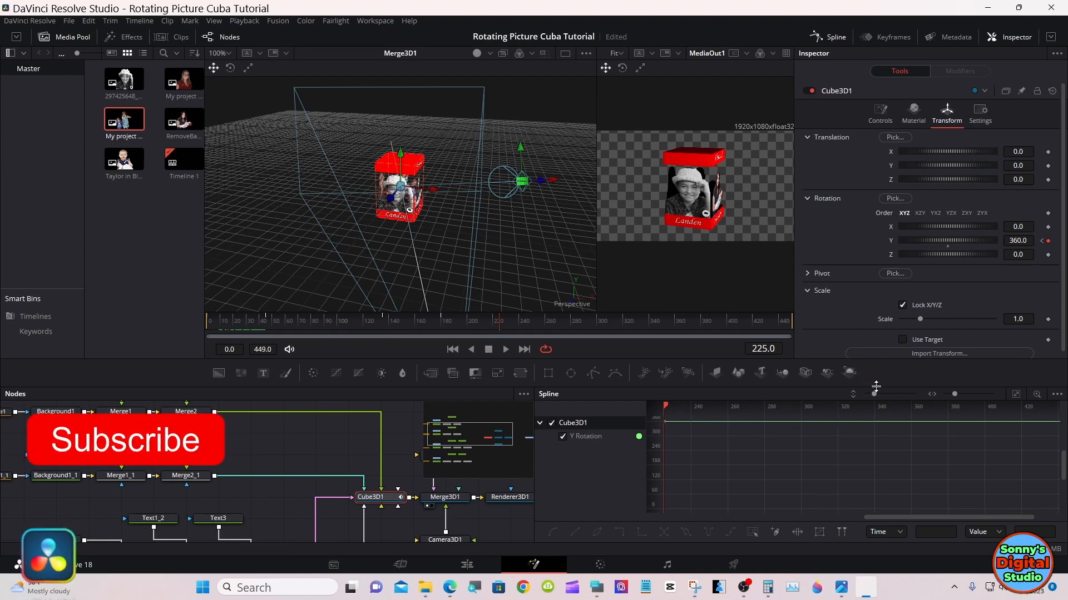
{"action": "left_click_drag", "start_coordinate": [876, 386], "coordinate": [878, 339]}
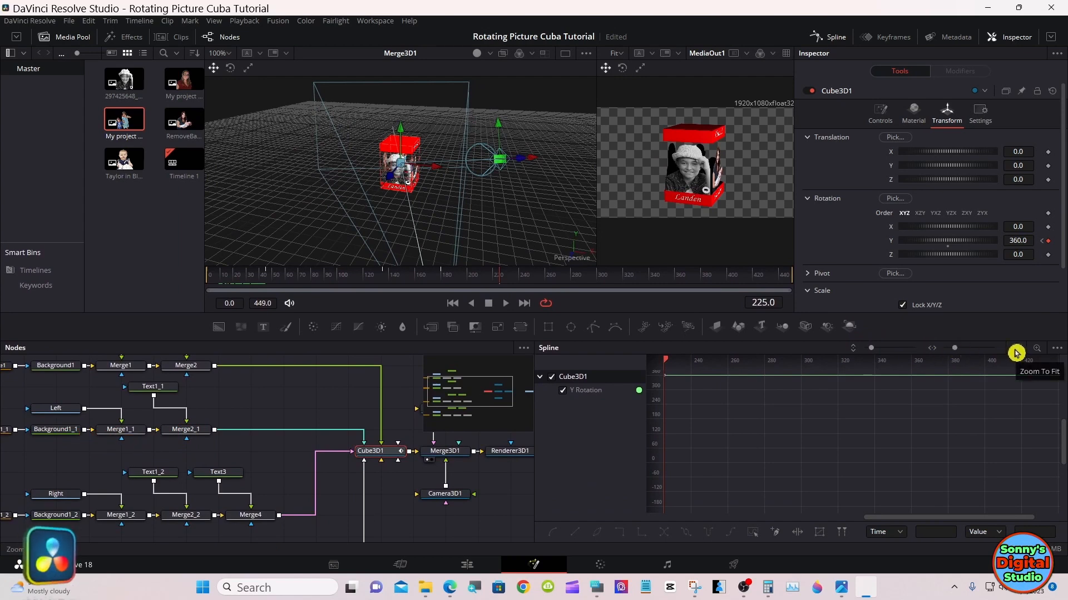
{"action": "left_click", "coordinate": [1016, 353]}
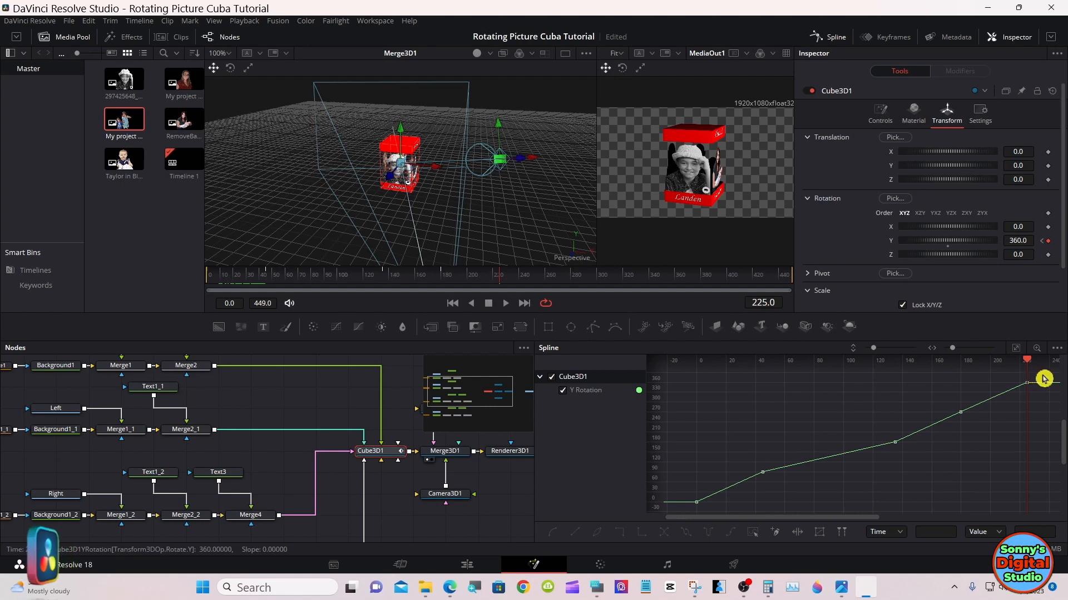
Smooth all of Cube3D1's Y Rotation keyframes and level the curve handles at frames 45, 135 and 180
{"action": "left_click_drag", "start_coordinate": [1042, 376], "coordinate": [674, 512]}
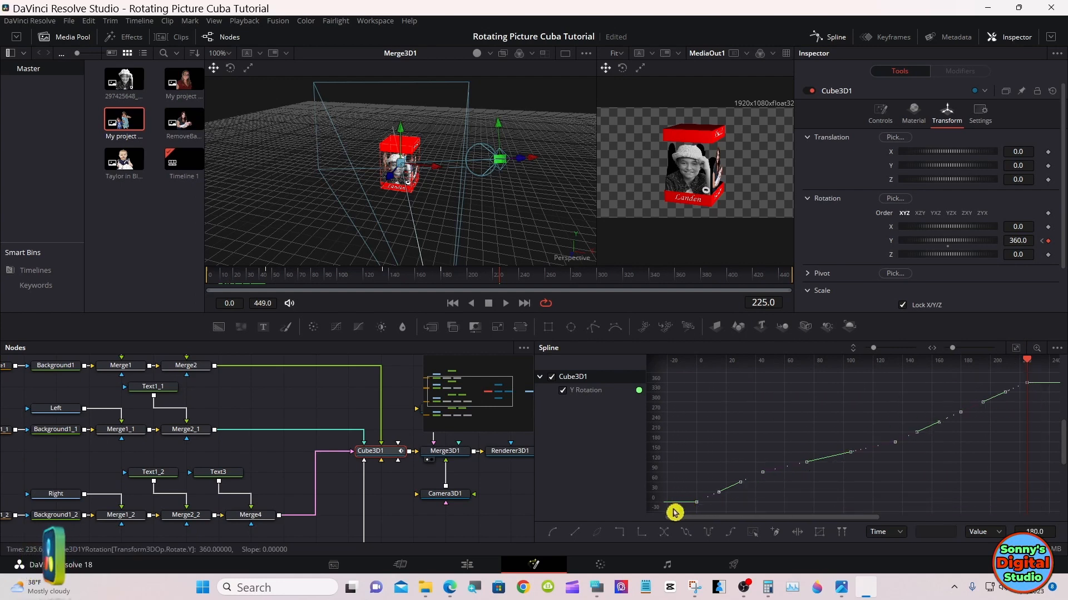
{"action": "left_click", "coordinate": [553, 534]}
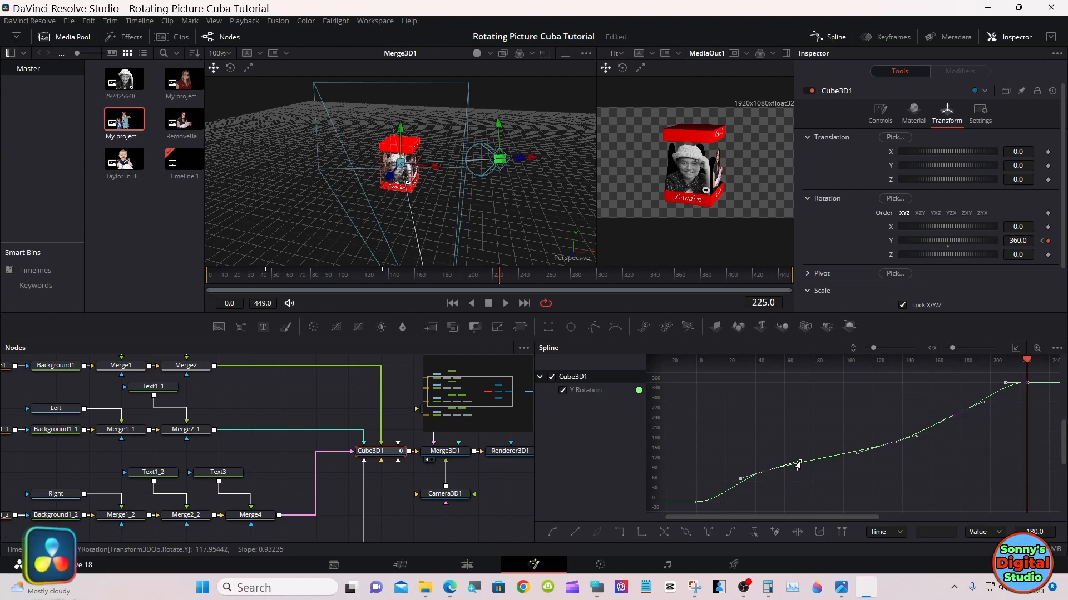
{"action": "left_click_drag", "start_coordinate": [798, 465], "coordinate": [798, 477]}
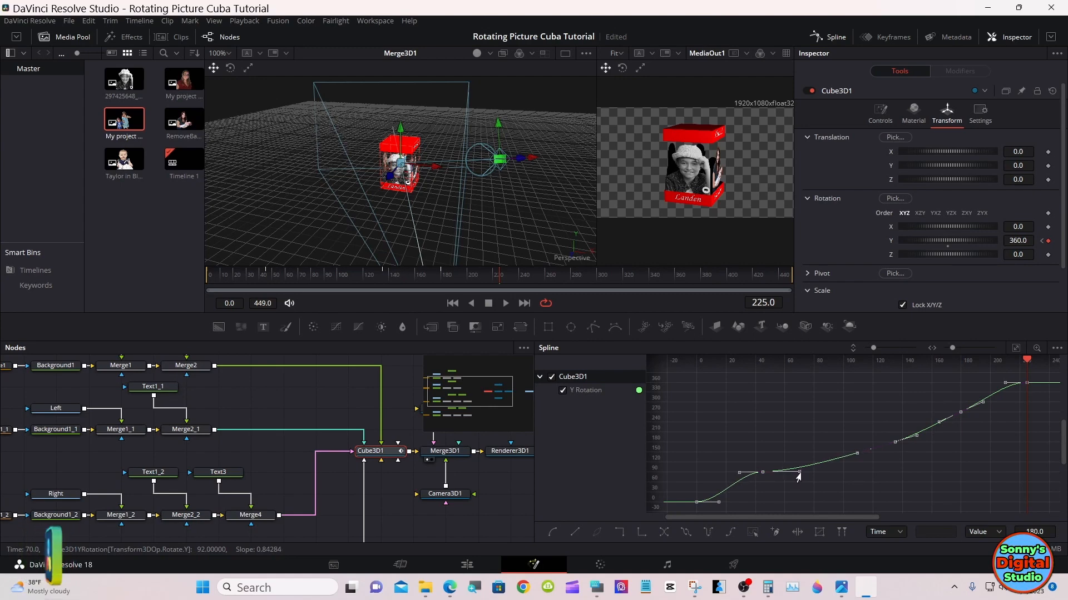
{"action": "left_click", "coordinate": [867, 472]}
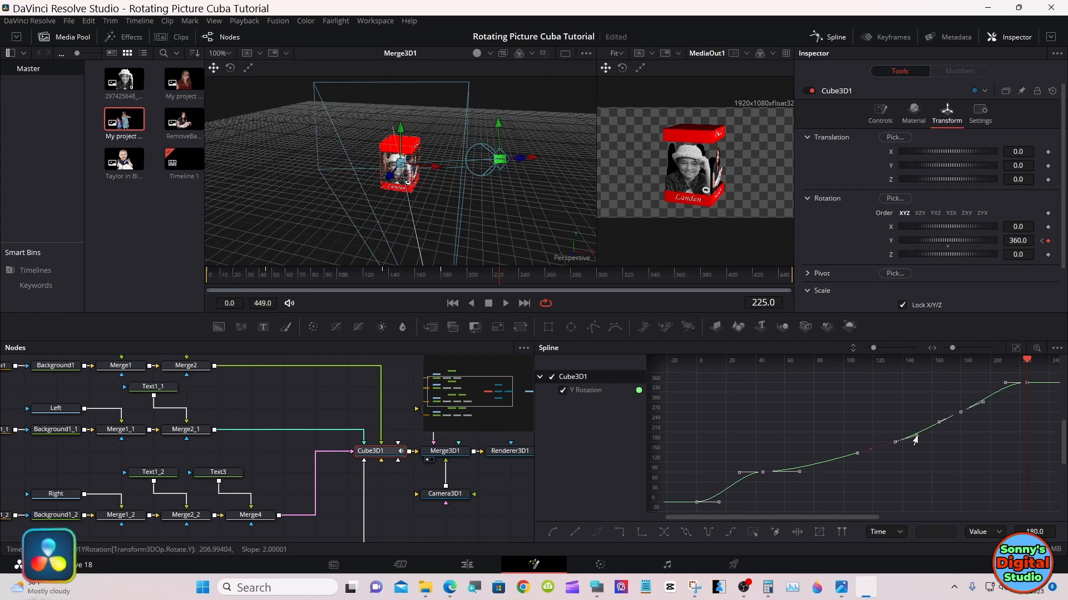
{"action": "left_click_drag", "start_coordinate": [914, 440], "coordinate": [916, 446]}
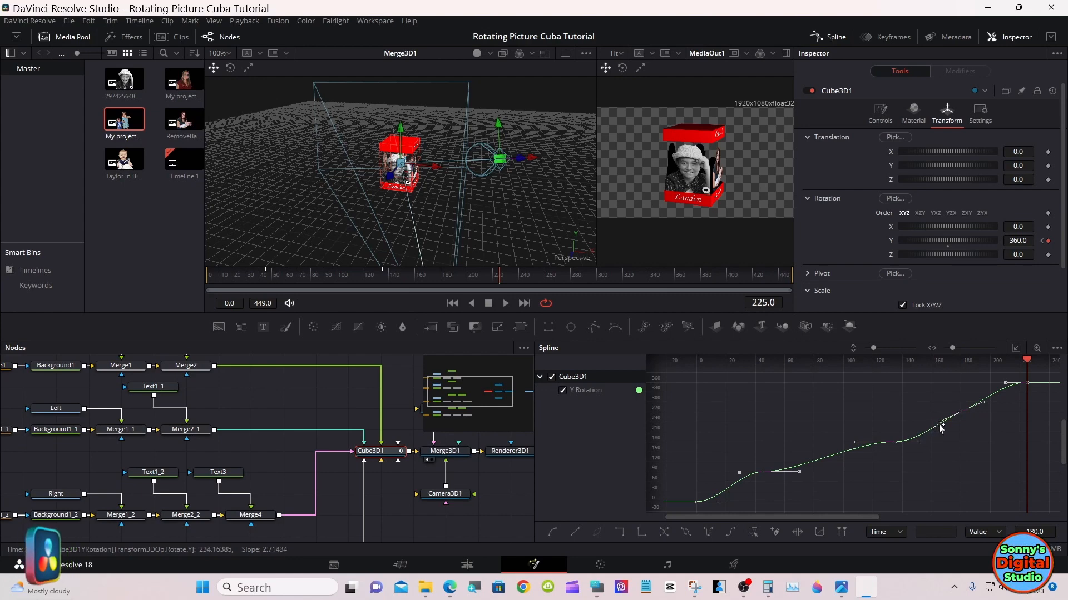
{"action": "left_click_drag", "start_coordinate": [938, 426], "coordinate": [930, 416]}
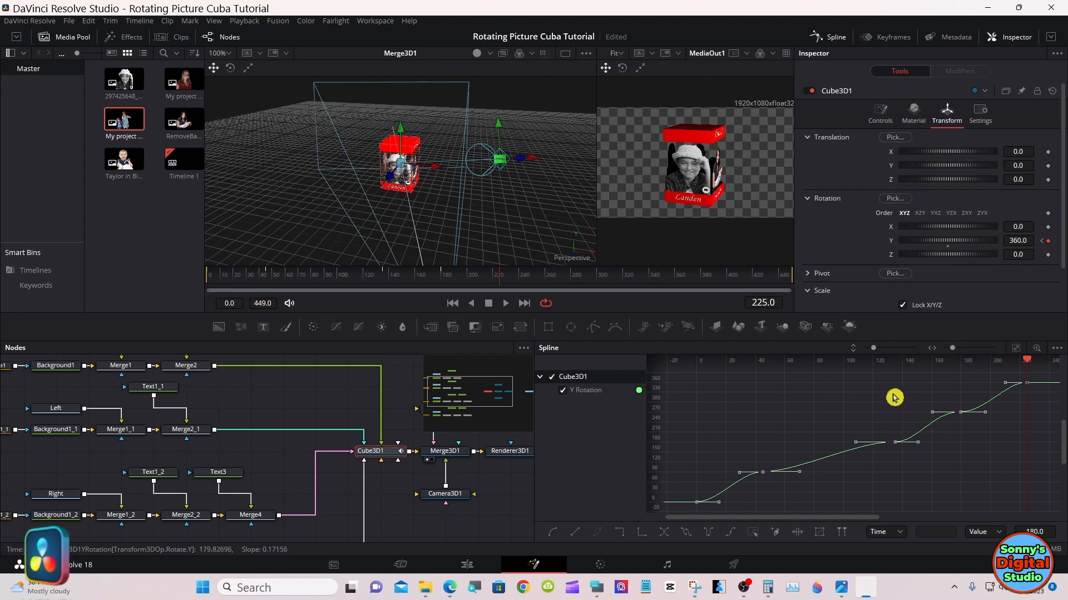
Set Ease In and Ease Out to 50 for all Y Rotation keyframes and play the eased rotation
{"action": "left_click", "coordinate": [597, 586]}
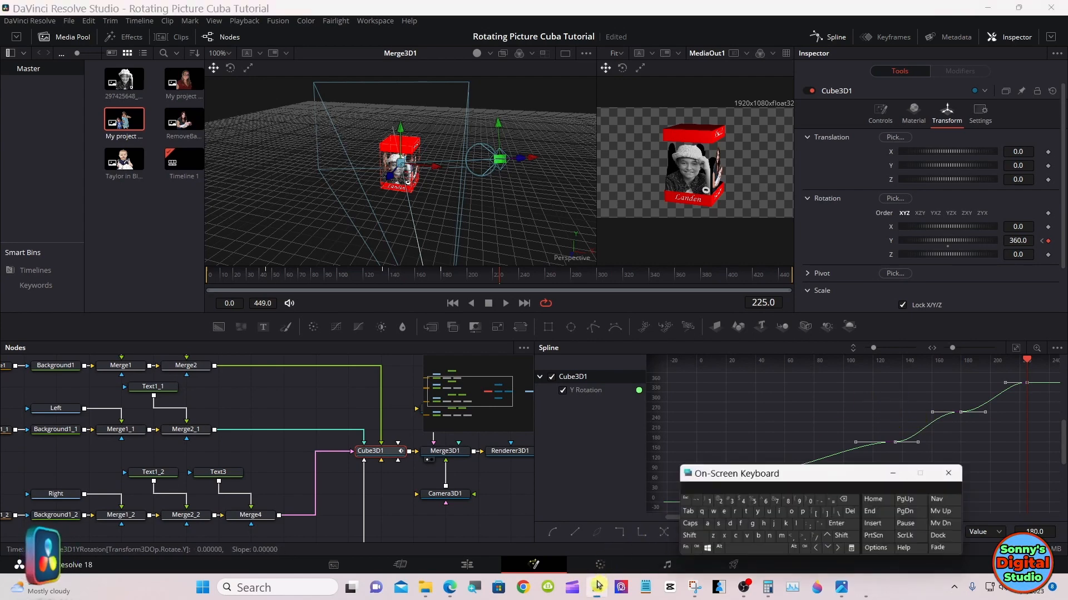
{"action": "left_click_drag", "start_coordinate": [779, 474], "coordinate": [423, 405]}
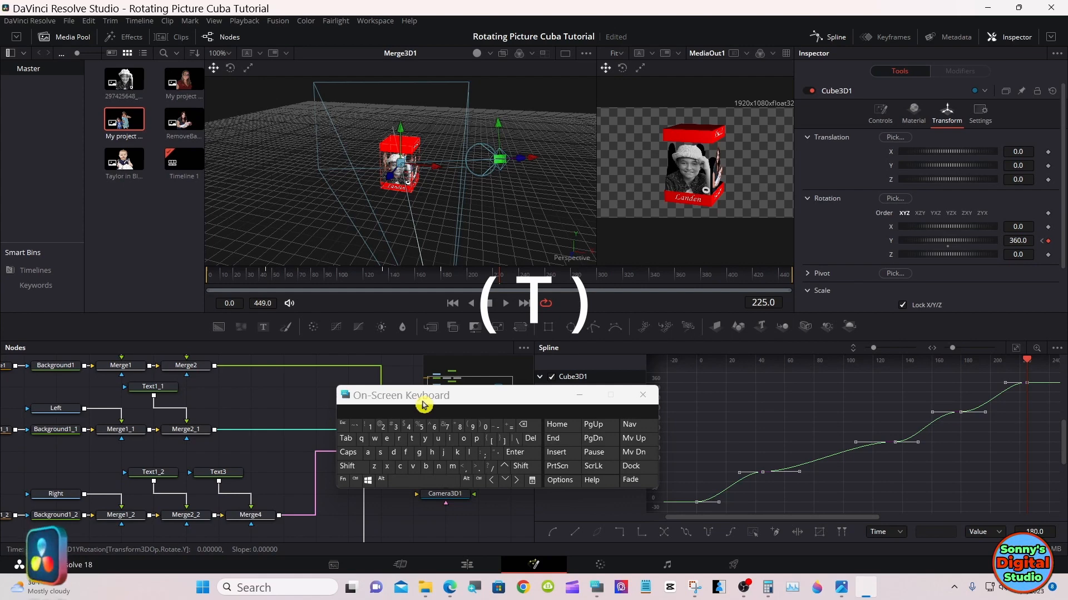
{"action": "left_click_drag", "start_coordinate": [424, 404], "coordinate": [282, 390]}
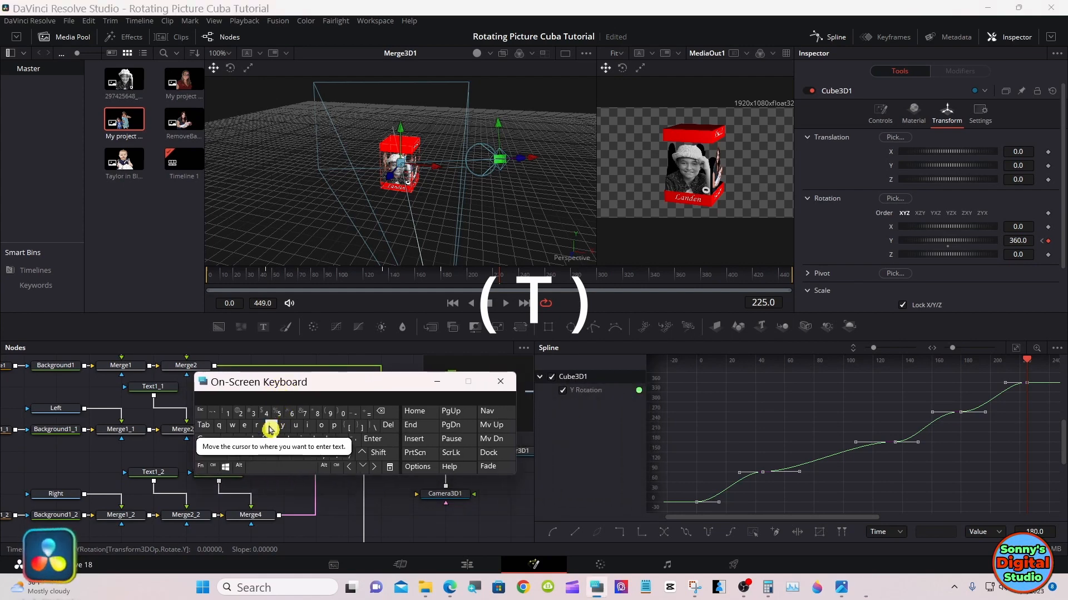
{"action": "left_click", "coordinate": [765, 435]}
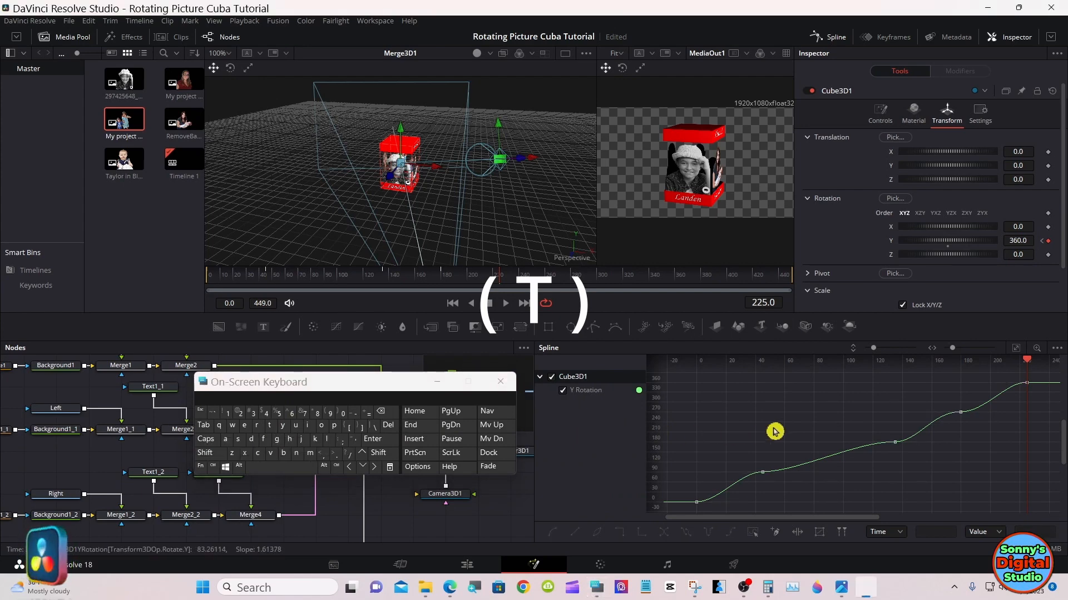
{"action": "left_click_drag", "start_coordinate": [1042, 375], "coordinate": [681, 515]}
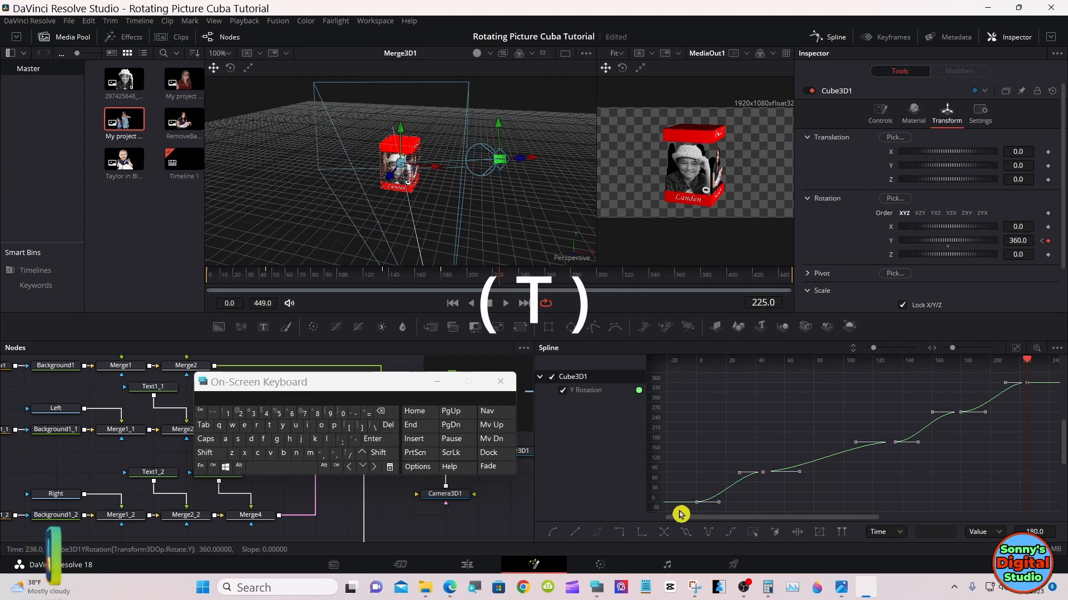
{"action": "left_click", "coordinate": [273, 431]}
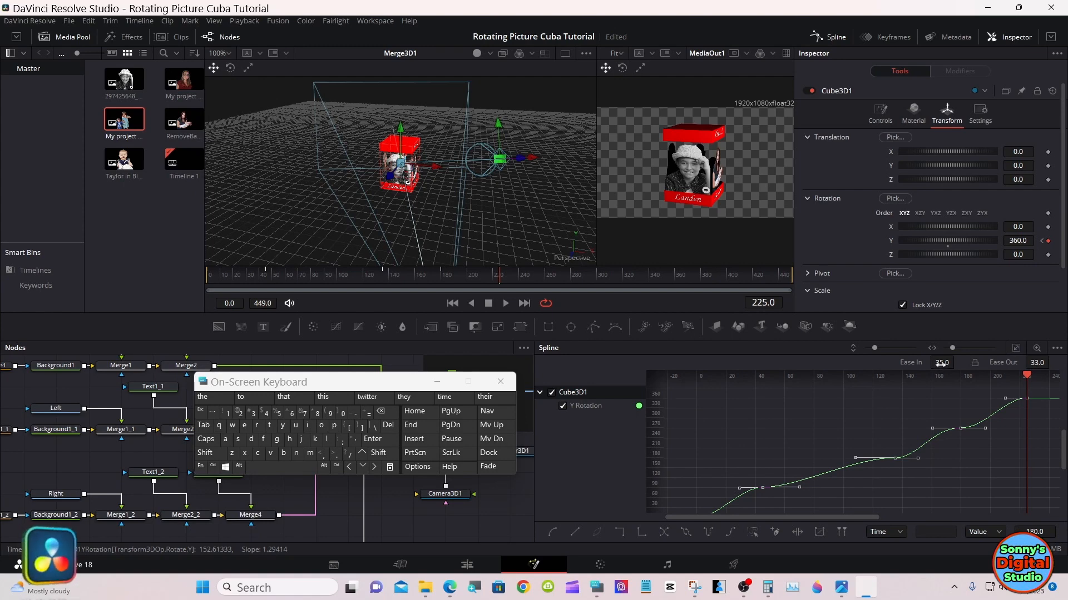
{"action": "left_click_drag", "start_coordinate": [956, 362], "coordinate": [957, 361]}
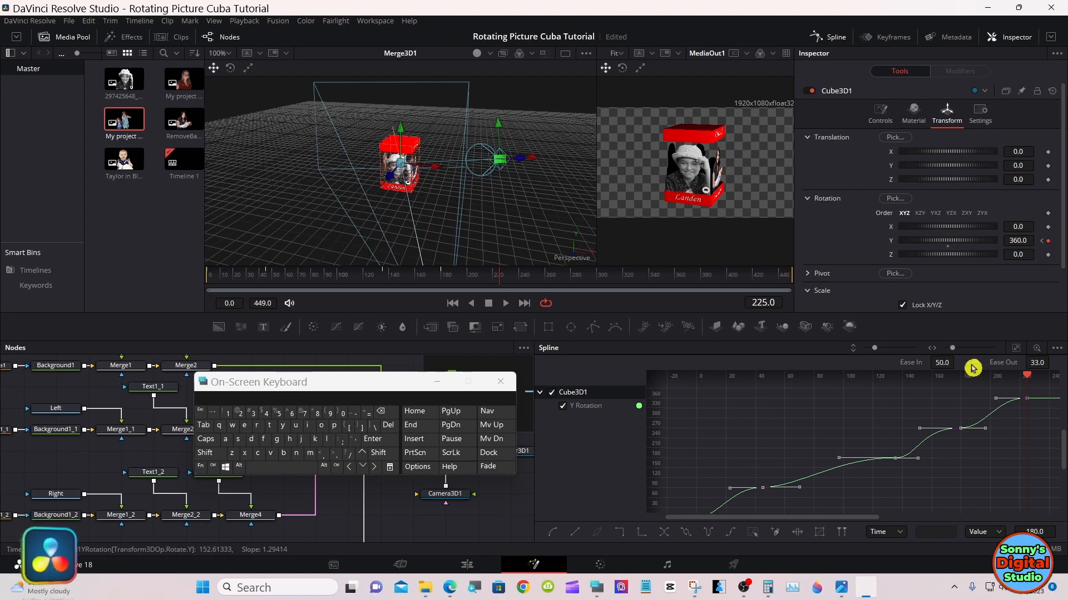
{"action": "left_click_drag", "start_coordinate": [1035, 363], "coordinate": [1052, 361]}
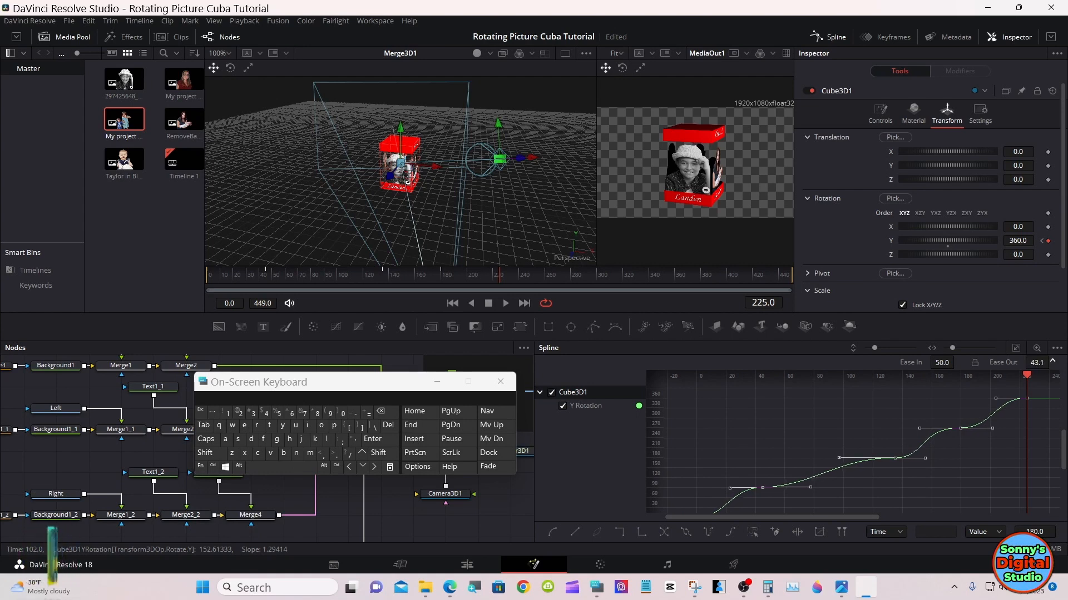
{"action": "left_click_drag", "start_coordinate": [1036, 363], "coordinate": [1053, 363]}
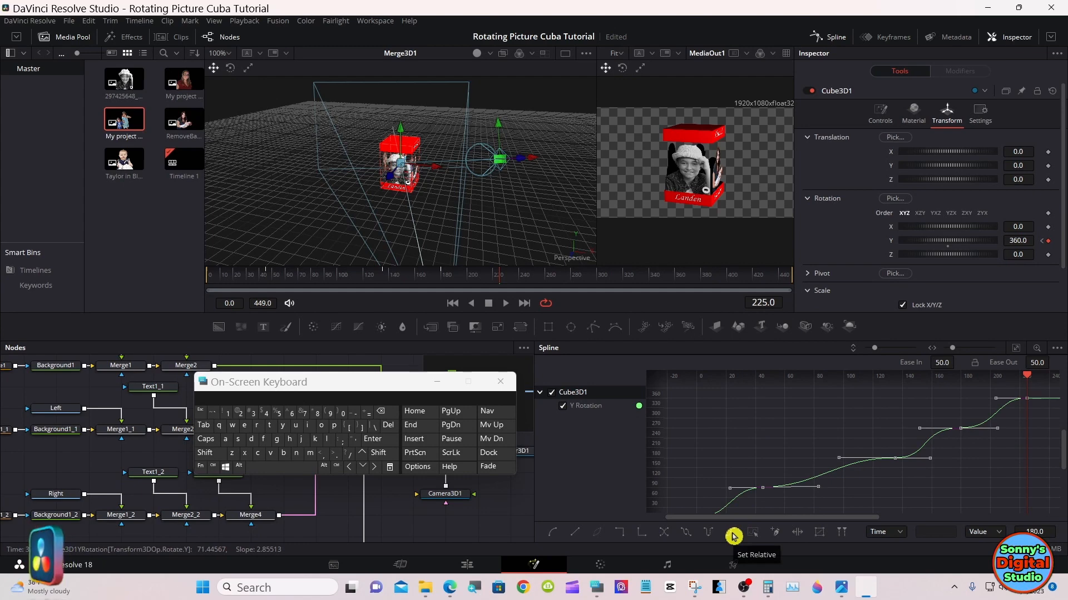
{"action": "left_click", "coordinate": [506, 305]}
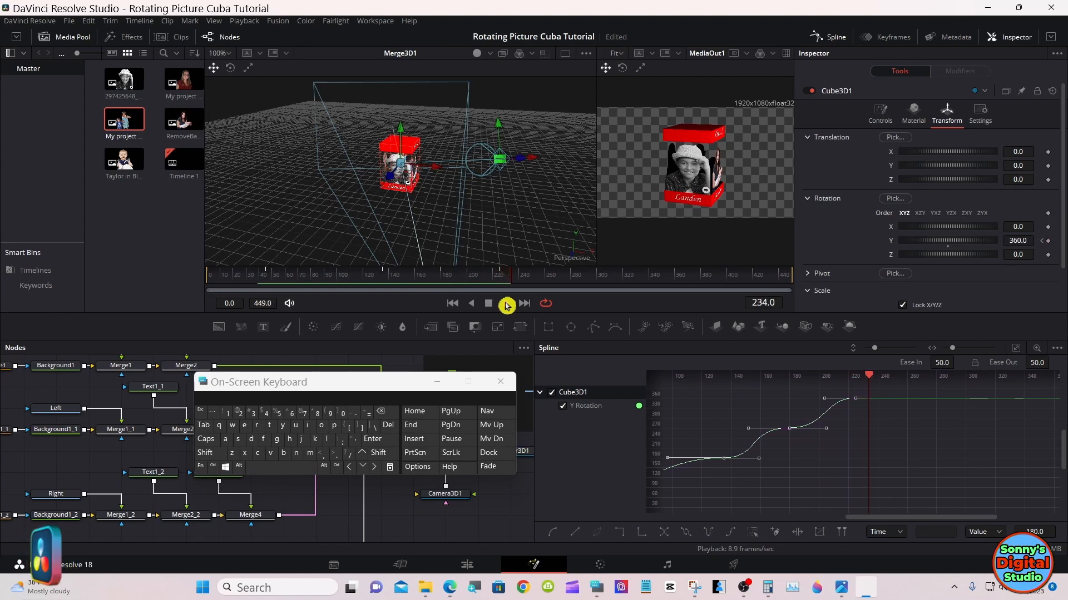
{"action": "left_click", "coordinate": [506, 304]}
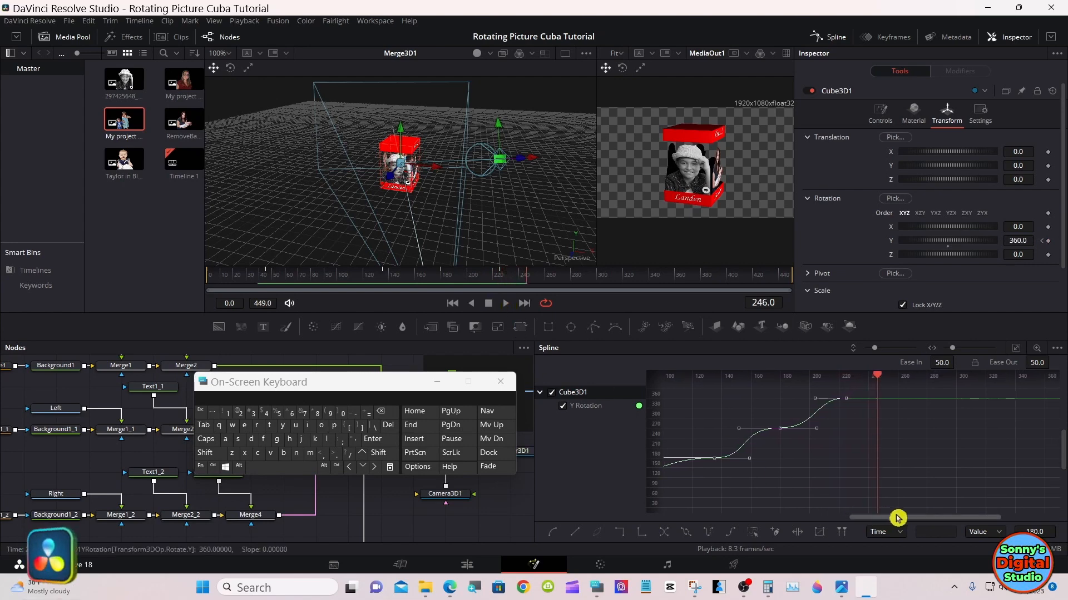
Apply Set Relative to all the Y Rotation keyframes so the rotation continues past frame 225, and play the result
{"action": "left_click_drag", "start_coordinate": [904, 521], "coordinate": [831, 521]}
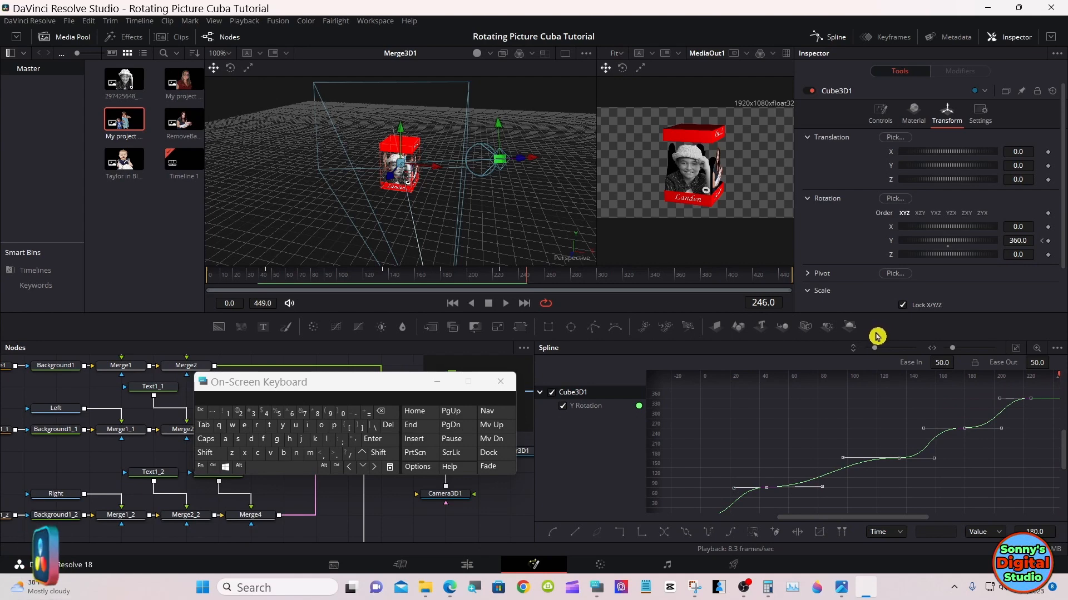
{"action": "left_click_drag", "start_coordinate": [877, 341], "coordinate": [916, 305]}
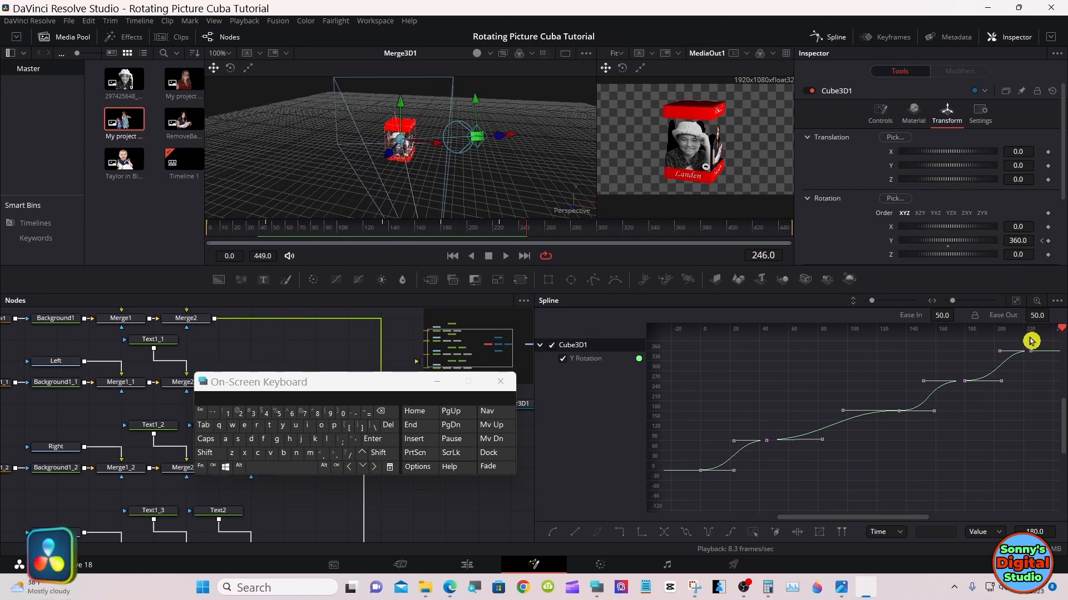
{"action": "left_click_drag", "start_coordinate": [1046, 345], "coordinate": [670, 492]}
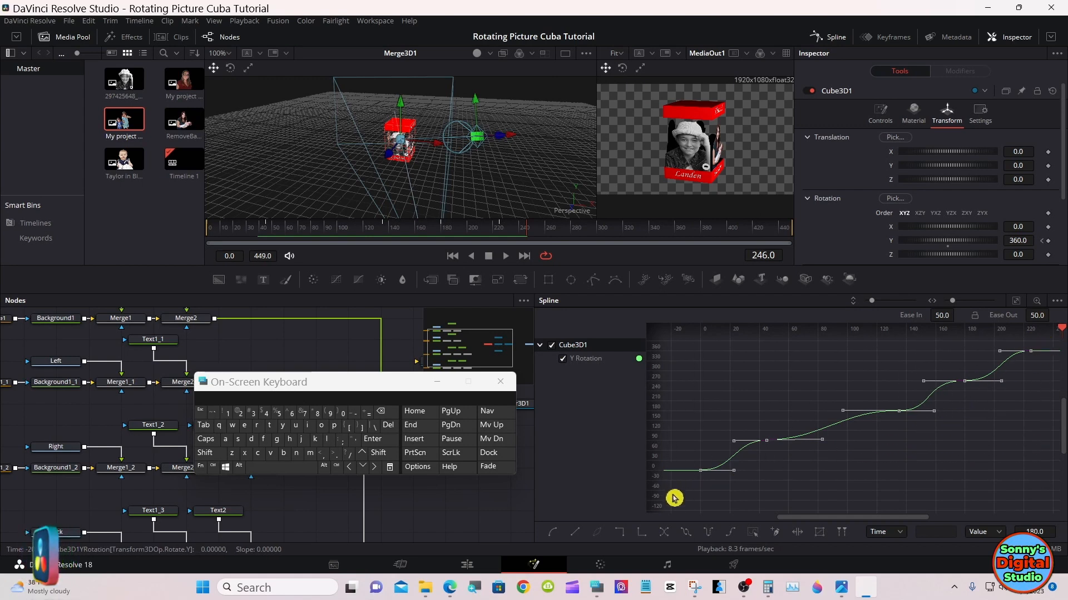
{"action": "left_click", "coordinate": [733, 535]}
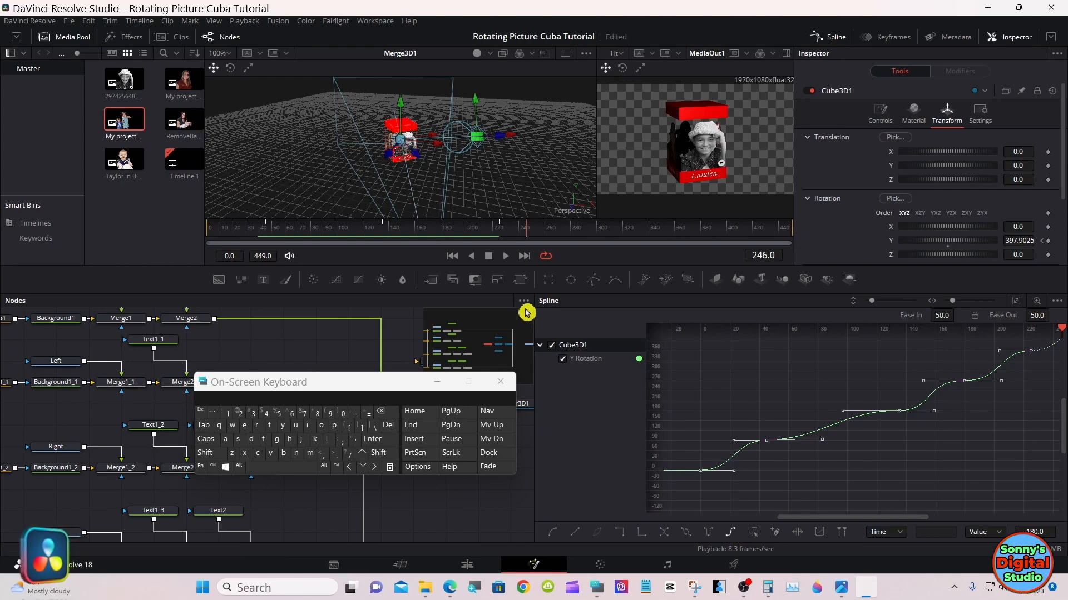
{"action": "left_click", "coordinate": [506, 259]}
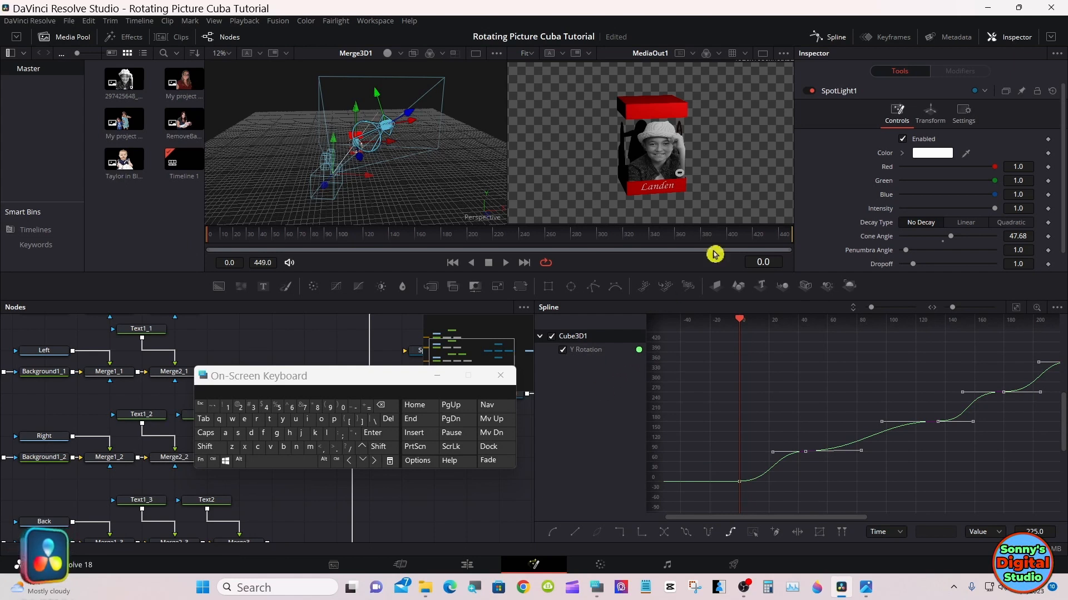
Close the Spline editor, select Cube3D1 and expand the Inspector to full height to reach all its material options
{"action": "left_click", "coordinate": [829, 40]}
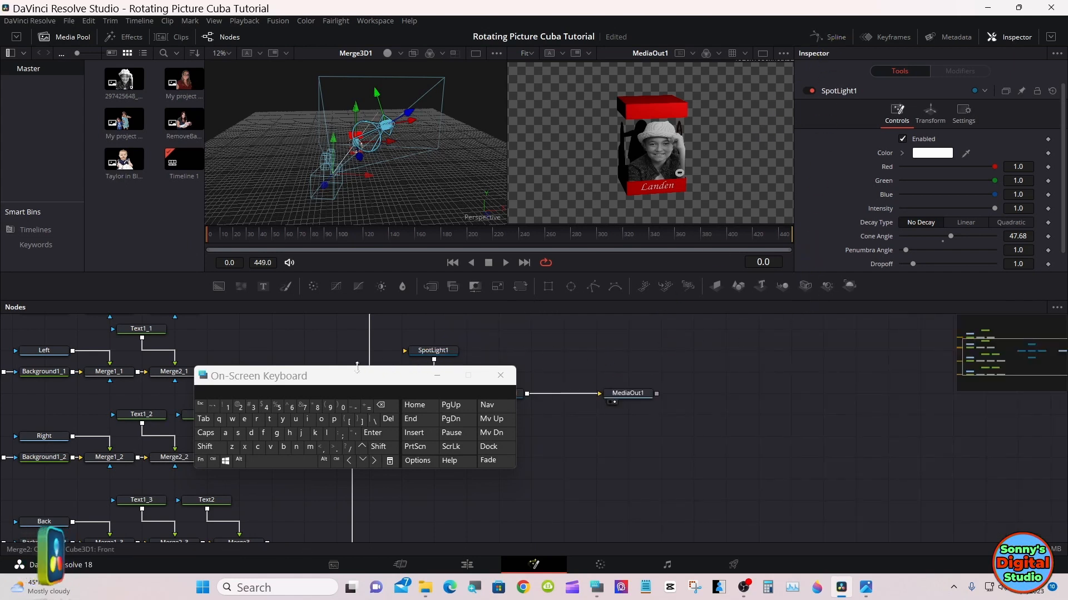
{"action": "left_click_drag", "start_coordinate": [340, 382], "coordinate": [605, 428]}
{"action": "left_click", "coordinate": [376, 403]}
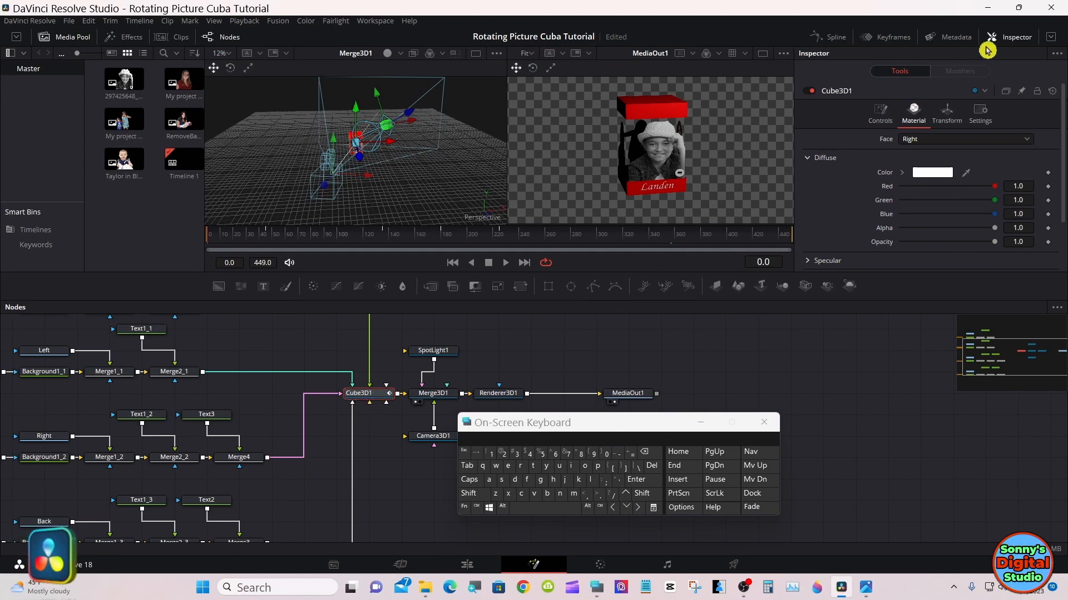
{"action": "left_click", "coordinate": [1051, 38]}
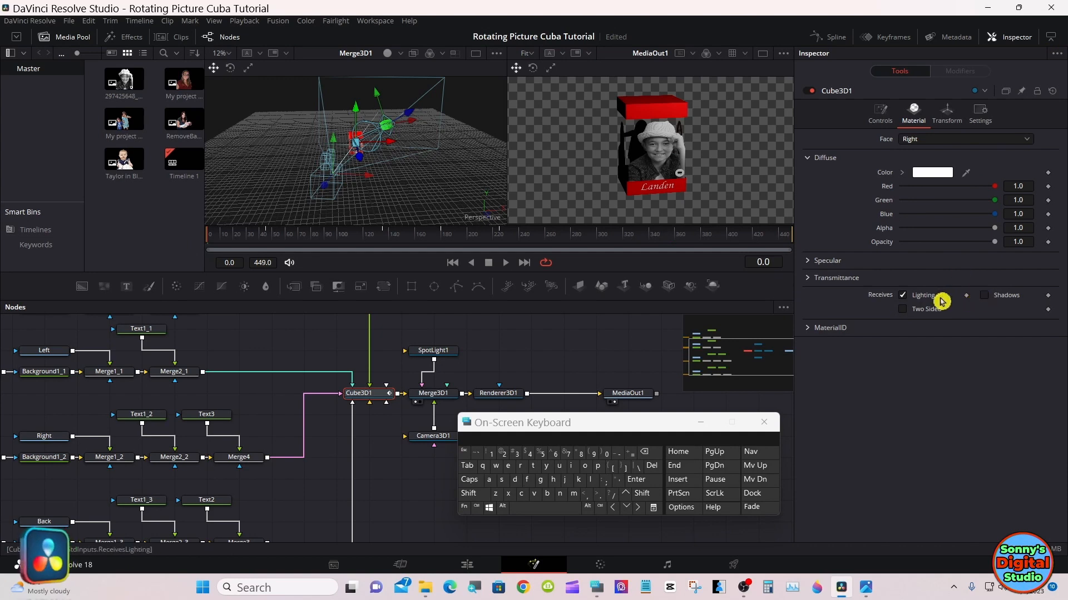
Set Cube3D1's material for the Right face to receive both Lighting and Shadows
{"action": "left_click", "coordinate": [902, 297]}
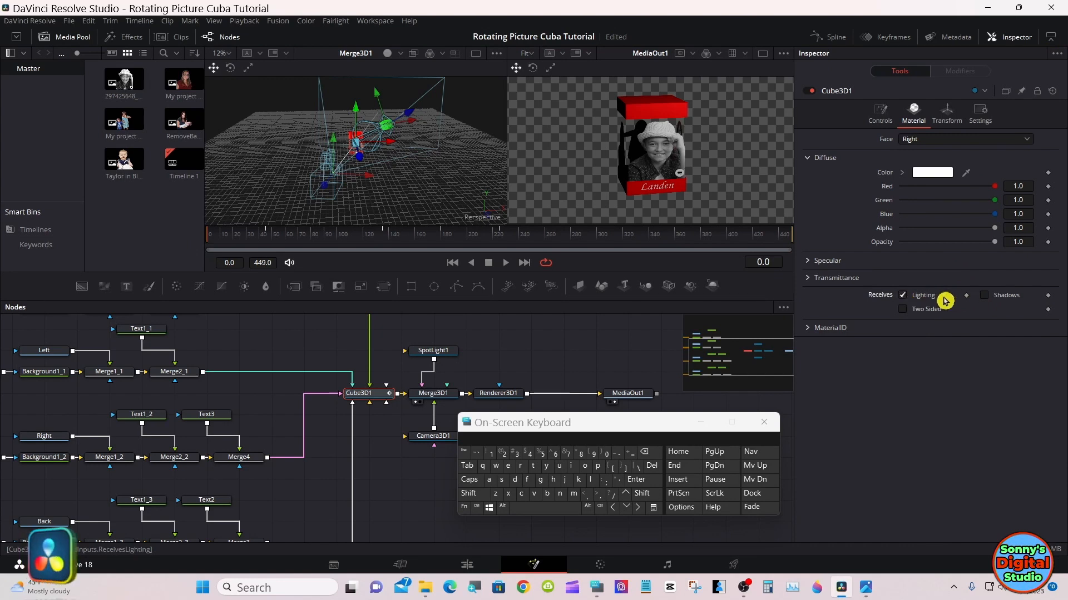
{"action": "left_click", "coordinate": [983, 296]}
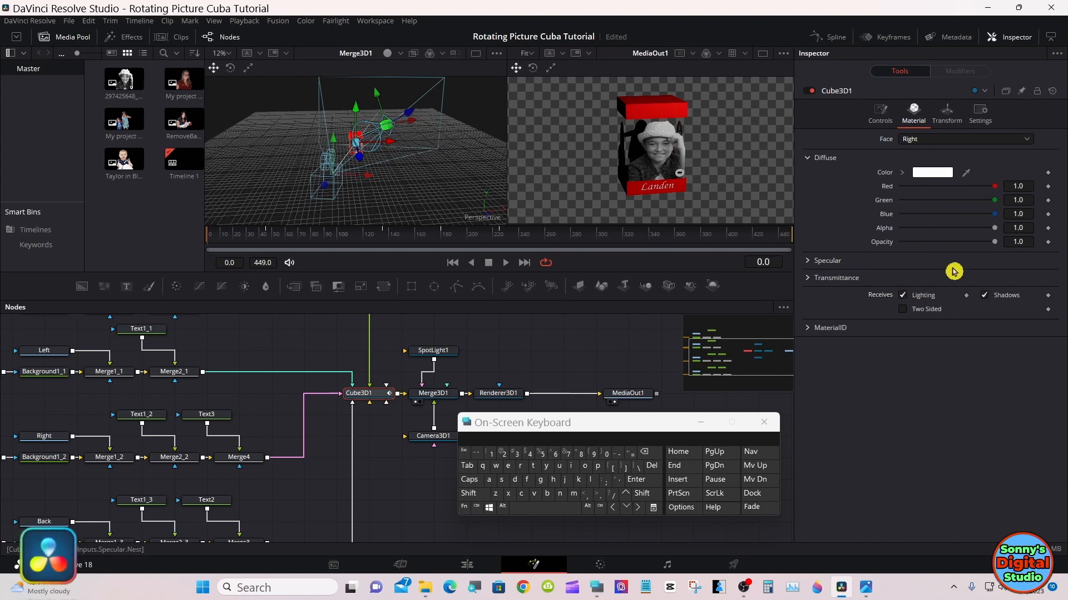
{"action": "left_click", "coordinate": [983, 296]}
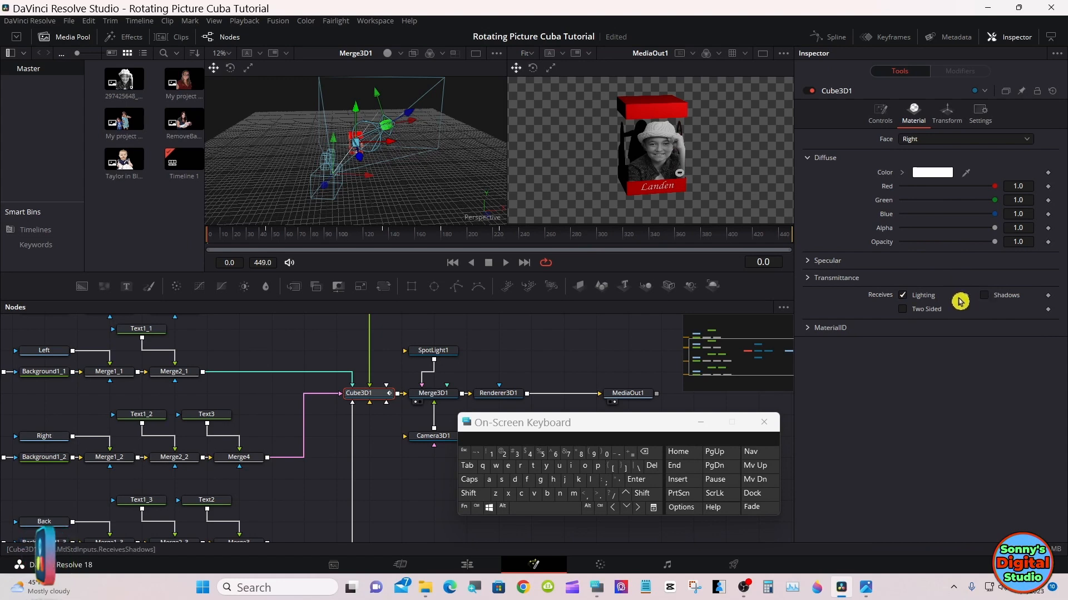
{"action": "left_click", "coordinate": [902, 296]}
{"action": "left_click", "coordinate": [983, 296]}
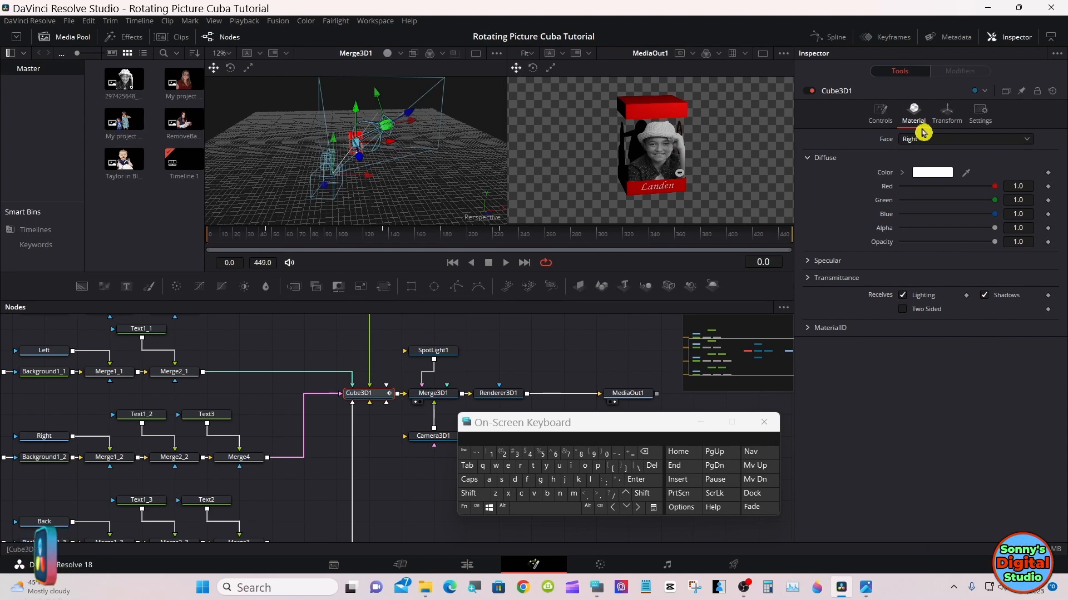
Toggle the Back option under Cull Faces in Cube3D1's visibility controls
{"action": "left_click", "coordinate": [879, 123]}
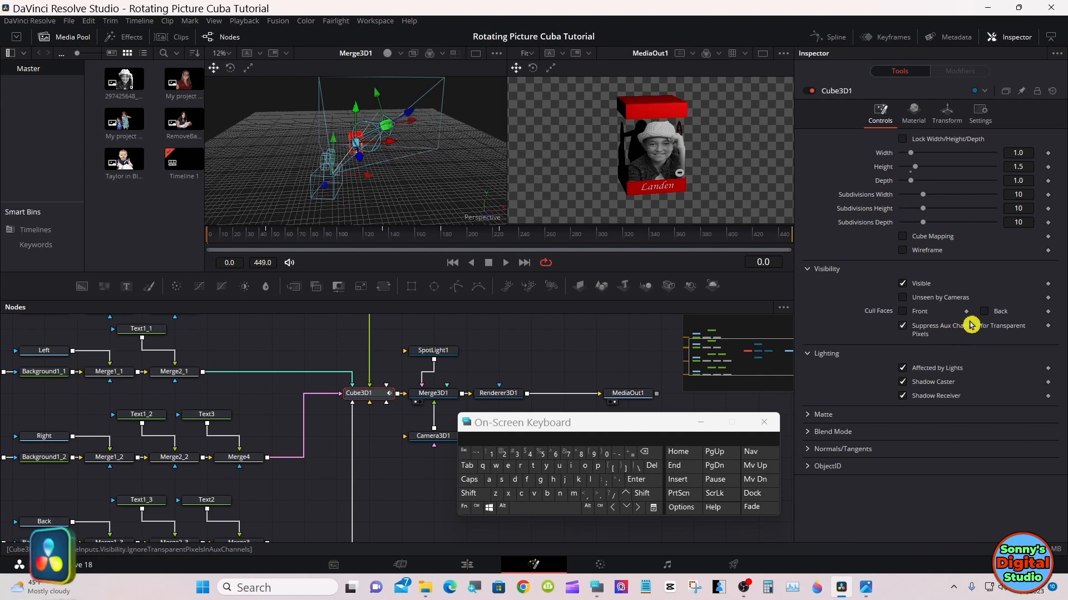
{"action": "left_click", "coordinate": [984, 312]}
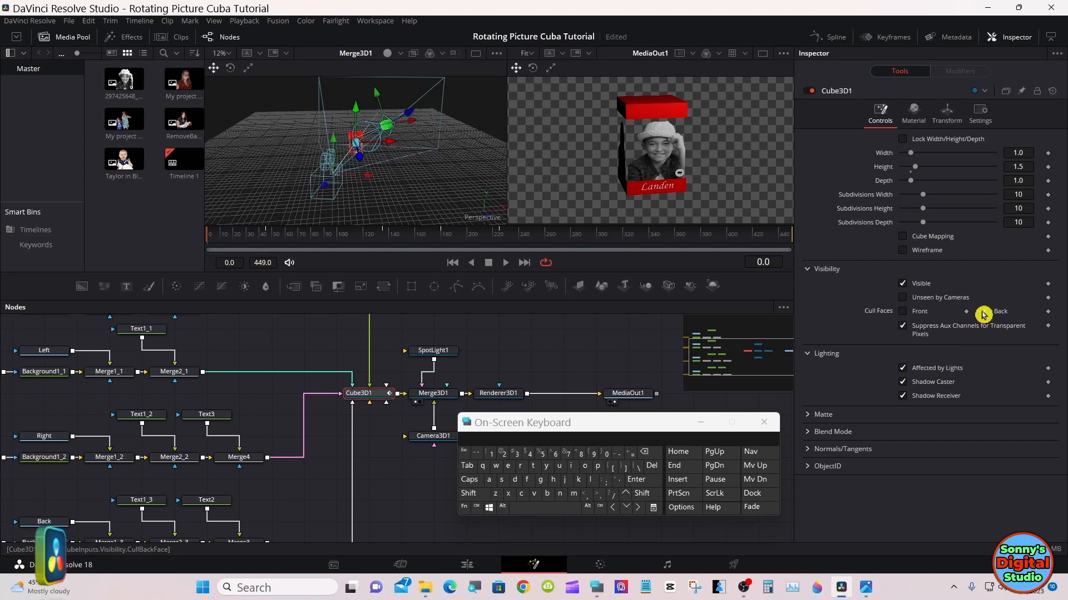
Try the Front option under Cull Faces on Cube3D1, and switch it back off
{"action": "left_click", "coordinate": [936, 315]}
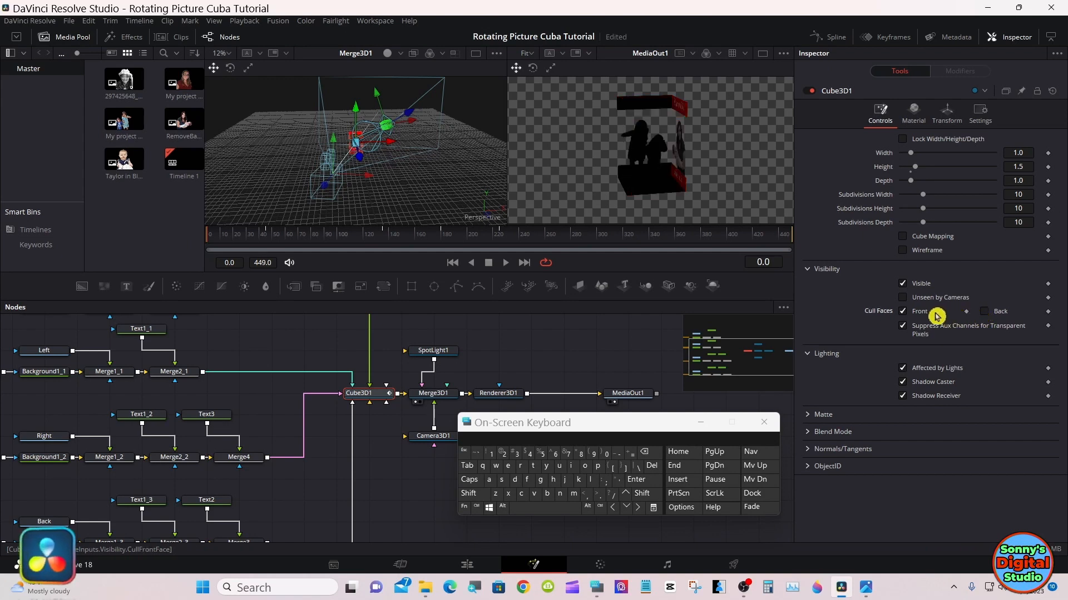
{"action": "left_click", "coordinate": [937, 315]}
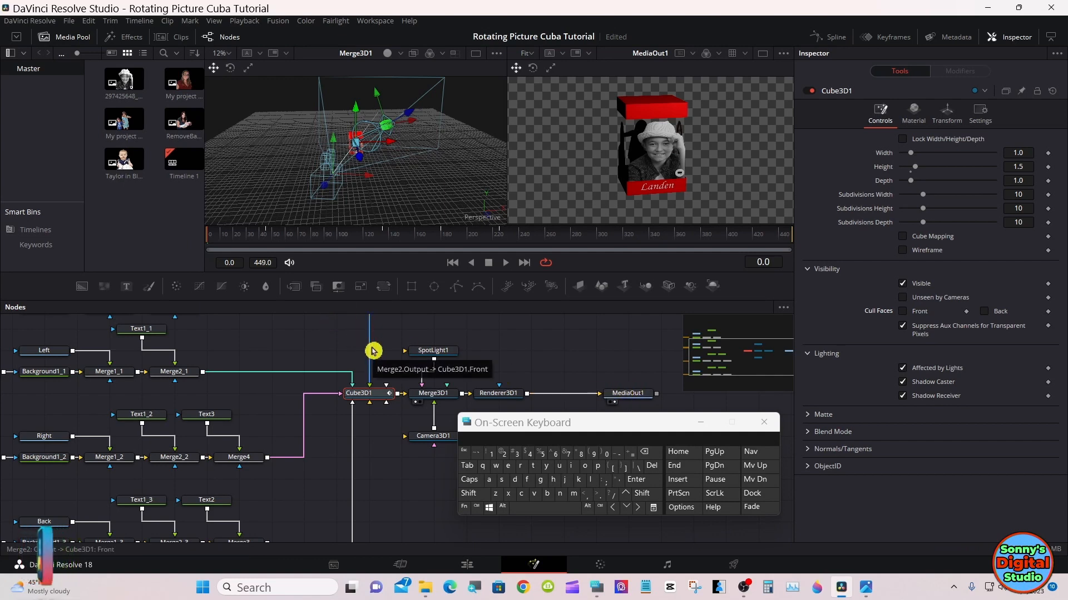
Switch to the Edit page with the On-Screen Keyboard out of the way, and view the Render Cache modes
{"action": "left_click", "coordinate": [467, 569]}
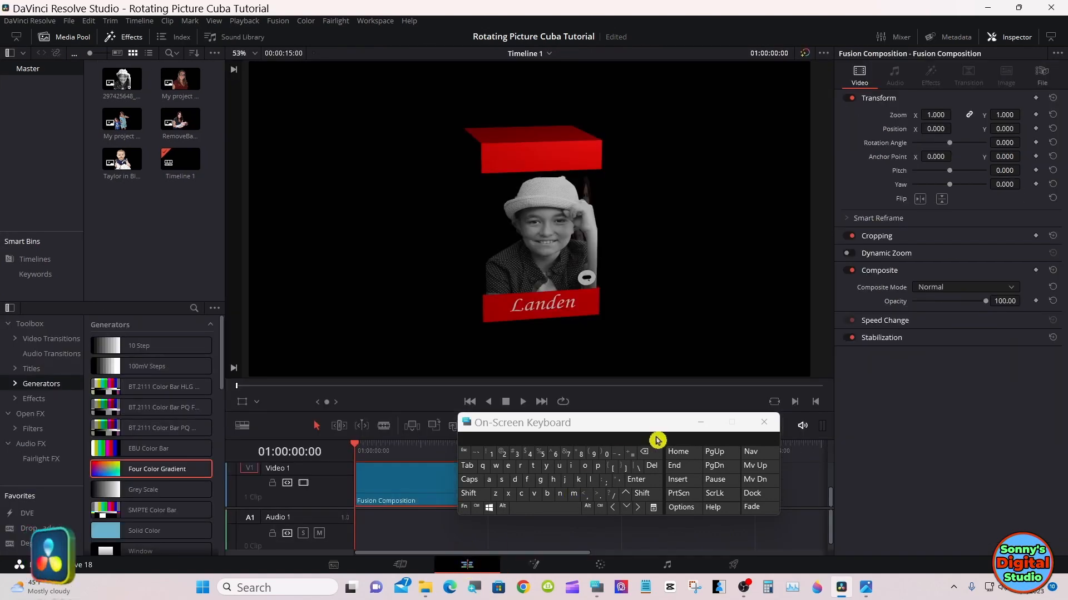
{"action": "left_click", "coordinate": [696, 424]}
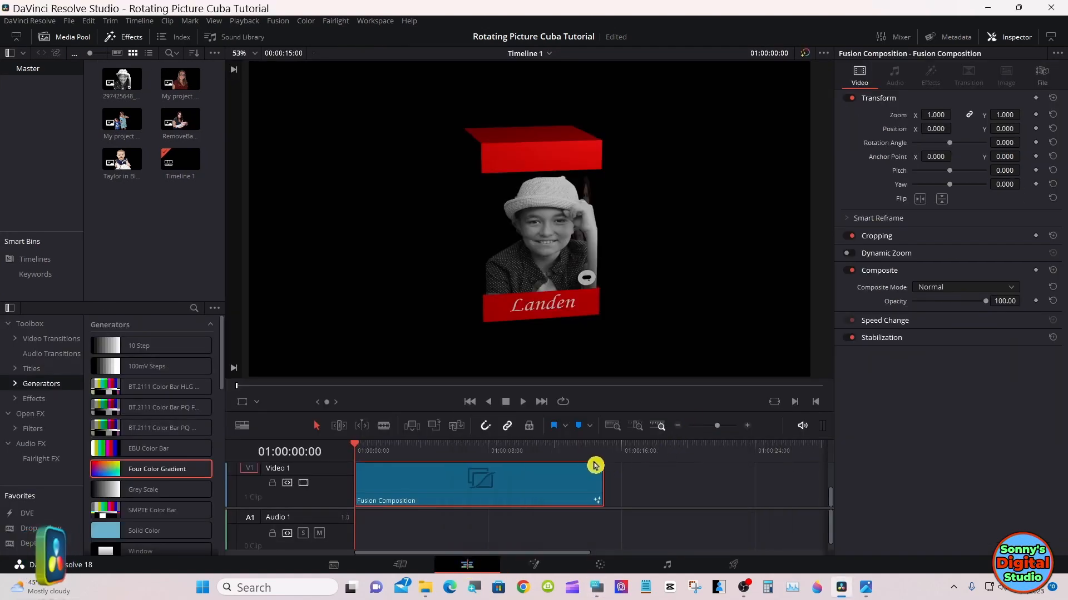
{"action": "left_click", "coordinate": [251, 23]}
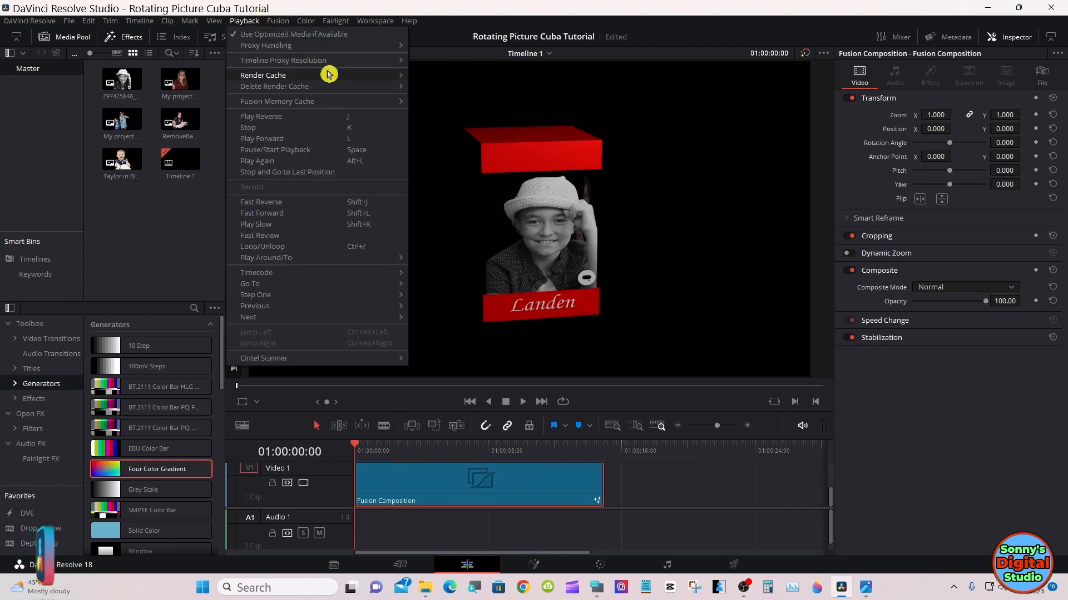
{"action": "mouse_move", "coordinate": [336, 74]}
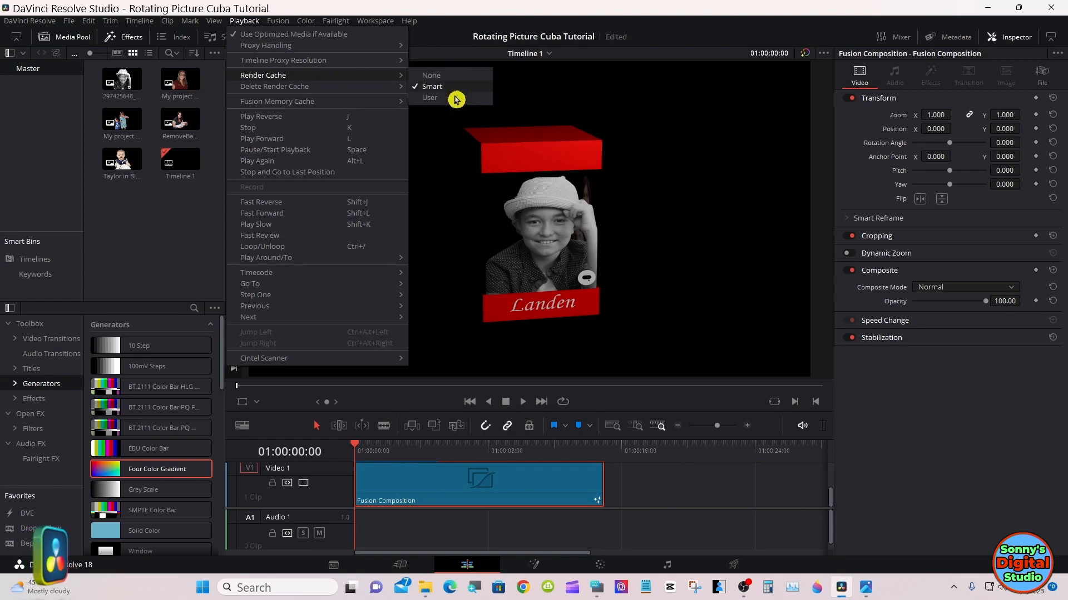
Return the playhead to the start of Timeline 1 and play the Fusion Composition through
{"action": "left_click", "coordinate": [365, 455]}
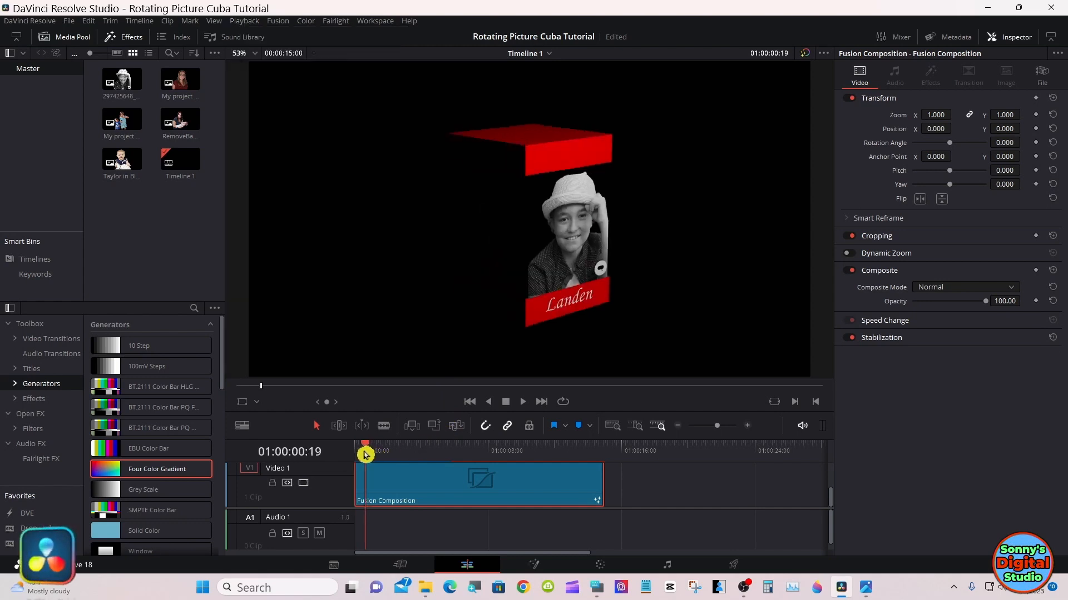
{"action": "left_click_drag", "start_coordinate": [364, 455], "coordinate": [359, 454]}
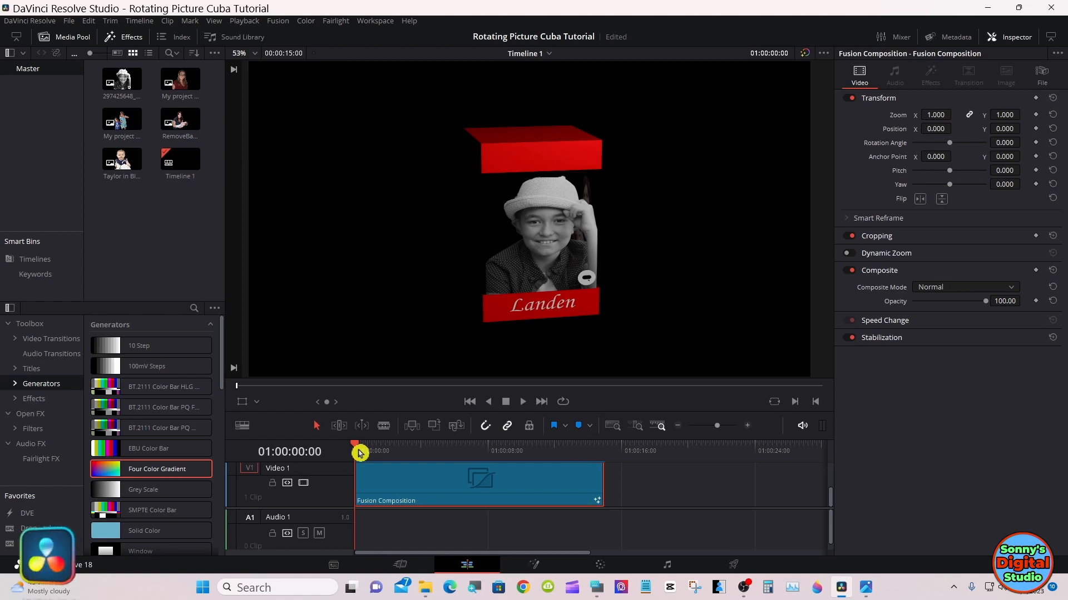
{"action": "left_click", "coordinate": [523, 404]}
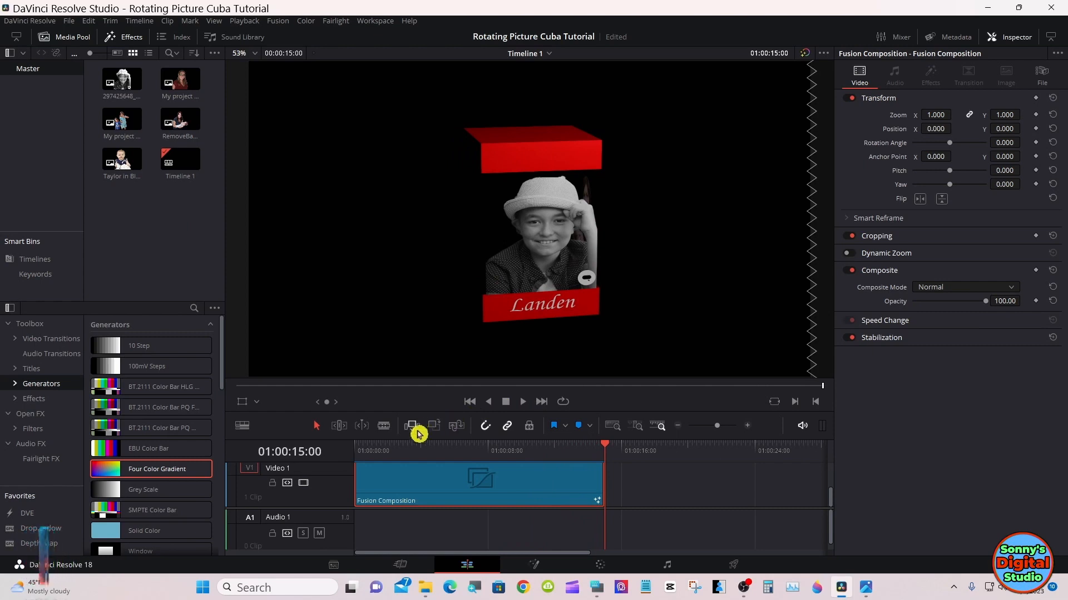
Move the Fusion Composition clip up to Video 2 and place a Four Color Gradient generator beneath it on Video 1
{"action": "left_click_drag", "start_coordinate": [419, 477], "coordinate": [410, 474]}
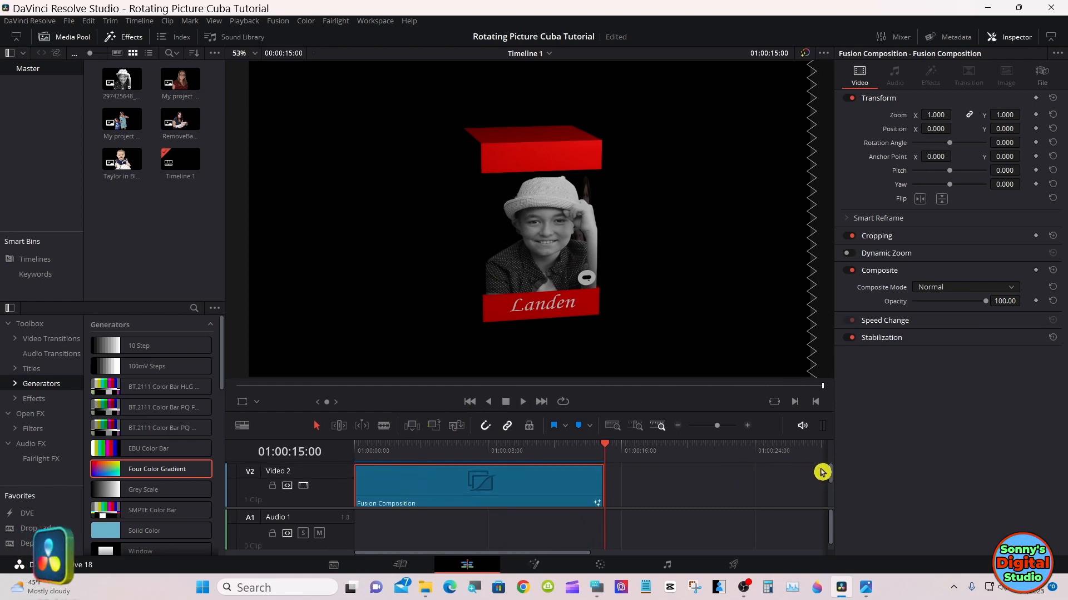
{"action": "left_click_drag", "start_coordinate": [831, 472], "coordinate": [832, 491]}
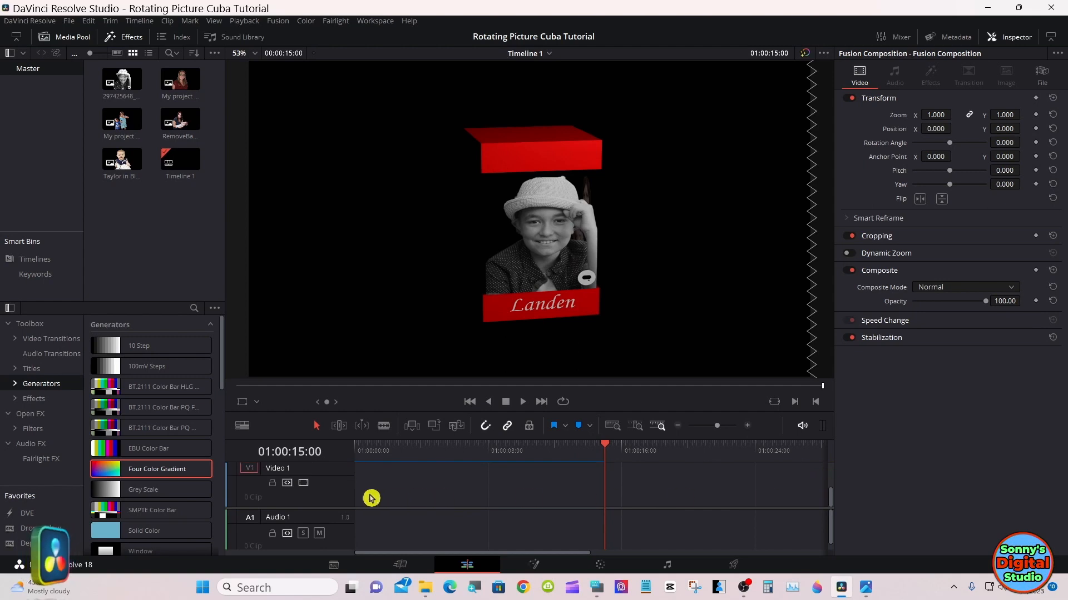
{"action": "mouse_move", "coordinate": [137, 473]}
{"action": "left_mouse_down"}
{"action": "mouse_move", "coordinate": [362, 490]}
{"action": "mouse_move", "coordinate": [598, 483]}
{"action": "left_mouse_up"}
{"action": "left_click", "coordinate": [388, 488]}
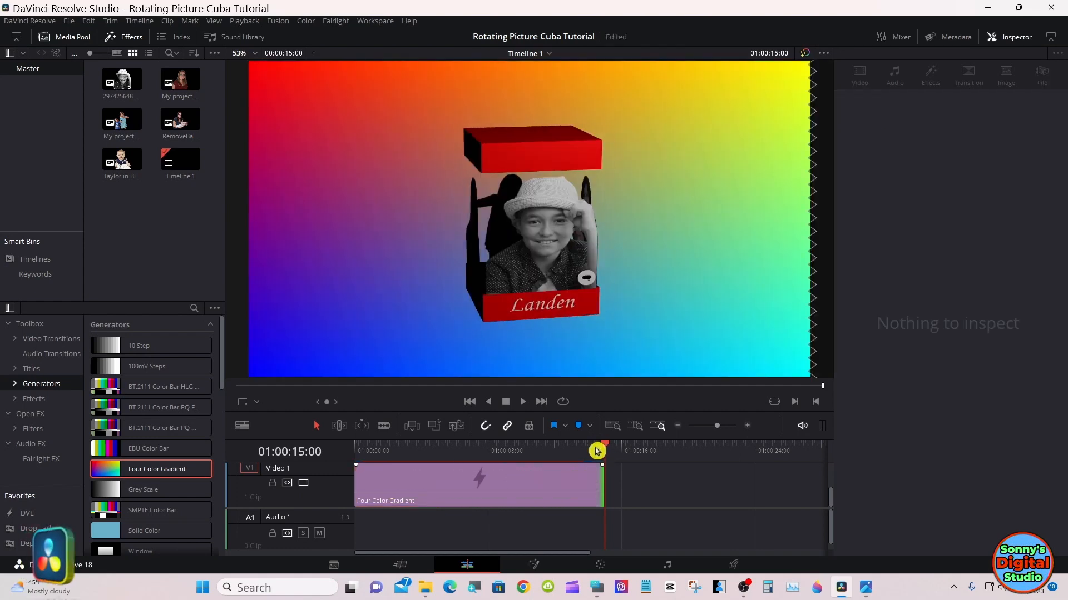
Enlarge the viewer and play the cube over the gradient background from the start of the timeline
{"action": "left_click_drag", "start_coordinate": [510, 446], "coordinate": [358, 446]}
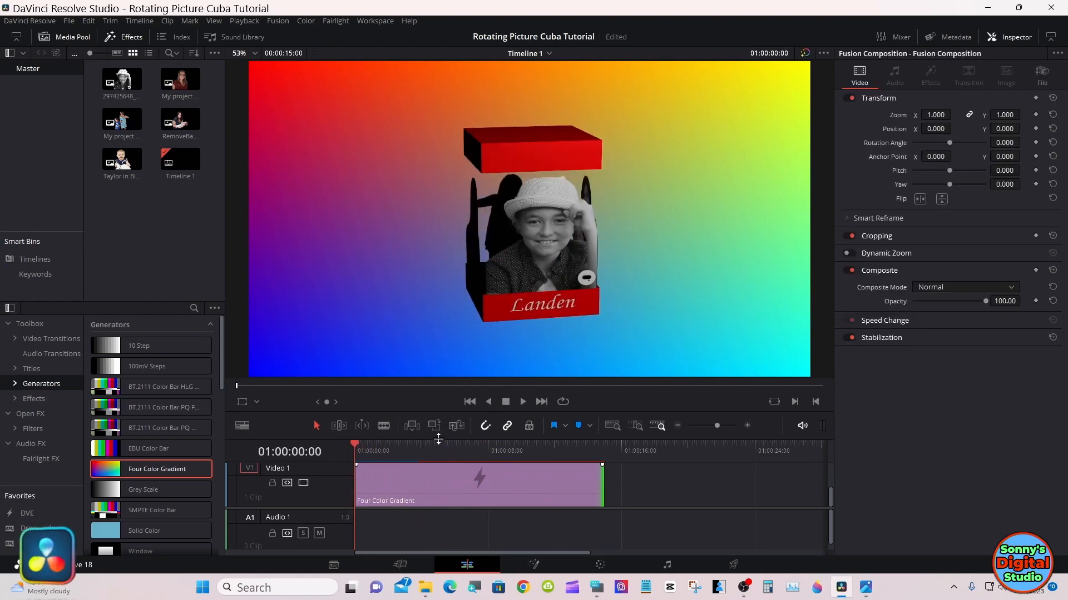
{"action": "left_click_drag", "start_coordinate": [438, 439], "coordinate": [440, 549]}
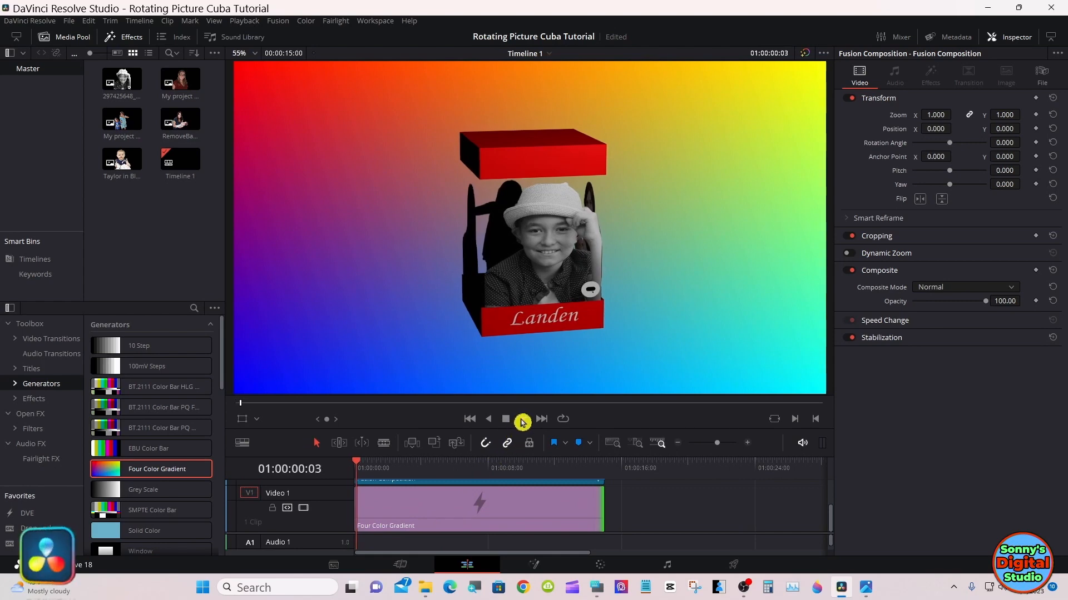
{"action": "left_click", "coordinate": [522, 421]}
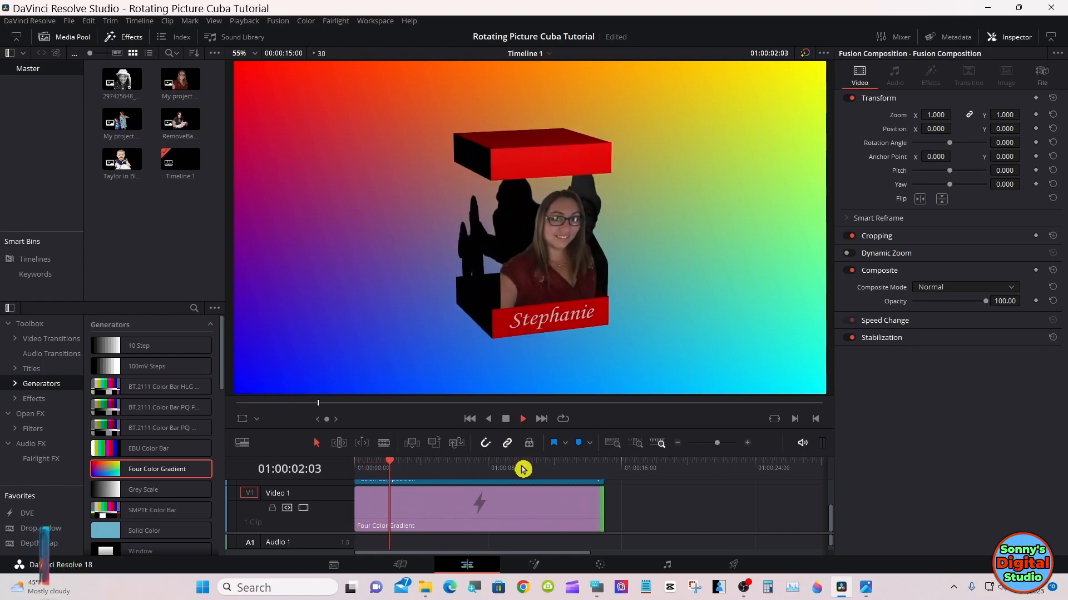